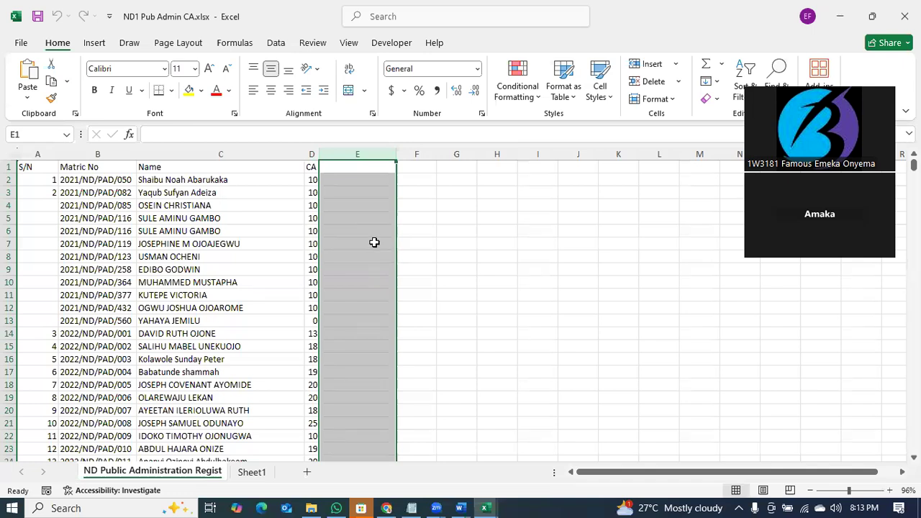
- Examine the student records in ND1 Pub Admin CA.xlsx down to the last serial number and CA score
{"action": "left_click", "coordinate": [482, 266]}
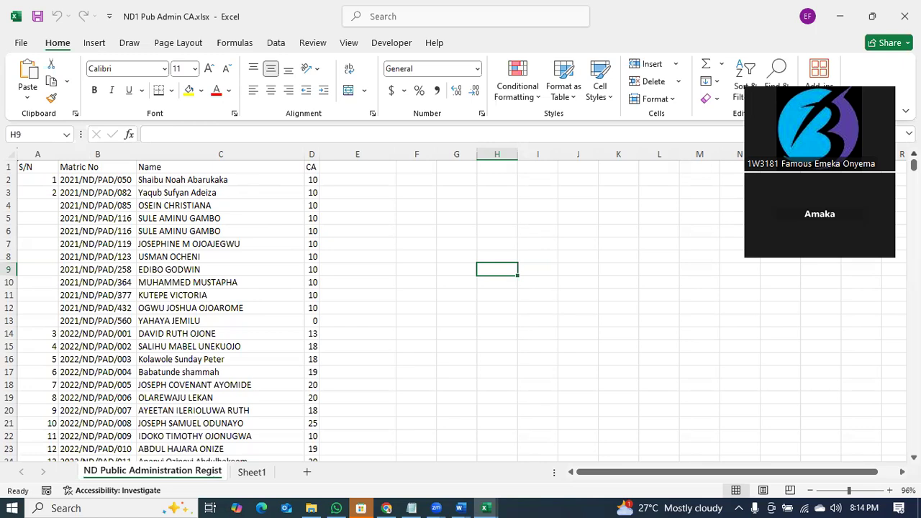
{"action": "scroll", "coordinate": [477, 419], "scroll_direction": "down", "scroll_amount": 20}
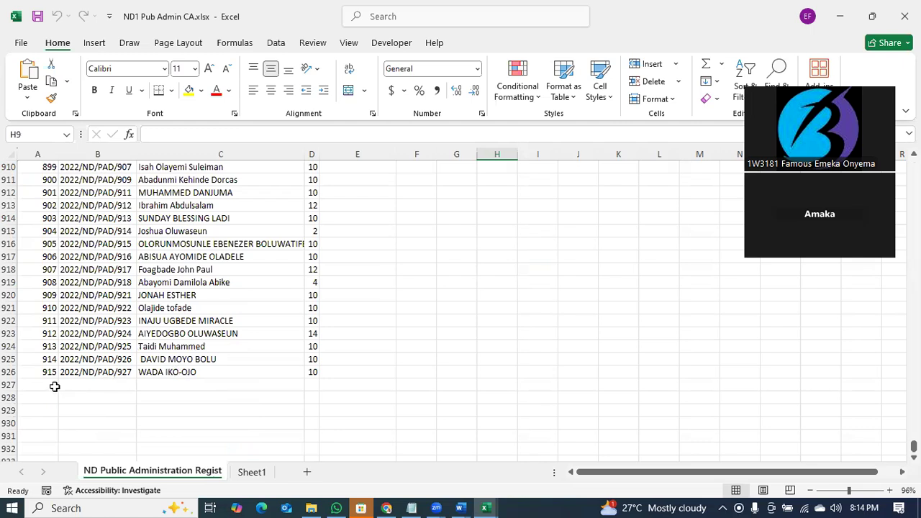
{"action": "left_click", "coordinate": [36, 372]}
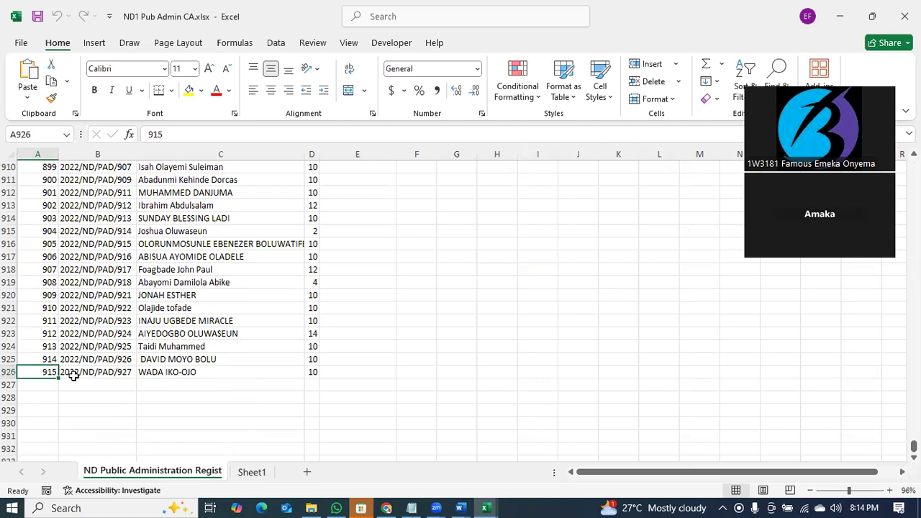
{"action": "left_click", "coordinate": [312, 372]}
{"action": "left_click_drag", "start_coordinate": [913, 447], "coordinate": [913, 165]}
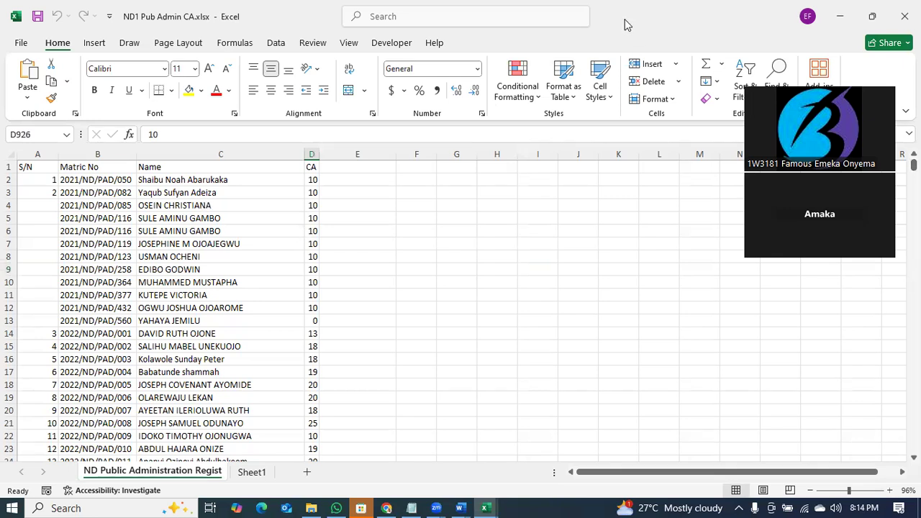
- Open ND 1 Public Admin.csv from the Exercise on Index Match folder and maximize its window
{"action": "key", "text": "super+Left"}
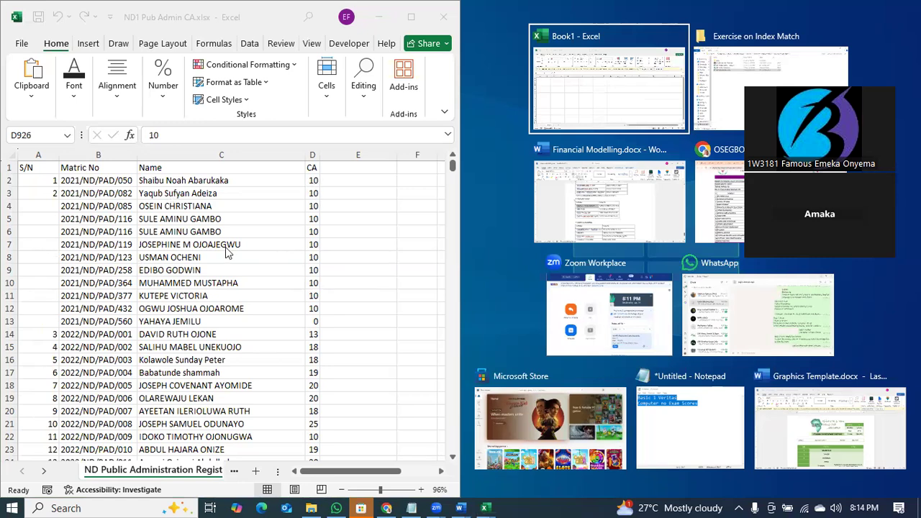
{"action": "left_click", "coordinate": [312, 507]}
{"action": "left_click", "coordinate": [204, 127]}
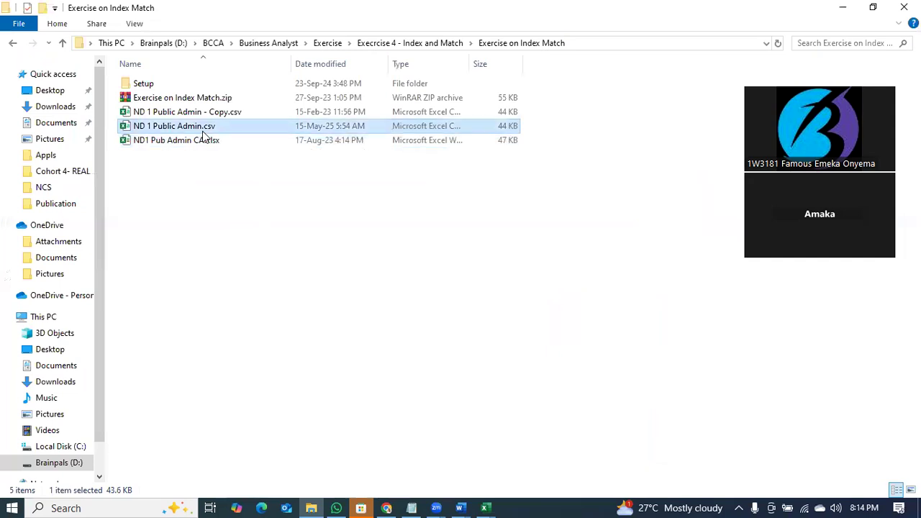
{"action": "double_click", "coordinate": [206, 140]}
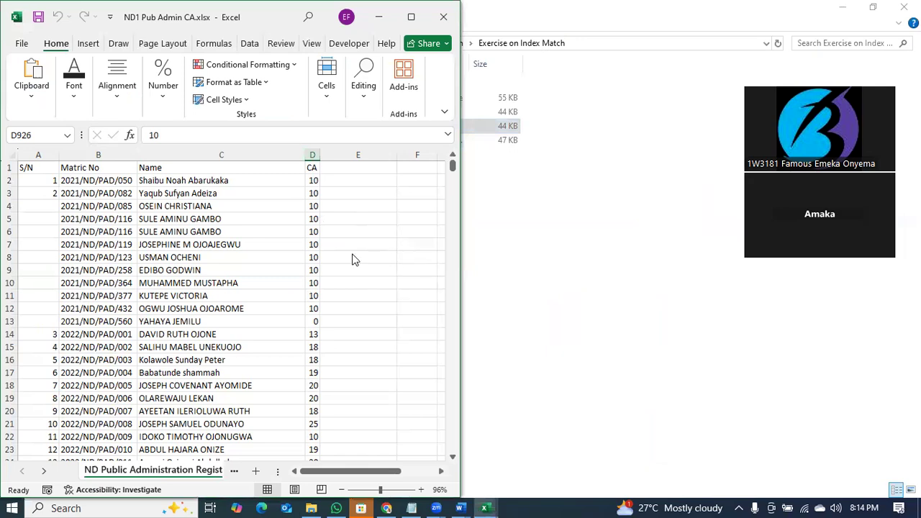
{"action": "left_click_drag", "start_coordinate": [640, 183], "coordinate": [481, 41]}
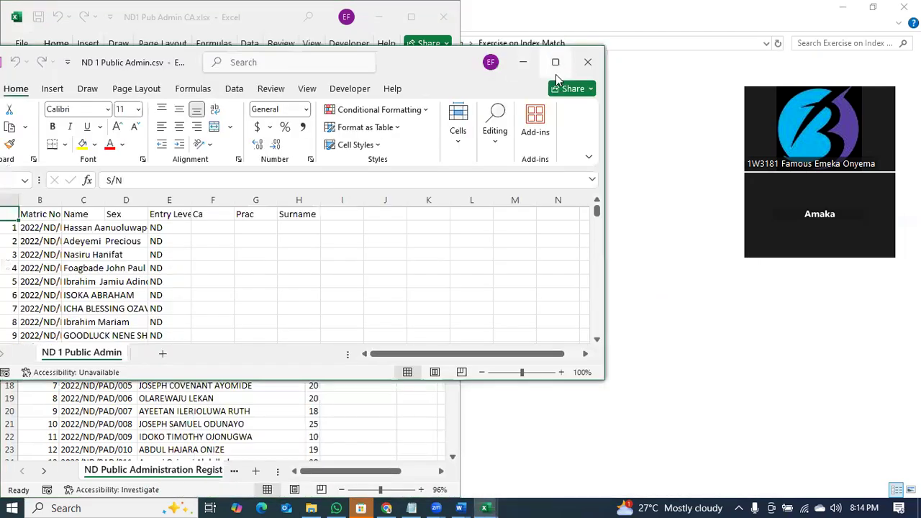
{"action": "double_click", "coordinate": [504, 36]}
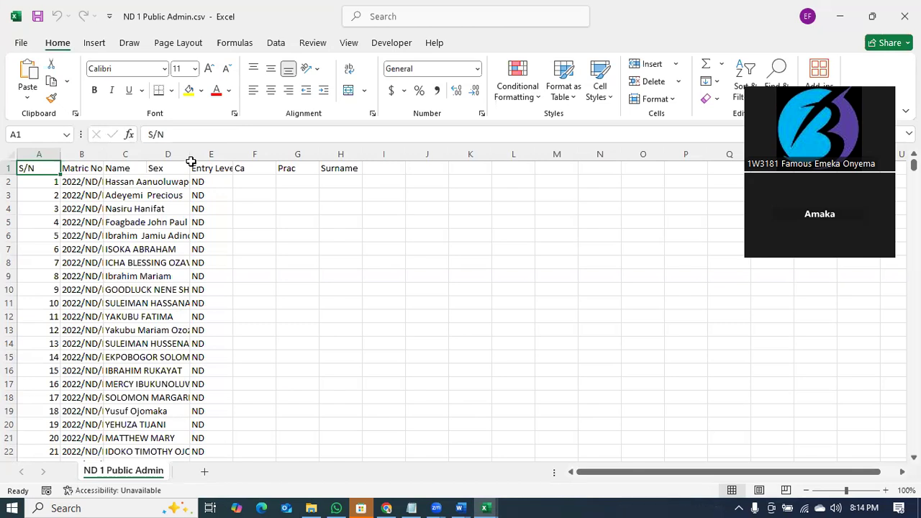
- Autofit the widths of the Name and Matric No columns in ND 1 Public Admin.csv
{"action": "double_click", "coordinate": [148, 154]}
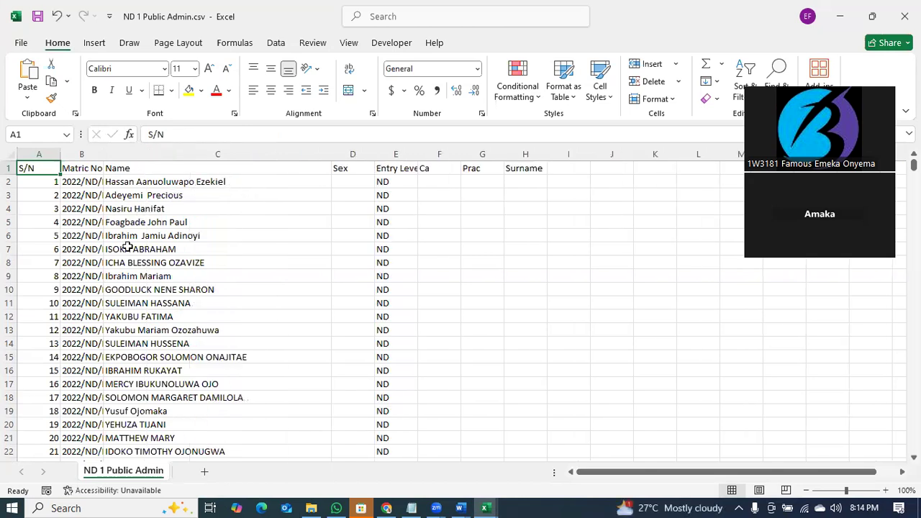
{"action": "left_click", "coordinate": [110, 153]}
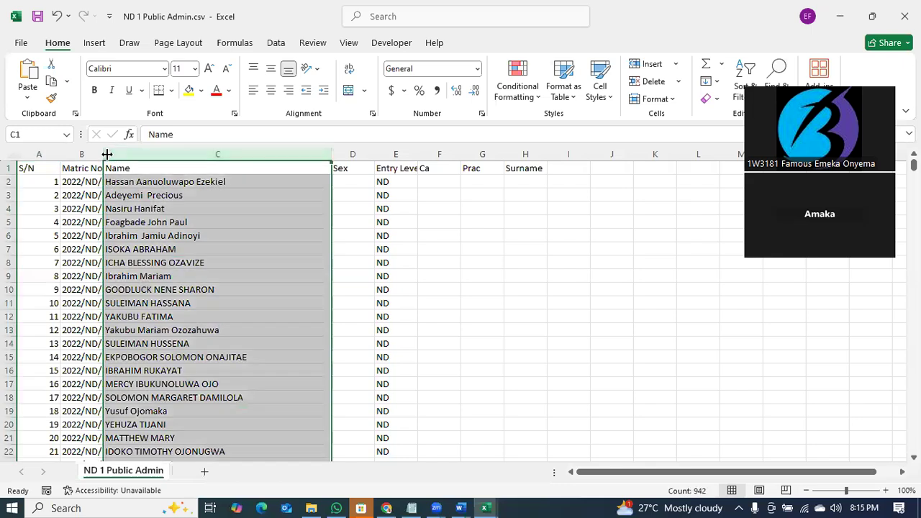
{"action": "double_click", "coordinate": [104, 154]}
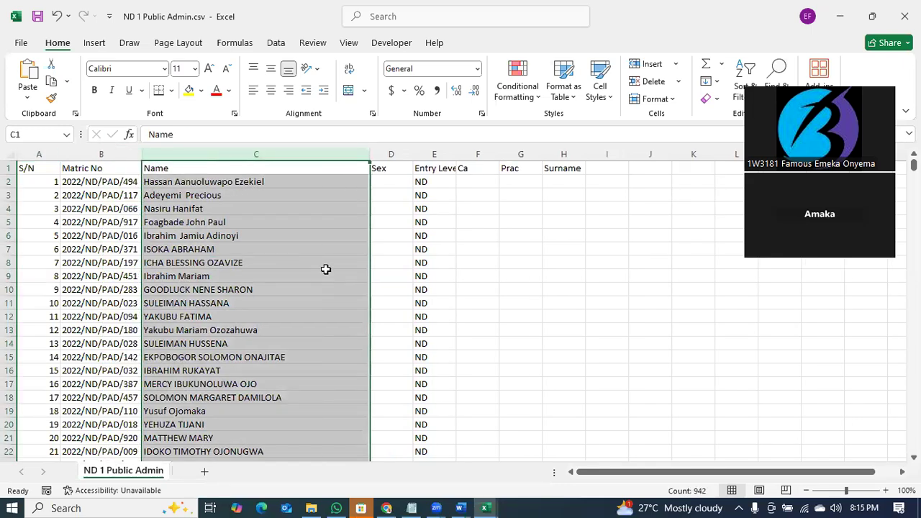
{"action": "left_click", "coordinate": [507, 261]}
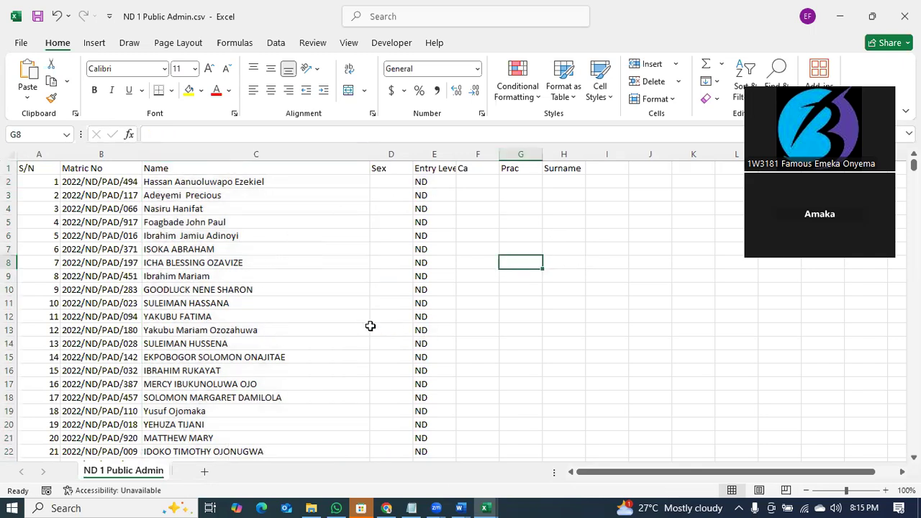
- Snap the ND 1 Public Admin.csv window to the left half of the desktop, moving ND1 Pub Admin CA.xlsx out of it
{"action": "double_click", "coordinate": [621, 24]}
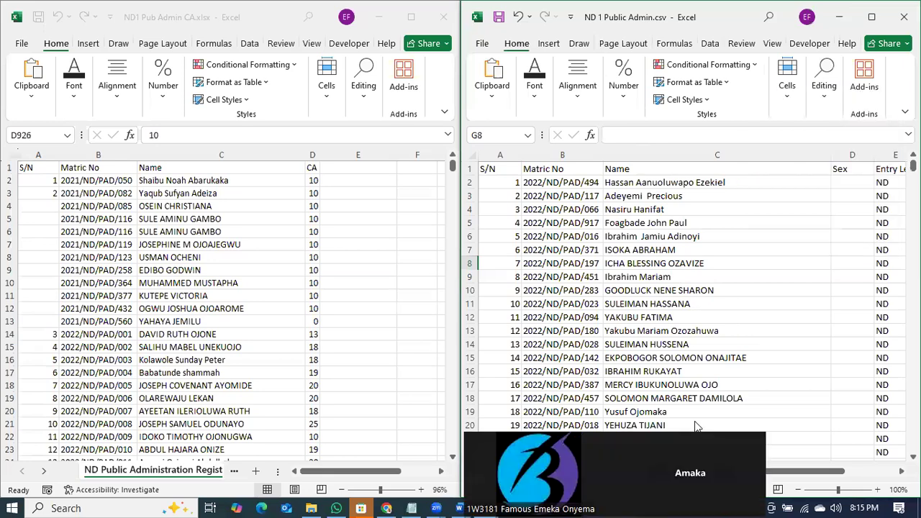
{"action": "key", "text": "super+Left"}
{"action": "key", "text": "super+Left"}
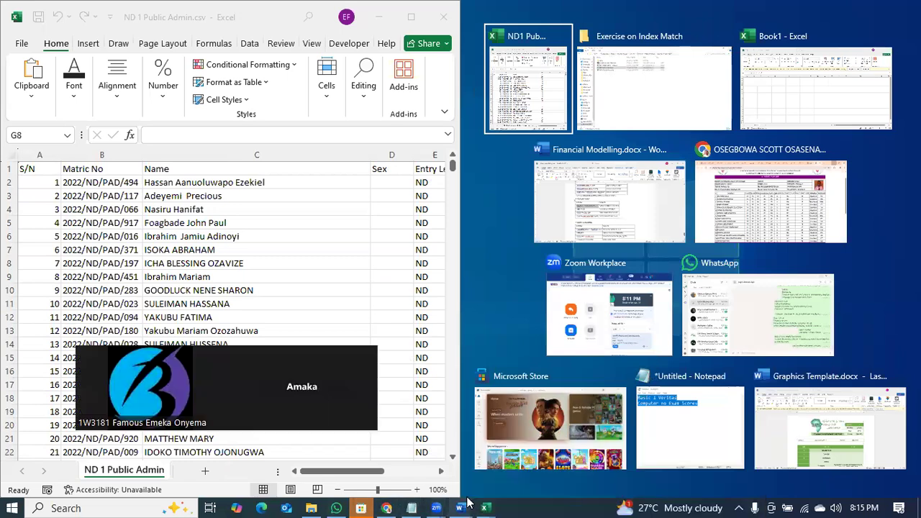
{"action": "left_click", "coordinate": [485, 507]}
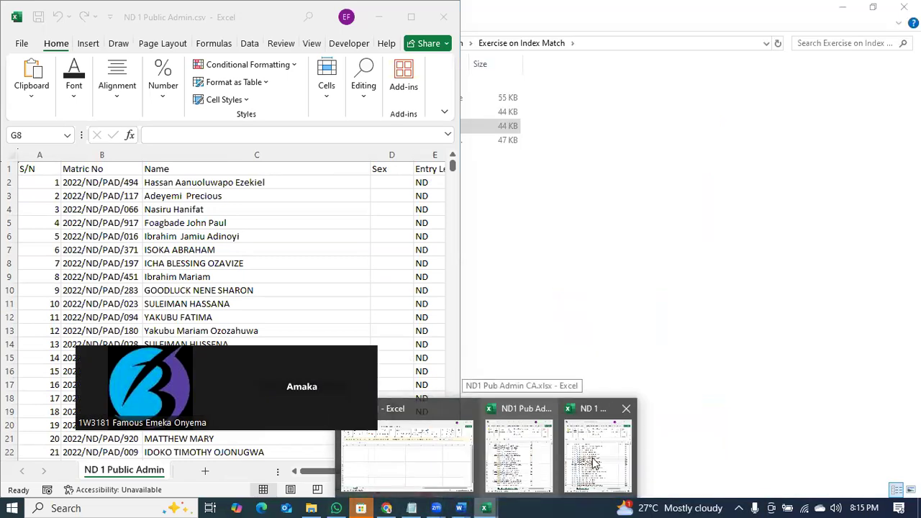
{"action": "left_click", "coordinate": [487, 505]}
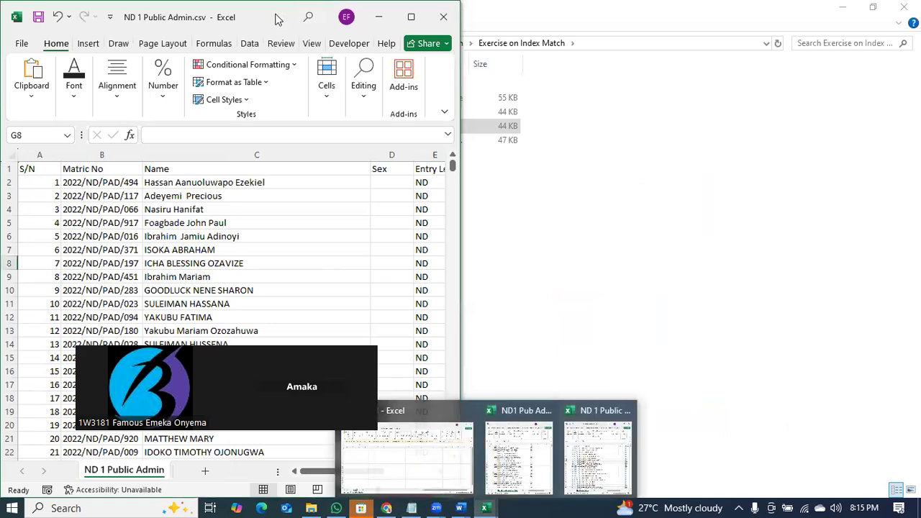
{"action": "left_click", "coordinate": [617, 452]}
{"action": "left_click_drag", "start_coordinate": [173, 26], "coordinate": [759, 64]}
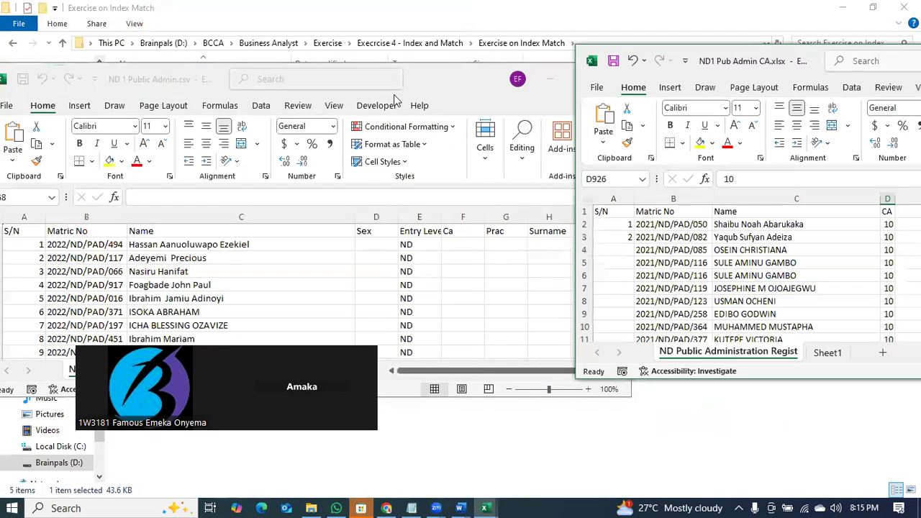
{"action": "left_click", "coordinate": [455, 101]}
{"action": "key", "text": "super+Left"}
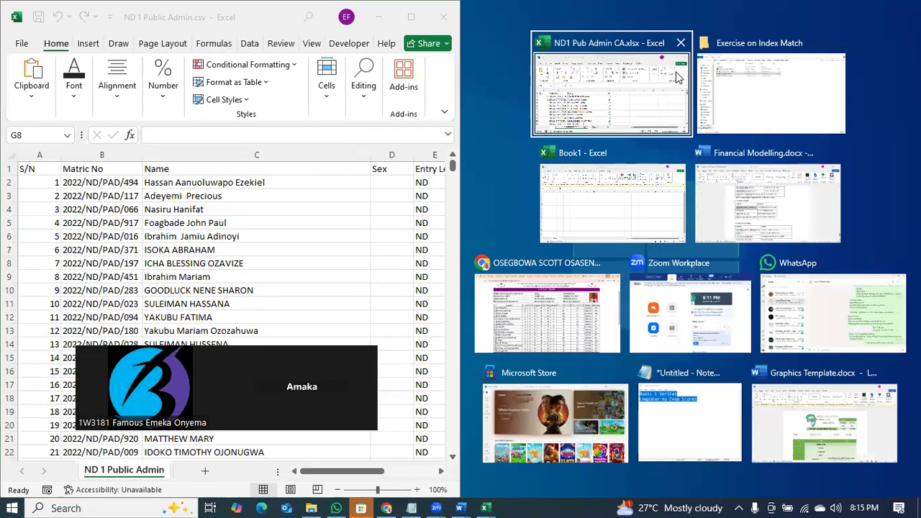
{"action": "left_click", "coordinate": [677, 77]}
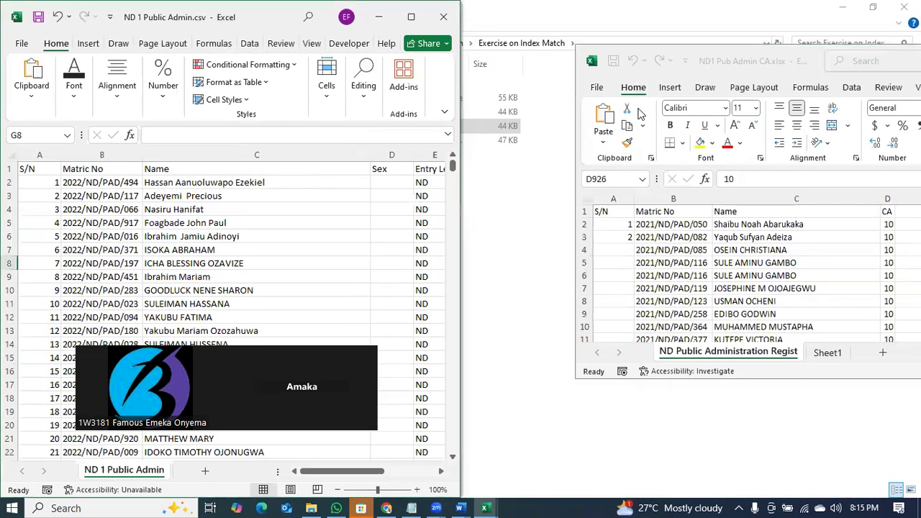
- Fit the ND1 Pub Admin CA.xlsx window into the free half of the desktop, side by side with the CSV workbook
{"action": "left_click", "coordinate": [702, 61]}
{"action": "key", "text": "super+Left"}
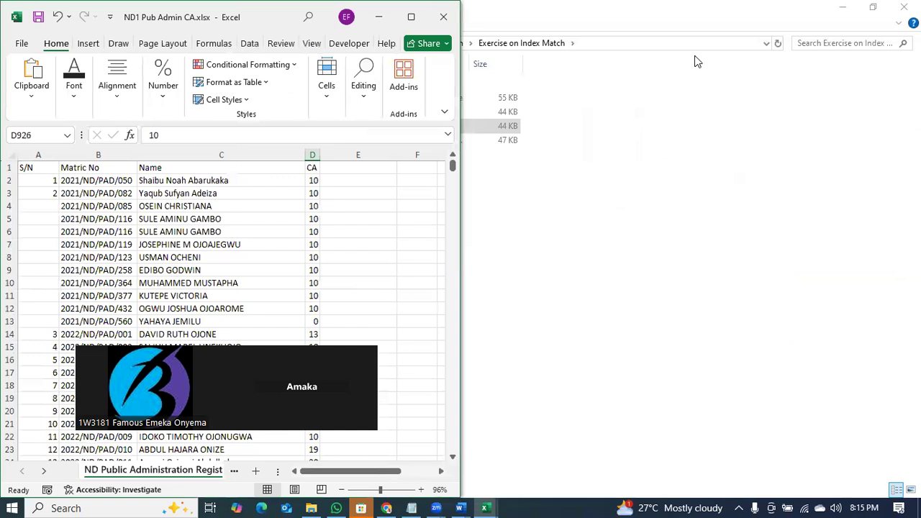
{"action": "key", "text": "super+Right"}
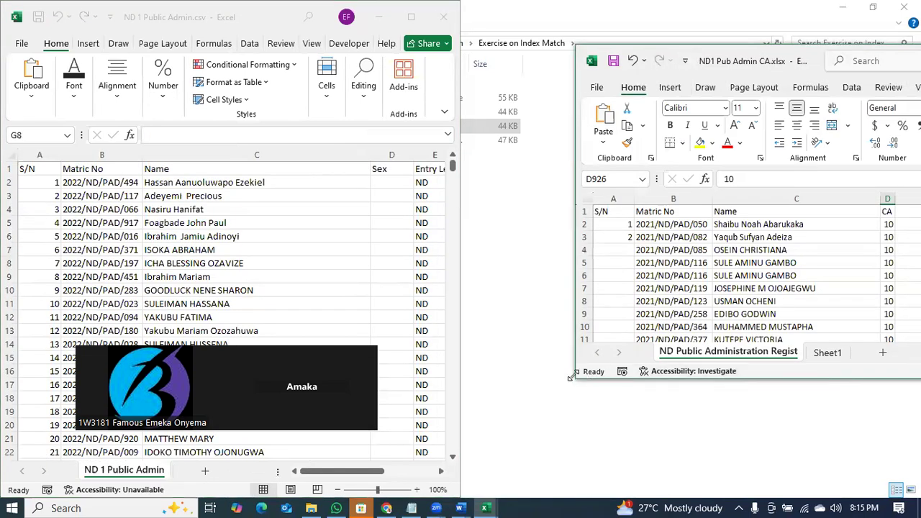
{"action": "left_click_drag", "start_coordinate": [570, 377], "coordinate": [462, 502]}
{"action": "double_click", "coordinate": [637, 45]}
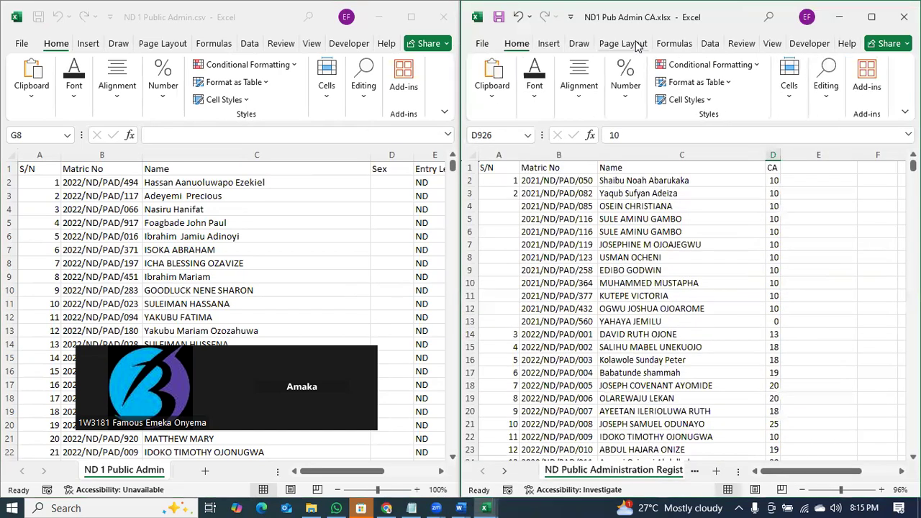
- Compare the order of the Matric No entries in both workbooks and examine the matching names and CA scores
{"action": "left_click", "coordinate": [713, 282]}
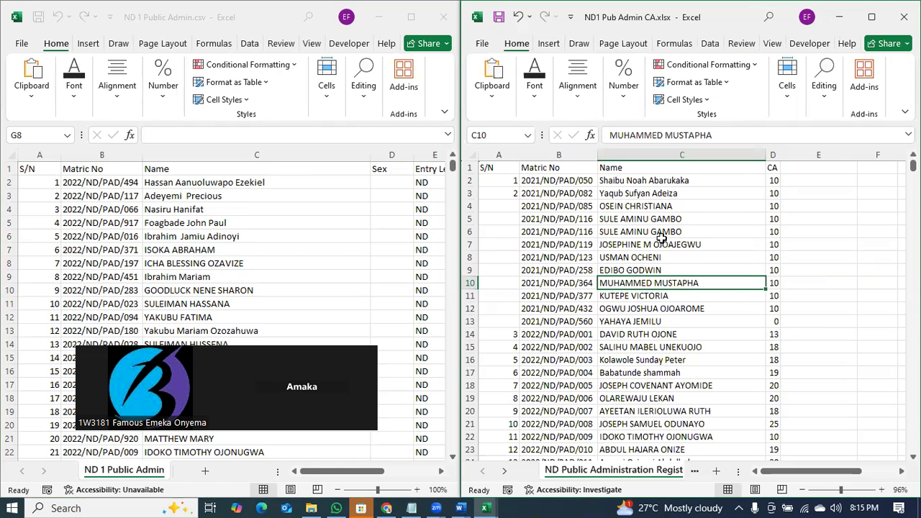
{"action": "left_click", "coordinate": [558, 170]}
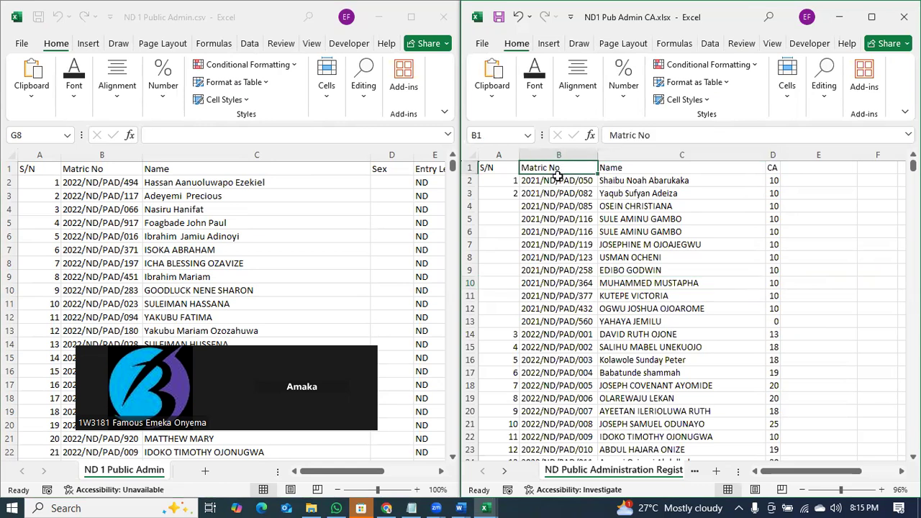
{"action": "left_click", "coordinate": [808, 191]}
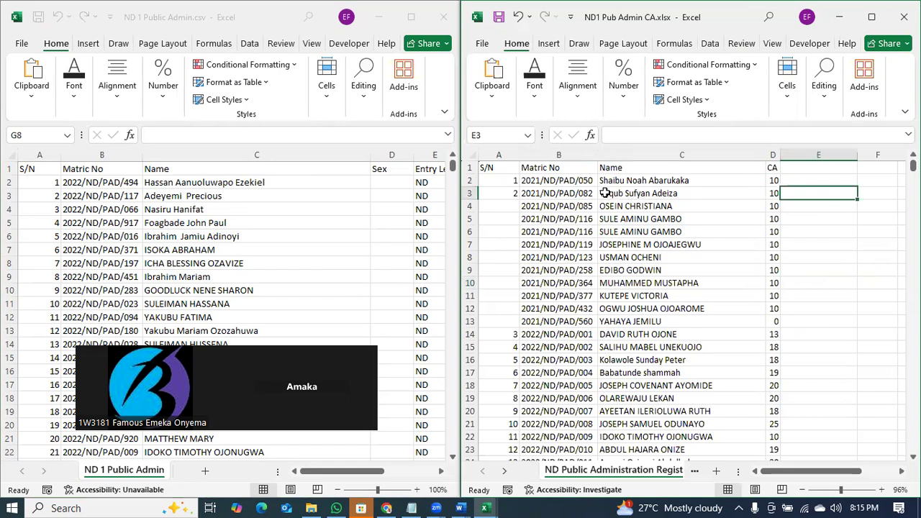
{"action": "left_click", "coordinate": [592, 237]}
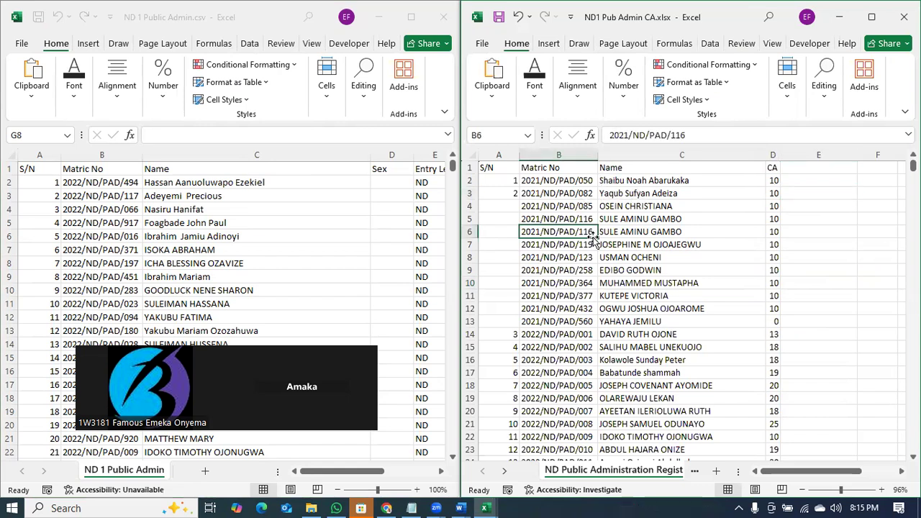
{"action": "left_click", "coordinate": [117, 193]}
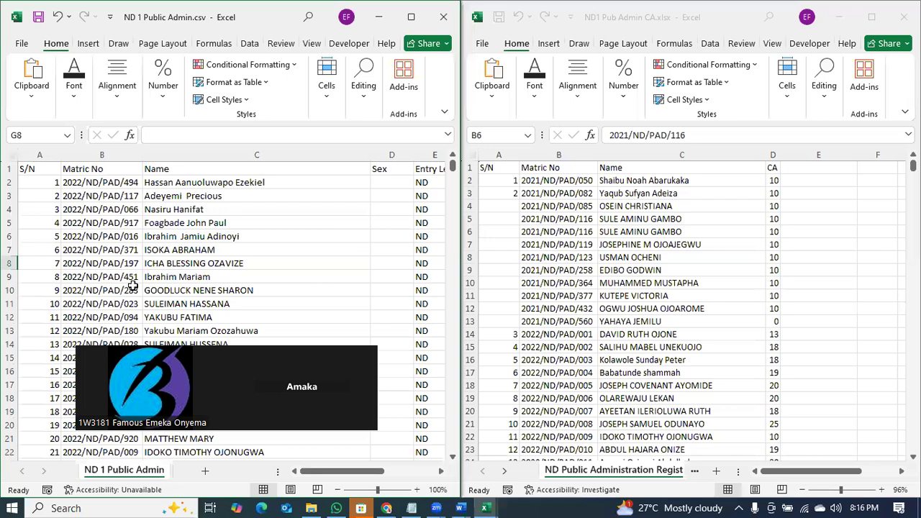
{"action": "left_click", "coordinate": [111, 242]}
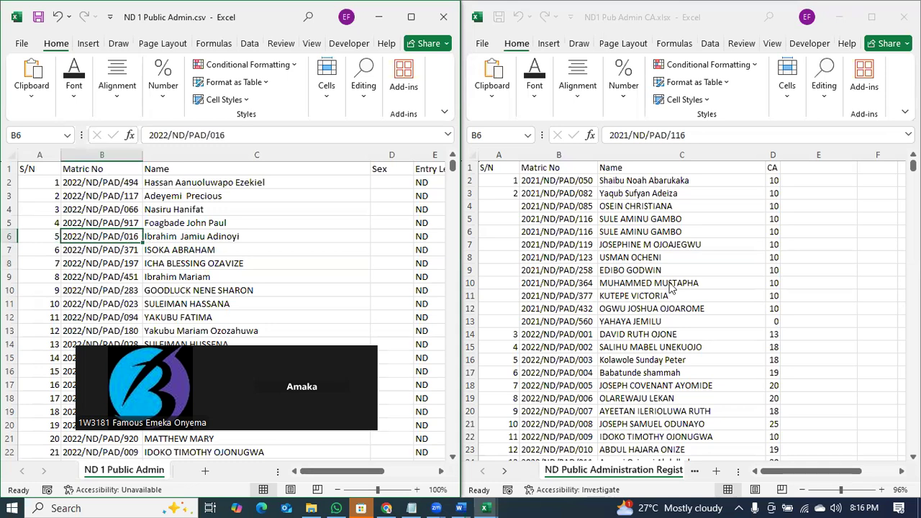
{"action": "left_click", "coordinate": [561, 232]}
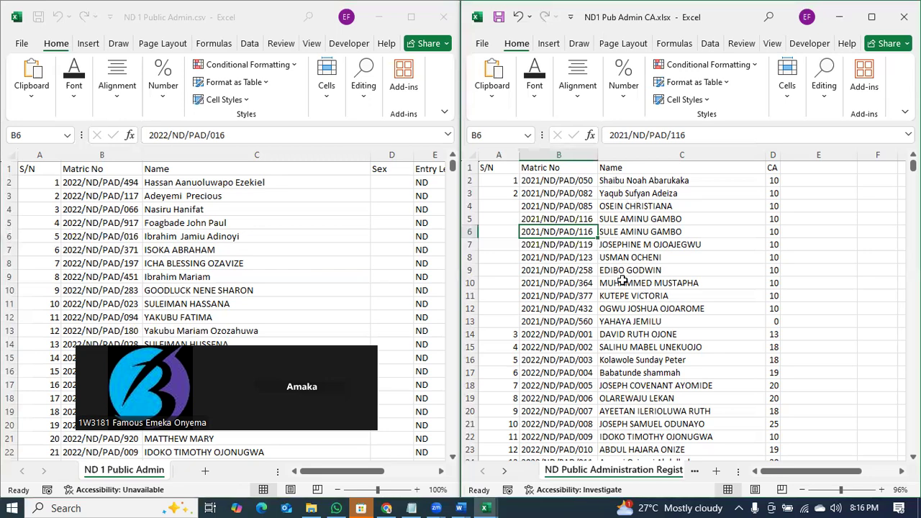
{"action": "left_click", "coordinate": [573, 207]}
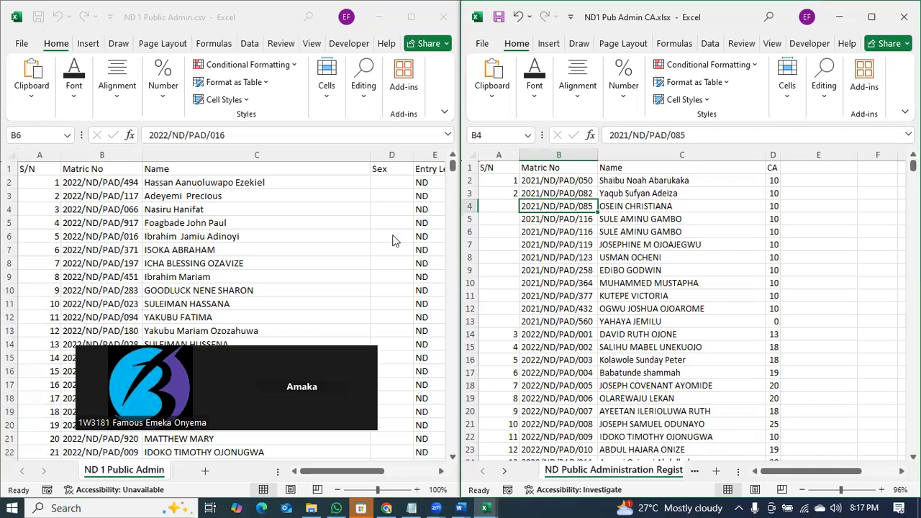
{"action": "left_click", "coordinate": [614, 244]}
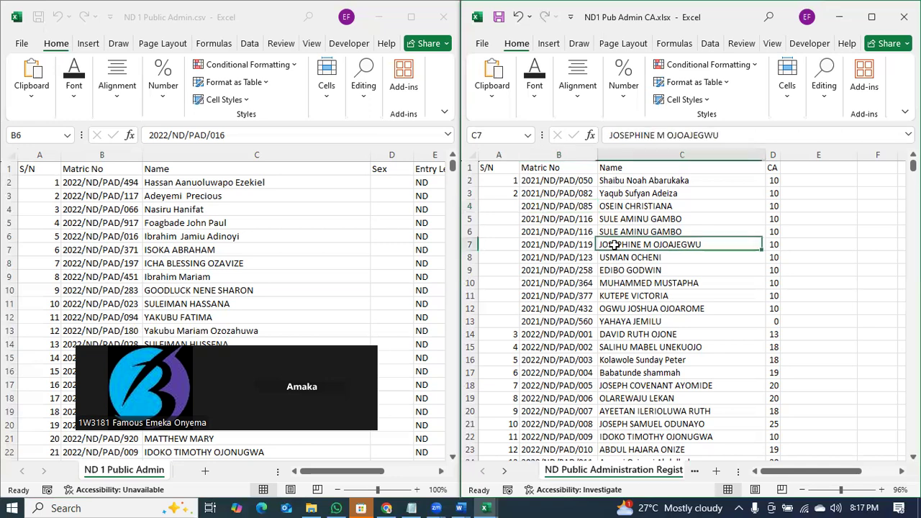
{"action": "left_click", "coordinate": [773, 154]}
{"action": "left_click", "coordinate": [590, 246]}
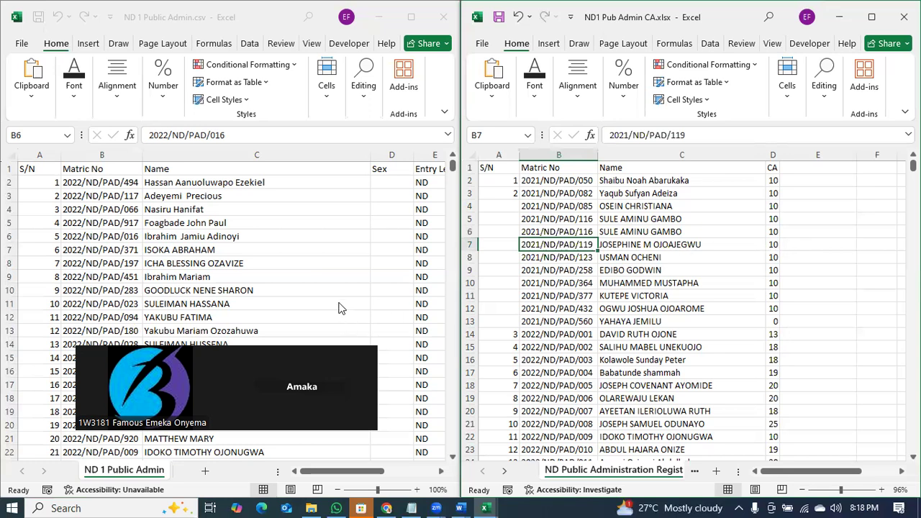
{"action": "left_click", "coordinate": [775, 181]}
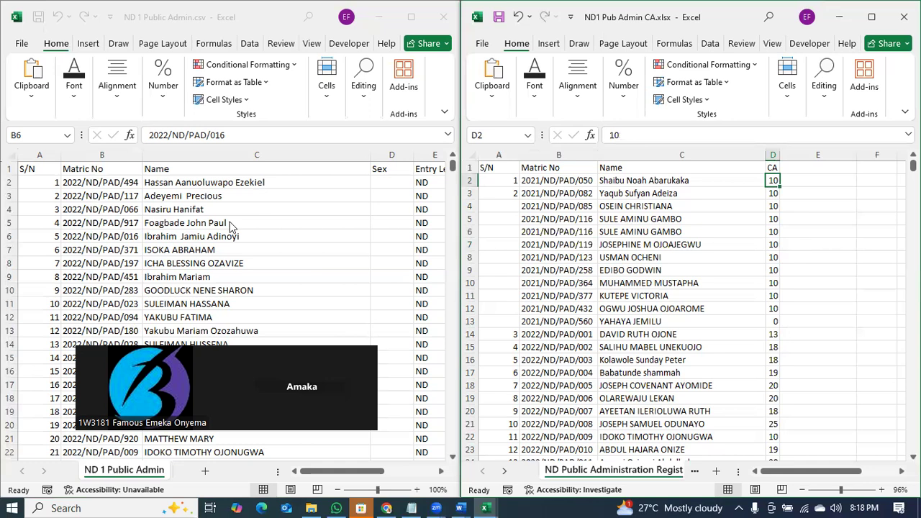
- Sort the ND1 Pub Admin CA.xlsx records by Matric No from A to Z with the selection expanded, and return the window to its half
{"action": "left_click", "coordinate": [569, 181]}
{"action": "key", "text": "ctrl+shift+Down"}
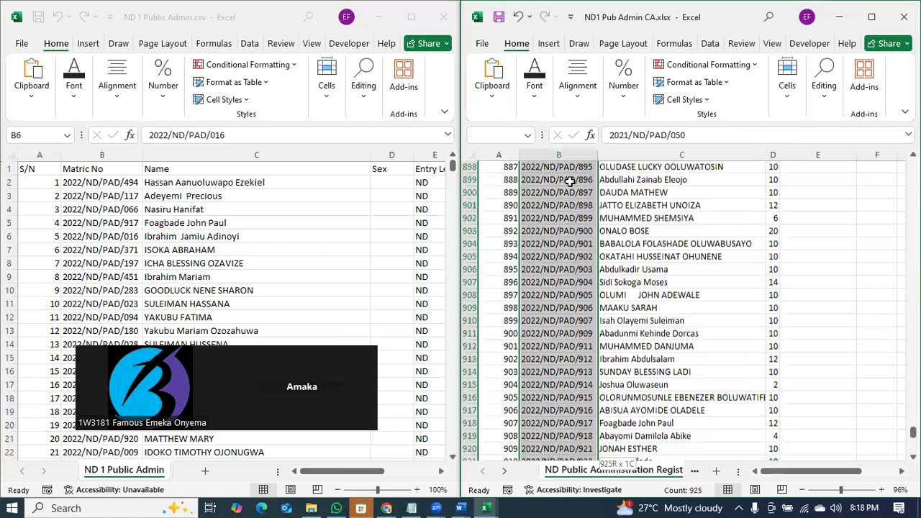
{"action": "left_click", "coordinate": [872, 17]}
{"action": "left_click", "coordinate": [739, 103]}
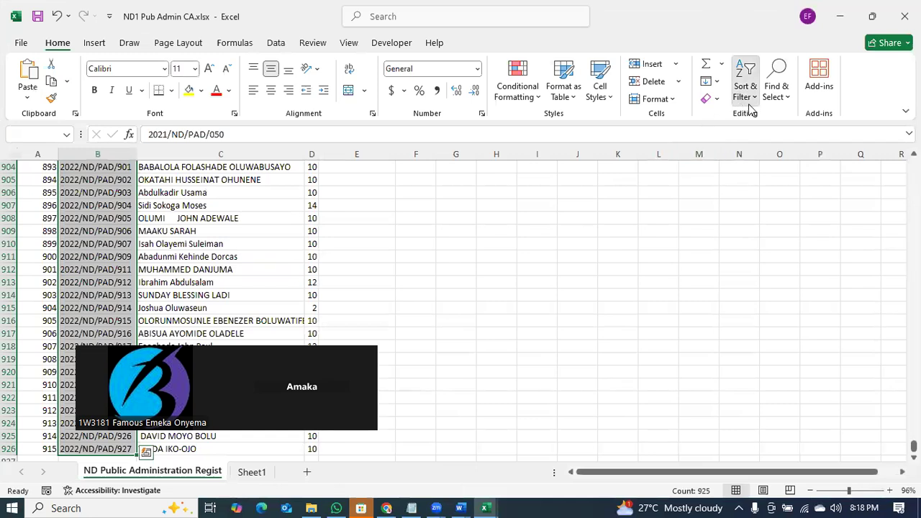
{"action": "left_click", "coordinate": [778, 120]}
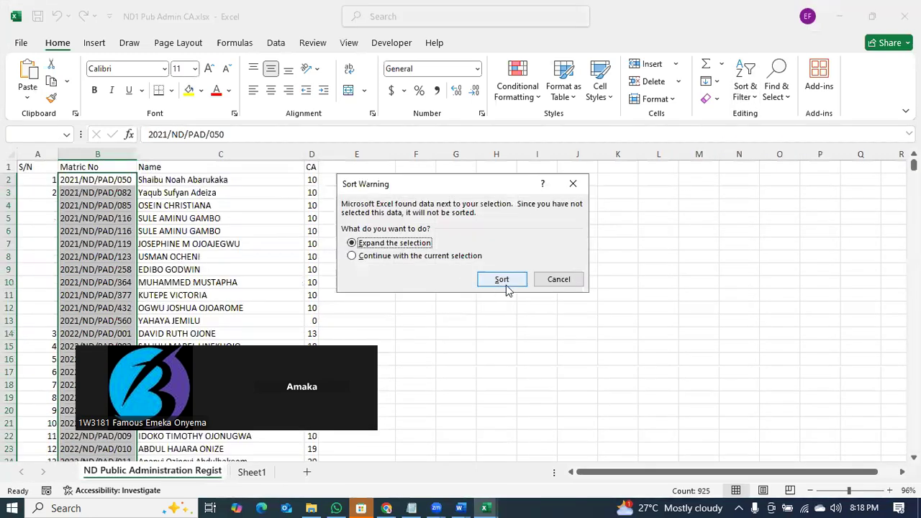
{"action": "left_click", "coordinate": [505, 282]}
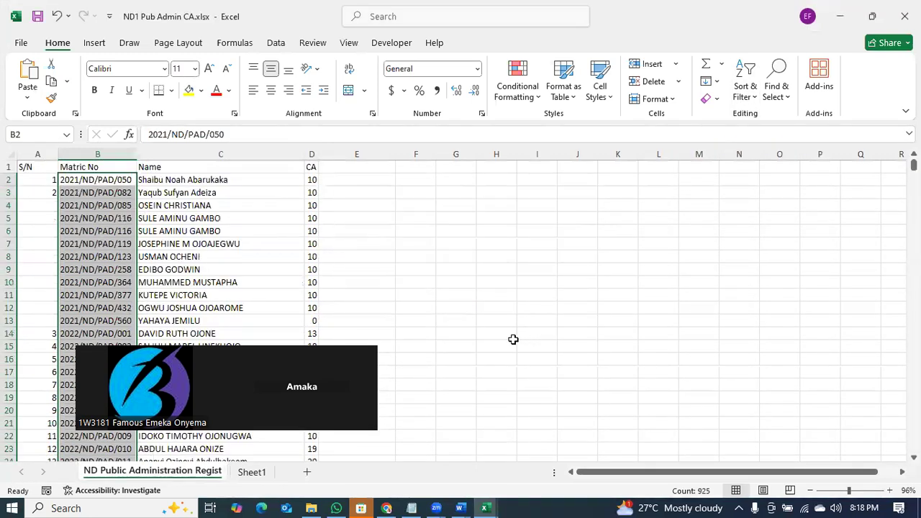
{"action": "left_click", "coordinate": [871, 16]}
{"action": "left_click", "coordinate": [732, 337]}
{"action": "left_click", "coordinate": [571, 181]}
- Sort the ND 1 Public Admin.csv records by Matric No from A to Z with the selection expanded, and return the window to the left half
{"action": "left_click", "coordinate": [101, 183]}
{"action": "left_click", "coordinate": [102, 183]}
{"action": "key", "text": "ctrl+shift+Down"}
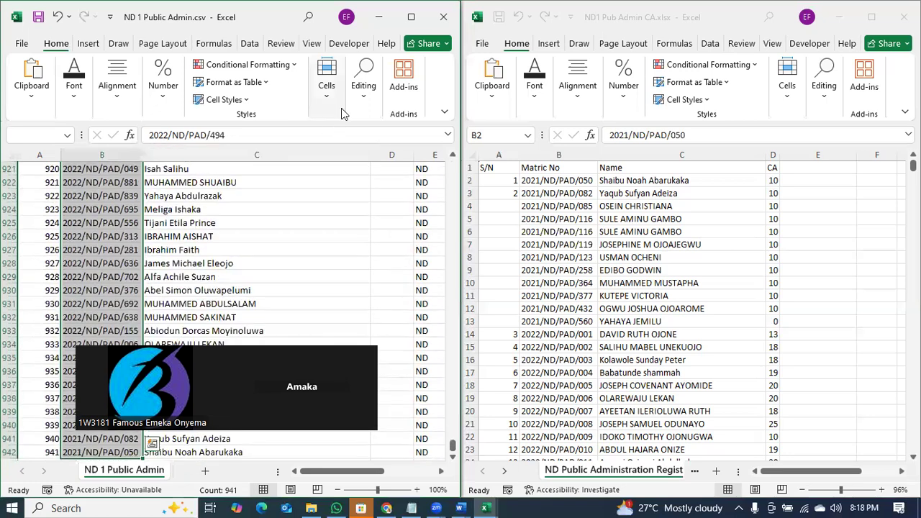
{"action": "left_click", "coordinate": [411, 17]}
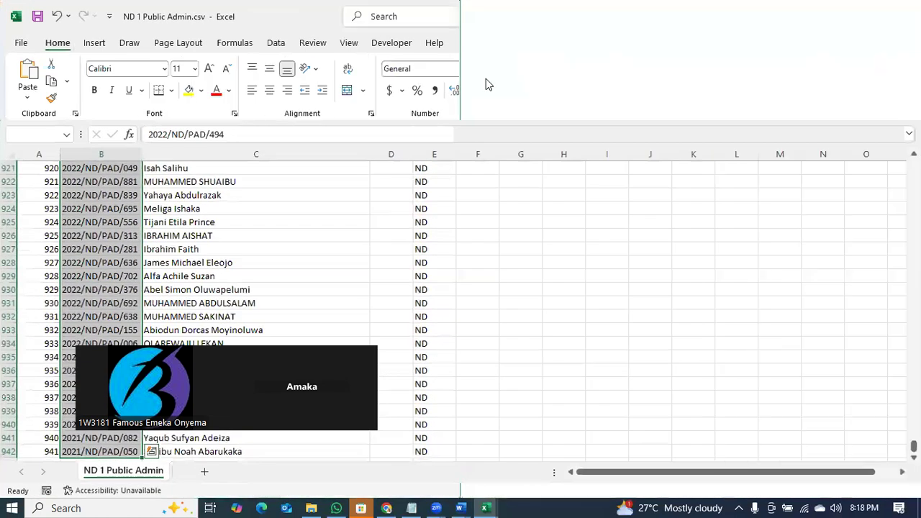
{"action": "left_click", "coordinate": [745, 78]}
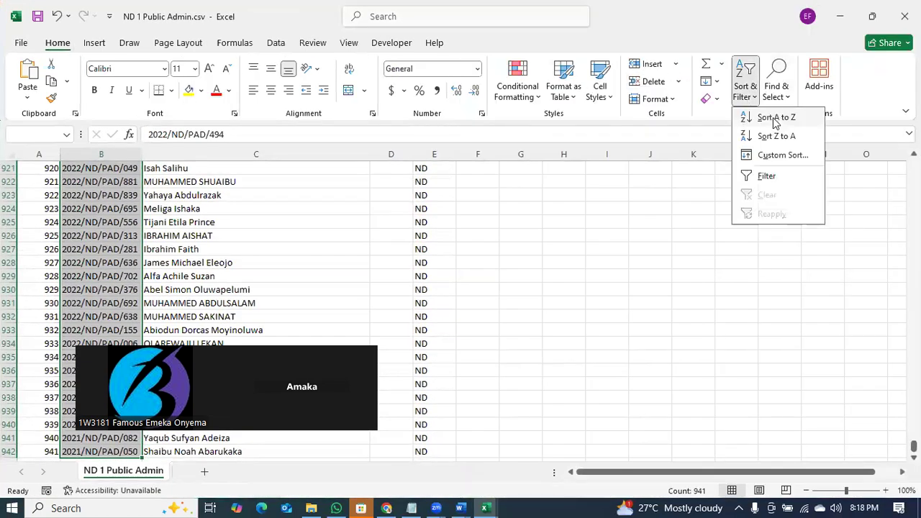
{"action": "left_click", "coordinate": [775, 119]}
{"action": "left_click", "coordinate": [514, 282]}
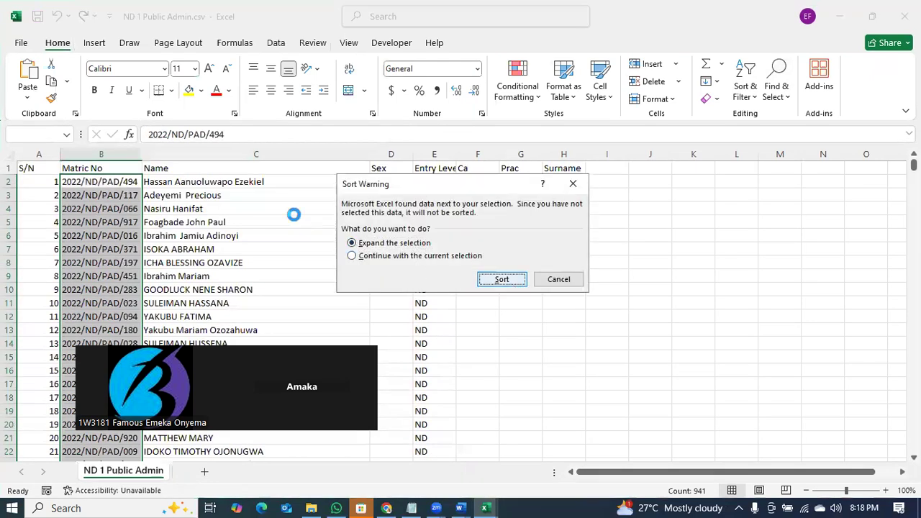
{"action": "key", "text": "super+Left"}
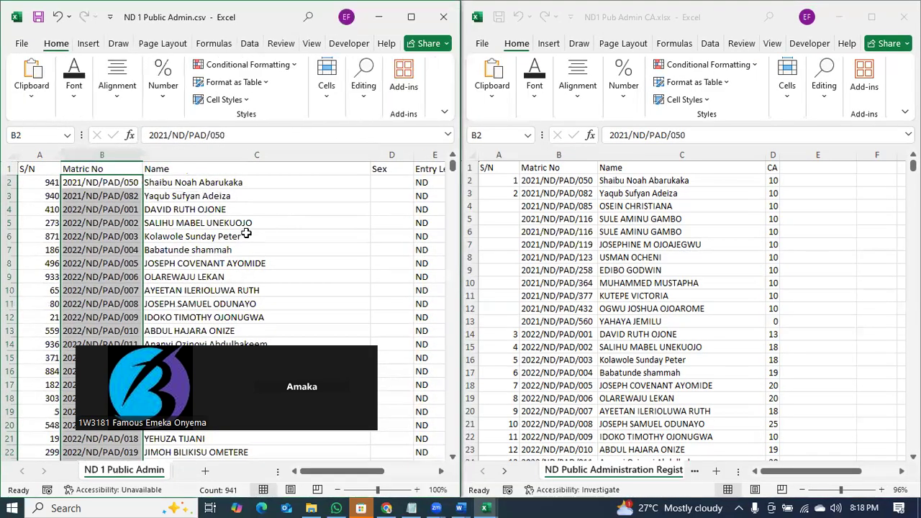
- Copy the first student's CA score from ND1 Pub Admin CA.xlsx
{"action": "left_click", "coordinate": [192, 235]}
{"action": "left_click", "coordinate": [131, 186]}
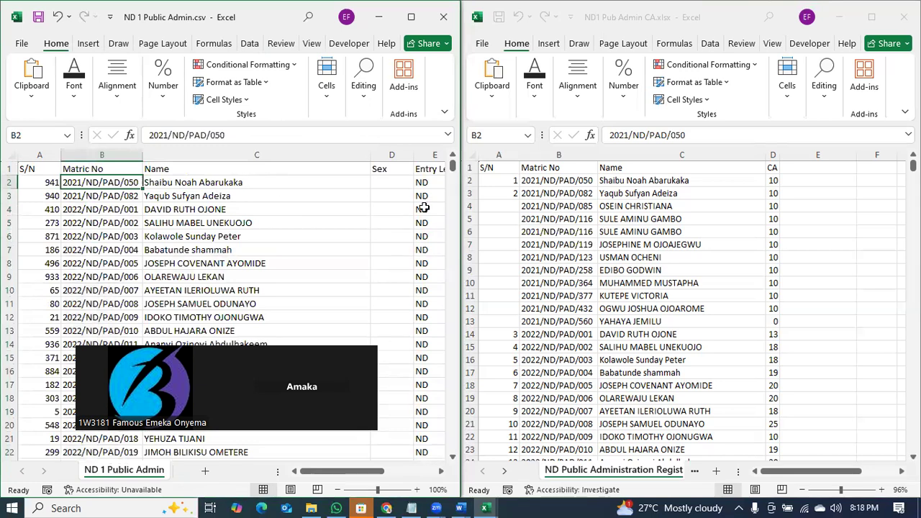
{"action": "left_click", "coordinate": [774, 181]}
{"action": "key", "text": "ctrl+c"}
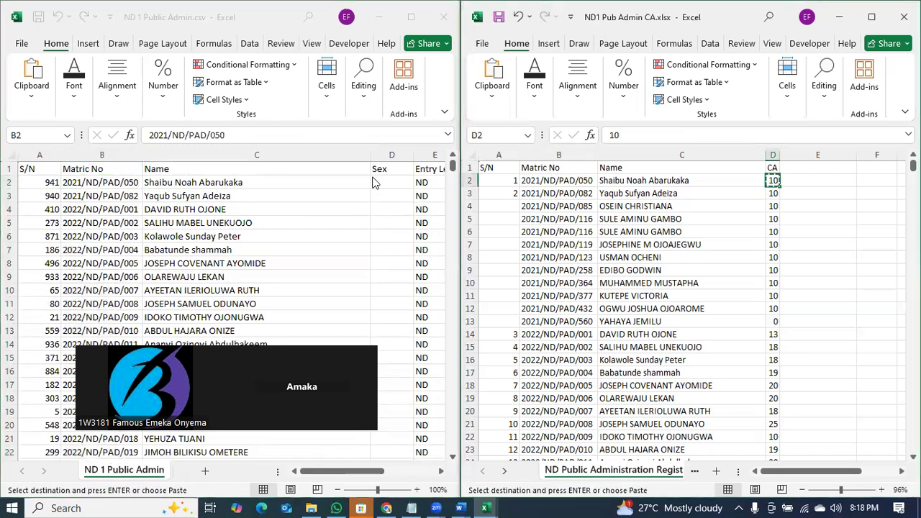
{"action": "left_click", "coordinate": [387, 185]}
- Replace the Sex header in cell D1 of ND 1 Public Admin.csv with CA
{"action": "left_click", "coordinate": [391, 169]}
{"action": "double_click", "coordinate": [391, 169]}
{"action": "key", "text": "BackSpace"}
{"action": "key", "text": "BackSpace"}
{"action": "key", "text": "BackSpace"}
{"action": "type", "text": "CA"}
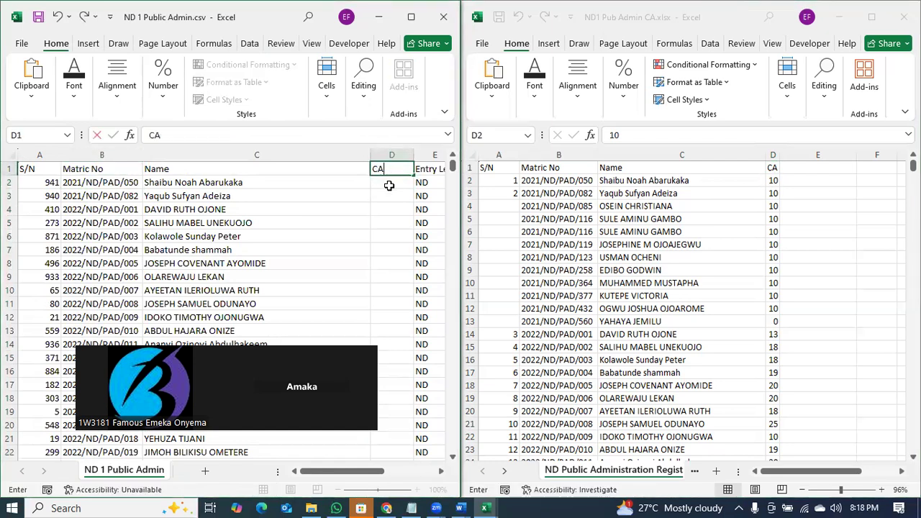
- Enter 10 as the CA score in cells D2 and D3 of the CSV workbook, and clear both cells again
{"action": "left_click", "coordinate": [389, 185]}
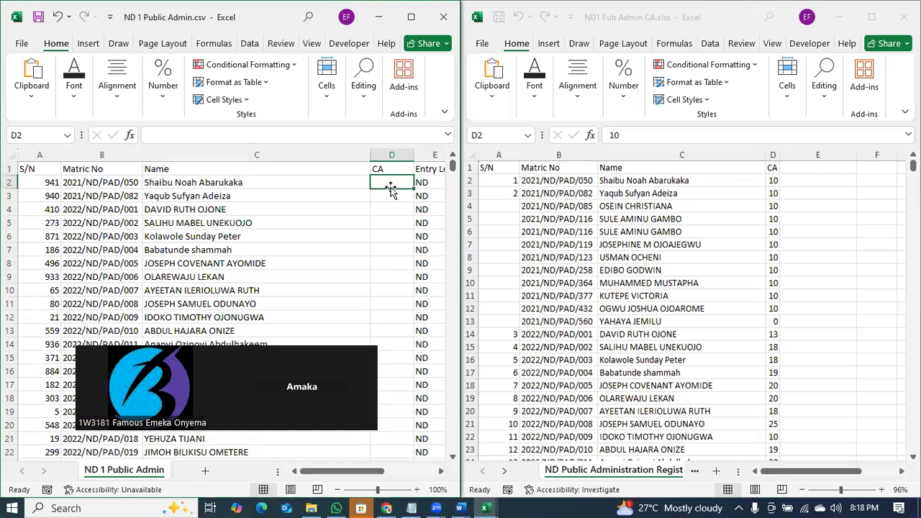
{"action": "type", "text": "10"}
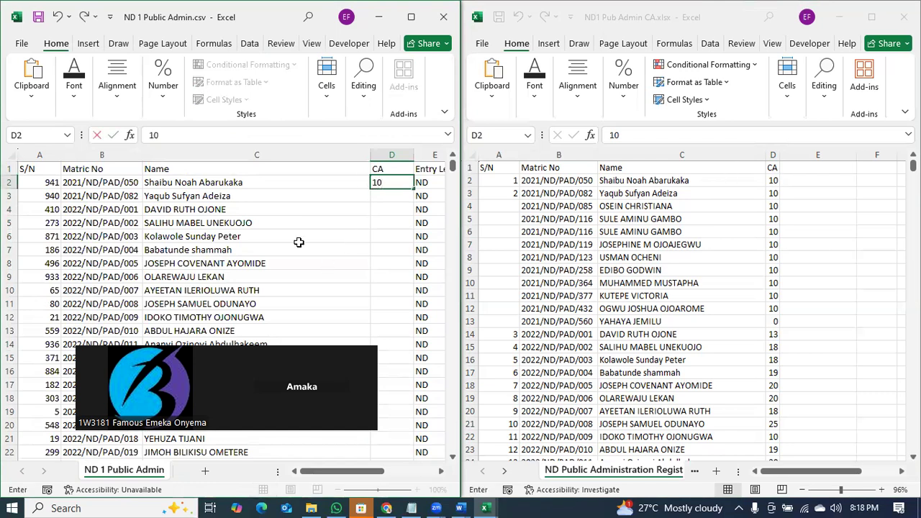
{"action": "left_click", "coordinate": [130, 196]}
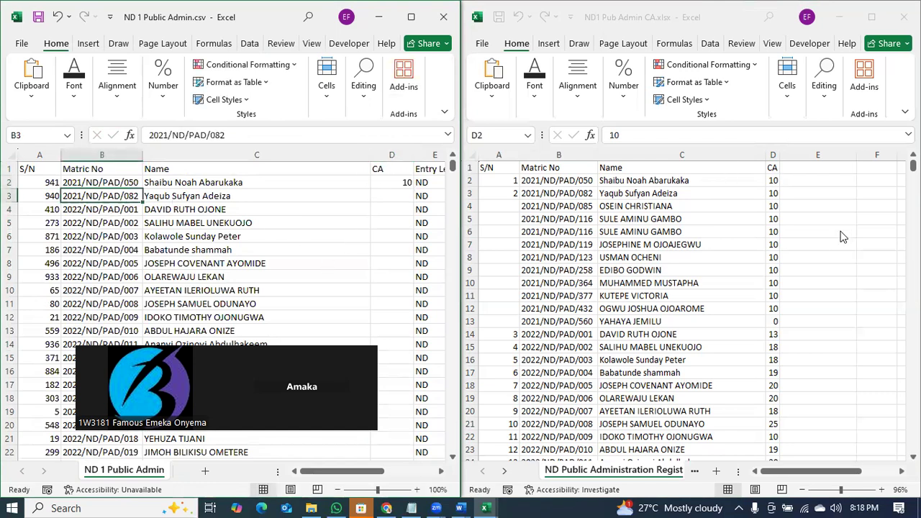
{"action": "left_click", "coordinate": [391, 198]}
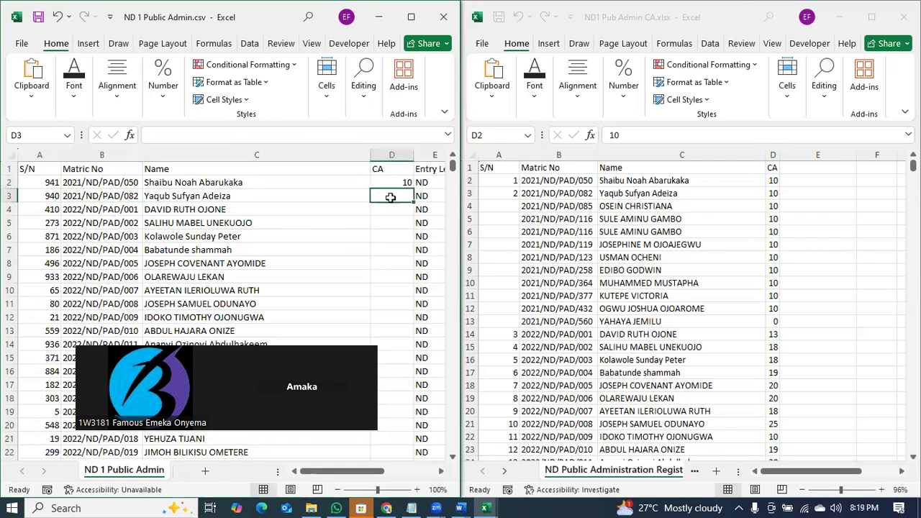
{"action": "type", "text": "10"}
{"action": "key", "text": "Return"}
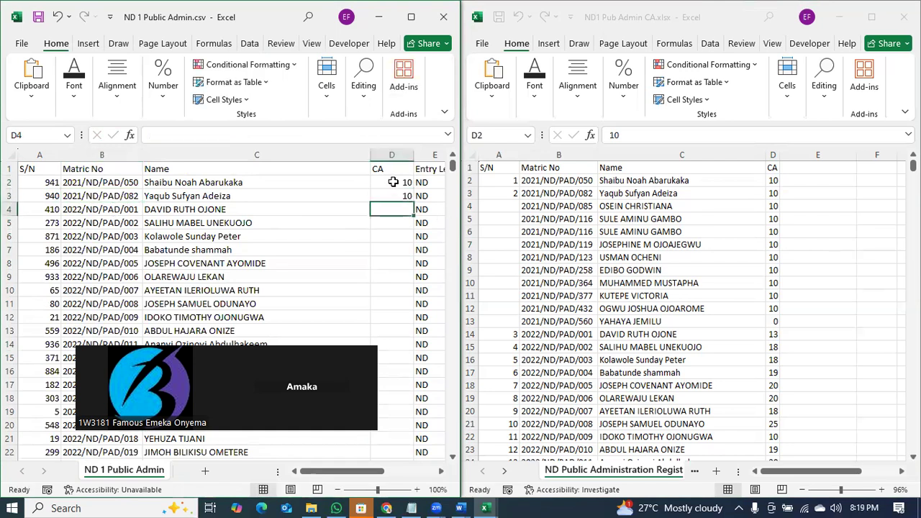
{"action": "left_click_drag", "start_coordinate": [393, 182], "coordinate": [393, 194]}
{"action": "key", "text": "Delete"}
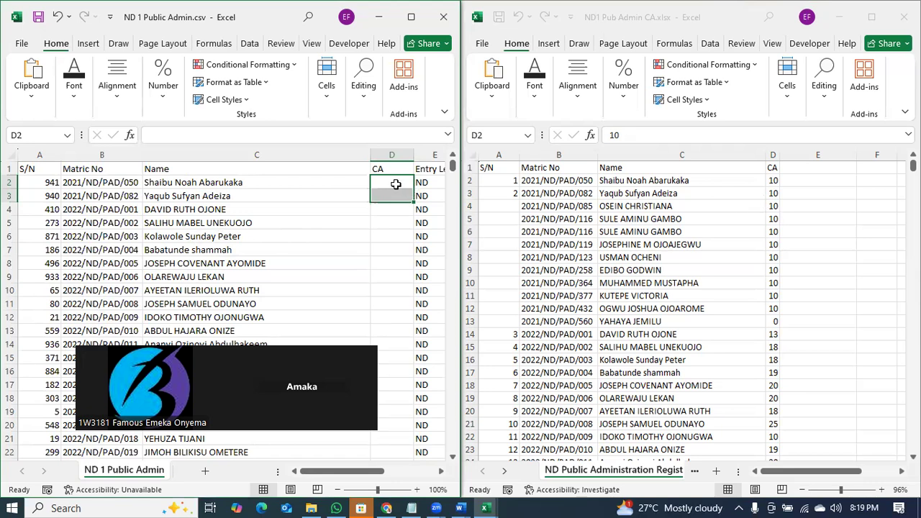
- Start a VLOOKUP formula in cell D2 of the CSV workbook with the Matric No in B2 as the lookup value
{"action": "left_click", "coordinate": [394, 183]}
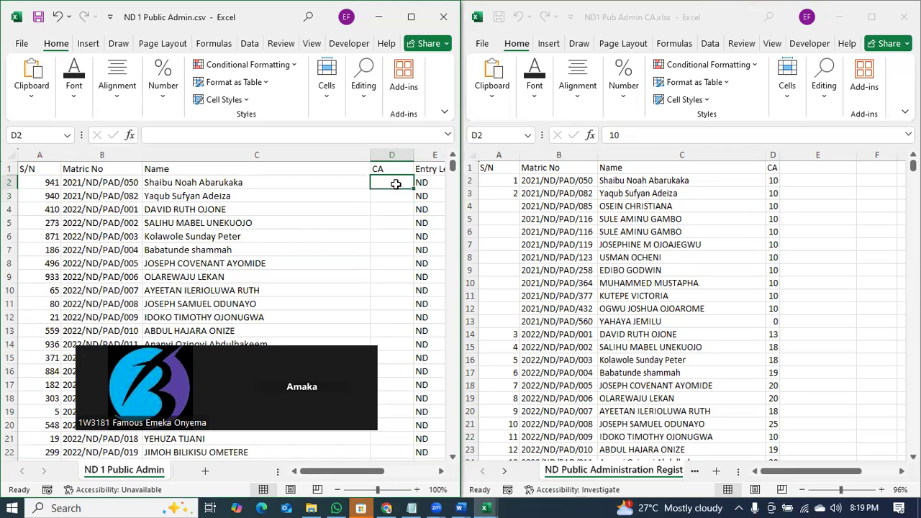
{"action": "type", "text": "=vlo"}
{"action": "key", "text": "Tab"}
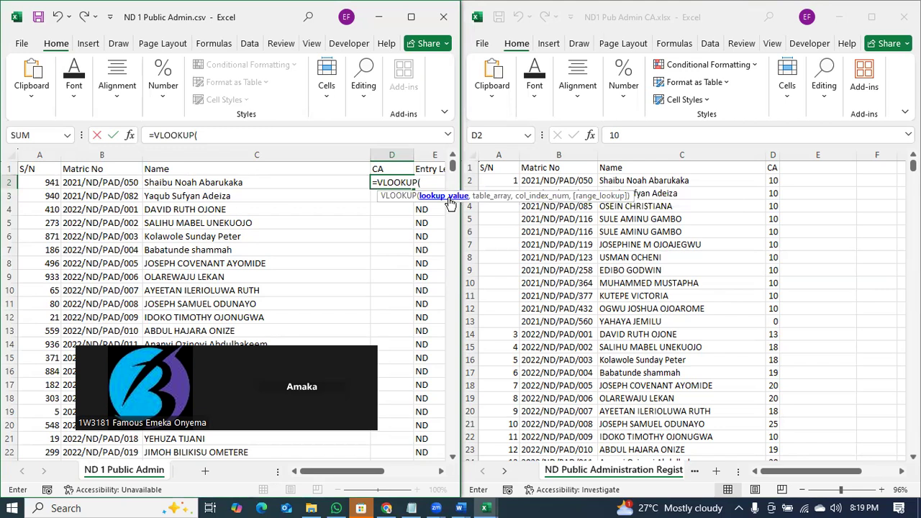
{"action": "left_click", "coordinate": [129, 183]}
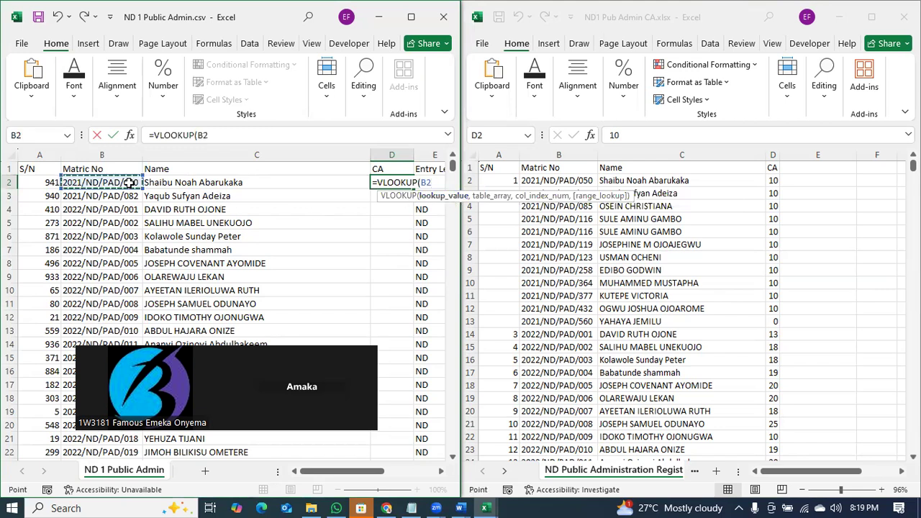
{"action": "type", "text": ","}
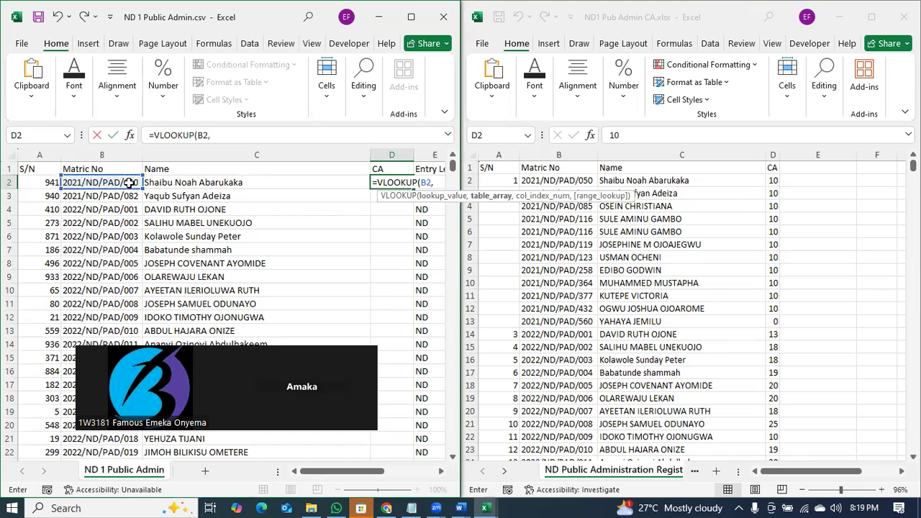
- Set the VLOOKUP table array to $B$1:$D$926 on the ND Public Administration Regist sheet of ND1 Pub Admin CA.xlsx
{"action": "left_click", "coordinate": [550, 167]}
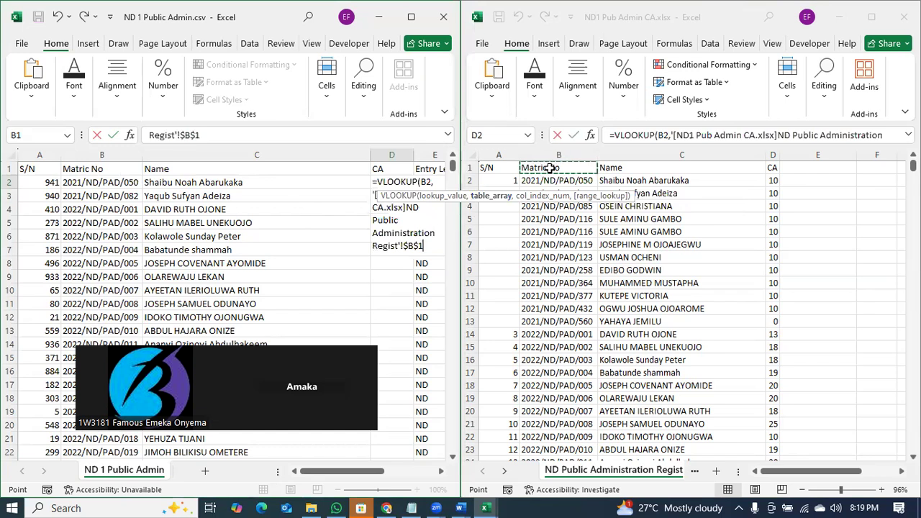
{"action": "left_click_drag", "start_coordinate": [550, 167], "coordinate": [774, 172]}
{"action": "key", "text": "ctrl+shift+Down"}
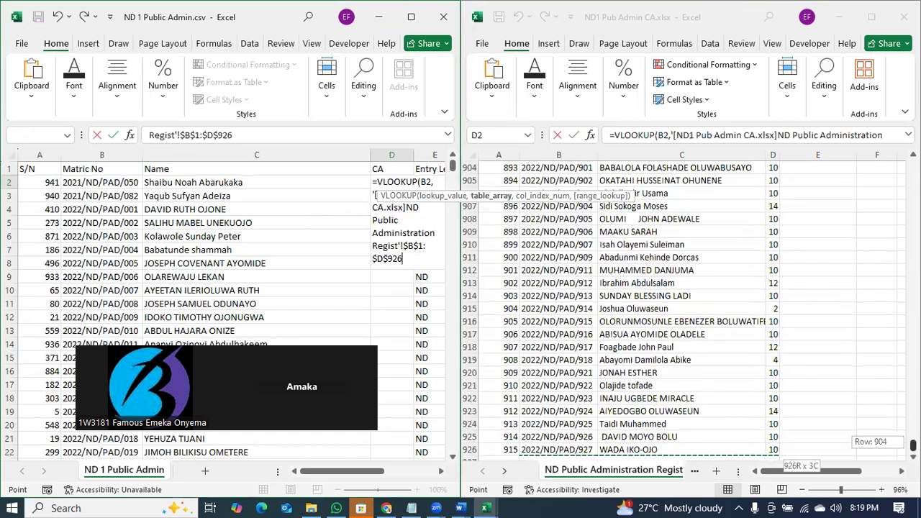
{"action": "scroll", "coordinate": [684, 309], "scroll_direction": "up", "scroll_amount": 8}
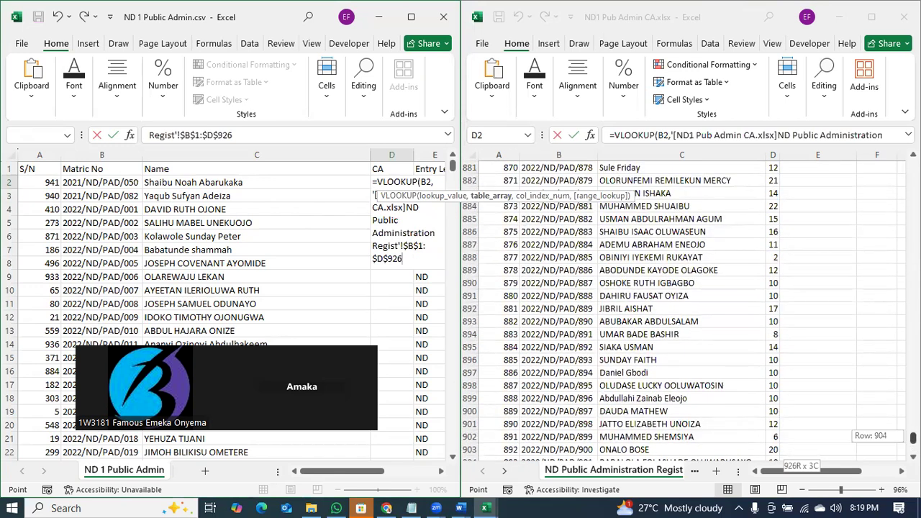
{"action": "left_click", "coordinate": [411, 263]}
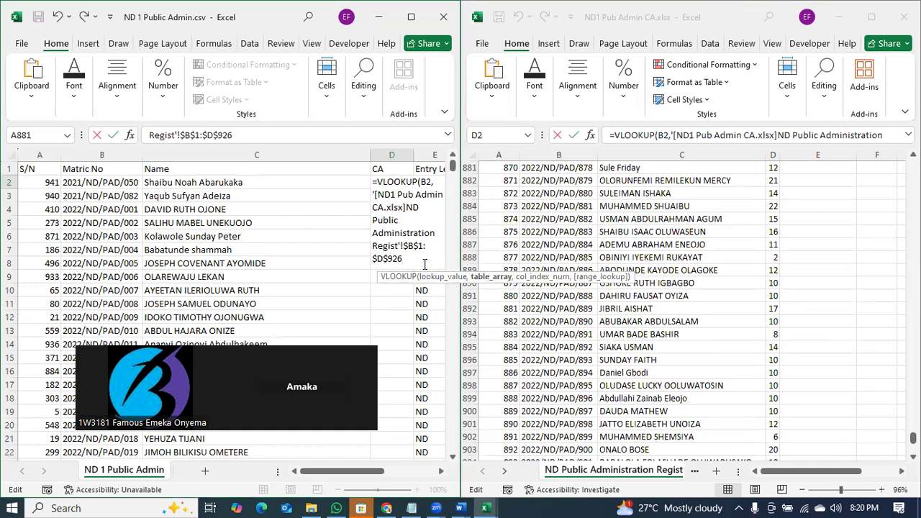
- Complete the VLOOKUP formula with column index 3 and FALSE for an exact match
{"action": "type", "text": ","}
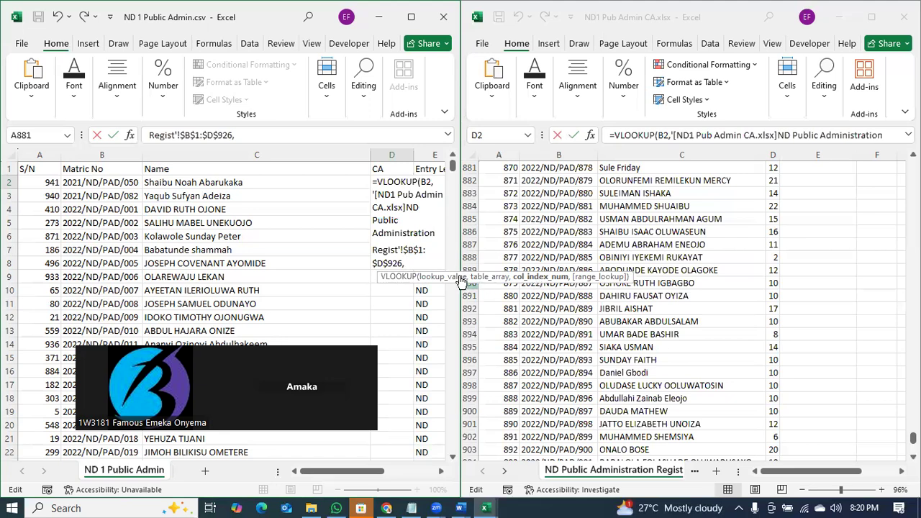
{"action": "type", "text": "3"}
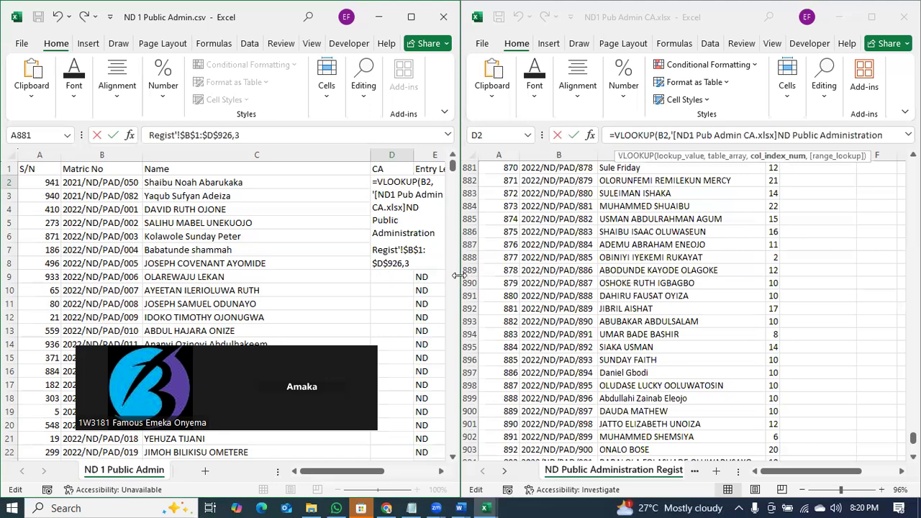
{"action": "type", "text": ","}
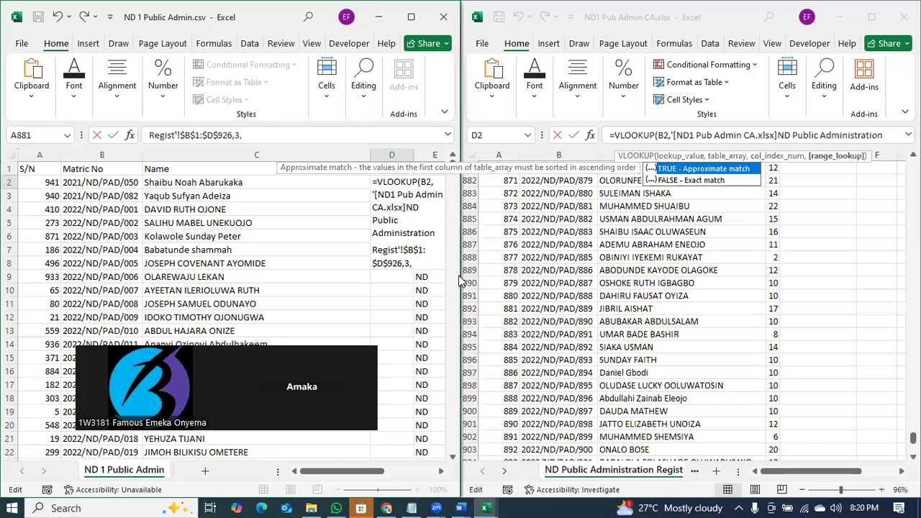
{"action": "key", "text": "Down"}
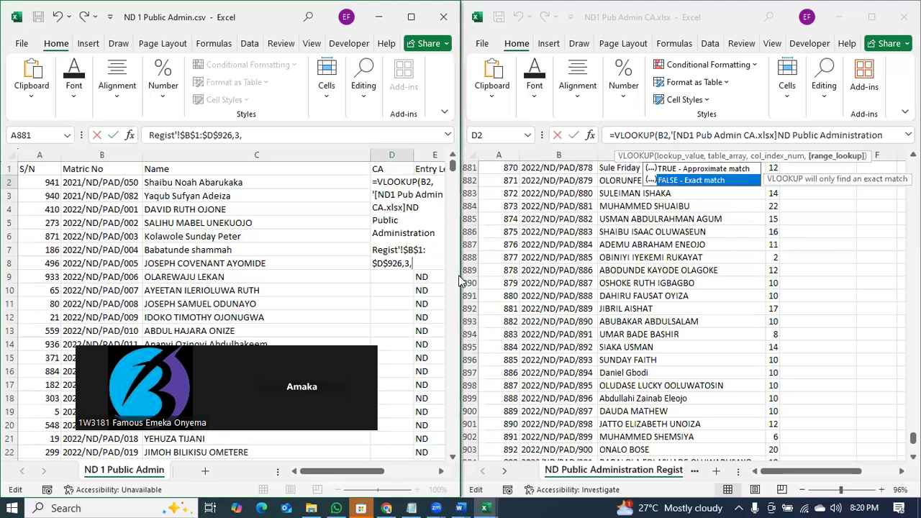
{"action": "key", "text": "Tab"}
{"action": "type", "text": ")"}
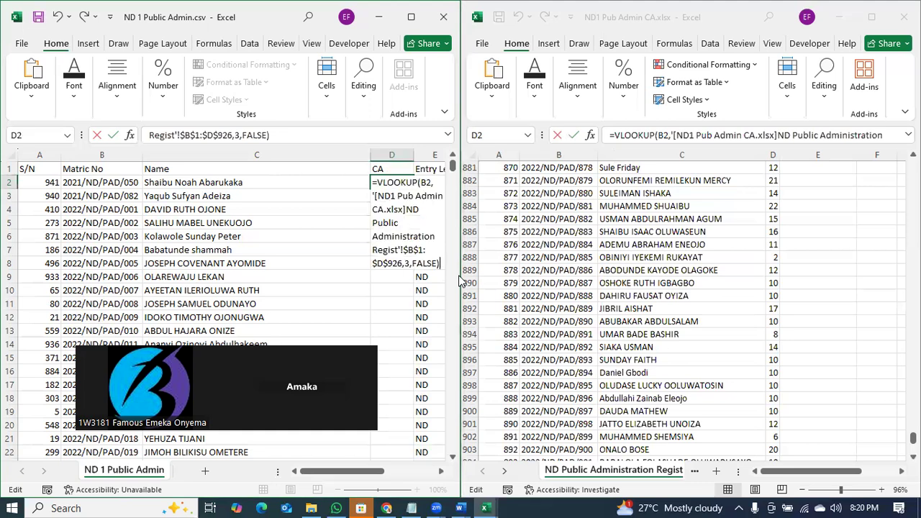
{"action": "key", "text": "Return"}
- Fill the VLOOKUP formula from D2 down the whole CA column and check the returned scores for errors
{"action": "left_click", "coordinate": [399, 181]}
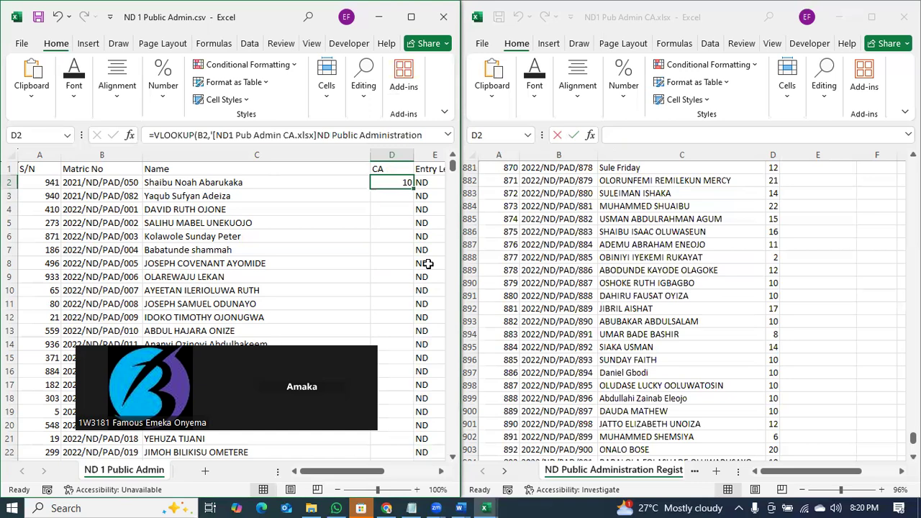
{"action": "double_click", "coordinate": [414, 187]}
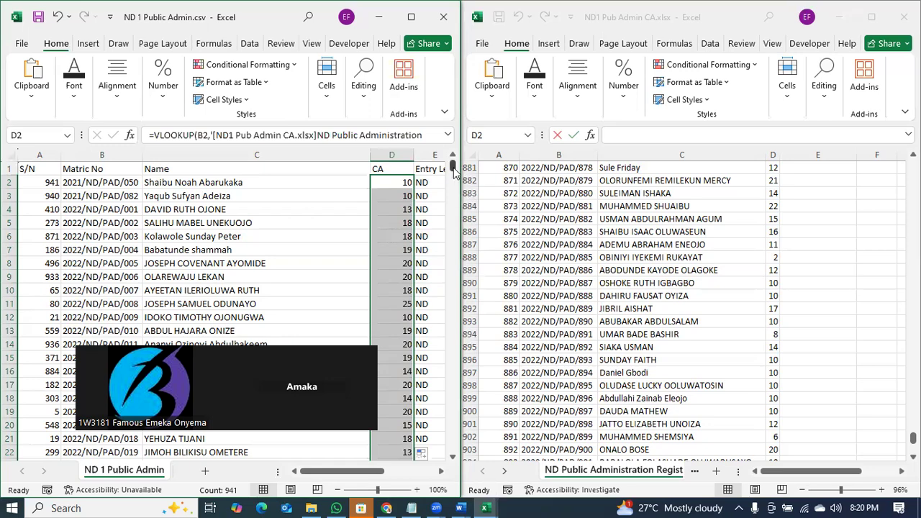
{"action": "scroll", "coordinate": [401, 308], "scroll_direction": "down", "scroll_amount": 13}
{"action": "scroll", "coordinate": [401, 309], "scroll_direction": "down", "scroll_amount": 17}
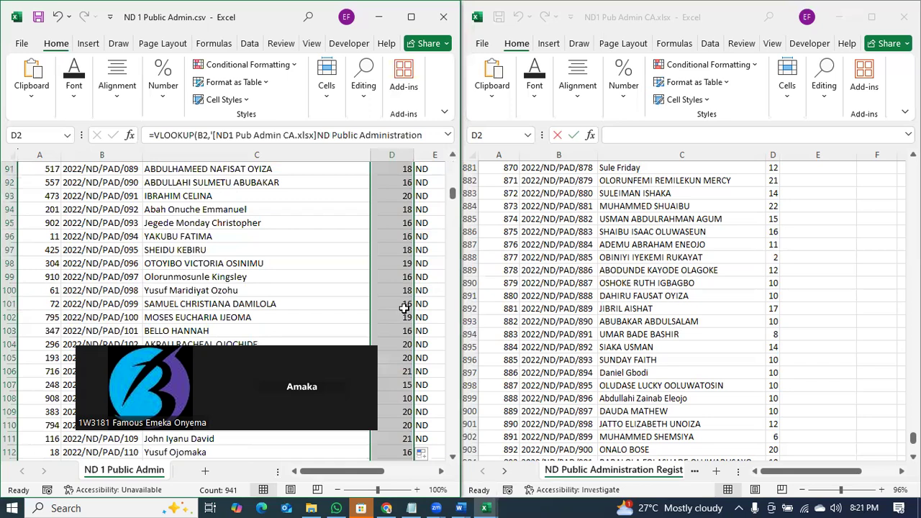
{"action": "scroll", "coordinate": [405, 308], "scroll_direction": "up", "scroll_amount": 3}
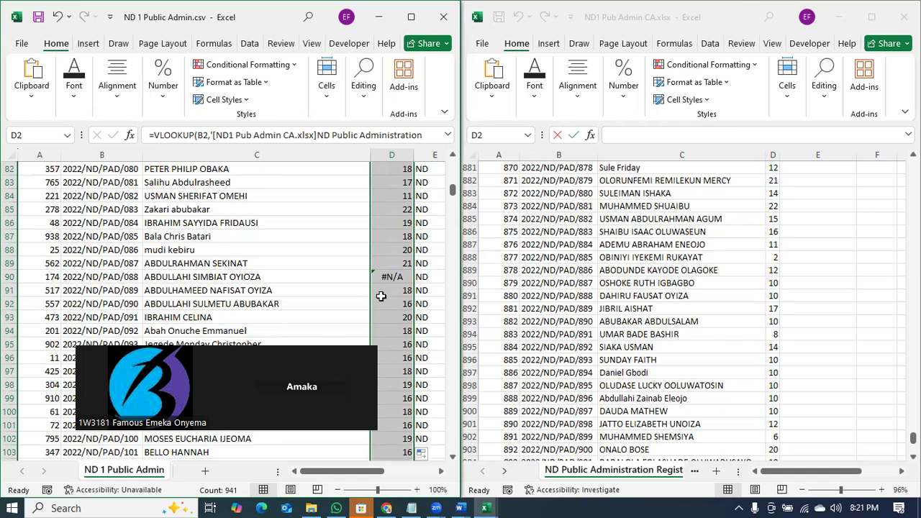
- Undo the fill of the VLOOKUP formula down the CA column
{"action": "scroll", "coordinate": [381, 293], "scroll_direction": "up", "scroll_amount": 18}
{"action": "scroll", "coordinate": [401, 268], "scroll_direction": "up", "scroll_amount": 9}
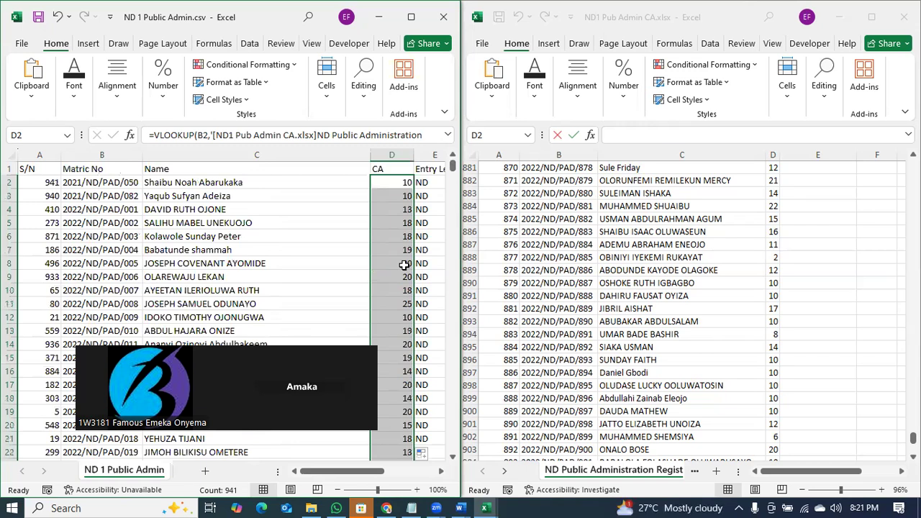
{"action": "key", "text": "ctrl+z"}
- Wrap the VLOOKUP formula in D2 in IFERROR with 0 as the value returned on error
{"action": "double_click", "coordinate": [395, 180]}
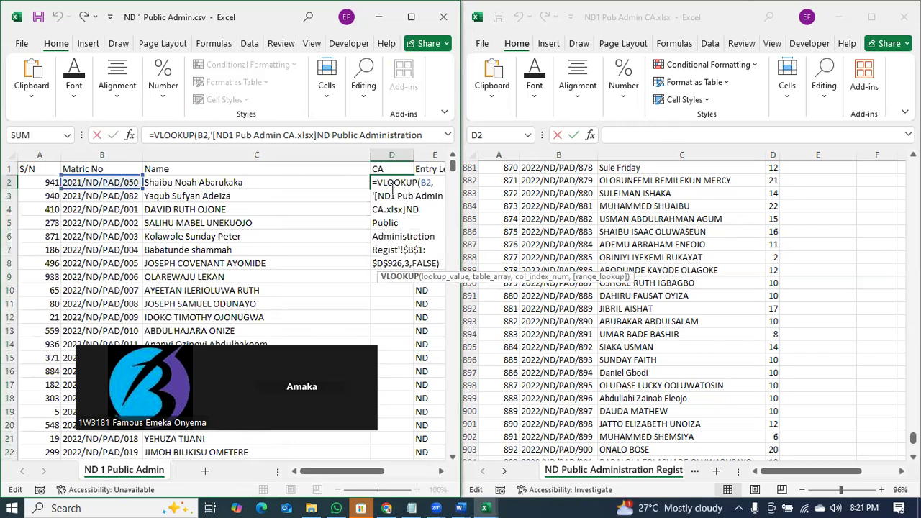
{"action": "type", "text": "("}
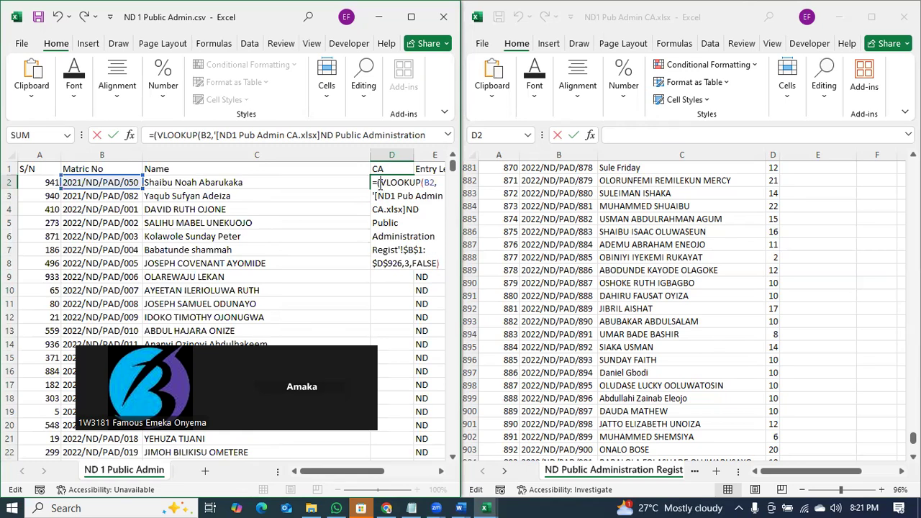
{"action": "type", "text": "iferror"}
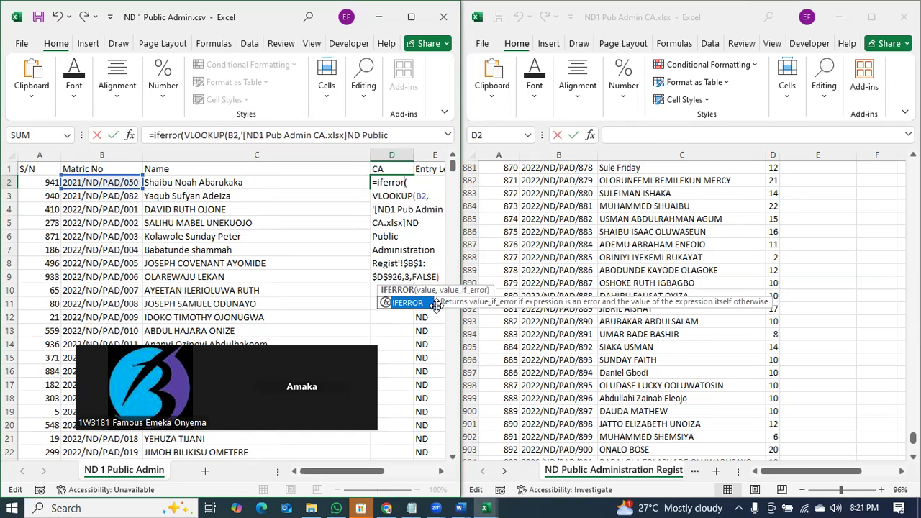
{"action": "left_click", "coordinate": [439, 278]}
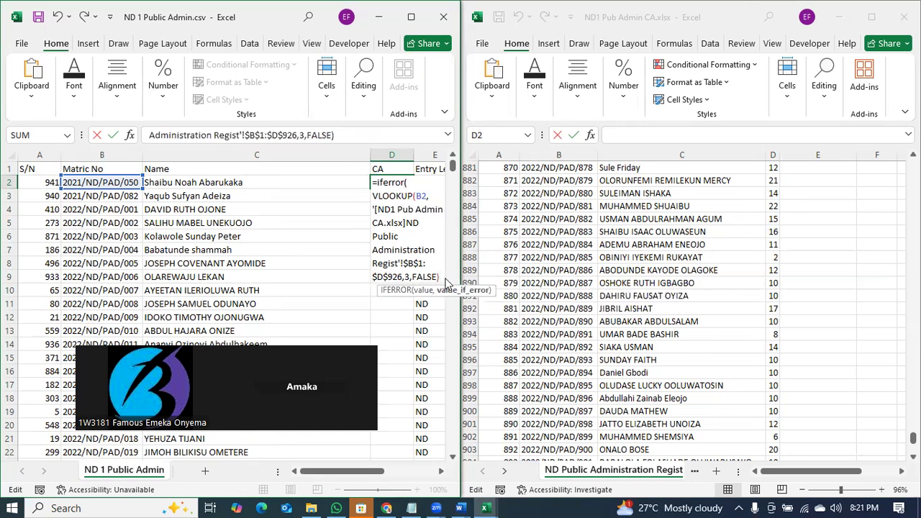
{"action": "type", "text": ",0"}
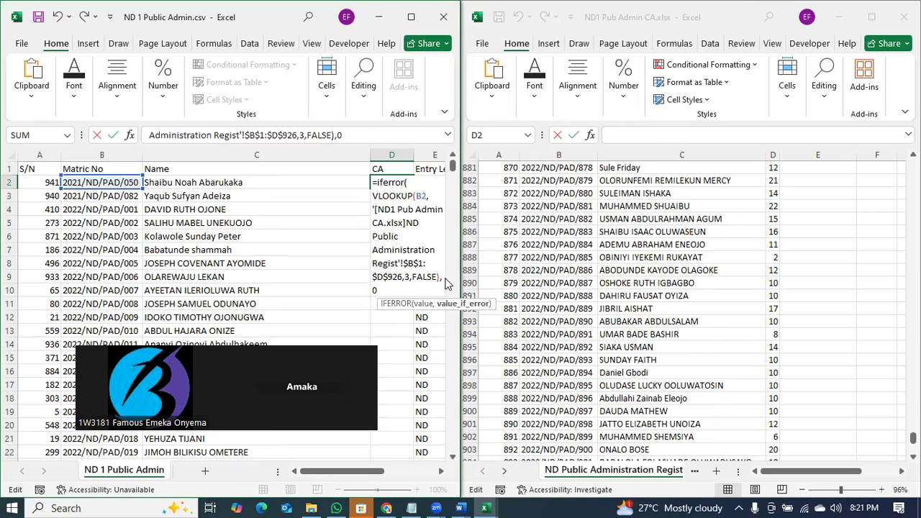
{"action": "type", "text": ")"}
{"action": "key", "text": "ctrl+Return"}
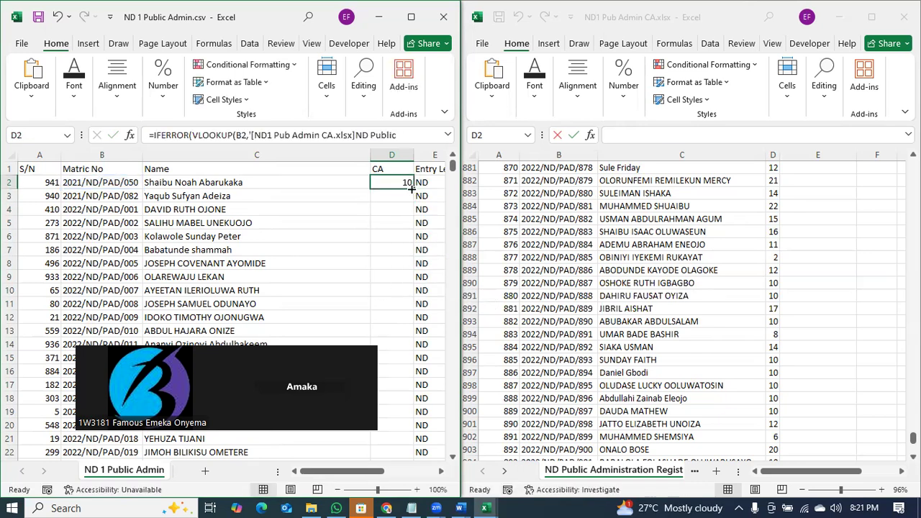
- Fill the IFERROR formula from D2 down the CA column to check its last rows, and undo the fill
{"action": "double_click", "coordinate": [412, 189]}
{"action": "left_click_drag", "start_coordinate": [453, 168], "coordinate": [453, 440]}
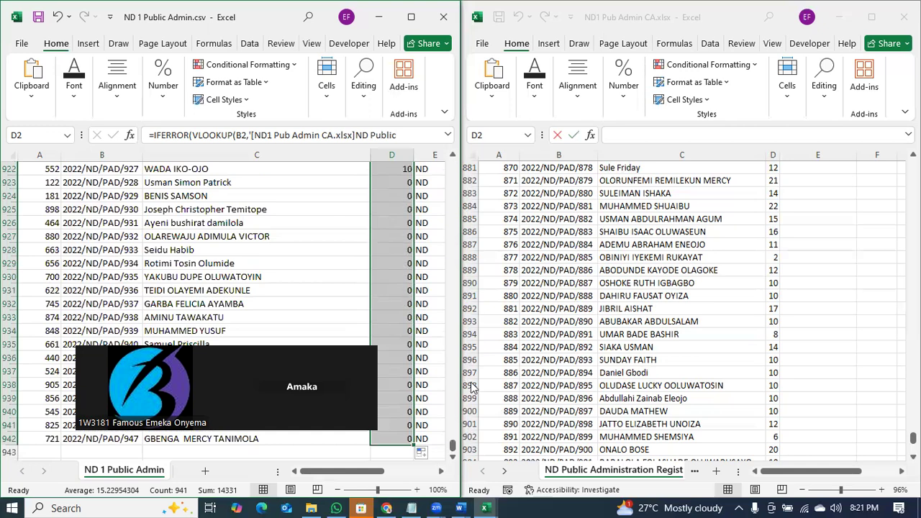
{"action": "key", "text": "shift+BackSpace"}
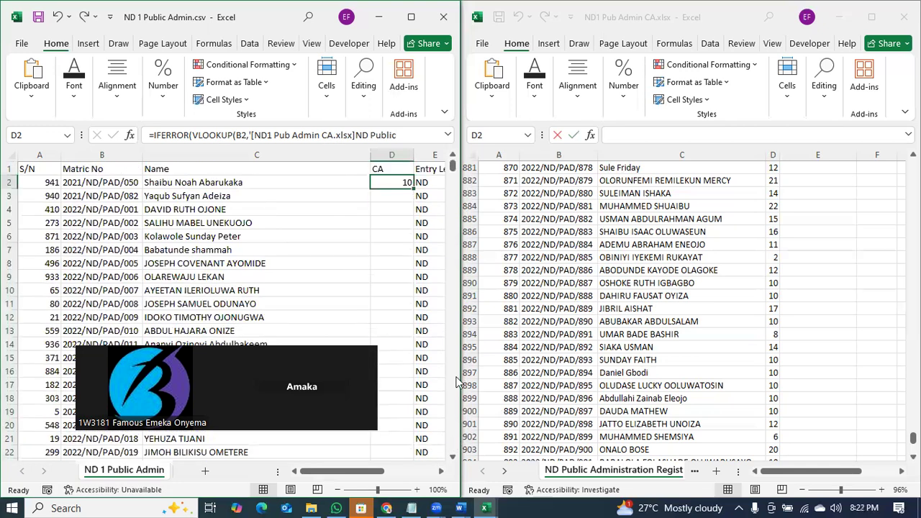
{"action": "type", "text": "=xl"}
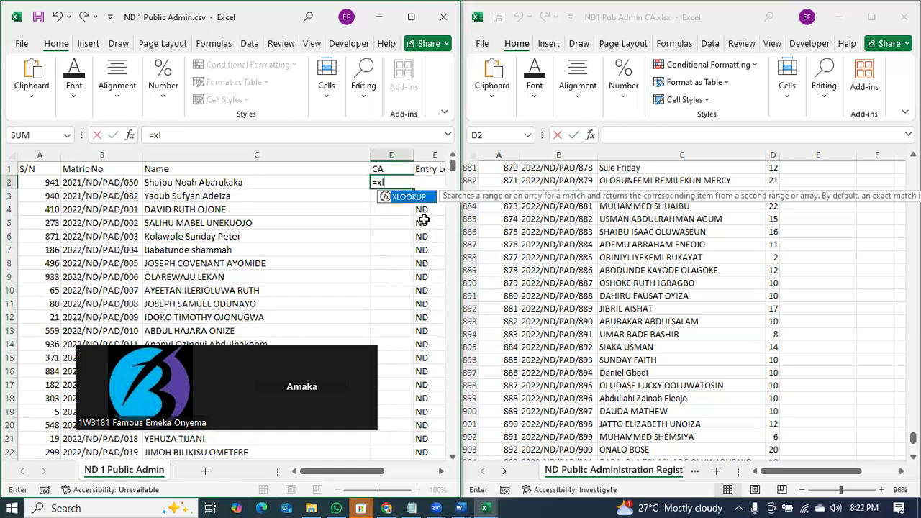
{"action": "key", "text": "Tab"}
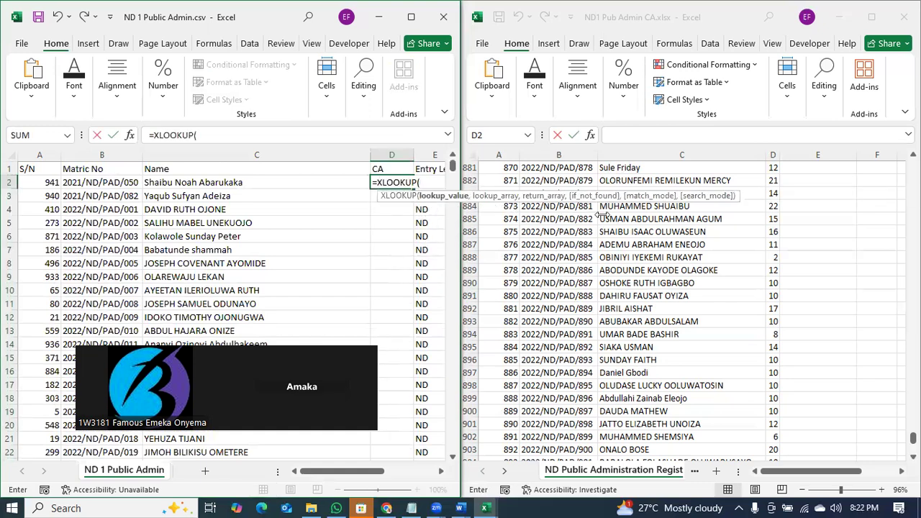
{"action": "key", "text": "BackSpace"}
{"action": "key", "text": "BackSpace"}
{"action": "key", "text": "BackSpace"}
{"action": "key", "text": "BackSpace"}
{"action": "key", "text": "BackSpace"}
{"action": "key", "text": "BackSpace"}
{"action": "key", "text": "BackSpace"}
{"action": "key", "text": "BackSpace"}
{"action": "type", "text": "index"}
{"action": "key", "text": "Tab"}
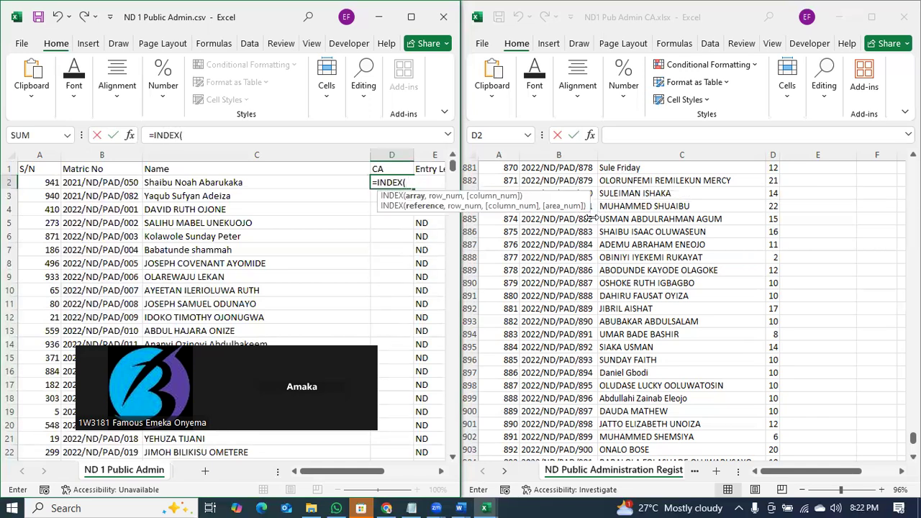
{"action": "key", "text": "BackSpace"}
{"action": "key", "text": "BackSpace"}
{"action": "key", "text": "BackSpace"}
{"action": "key", "text": "BackSpace"}
{"action": "key", "text": "BackSpace"}
{"action": "key", "text": "BackSpace"}
{"action": "key", "text": "BackSpace"}
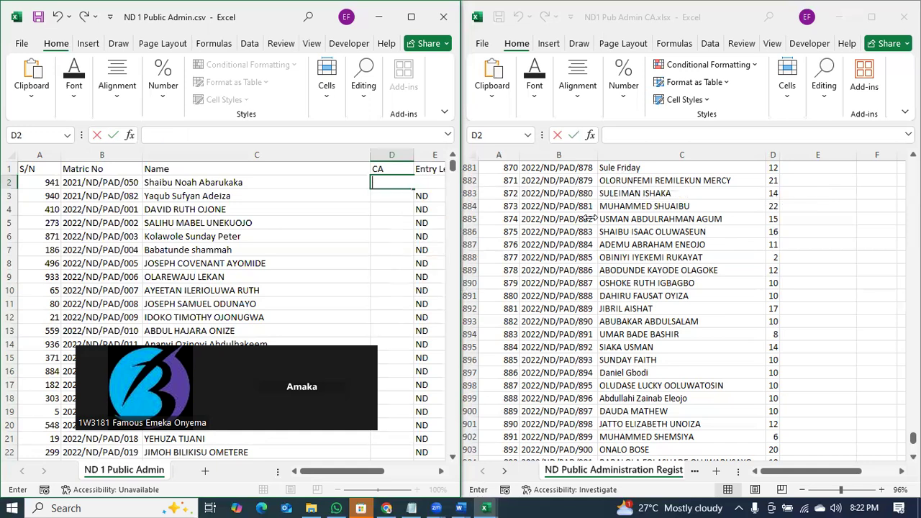
{"action": "key", "text": "Escape"}
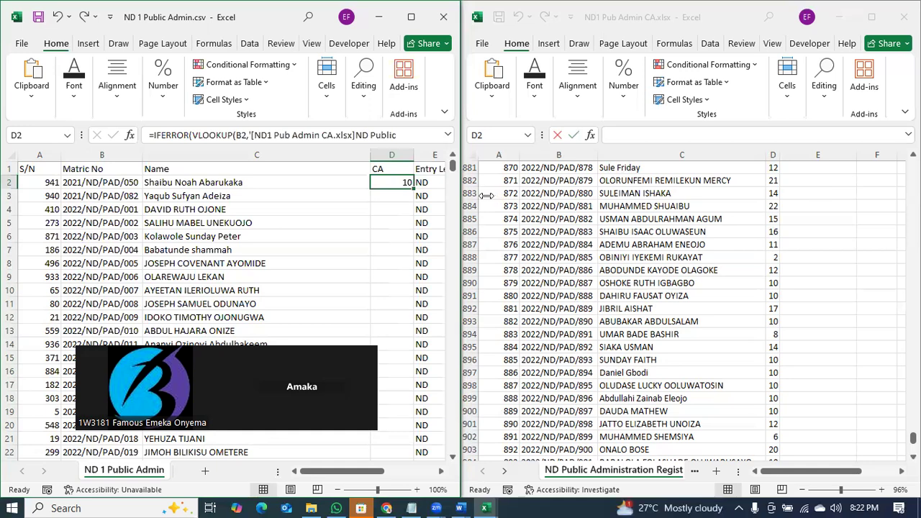
- Fill the IFERROR formula from D2 down the CA column and replace the formulas with their values
{"action": "double_click", "coordinate": [414, 187]}
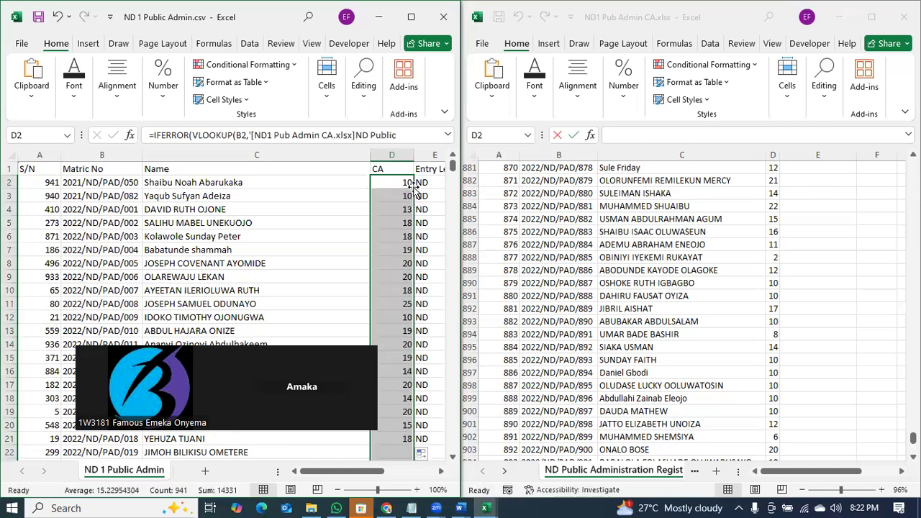
{"action": "key", "text": "ctrl+c"}
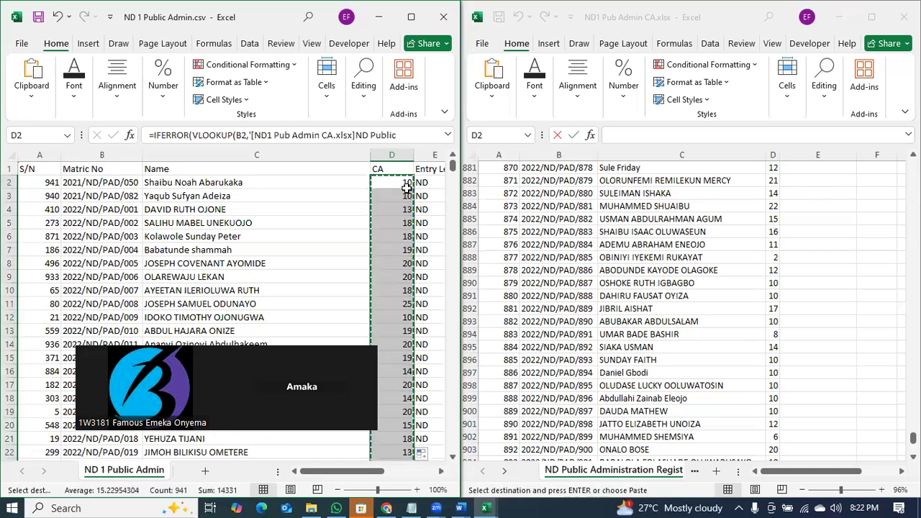
{"action": "right_click", "coordinate": [412, 206]}
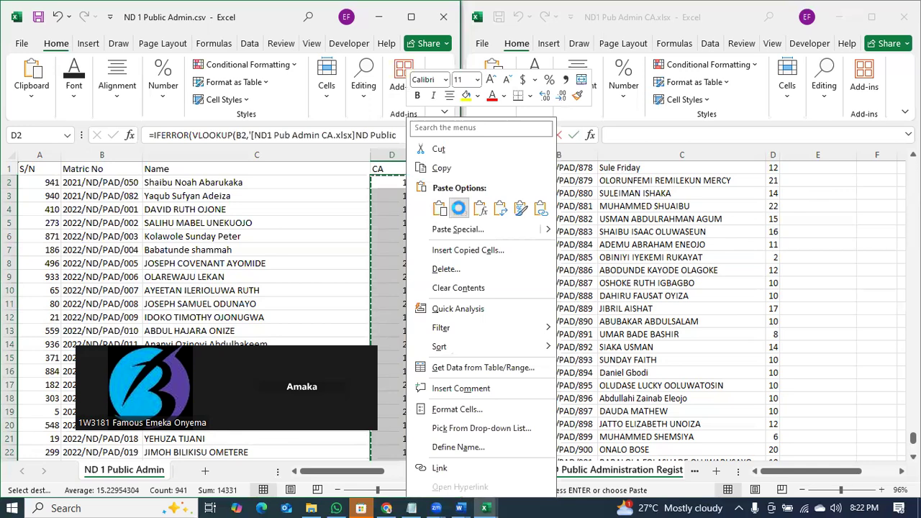
{"action": "left_click", "coordinate": [460, 208]}
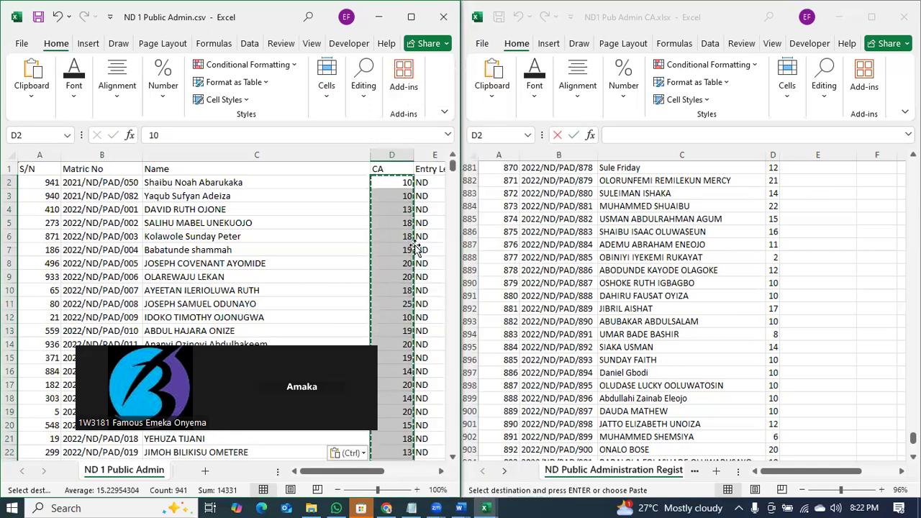
- Undo the values-only paste and the fill in the CA column, and cancel the copy selection
{"action": "left_click", "coordinate": [392, 210]}
{"action": "left_click", "coordinate": [392, 182]}
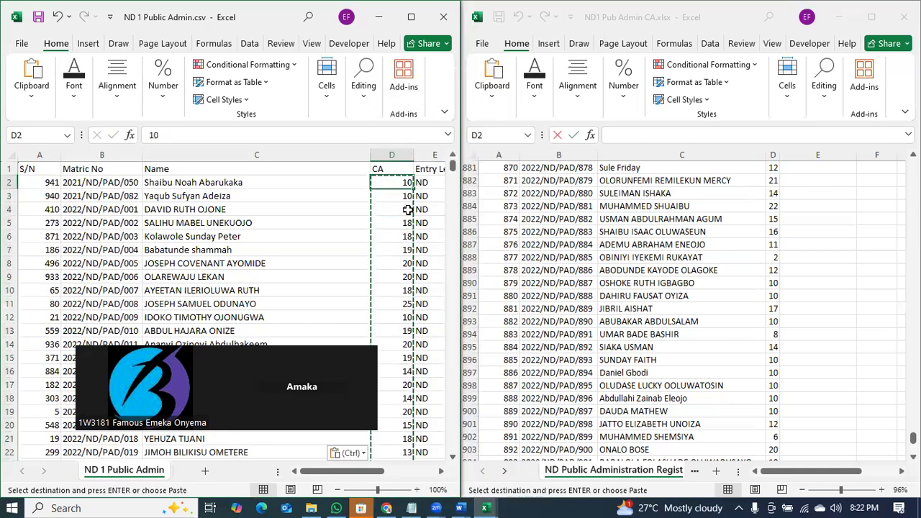
{"action": "key", "text": "ctrl+shift+Down"}
{"action": "key", "text": "Delete"}
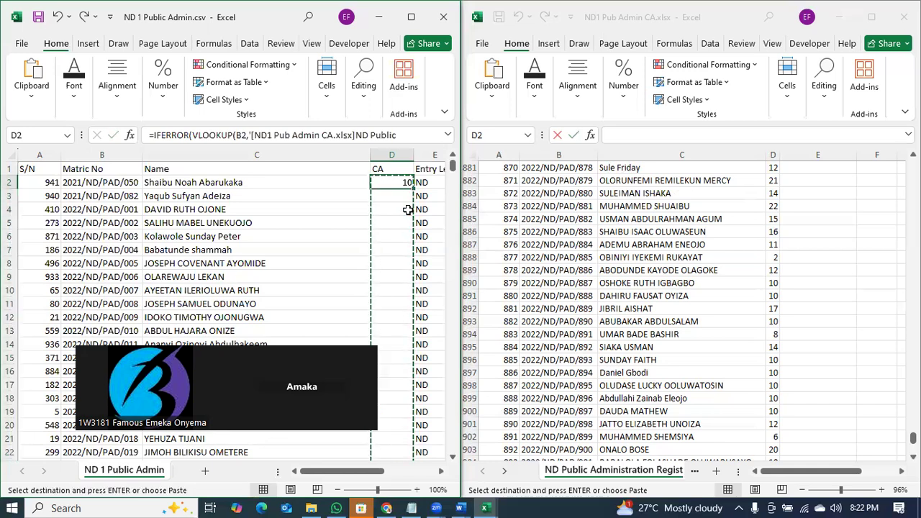
{"action": "left_click", "coordinate": [408, 209]}
{"action": "key", "text": "Escape"}
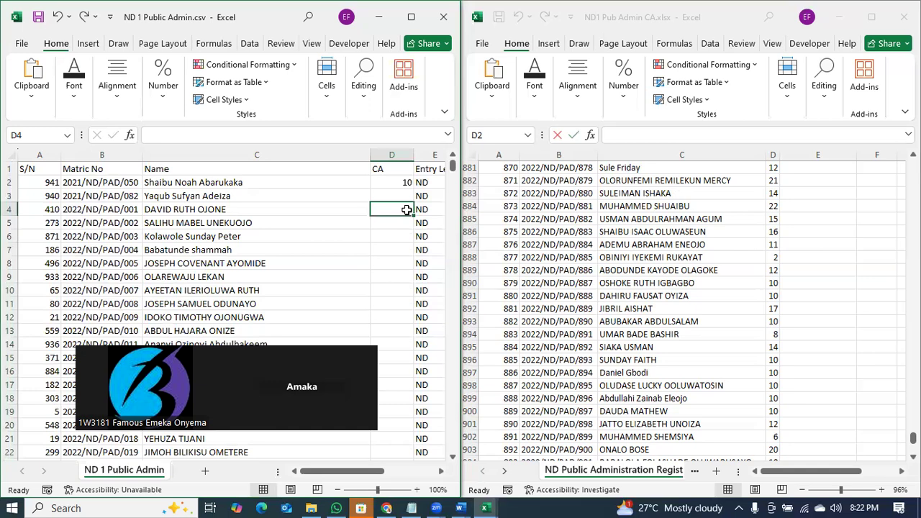
- Start an INDEX formula in D2 with column D of the ND Public Administration Regist sheet as the array
{"action": "left_click", "coordinate": [401, 181]}
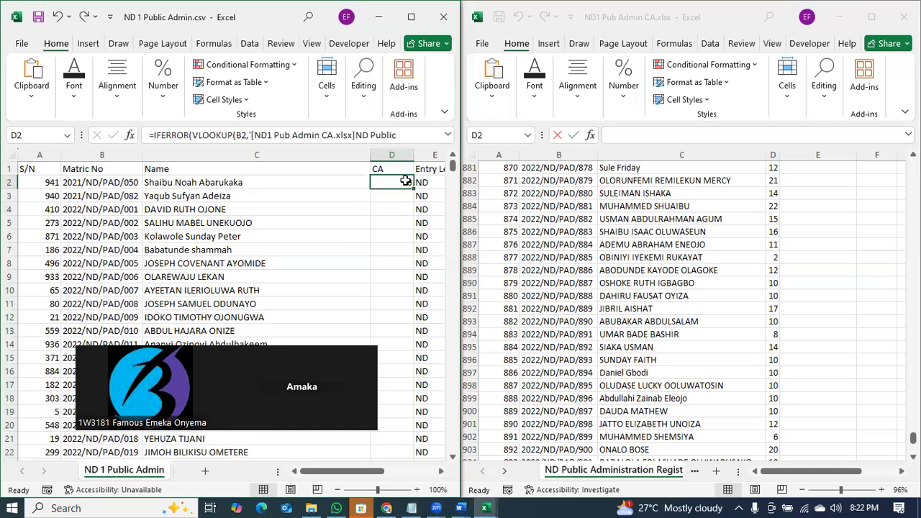
{"action": "double_click", "coordinate": [408, 181]}
{"action": "key", "text": "Escape"}
{"action": "type", "text": "="}
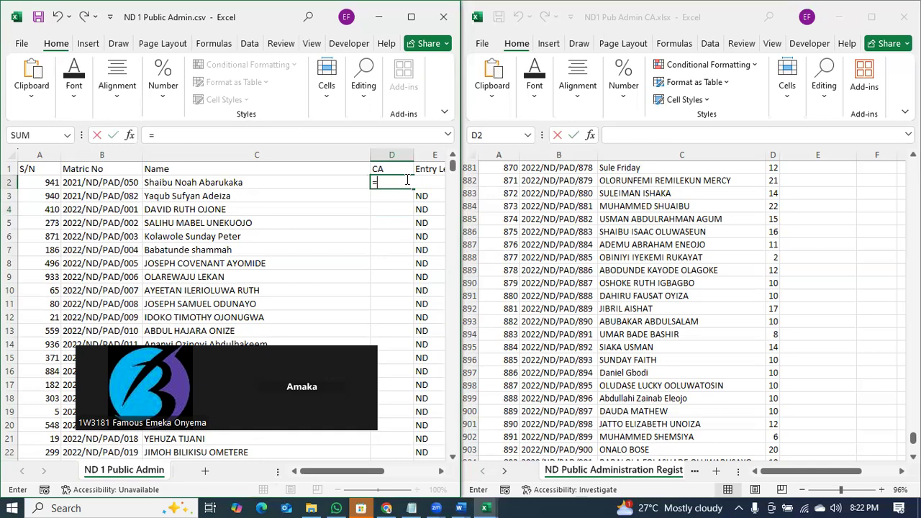
{"action": "type", "text": "in"}
{"action": "key", "text": "Tab"}
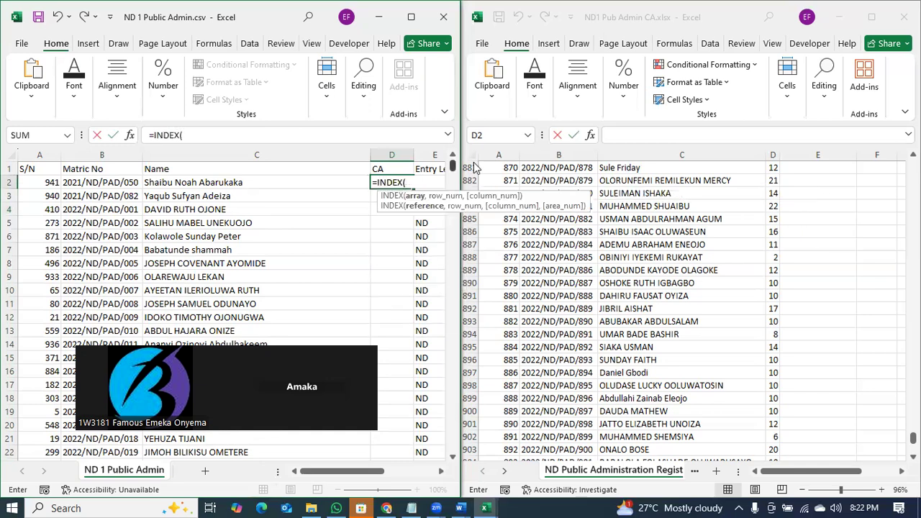
{"action": "left_click", "coordinate": [773, 154]}
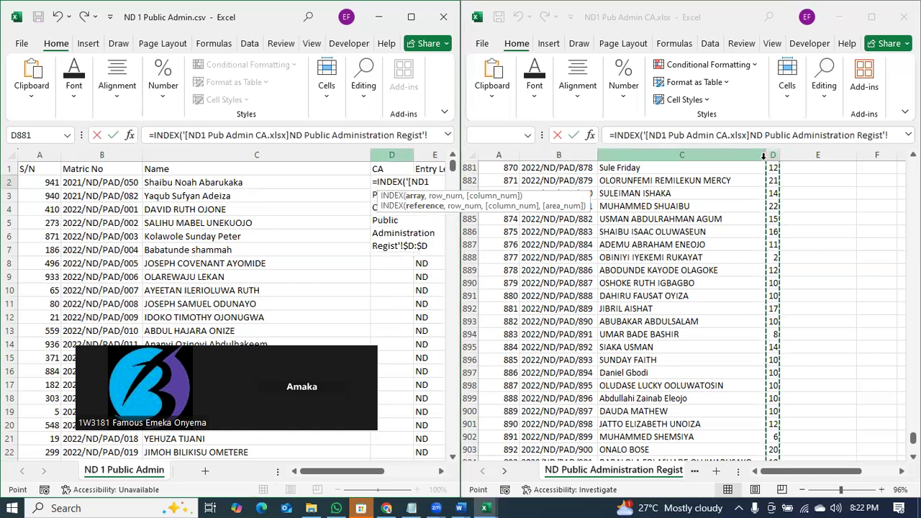
- Complete the INDEX formula with a MATCH of B2 against column B of the CA sheet, using match type 0
{"action": "type", "text": ",match"}
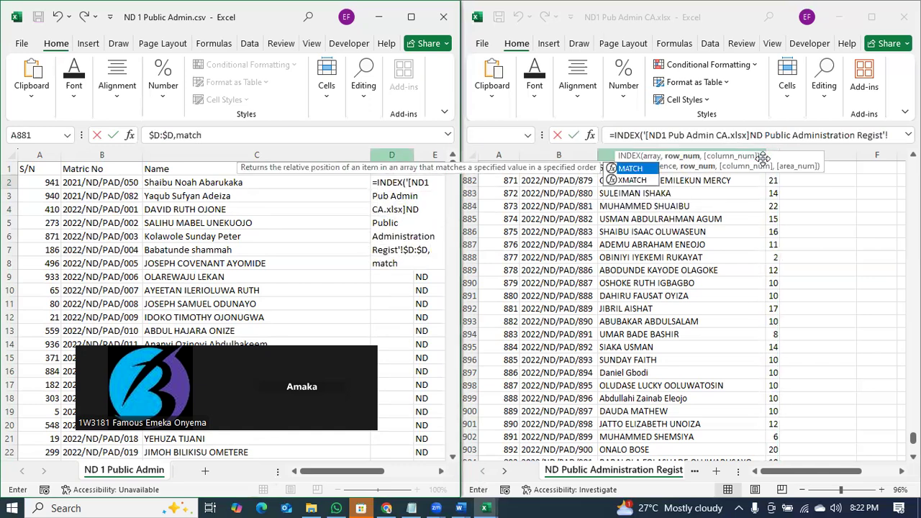
{"action": "key", "text": "Tab"}
{"action": "left_click", "coordinate": [120, 183]}
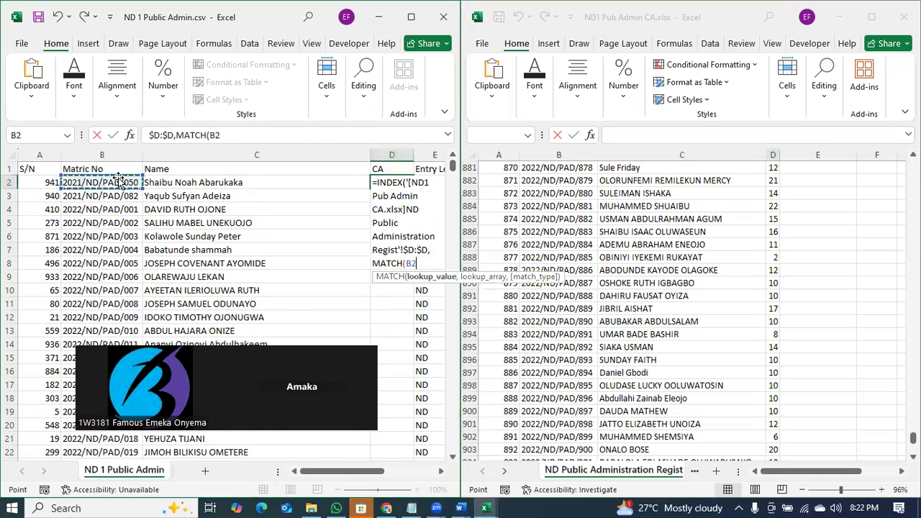
{"action": "type", "text": ","}
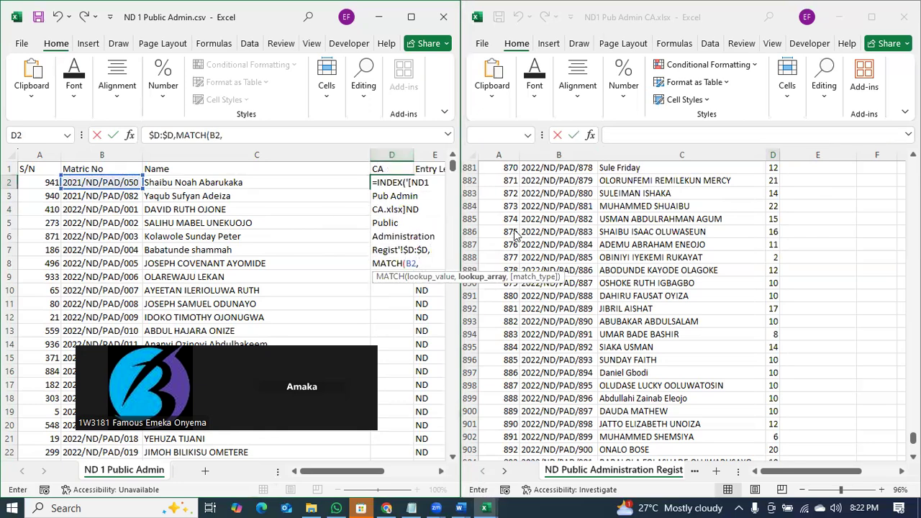
{"action": "left_click", "coordinate": [563, 155]}
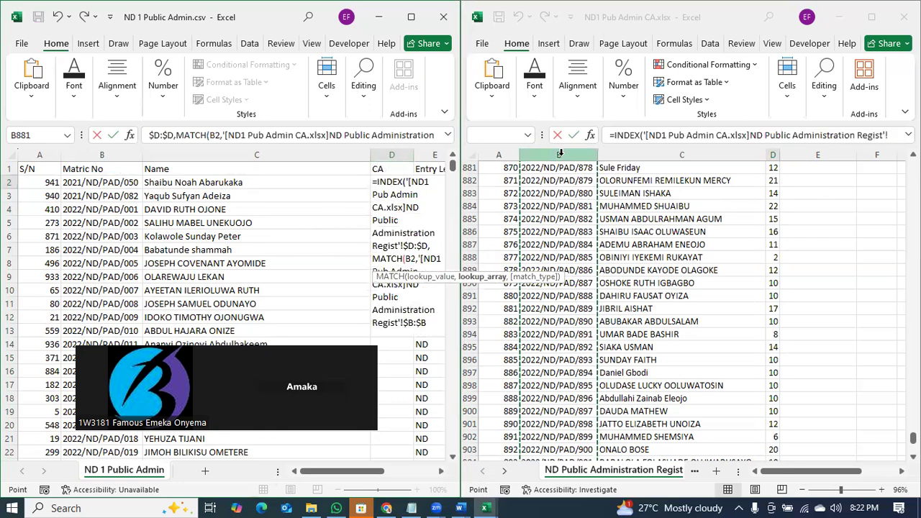
{"action": "type", "text": ","}
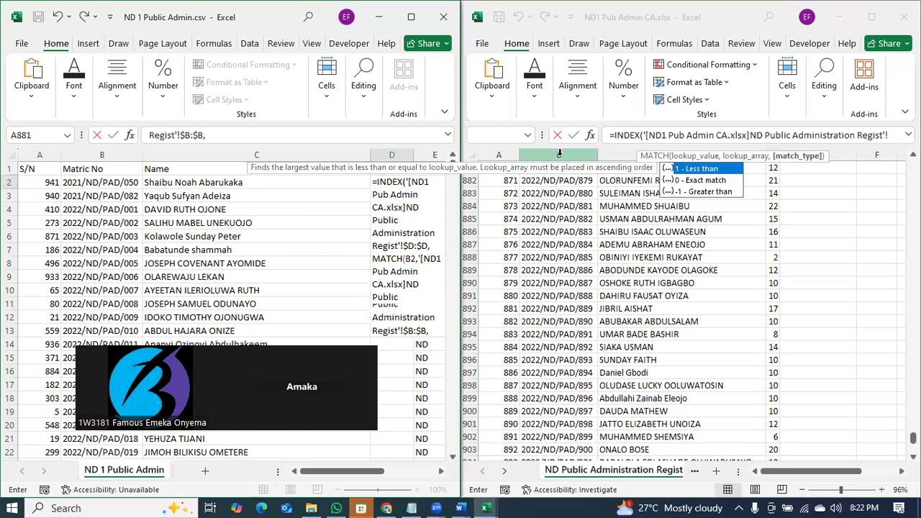
{"action": "type", "text": "0)),"}
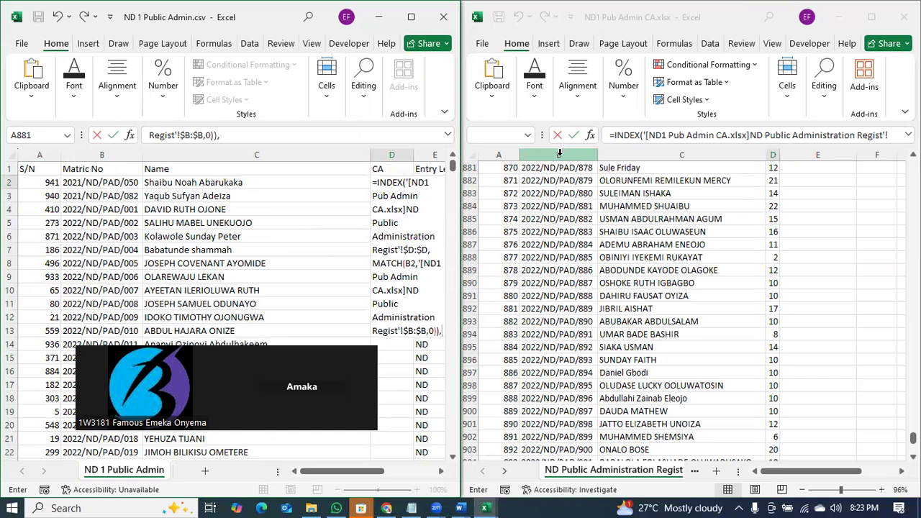
{"action": "key", "text": "Return"}
{"action": "left_click", "coordinate": [389, 181]}
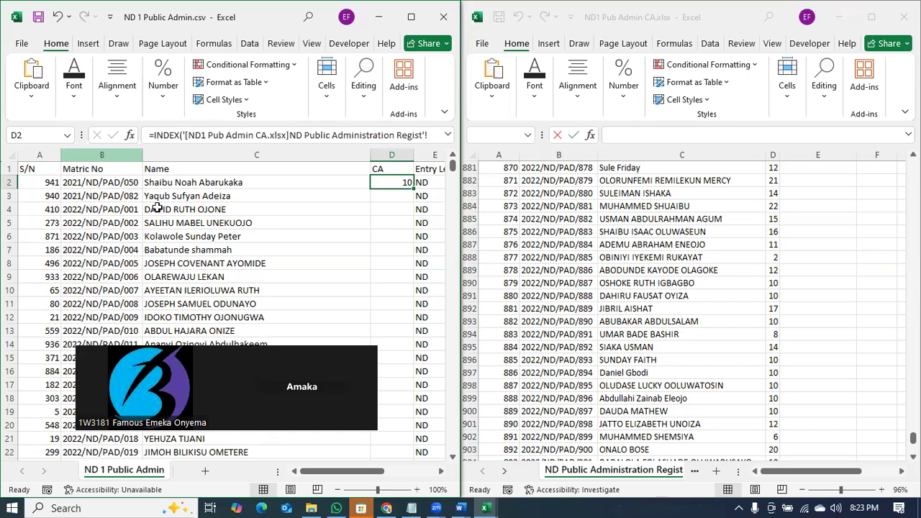
- Clear the INDEX/MATCH formula from D2 in the CA column and start a VLOOKUP formula there
{"action": "left_click", "coordinate": [226, 184]}
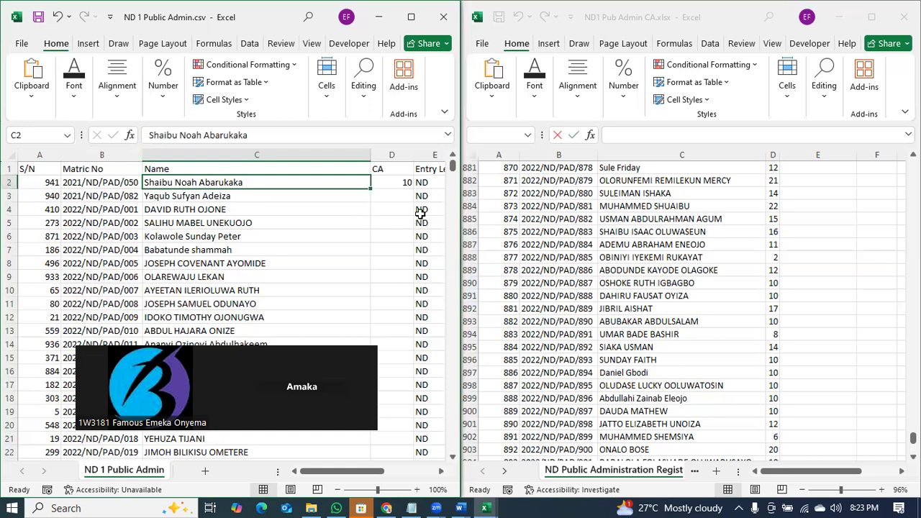
{"action": "left_click", "coordinate": [402, 182]}
{"action": "key", "text": "Delete"}
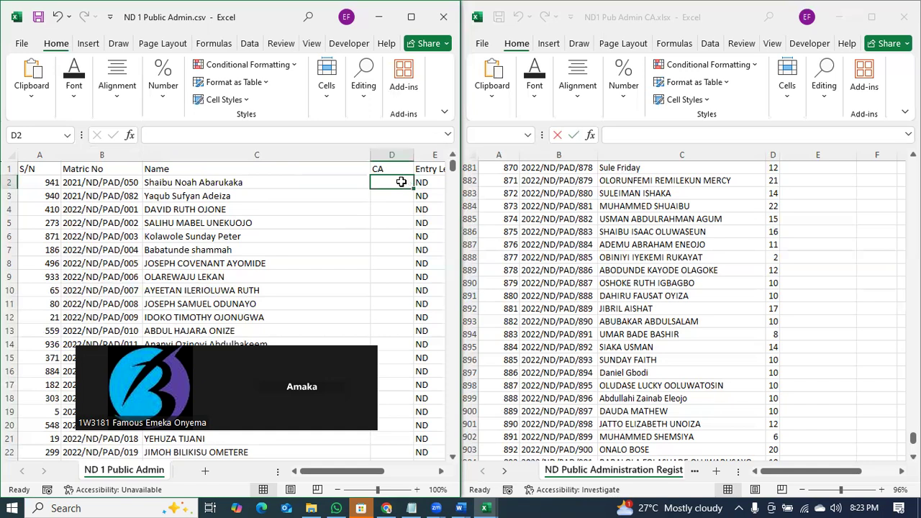
{"action": "type", "text": "=vlo"}
{"action": "key", "text": "Tab"}
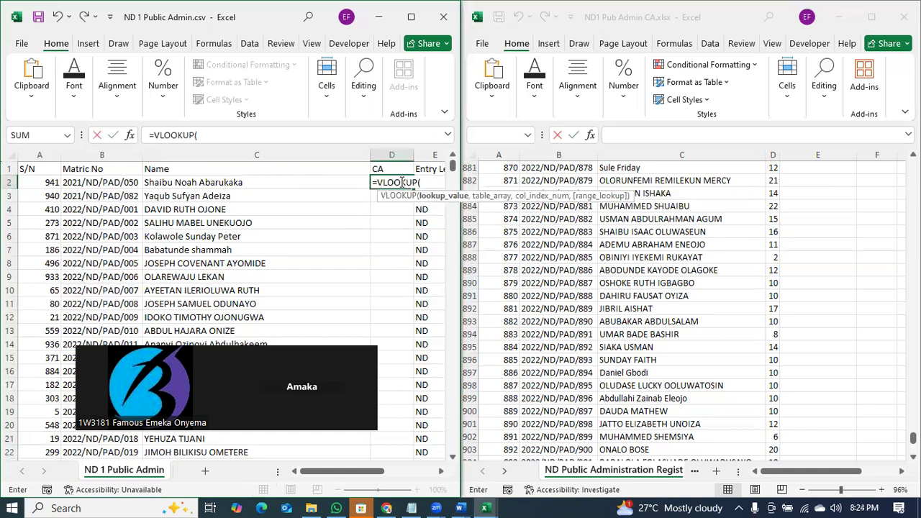
{"action": "left_click", "coordinate": [221, 183]}
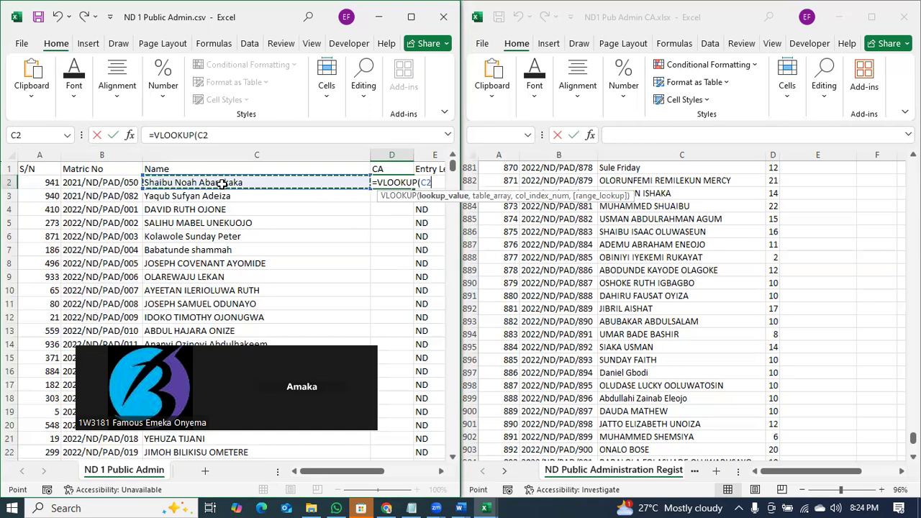
{"action": "type", "text": ","}
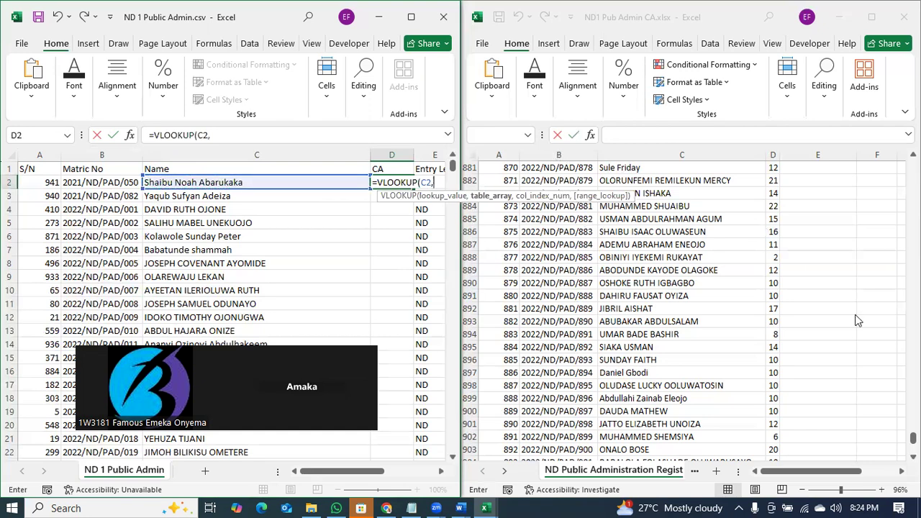
{"action": "left_click_drag", "start_coordinate": [913, 438], "coordinate": [914, 167]}
{"action": "scroll", "coordinate": [691, 309], "scroll_direction": "up", "scroll_amount": 2}
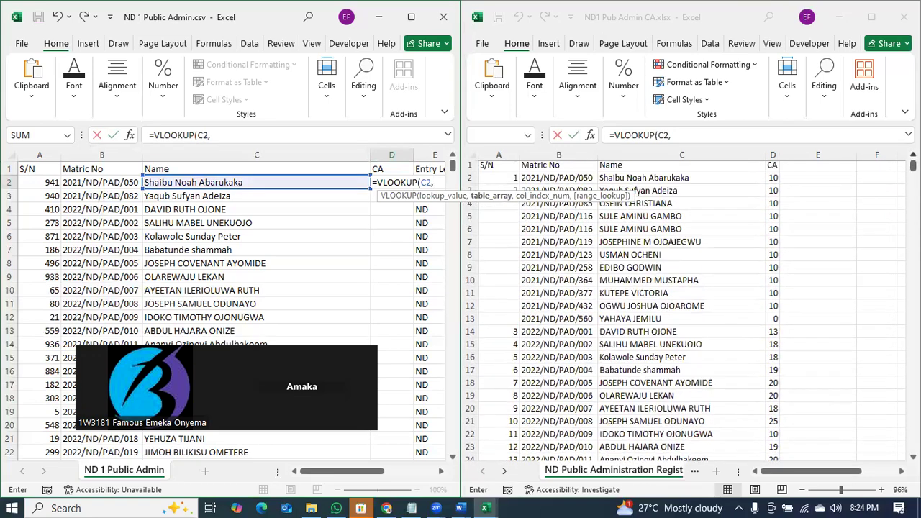
{"action": "left_click", "coordinate": [560, 168]}
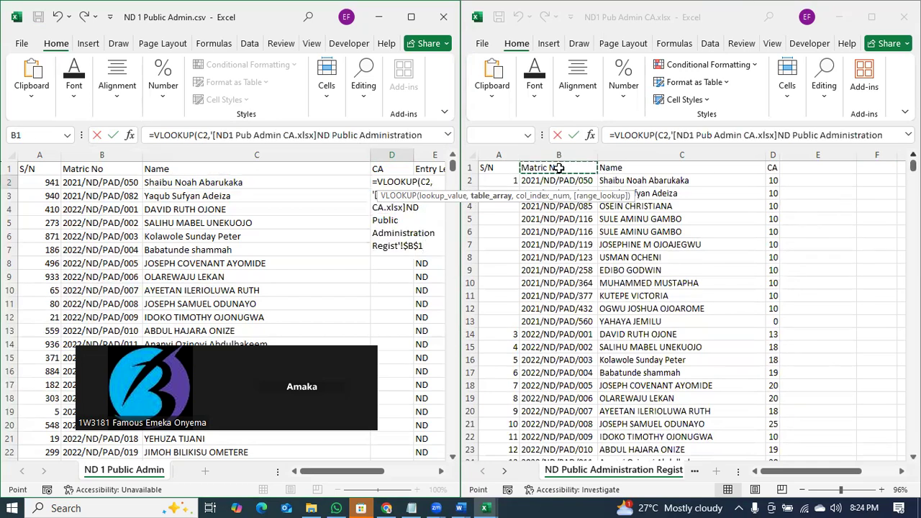
{"action": "key", "text": "ctrl+shift+Right"}
{"action": "key", "text": "ctrl+shift+Down"}
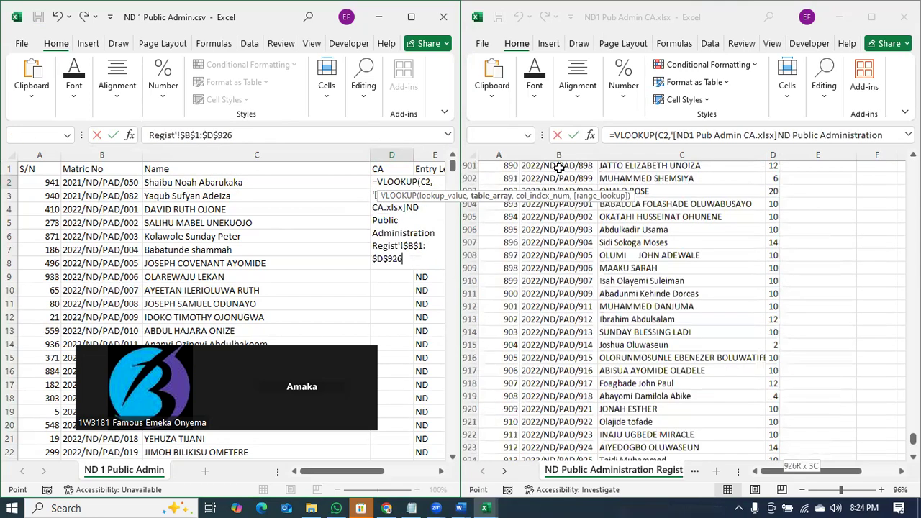
{"action": "type", "text": ","}
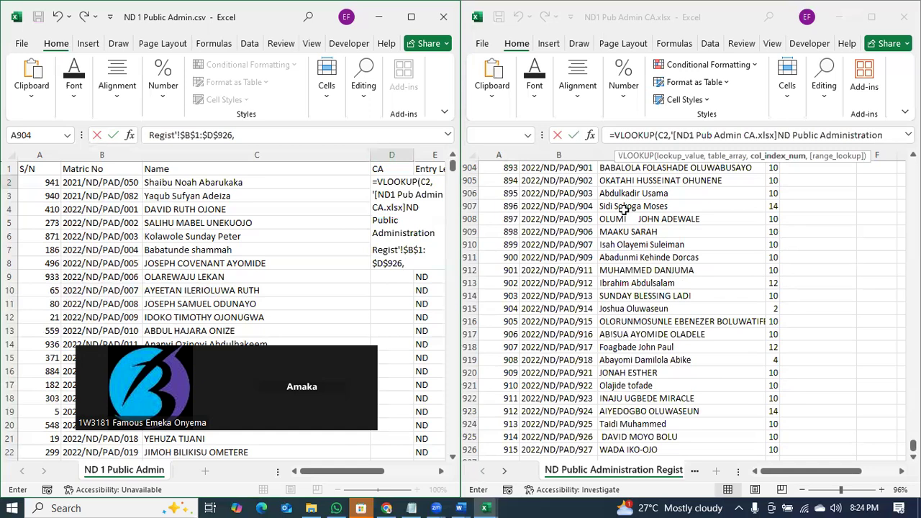
{"action": "left_click_drag", "start_coordinate": [405, 264], "coordinate": [424, 182]}
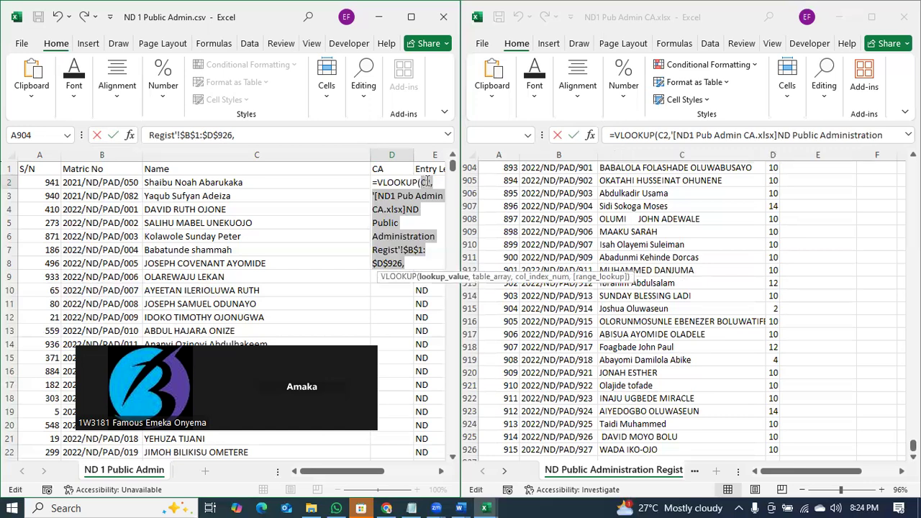
{"action": "key", "text": "BackSpace"}
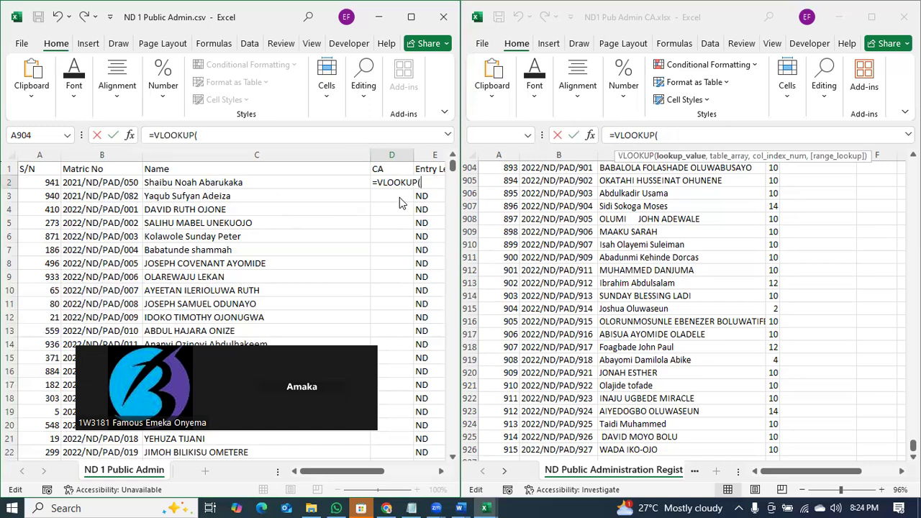
- Set C2 as the VLOOKUP lookup value and C252:D926 of the ND Public Administration Regist sheet as the table array
{"action": "left_click", "coordinate": [247, 180]}
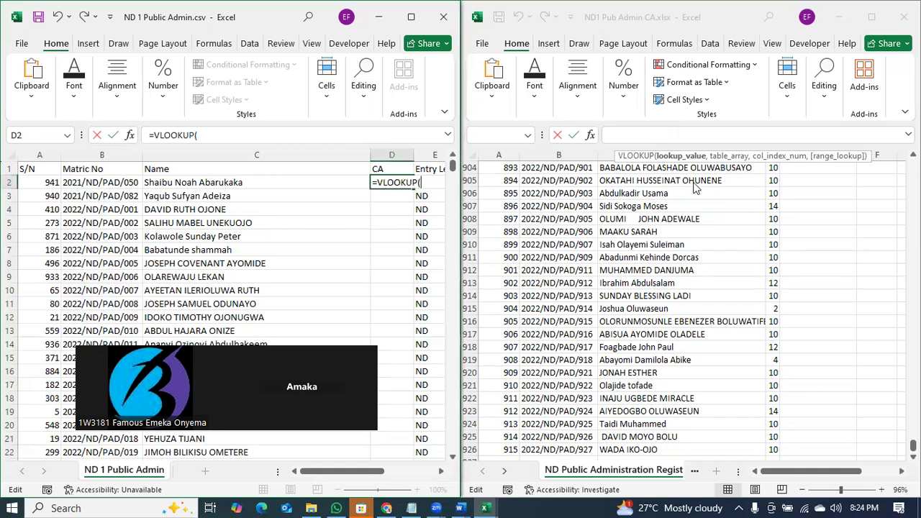
{"action": "left_click", "coordinate": [277, 182]}
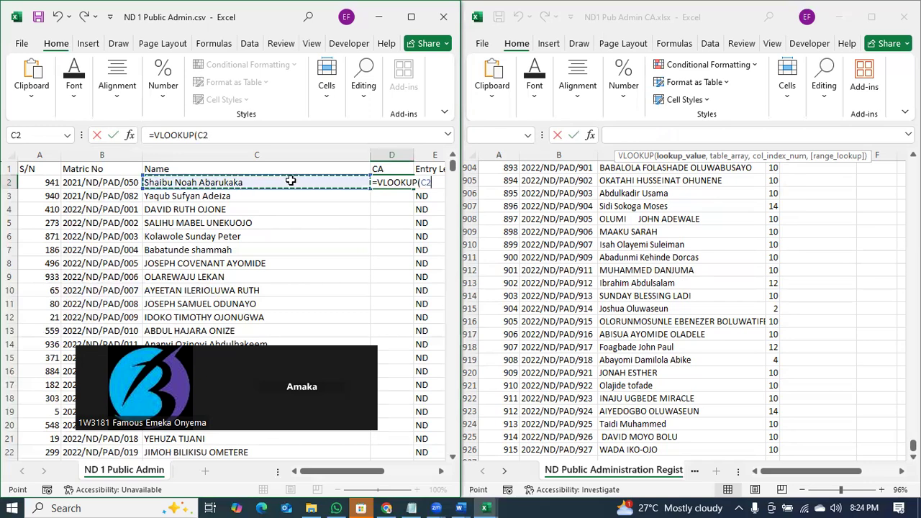
{"action": "type", "text": ","}
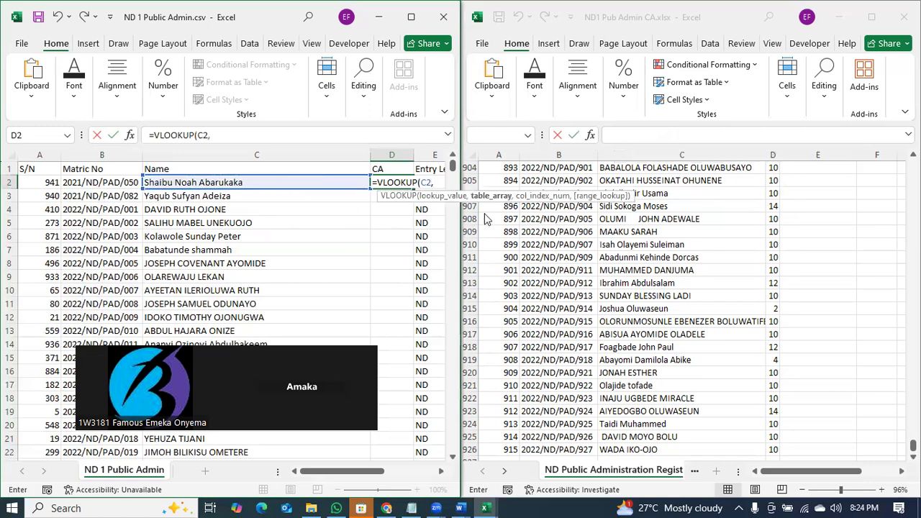
{"action": "left_click", "coordinate": [612, 171]}
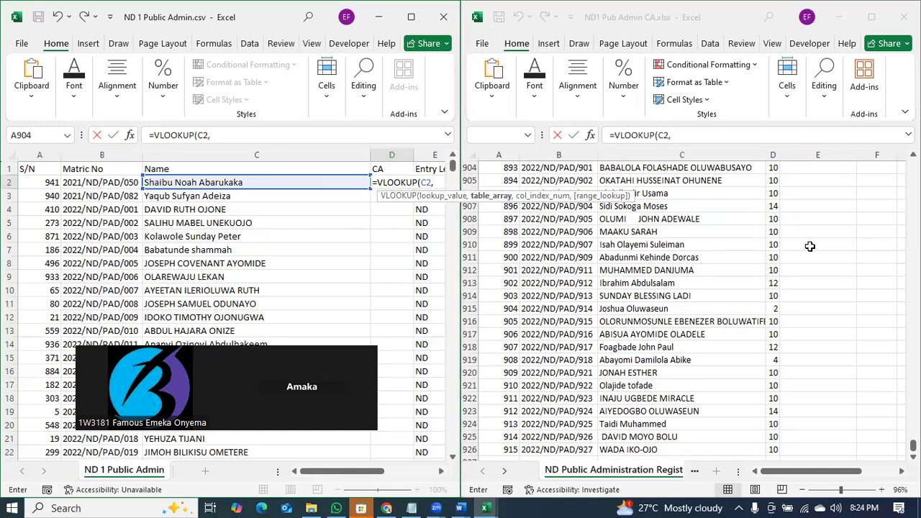
{"action": "left_click", "coordinate": [773, 451], "text": "shift"}
{"action": "scroll", "coordinate": [681, 450], "scroll_direction": "up", "scroll_amount": 7}
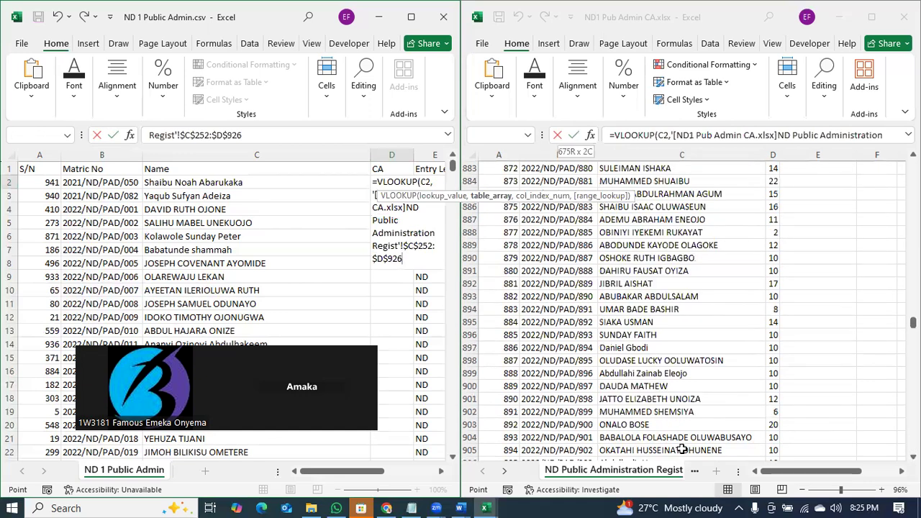
{"action": "scroll", "coordinate": [682, 450], "scroll_direction": "up", "scroll_amount": 20}
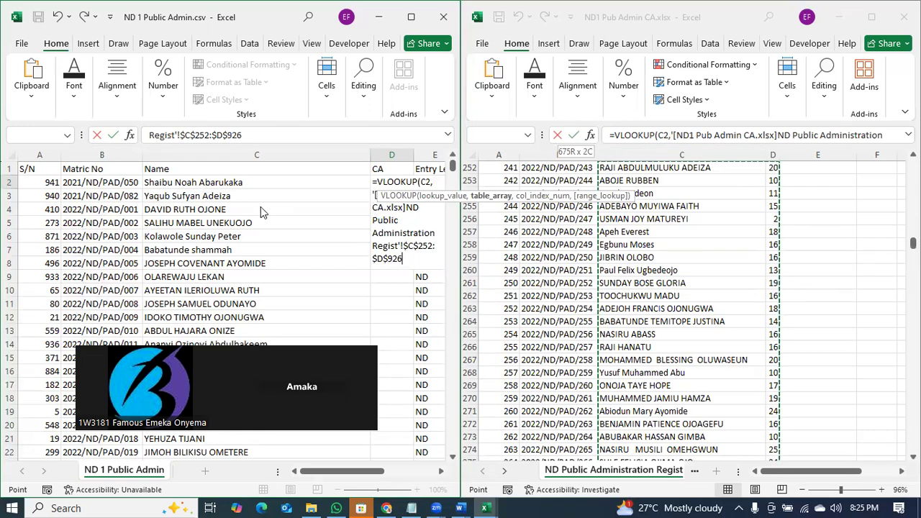
{"action": "type", "text": ","}
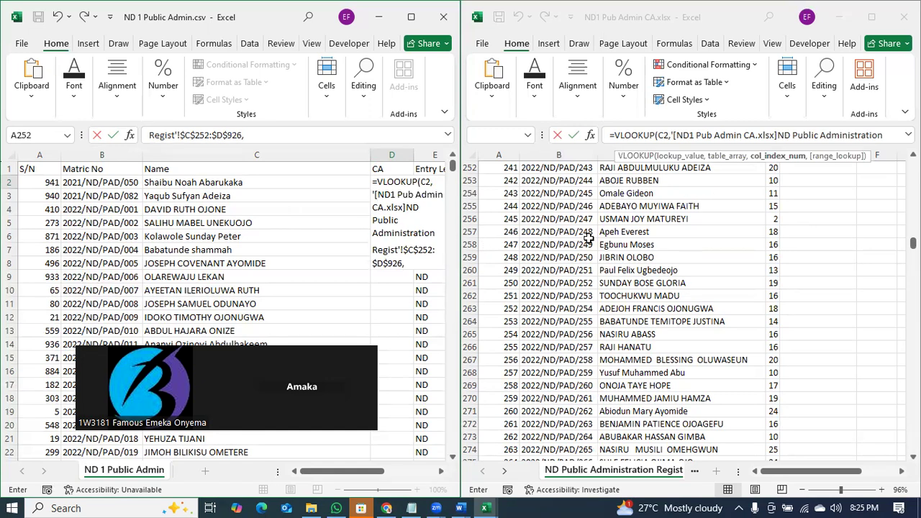
- Complete the VLOOKUP in D2 with column index 2 and FALSE for an exact match
{"action": "type", "text": "2,"}
{"action": "key", "text": "Down"}
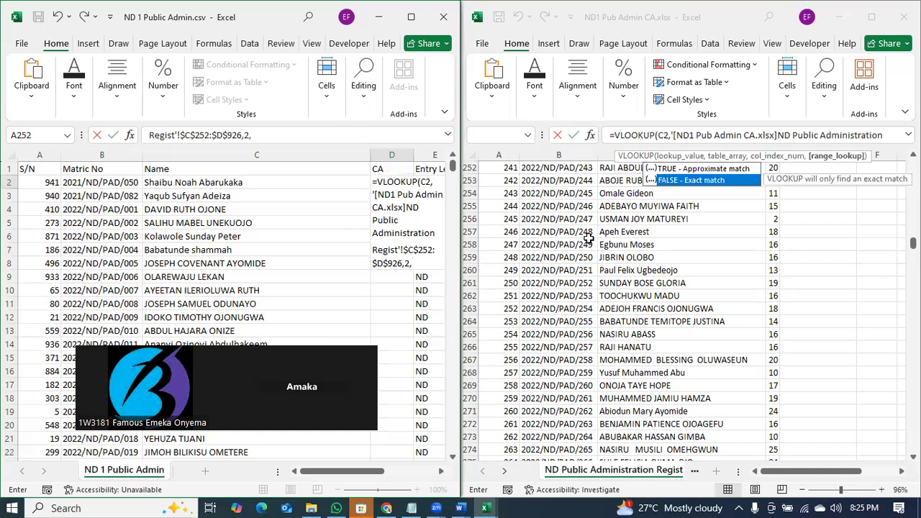
{"action": "key", "text": "Tab"}
{"action": "type", "text": ")"}
{"action": "key", "text": "Return"}
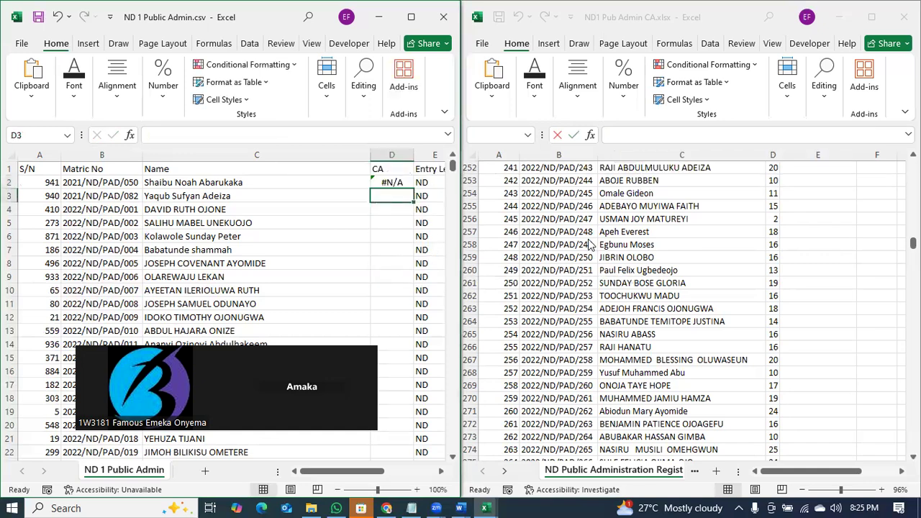
- Try filling the VLOOKUP formula from D2 down the CA column, undoing the fill and clearing D2
{"action": "left_click", "coordinate": [391, 182]}
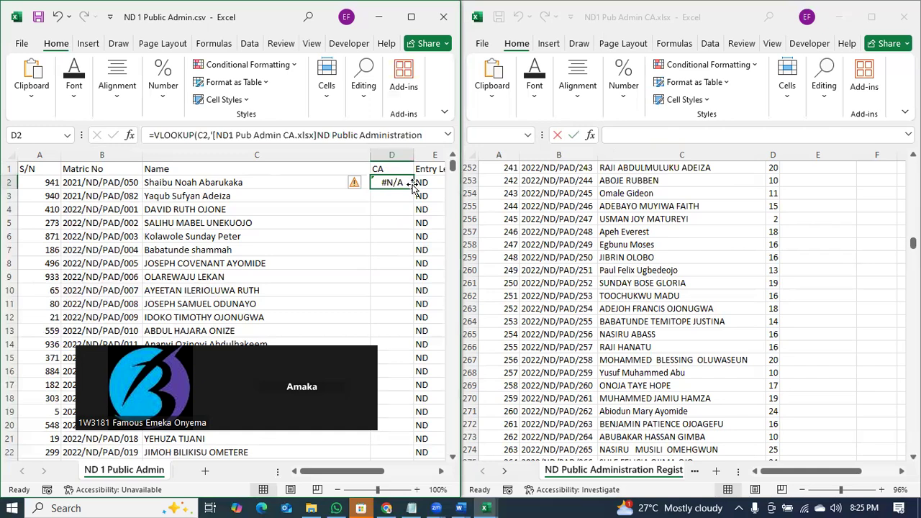
{"action": "double_click", "coordinate": [414, 189]}
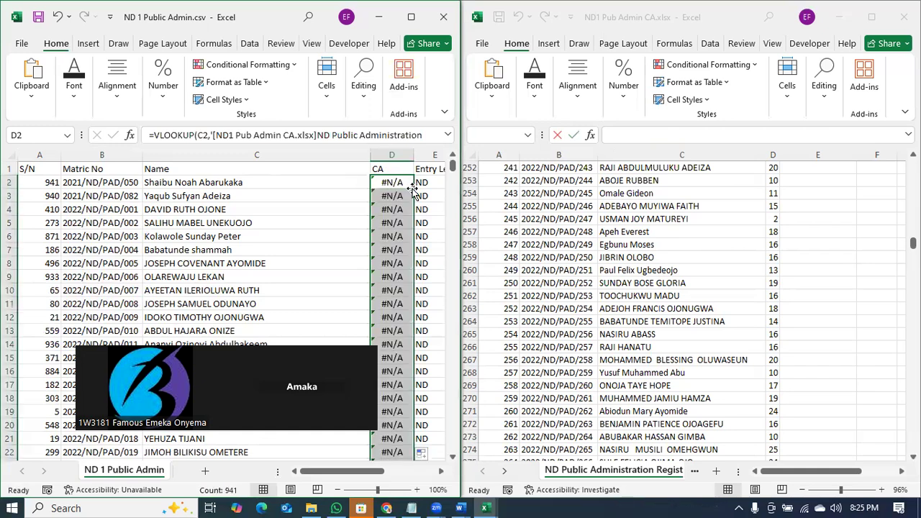
{"action": "key", "text": "ctrl+z"}
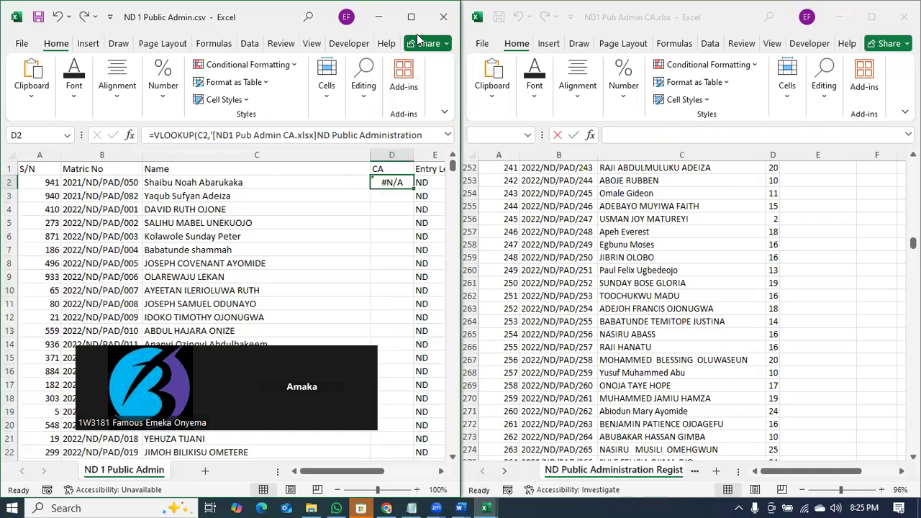
{"action": "key", "text": "Delete"}
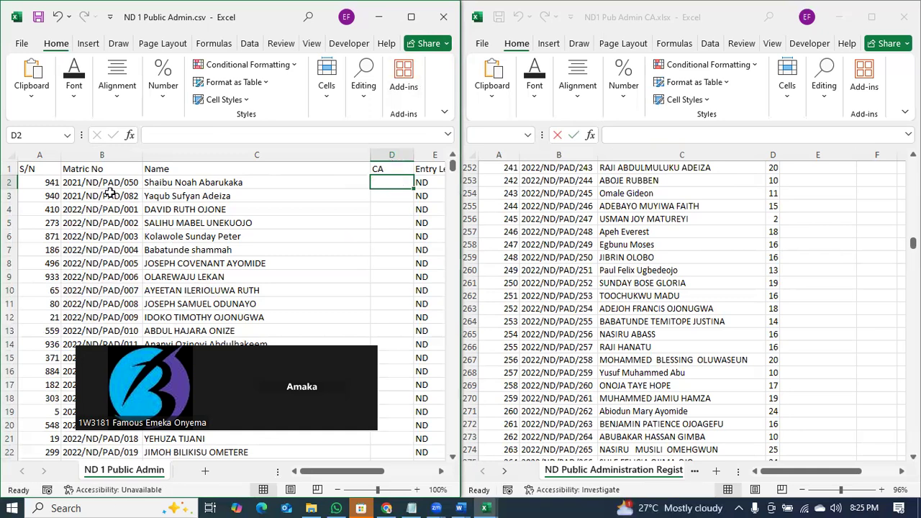
- Bring the CA workbook back to its first rows and widen the CA column in the ND 1 Public Admin sheet
{"action": "left_click", "coordinate": [99, 156]}
{"action": "left_click", "coordinate": [101, 183]}
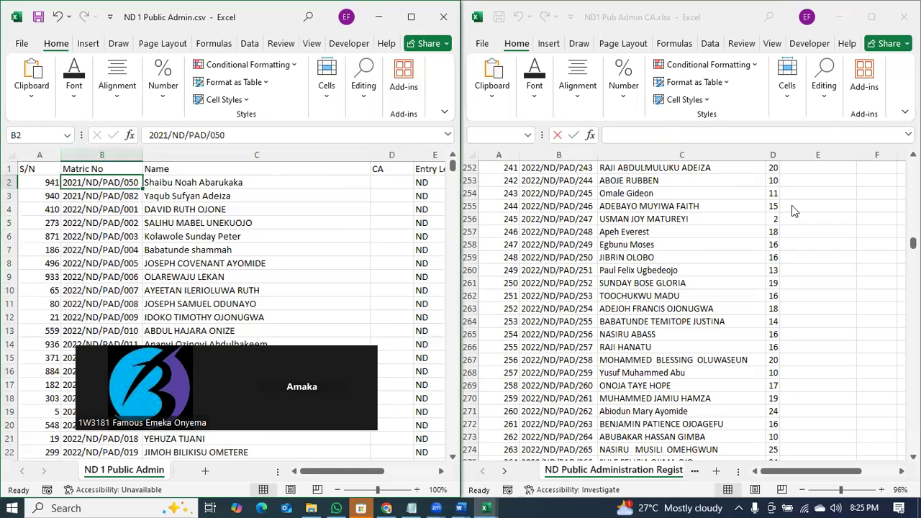
{"action": "left_click_drag", "start_coordinate": [913, 244], "coordinate": [913, 167]}
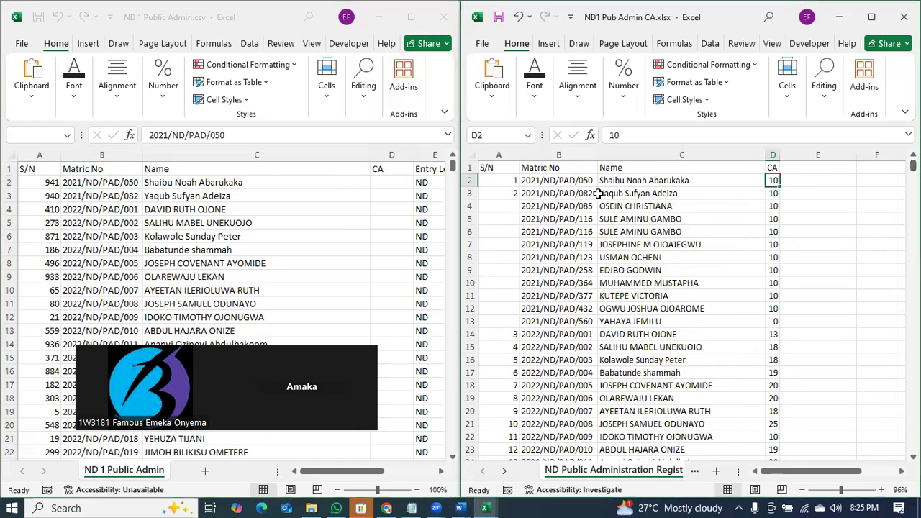
{"action": "left_click", "coordinate": [429, 155]}
{"action": "left_click", "coordinate": [430, 155]}
{"action": "left_click_drag", "start_coordinate": [370, 154], "coordinate": [420, 154]}
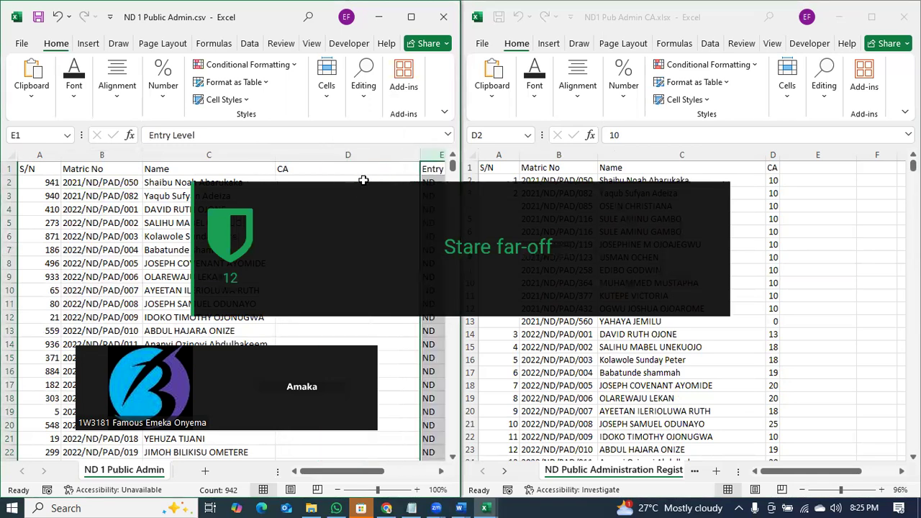
- Start a VLOOKUP formula in D2 with the name in C2 as the lookup value, dismissing the break reminder
{"action": "left_click", "coordinate": [326, 180]}
{"action": "type", "text": "=vl"}
{"action": "key", "text": "Tab"}
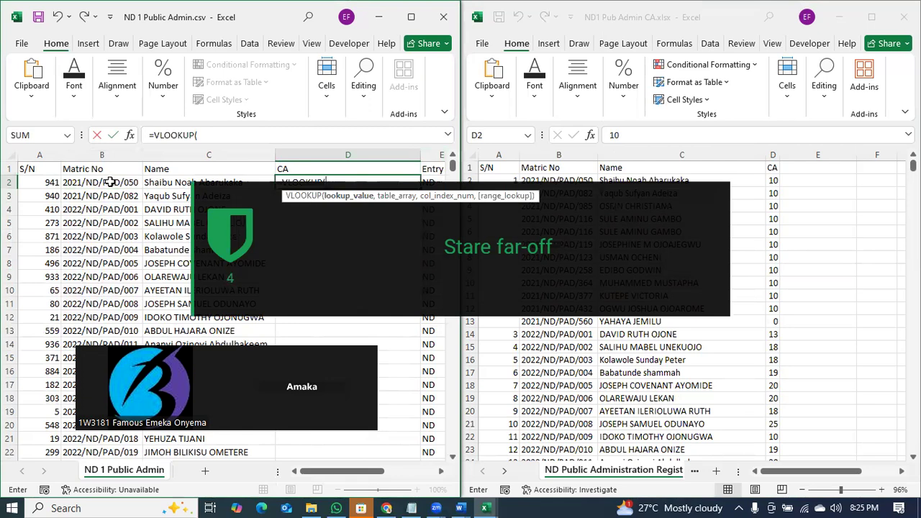
{"action": "left_click", "coordinate": [151, 182]}
{"action": "type", "text": ","}
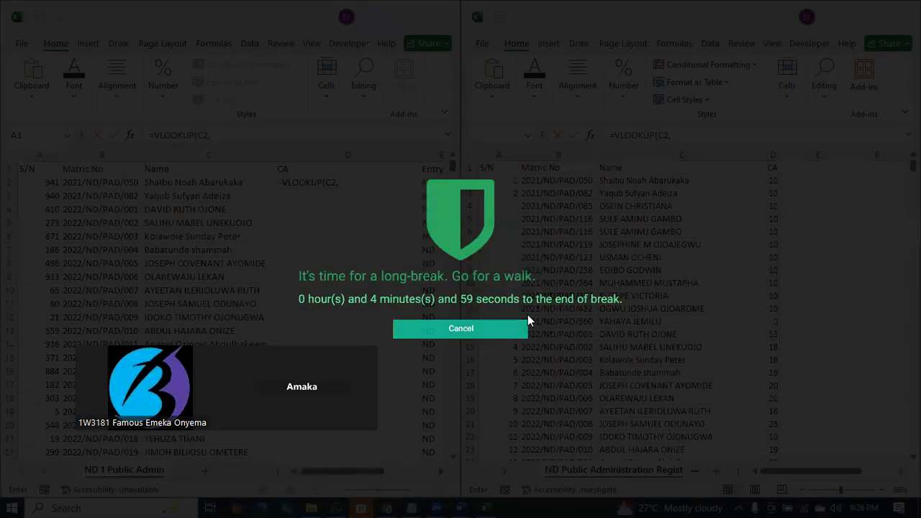
{"action": "left_click", "coordinate": [527, 321]}
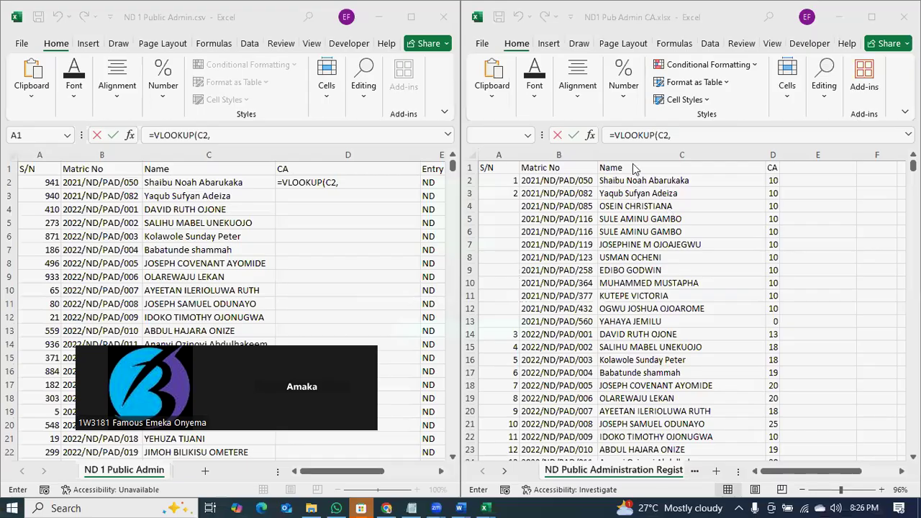
- Complete the VLOOKUP with C1:D926 of the ND Public Administration Regist sheet as table array, column index 2 and range lookup 0
{"action": "left_click", "coordinate": [631, 168]}
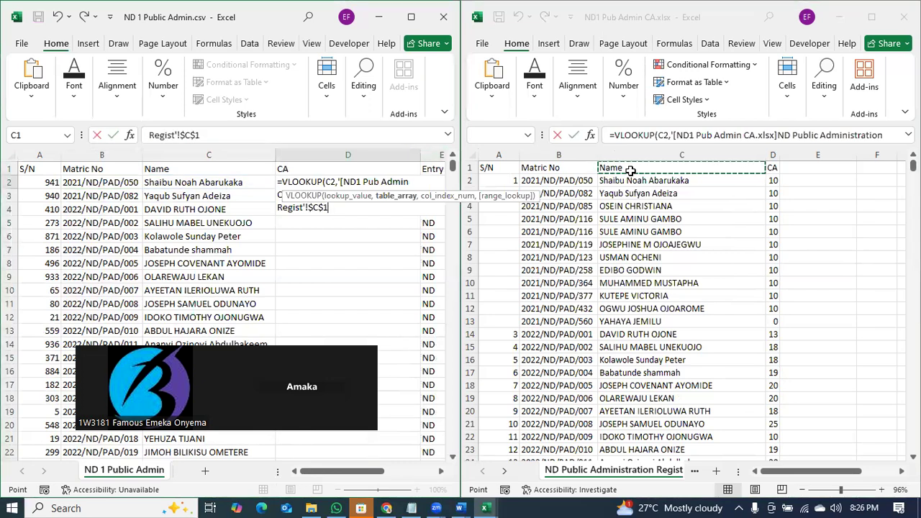
{"action": "key", "text": "shift+Right"}
{"action": "key", "text": "ctrl+shift+Down"}
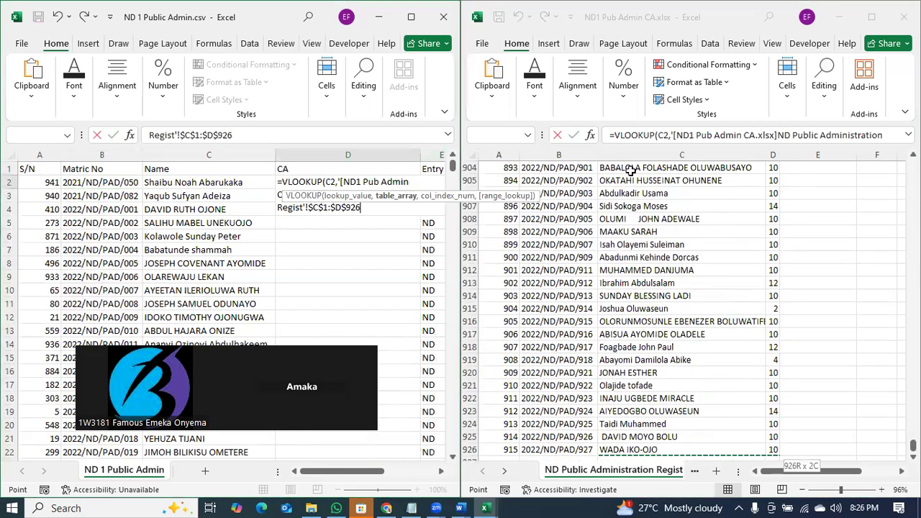
{"action": "type", "text": ","}
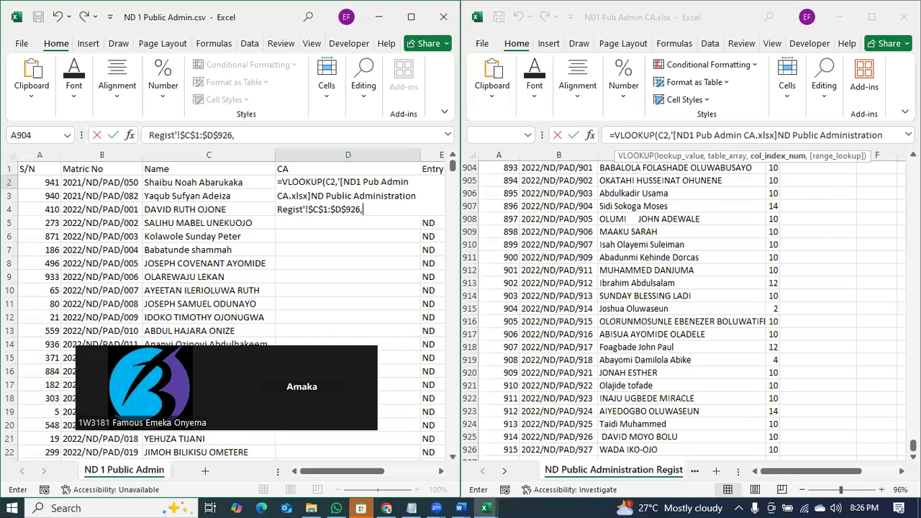
{"action": "type", "text": "2"}
{"action": "type", "text": ",0))"}
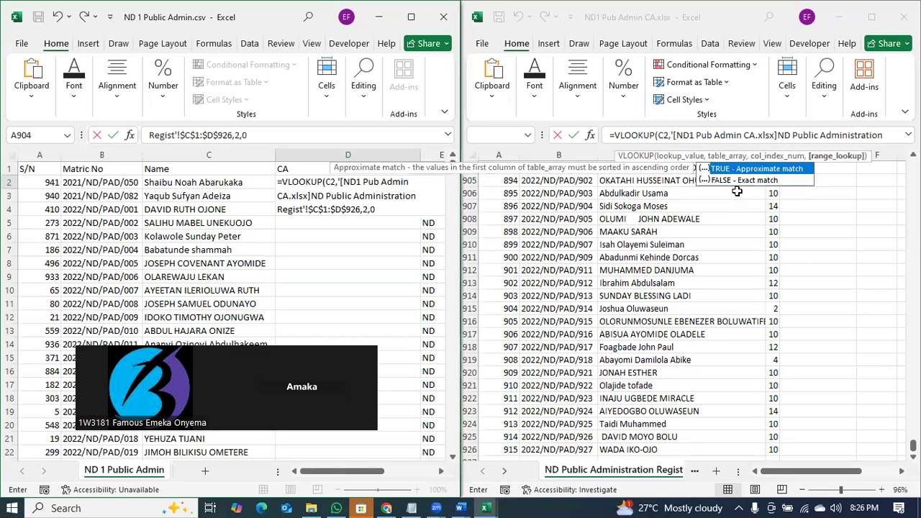
{"action": "key", "text": "Return"}
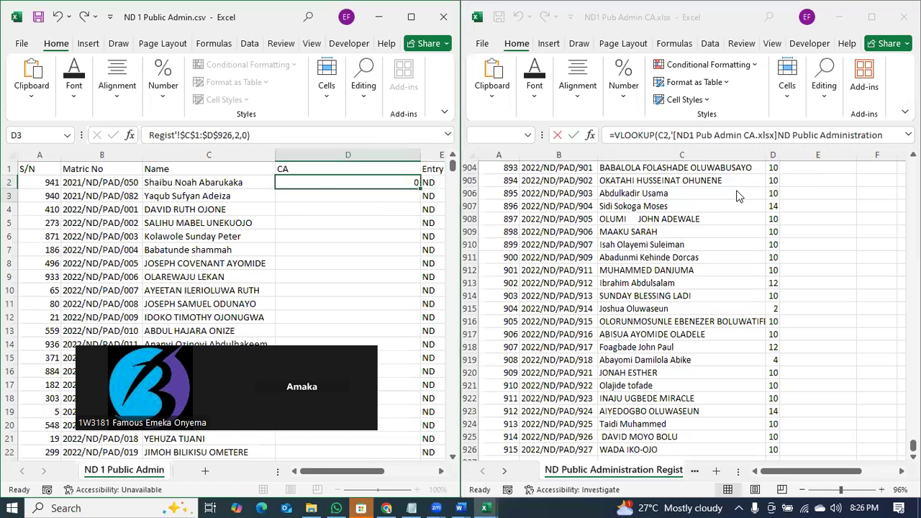
- Try filling the name-based VLOOKUP from D2 down the CA column of ND 1 Public Admin, undoing the fill
{"action": "left_click", "coordinate": [408, 181]}
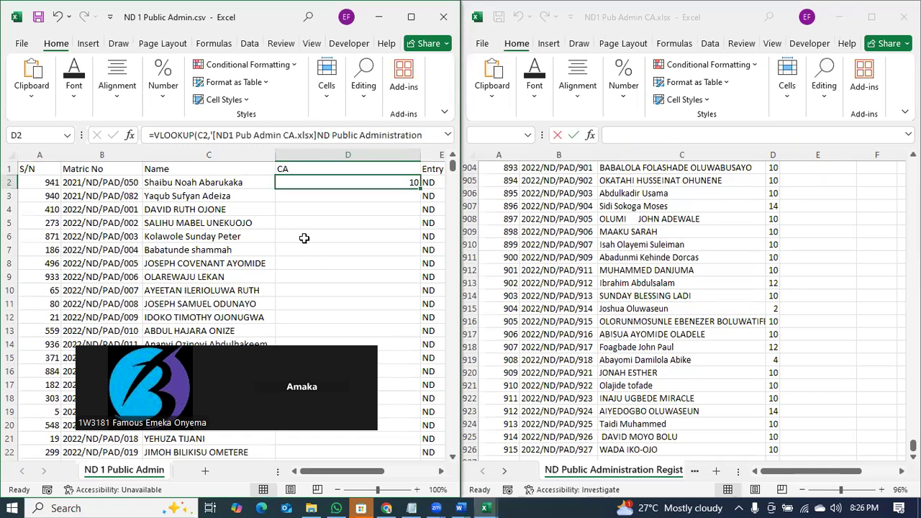
{"action": "double_click", "coordinate": [421, 188]}
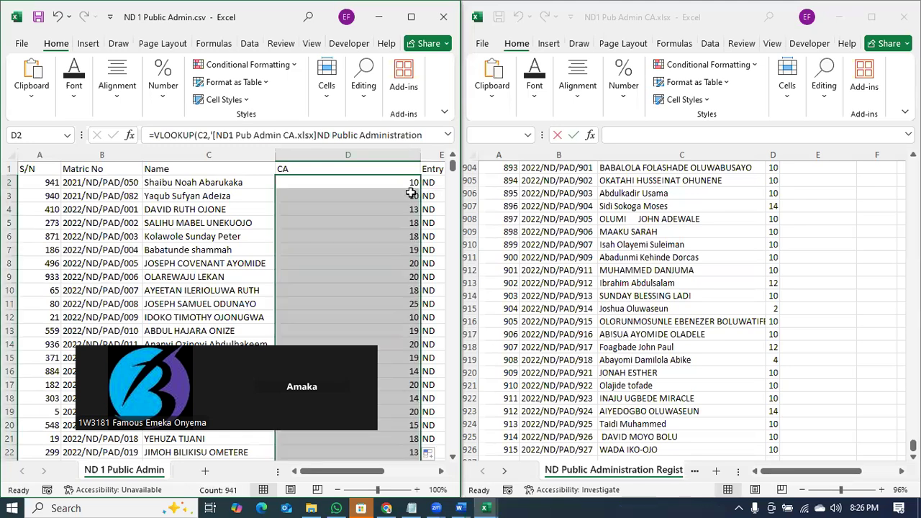
{"action": "key", "text": "ctrl+z"}
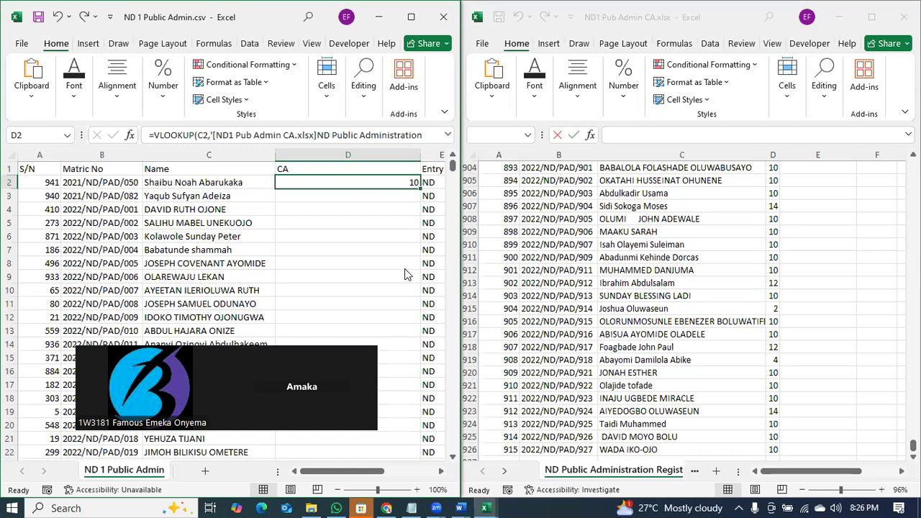
- Switch to Notepad, replace the existing note with the word Validation and reposition the window
{"action": "left_click", "coordinate": [884, 18]}
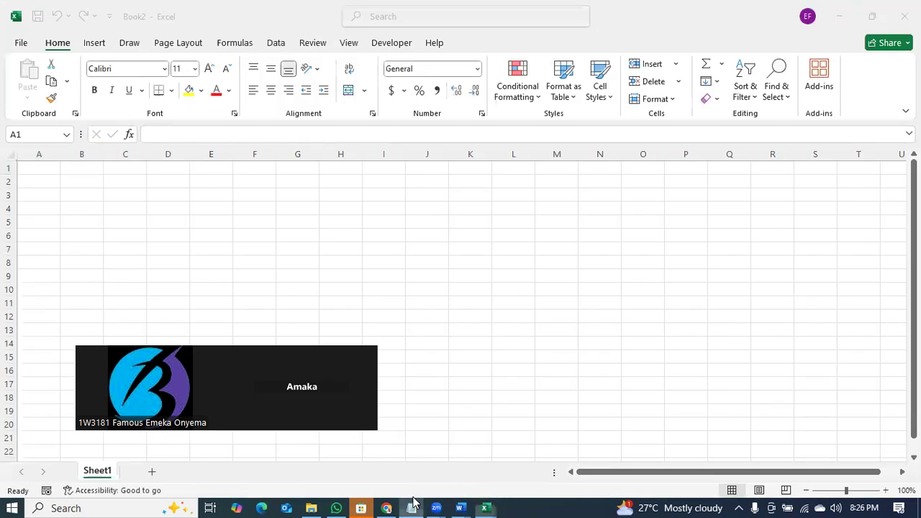
{"action": "left_click", "coordinate": [412, 508]}
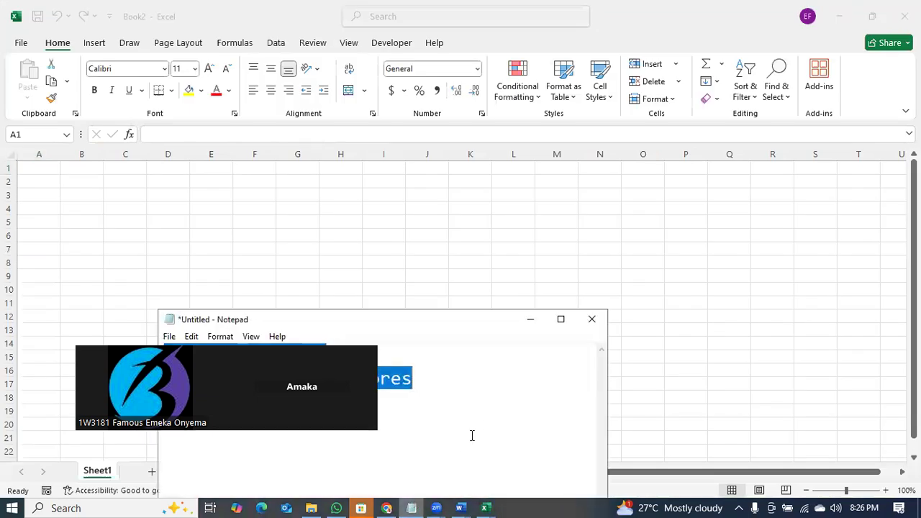
{"action": "key", "text": "ctrl+x"}
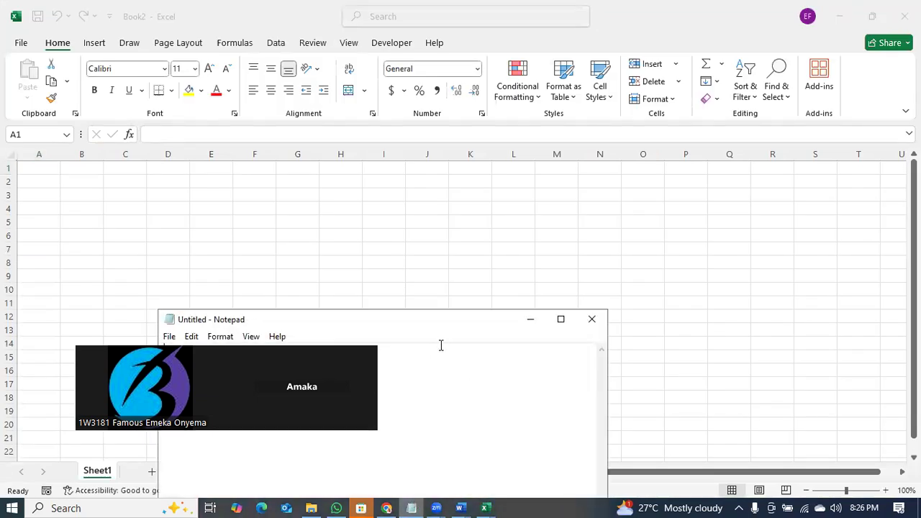
{"action": "left_click_drag", "start_coordinate": [443, 325], "coordinate": [692, 149]}
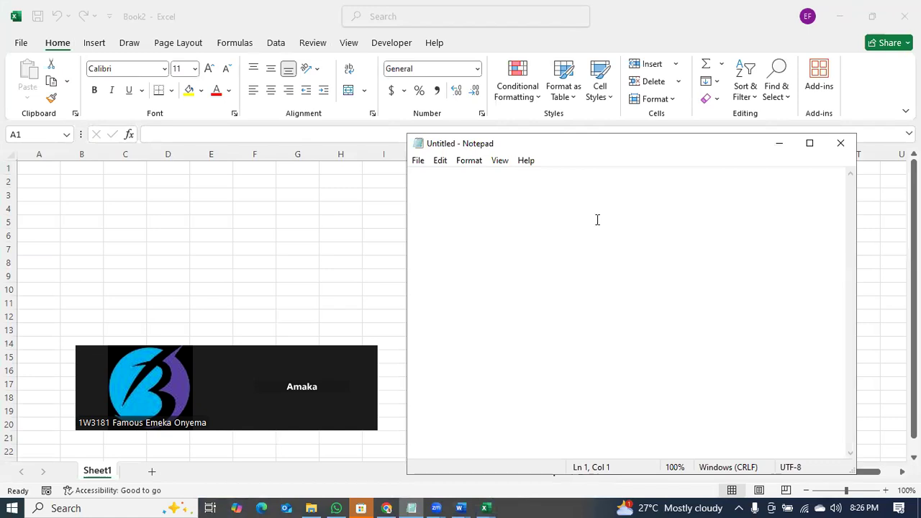
{"action": "type", "text": "Validation"}
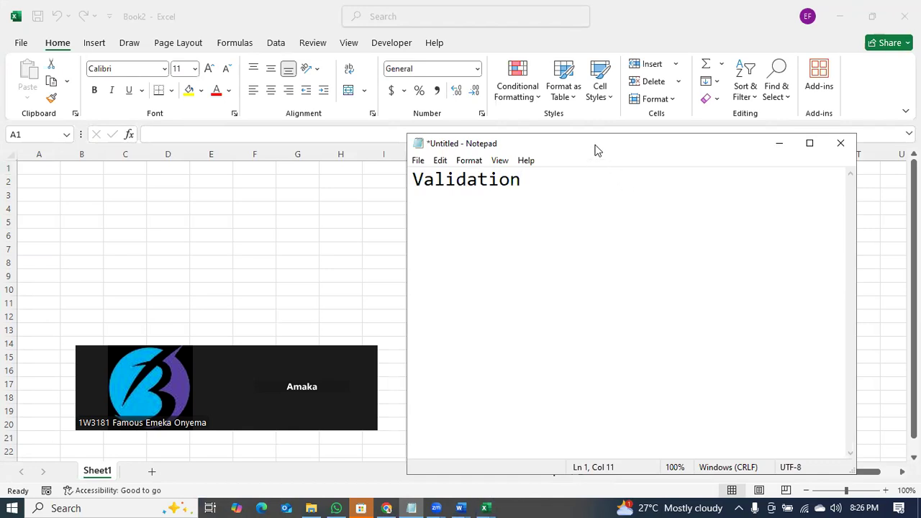
{"action": "left_click_drag", "start_coordinate": [595, 150], "coordinate": [653, 255]}
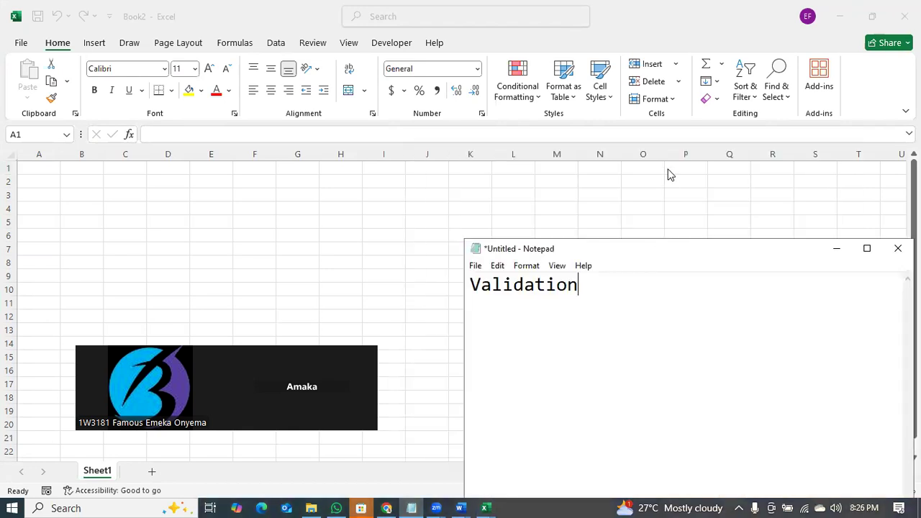
- Switch to the blank Book2 workbook in Excel and view the Data Validation options
{"action": "key", "text": "alt+Tab"}
{"action": "left_click", "coordinate": [276, 43]}
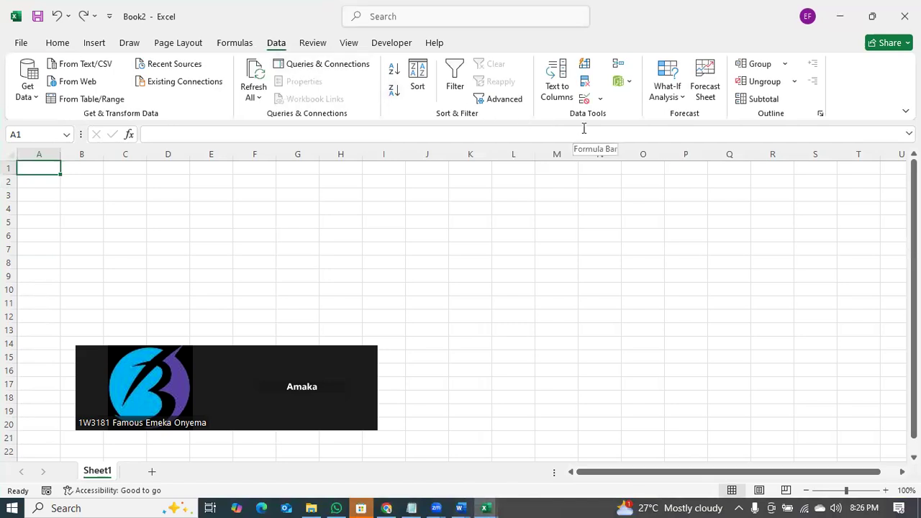
{"action": "left_click", "coordinate": [602, 99]}
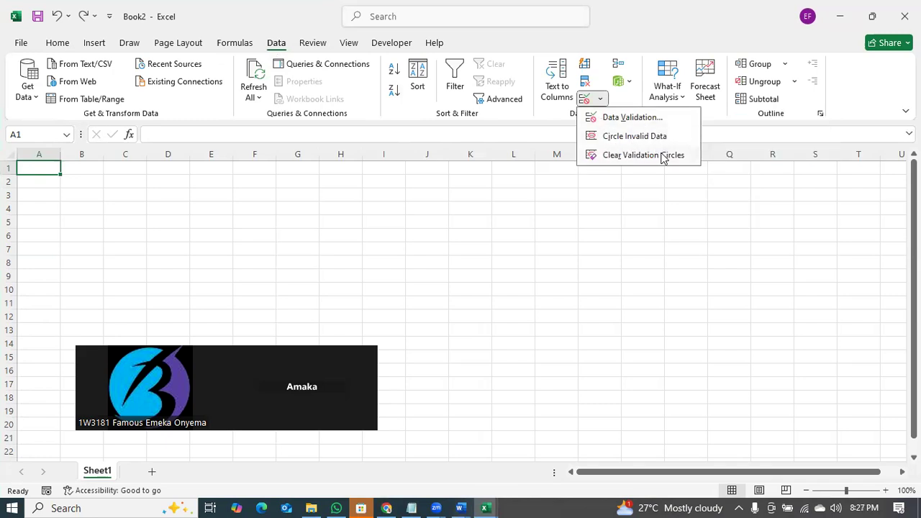
{"action": "left_click", "coordinate": [602, 98]}
{"action": "left_click", "coordinate": [629, 82]}
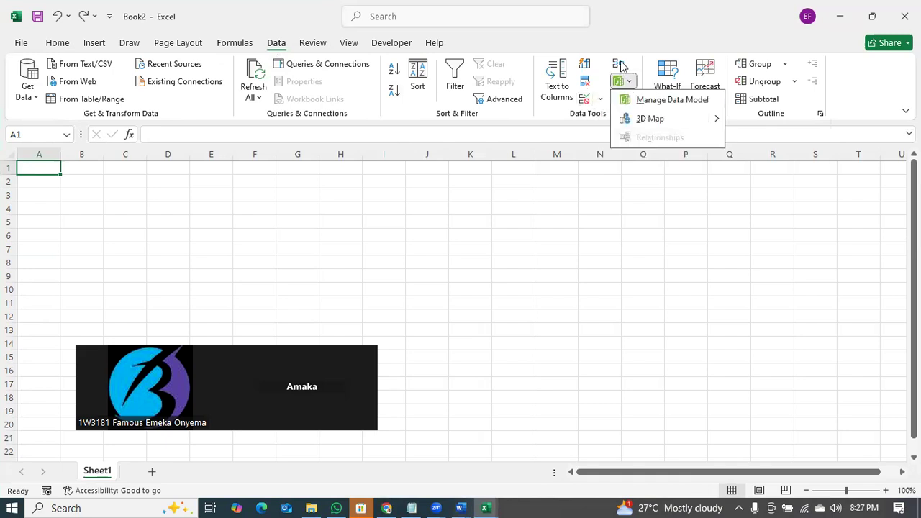
{"action": "left_click", "coordinate": [601, 100]}
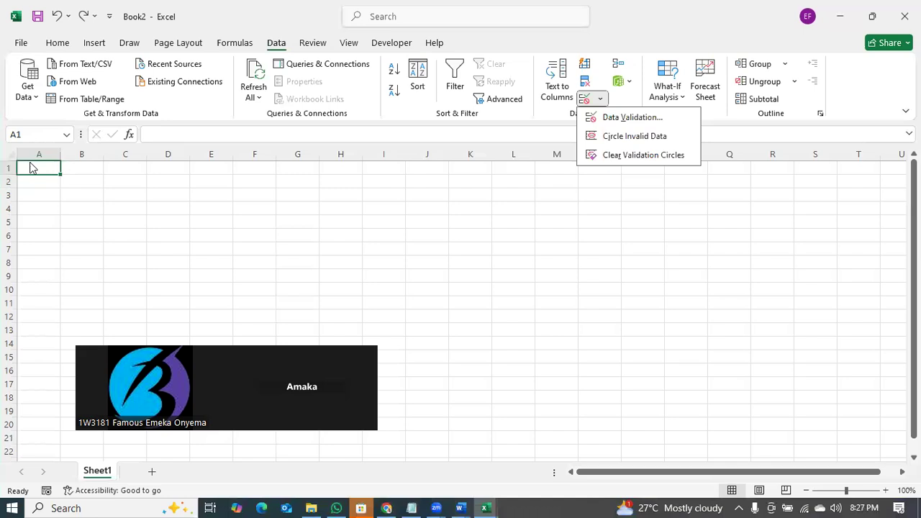
{"action": "left_click", "coordinate": [99, 171]}
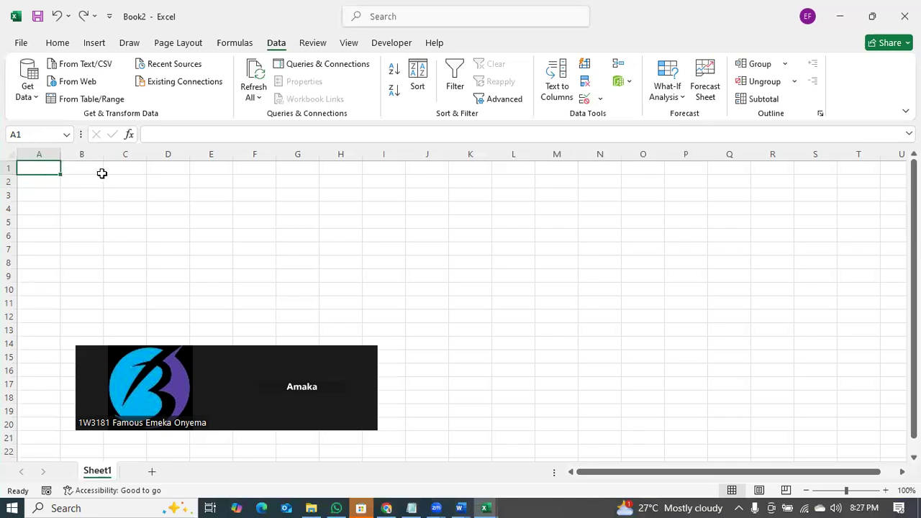
- Enter the column headings Date, Month and Gender in cells A1 to C1 of Sheet1
{"action": "left_click", "coordinate": [98, 169]}
{"action": "left_click", "coordinate": [39, 170]}
{"action": "type", "text": "Date"}
{"action": "key", "text": "Tab"}
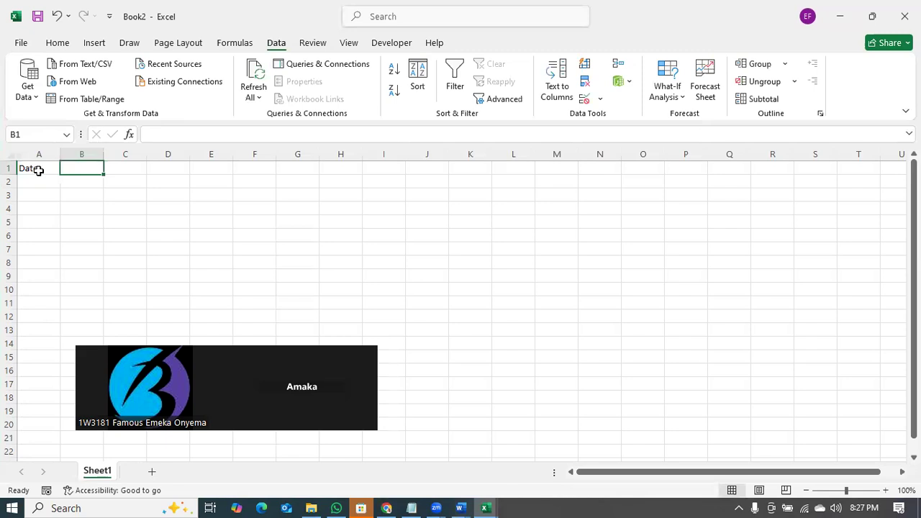
{"action": "type", "text": "Month"}
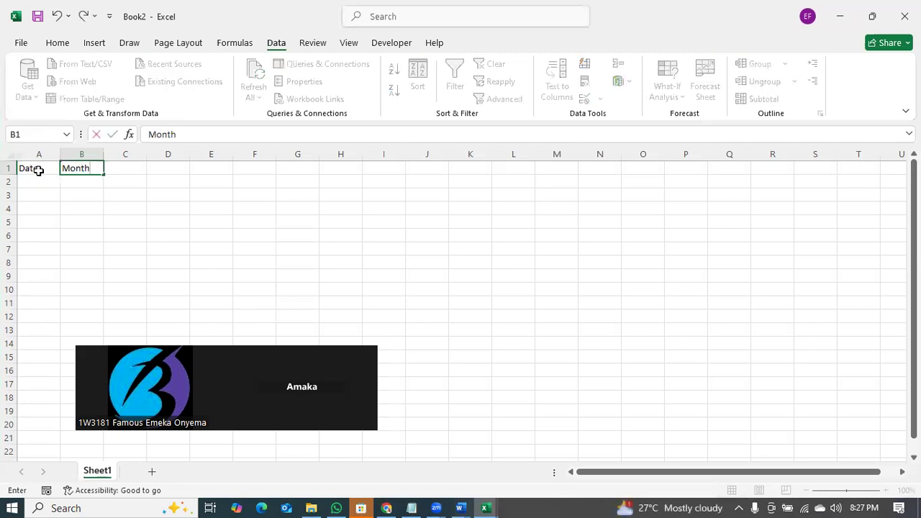
{"action": "key", "text": "Tab"}
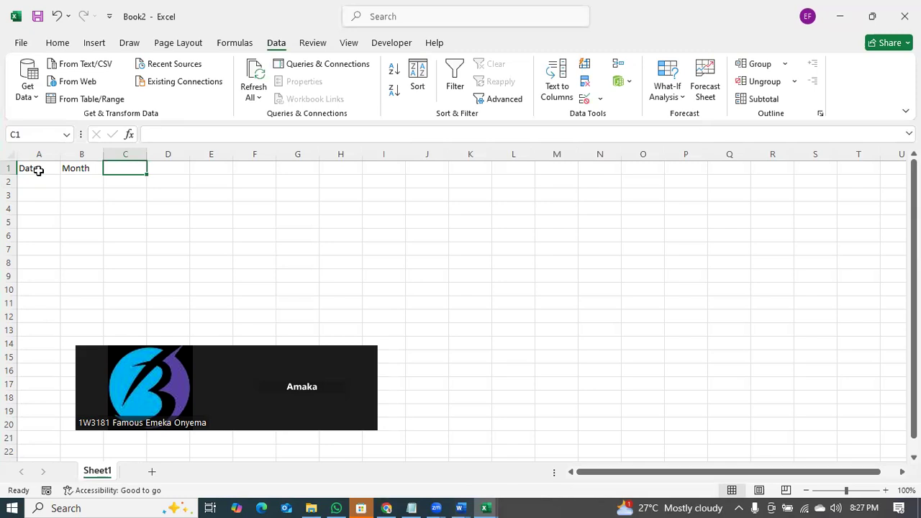
{"action": "type", "text": "Gender"}
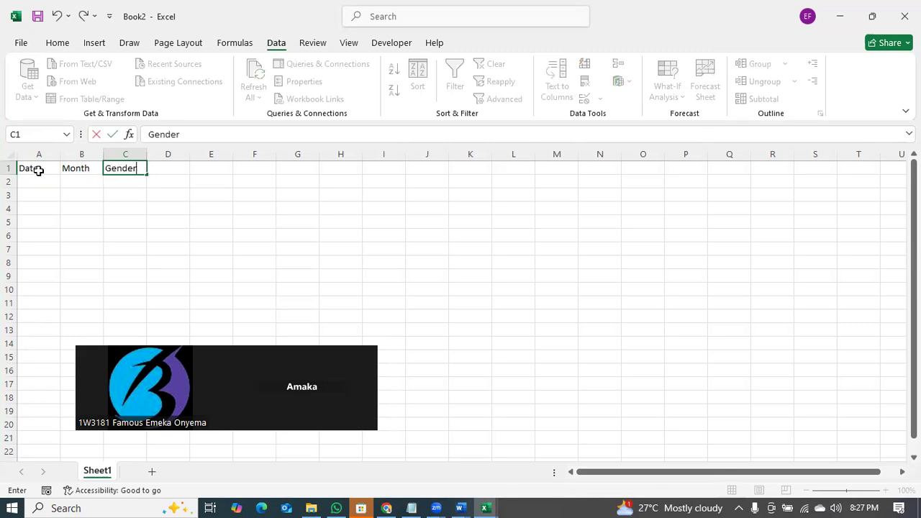
{"action": "key", "text": "Tab"}
- Enter the formula =TEXT(A2,"MMMM") in B2 and select the cell to check it
{"action": "left_click", "coordinate": [37, 178]}
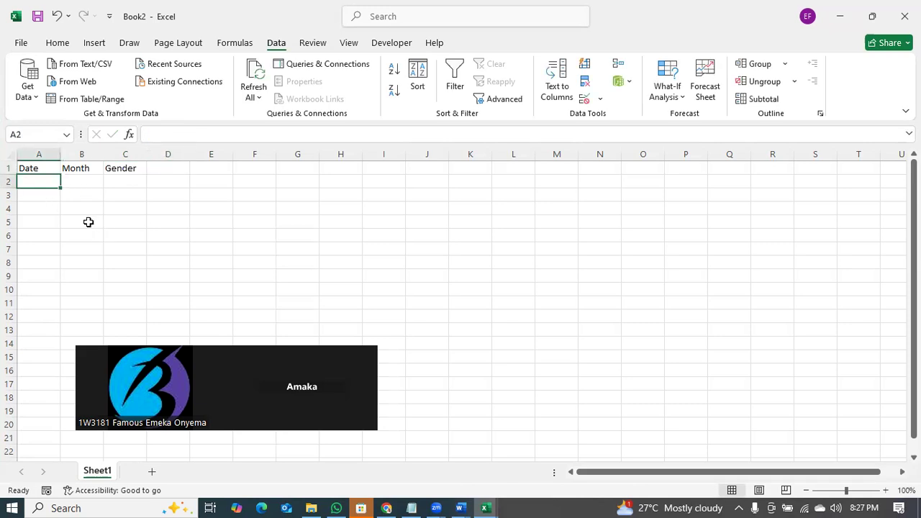
{"action": "left_click", "coordinate": [81, 182]}
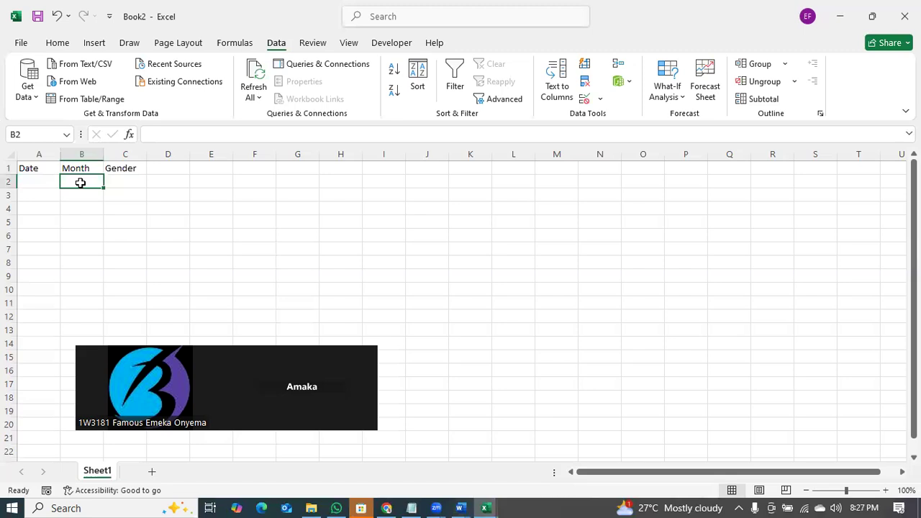
{"action": "type", "text": "=text"}
{"action": "key", "text": "Tab"}
{"action": "left_click", "coordinate": [35, 181]}
{"action": "type", "text": ","}
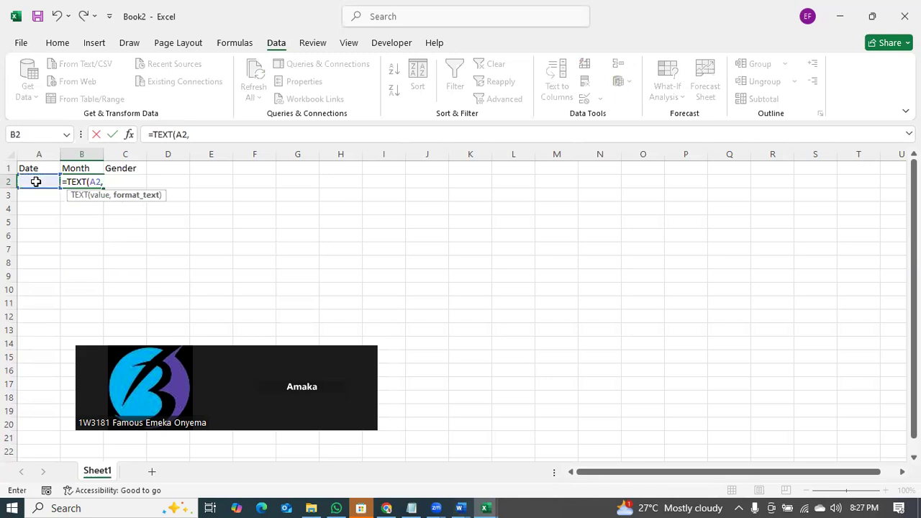
{"action": "type", "text": "\"MMMM\")"}
{"action": "key", "text": "Return"}
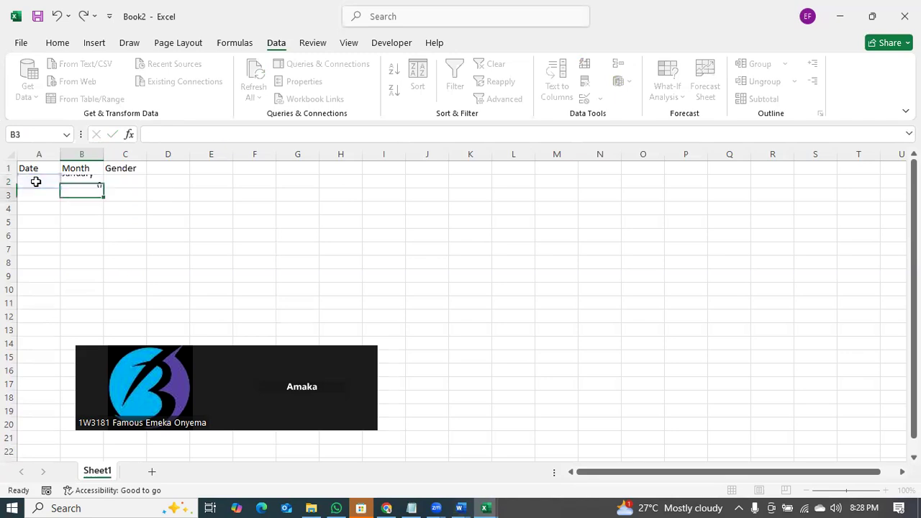
{"action": "left_click", "coordinate": [93, 182]}
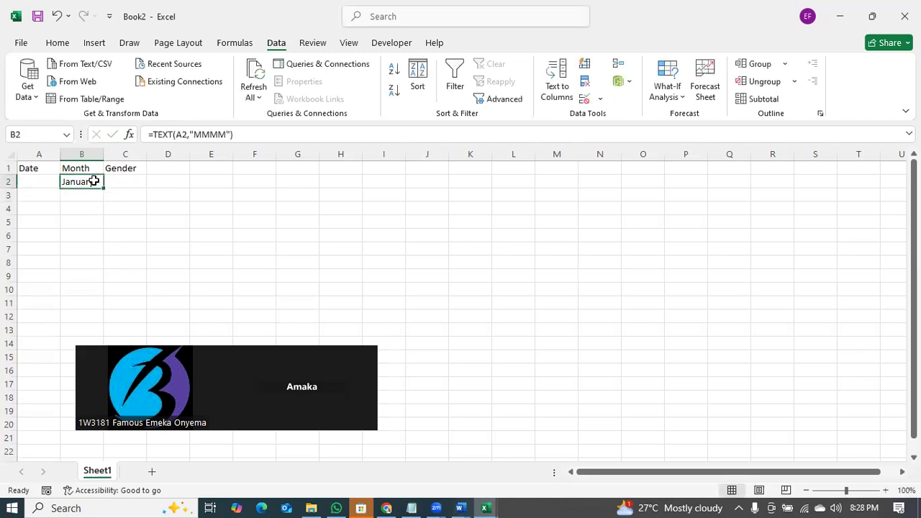
- Select the whole Date column A and set its number format to a date format
{"action": "left_click", "coordinate": [36, 182]}
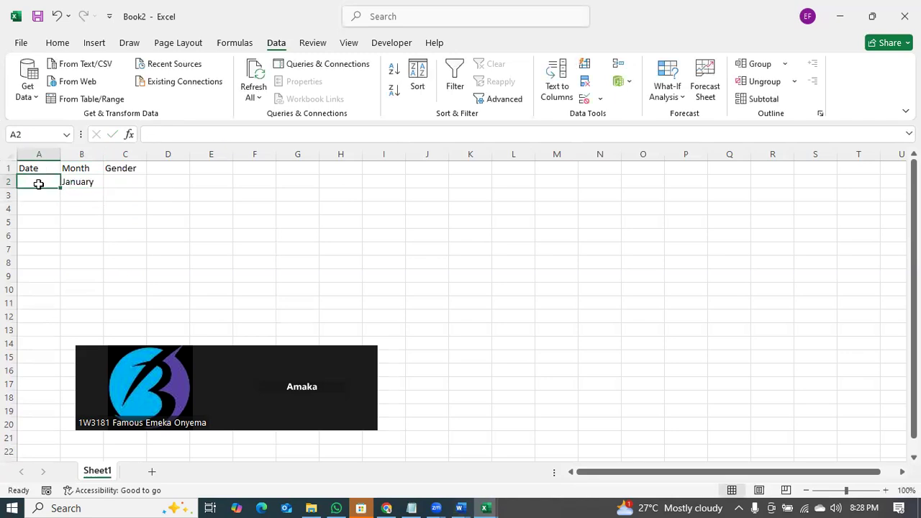
{"action": "left_click", "coordinate": [46, 233]}
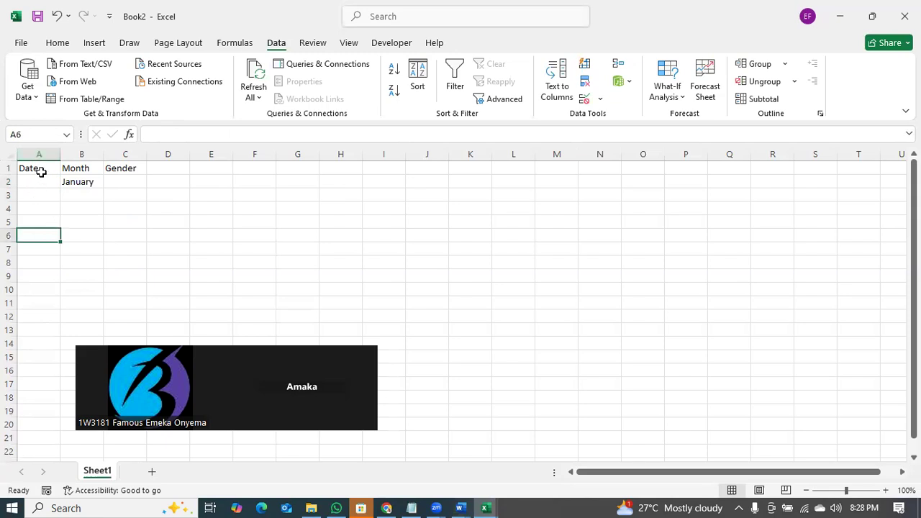
{"action": "left_click", "coordinate": [38, 154]}
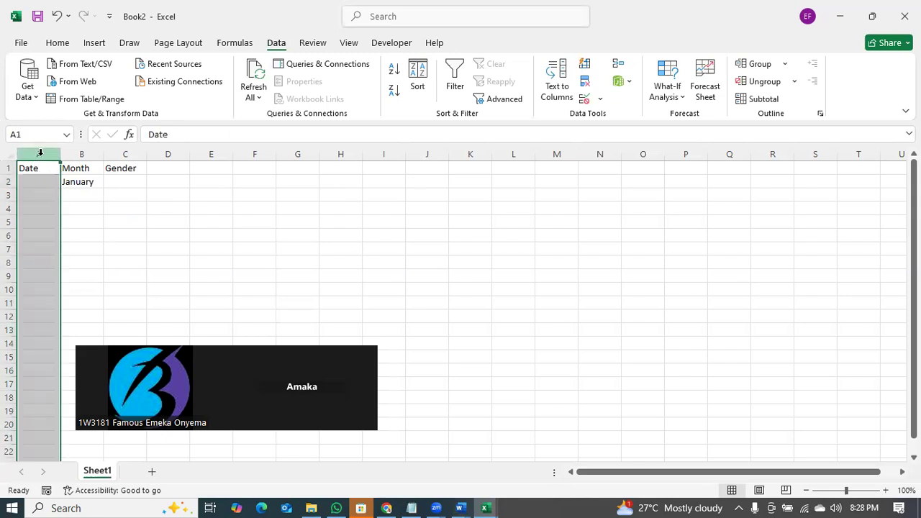
{"action": "left_click", "coordinate": [67, 44]}
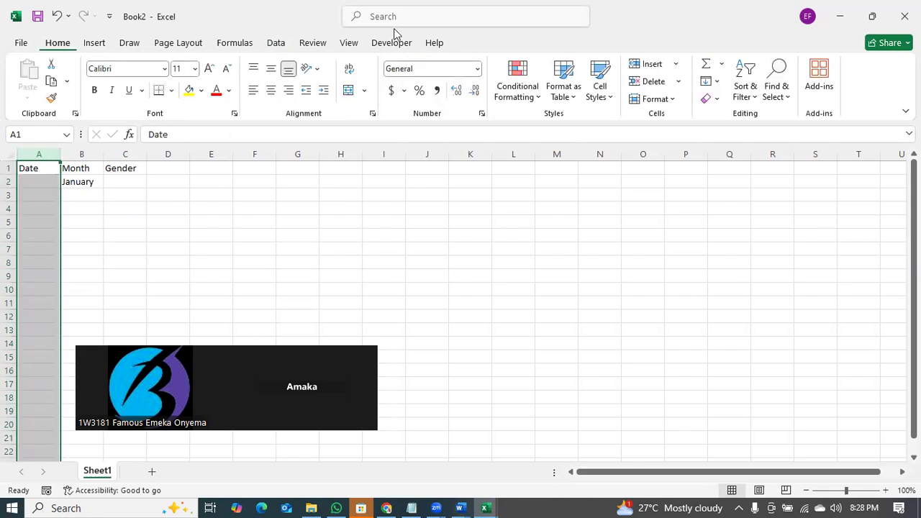
{"action": "left_click", "coordinate": [477, 68]}
{"action": "left_click", "coordinate": [447, 218]}
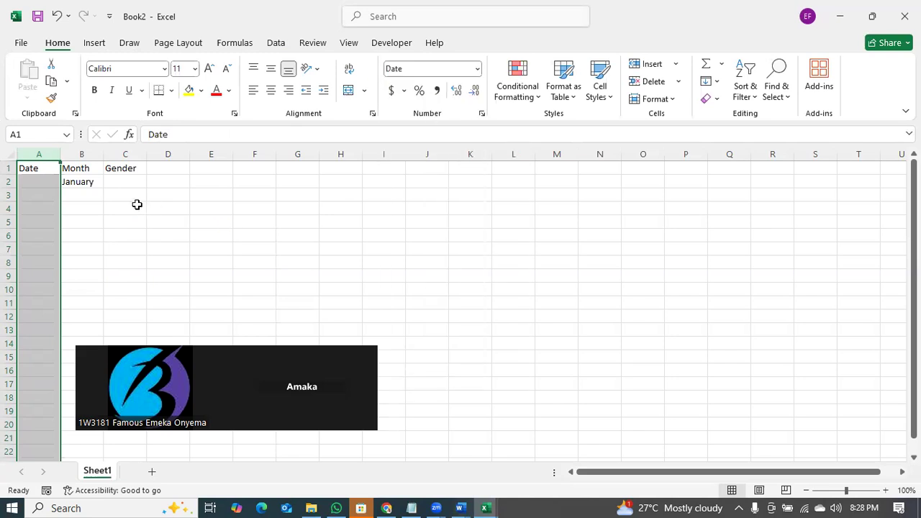
- Enter the date 01-01-06 in cell A2 under the Date heading
{"action": "left_click", "coordinate": [36, 180]}
{"action": "type", "text": "01-01-06"}
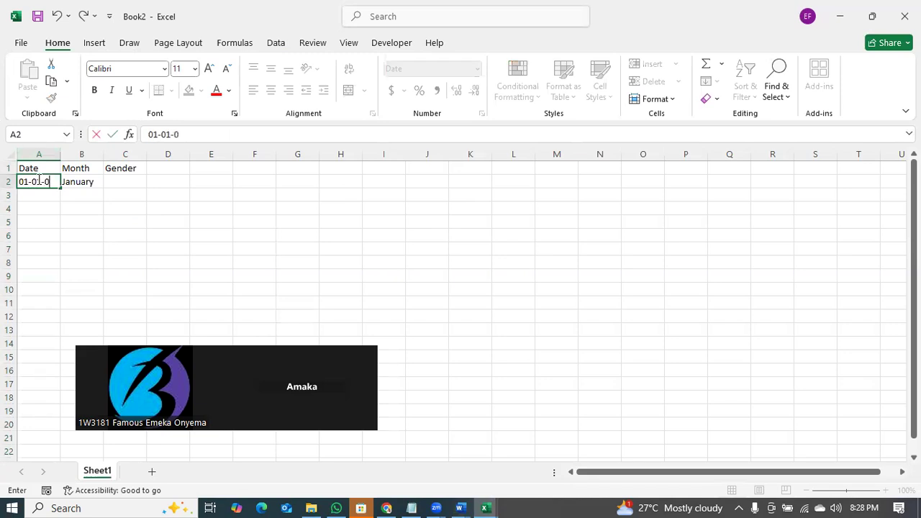
{"action": "key", "text": "Return"}
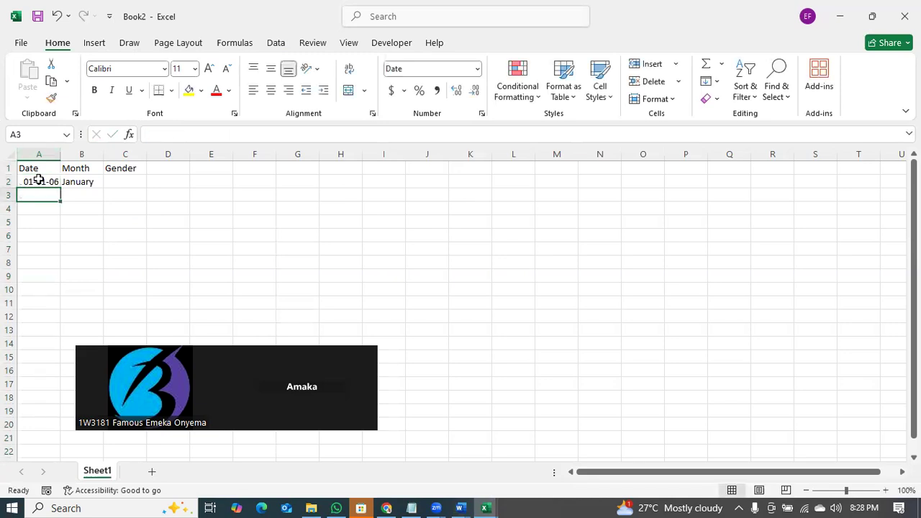
- Re-enter the month formula =TEXT(A2,"MMMM") in B2, taking the date in A2 as its value
{"action": "left_click", "coordinate": [86, 184]}
{"action": "double_click", "coordinate": [85, 184]}
{"action": "key", "text": "Escape"}
{"action": "type", "text": "=TEXT("}
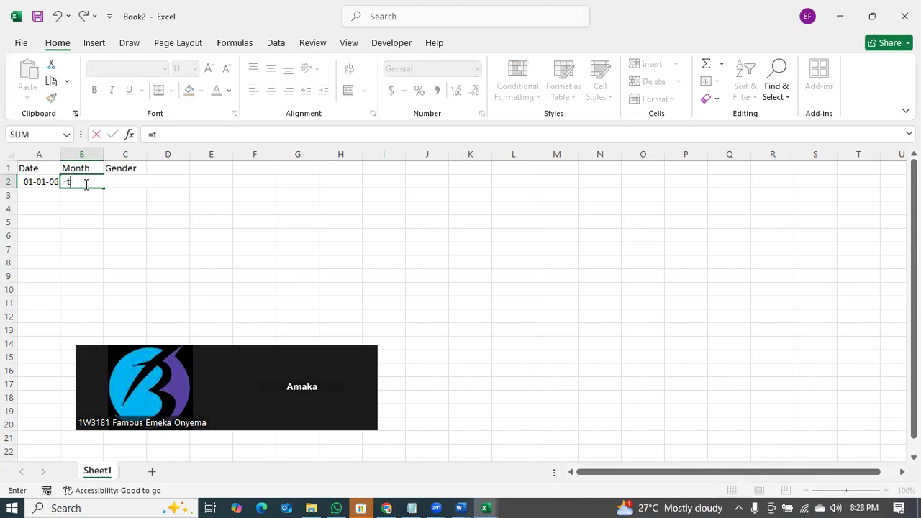
{"action": "left_click", "coordinate": [38, 182]}
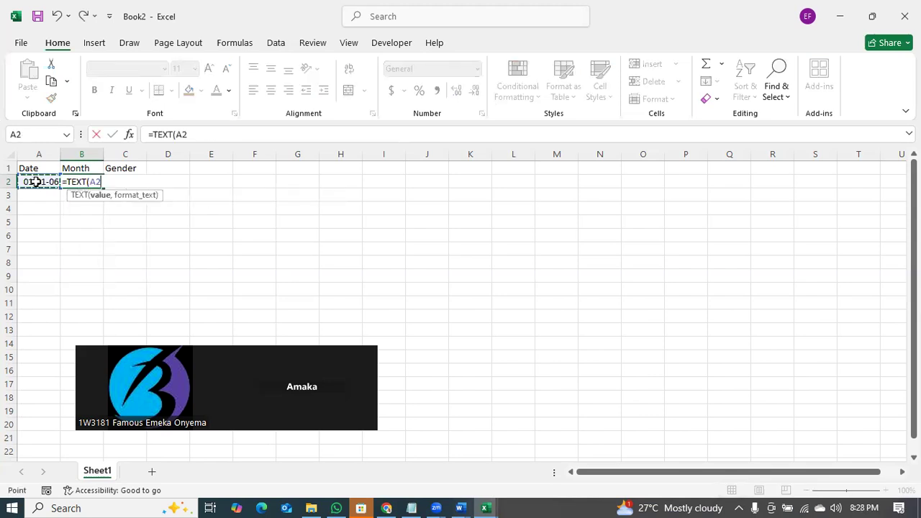
{"action": "type", "text": ",\"M"}
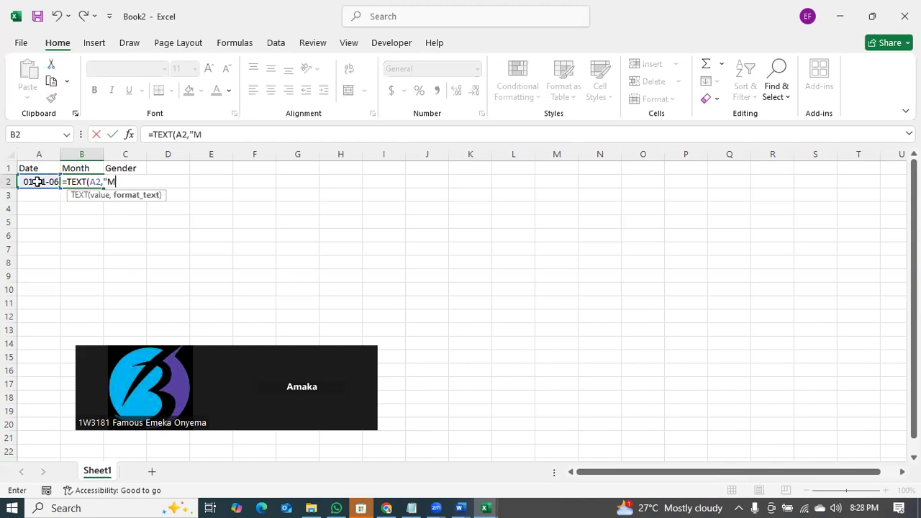
{"action": "type", "text": "MMM\")"}
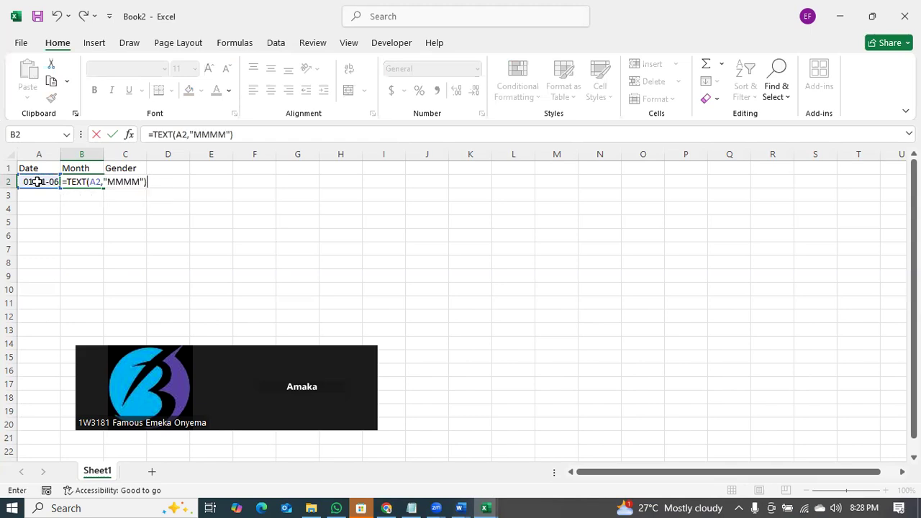
{"action": "key", "text": "Return"}
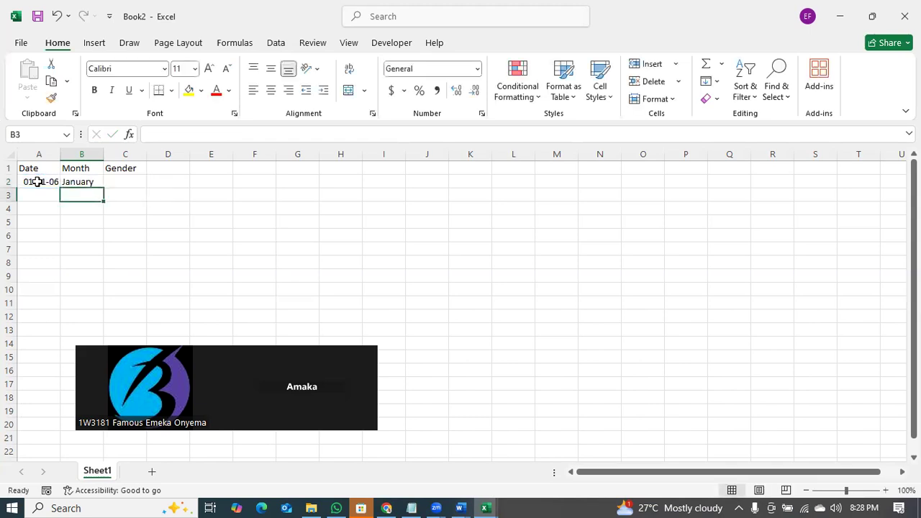
- Change the date in A2 to 01-06-2006 and select the month formula in B2 to check it
{"action": "left_click", "coordinate": [90, 179]}
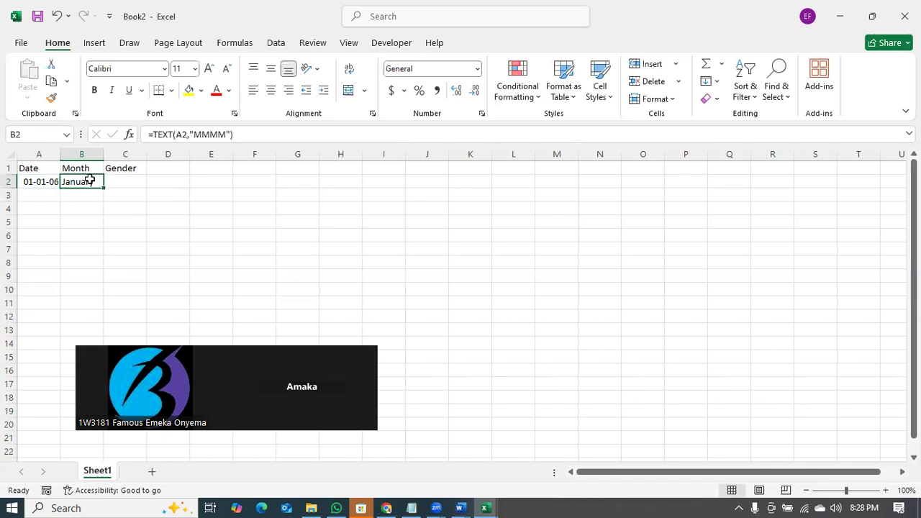
{"action": "left_click", "coordinate": [38, 183]}
{"action": "double_click", "coordinate": [39, 183]}
{"action": "key", "text": "BackSpace"}
{"action": "type", "text": "6"}
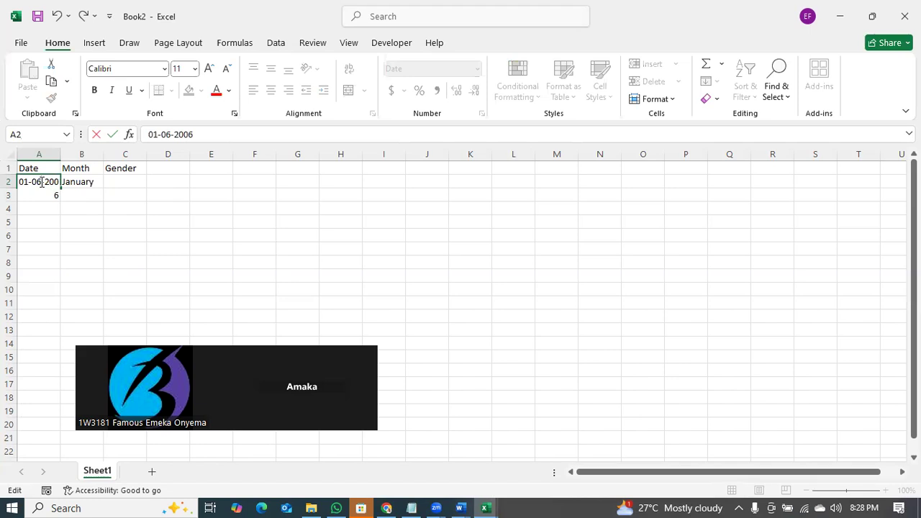
{"action": "key", "text": "Return"}
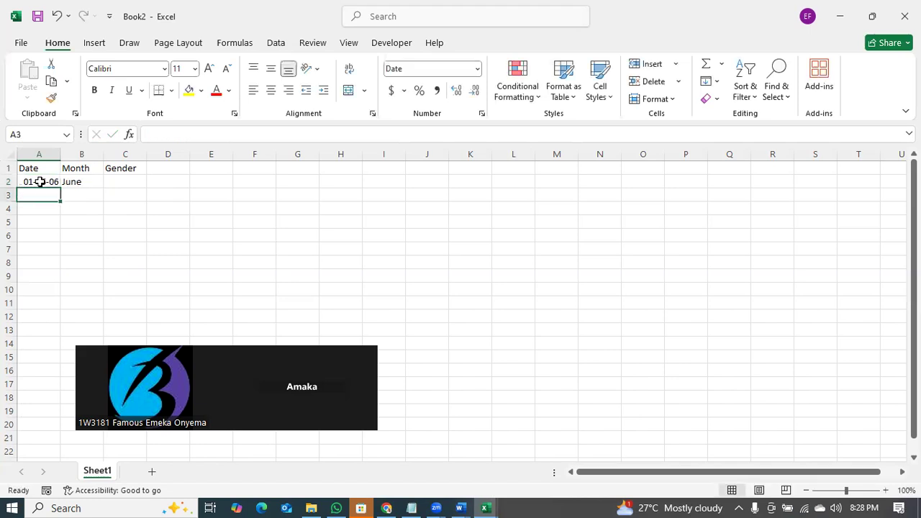
{"action": "left_click", "coordinate": [79, 179]}
- Widen the Date column A beyond its auto-fitted width
{"action": "double_click", "coordinate": [56, 154]}
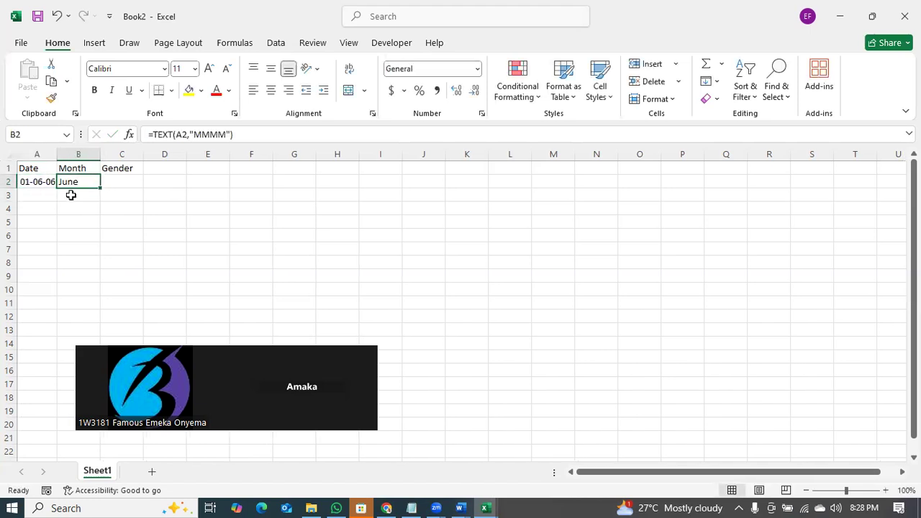
{"action": "left_click_drag", "start_coordinate": [57, 155], "coordinate": [72, 155]}
{"action": "left_click", "coordinate": [119, 221]}
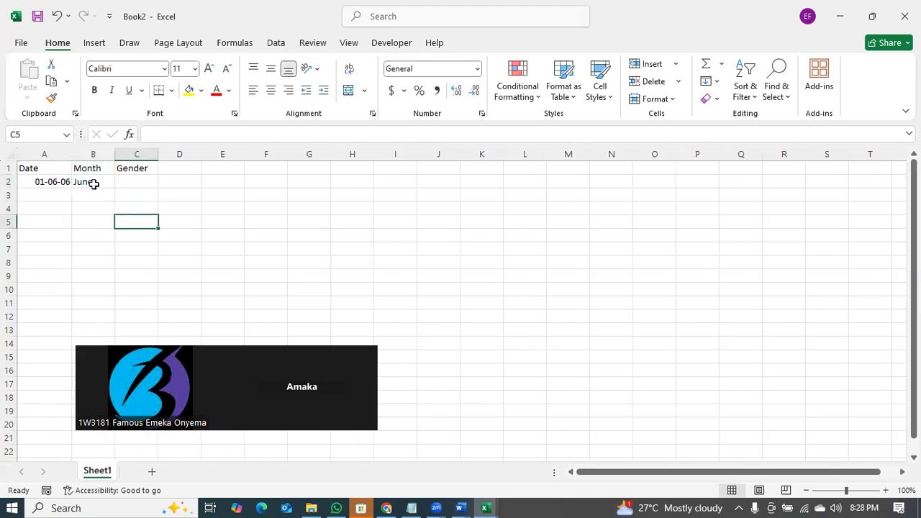
- Try filling the month formula from B2 down column B to row 20, and undo the fill
{"action": "left_click", "coordinate": [93, 184]}
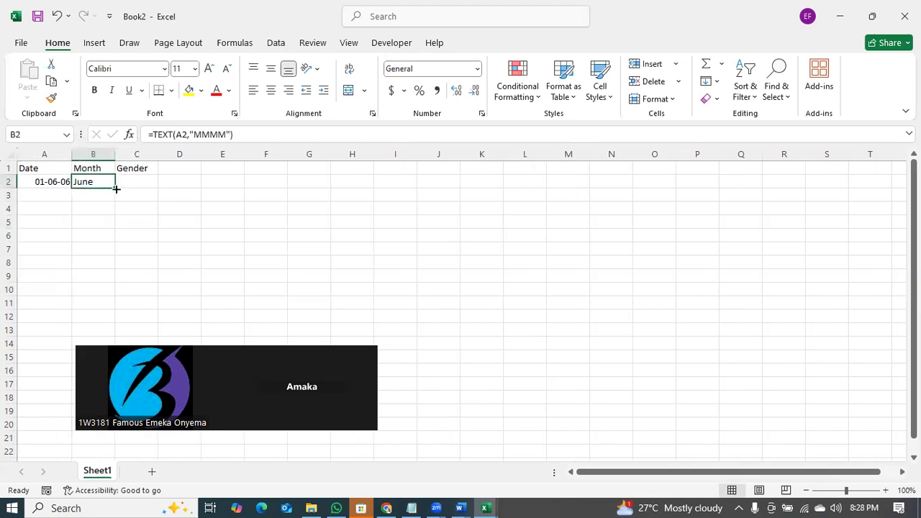
{"action": "left_click_drag", "start_coordinate": [113, 187], "coordinate": [150, 288]}
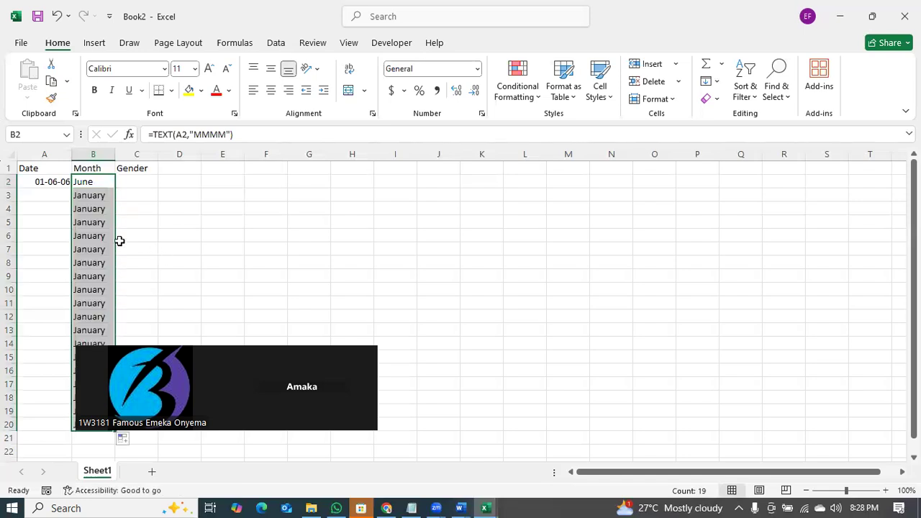
{"action": "key", "text": "ctrl+z"}
{"action": "left_click_drag", "start_coordinate": [113, 188], "coordinate": [93, 183]}
{"action": "left_click", "coordinate": [57, 193]}
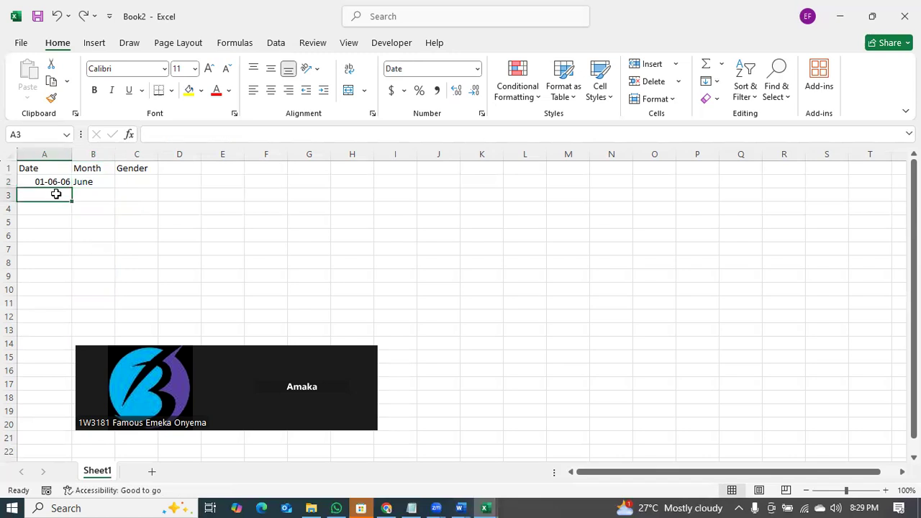
{"action": "left_click", "coordinate": [42, 181]}
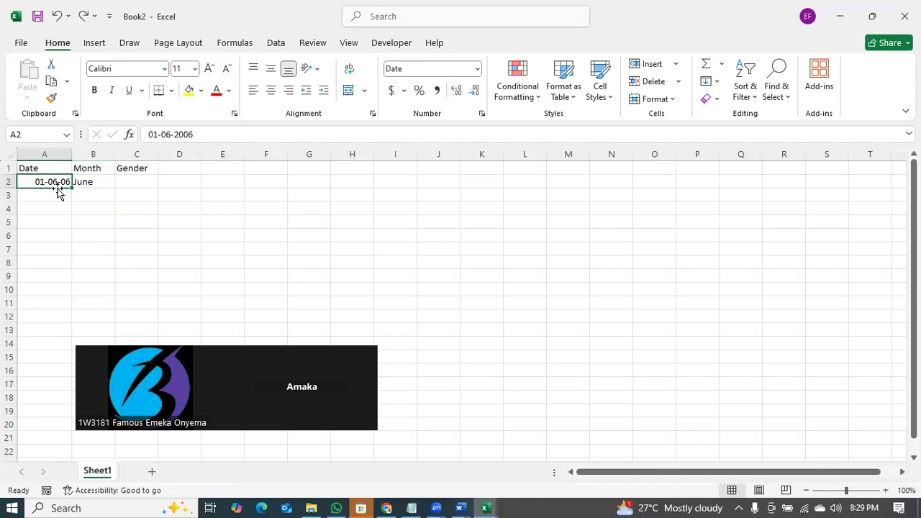
- Enter the dates 01-07-25, 01-08-25 and 01-09-25 in A3 to A5 of the Date column
{"action": "left_click", "coordinate": [58, 194]}
{"action": "type", "text": "01-07-25"}
{"action": "key", "text": "Return"}
{"action": "type", "text": "01-08-25"}
{"action": "key", "text": "Return"}
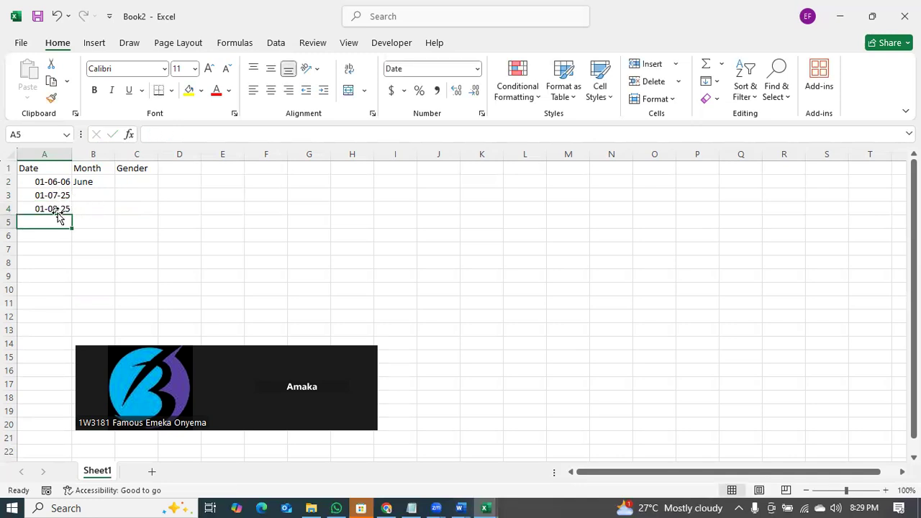
{"action": "type", "text": "01-01"}
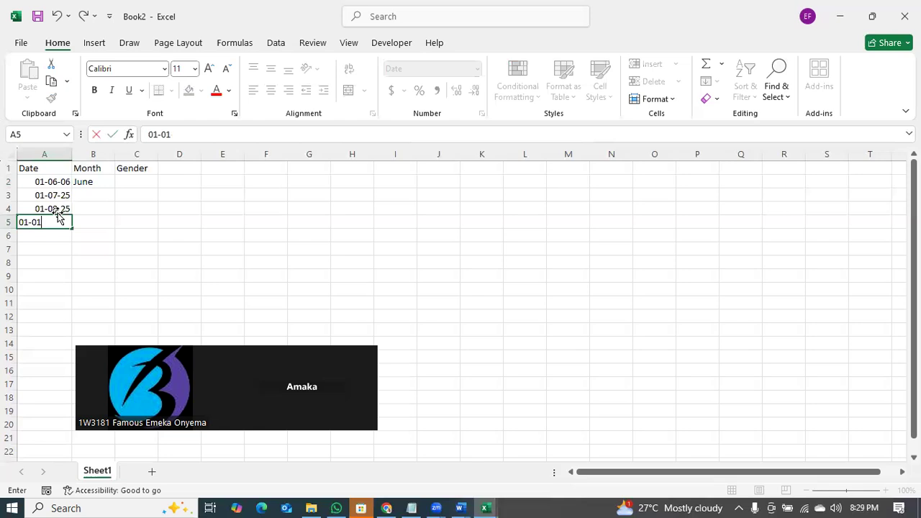
{"action": "key", "text": "BackSpace"}
{"action": "type", "text": "9-25"}
{"action": "key", "text": "Return"}
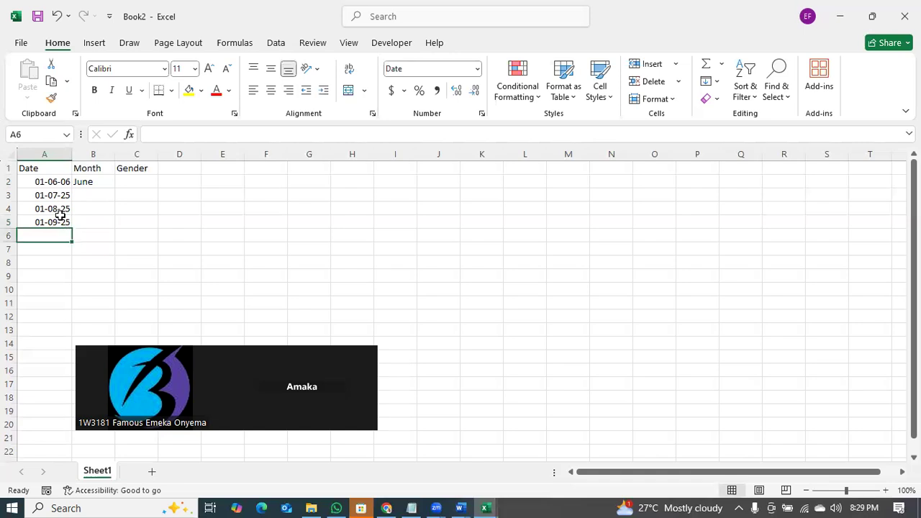
- Fill the month formula from B2 down to B5 and auto-fit the width of column B
{"action": "left_click", "coordinate": [108, 186]}
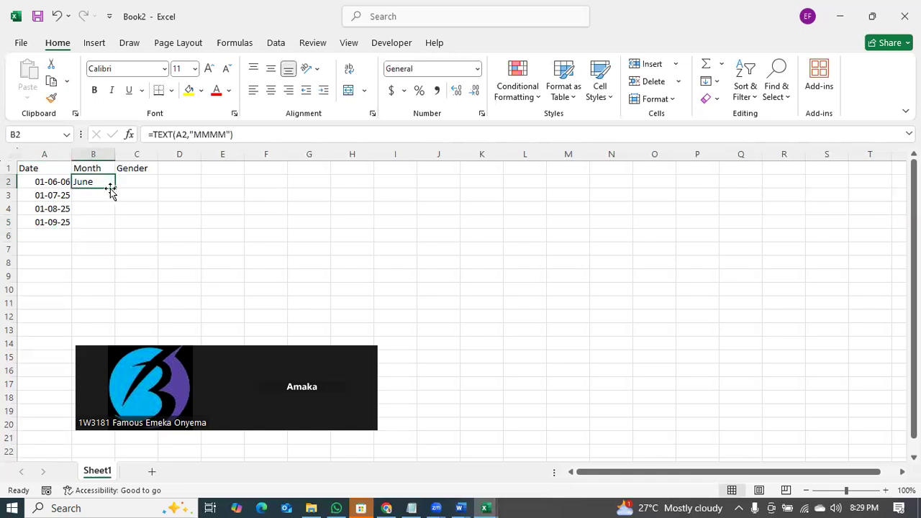
{"action": "double_click", "coordinate": [115, 188]}
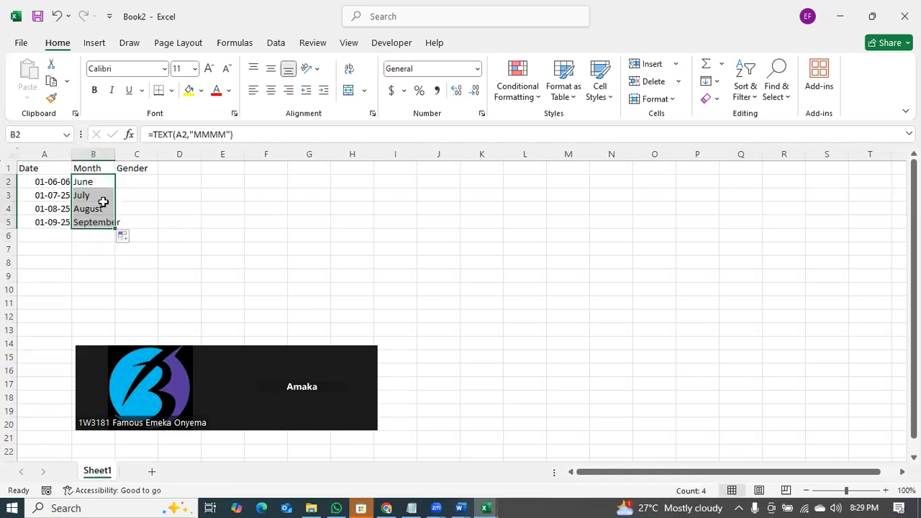
{"action": "double_click", "coordinate": [115, 154]}
{"action": "left_click", "coordinate": [165, 266]}
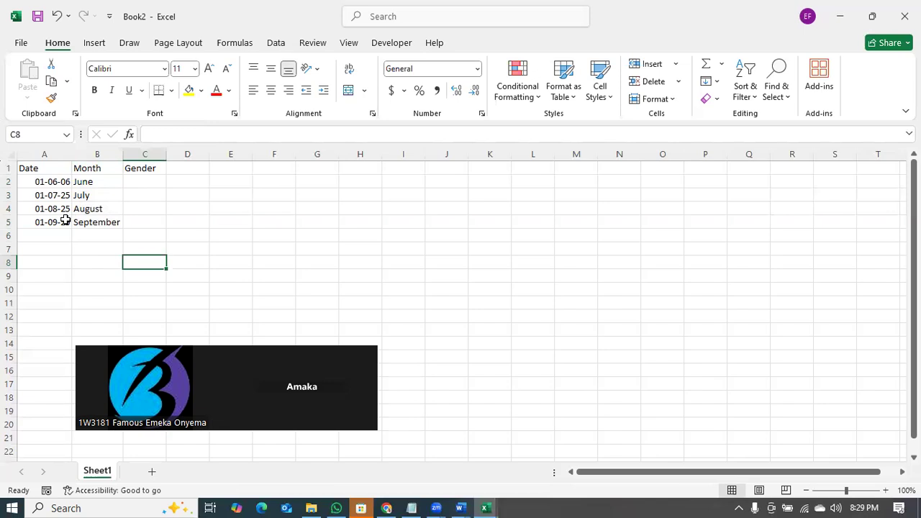
- Replace the Gender heading in C1 with {Product
{"action": "left_click", "coordinate": [150, 170]}
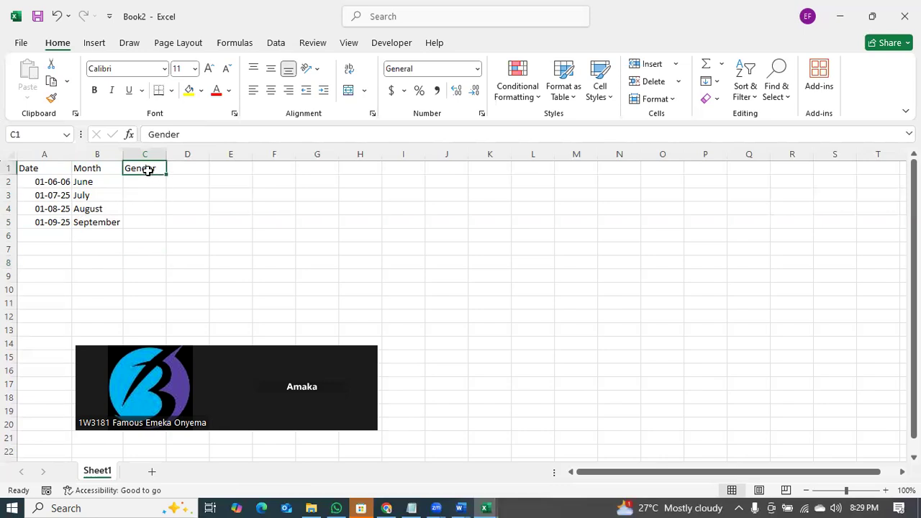
{"action": "type", "text": "{Product"}
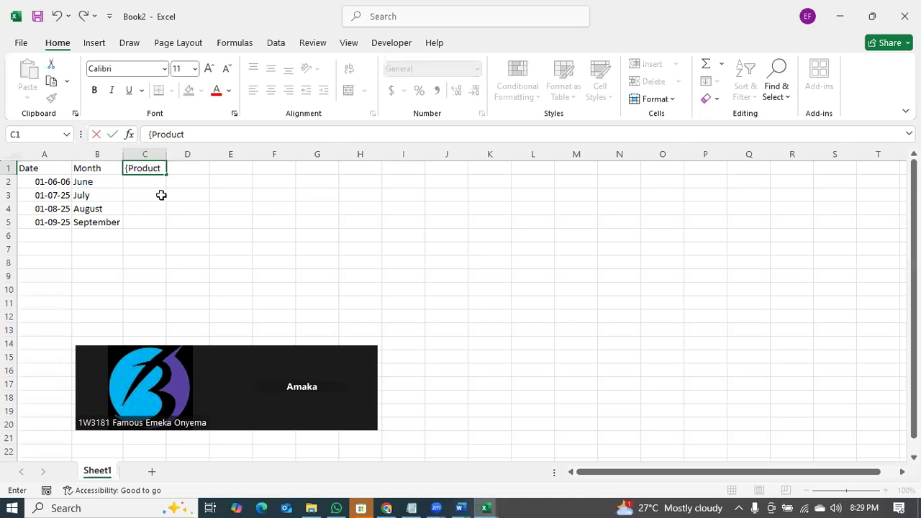
{"action": "left_click", "coordinate": [159, 193]}
- Enter Milk as a sample product in C2
{"action": "left_click", "coordinate": [142, 182]}
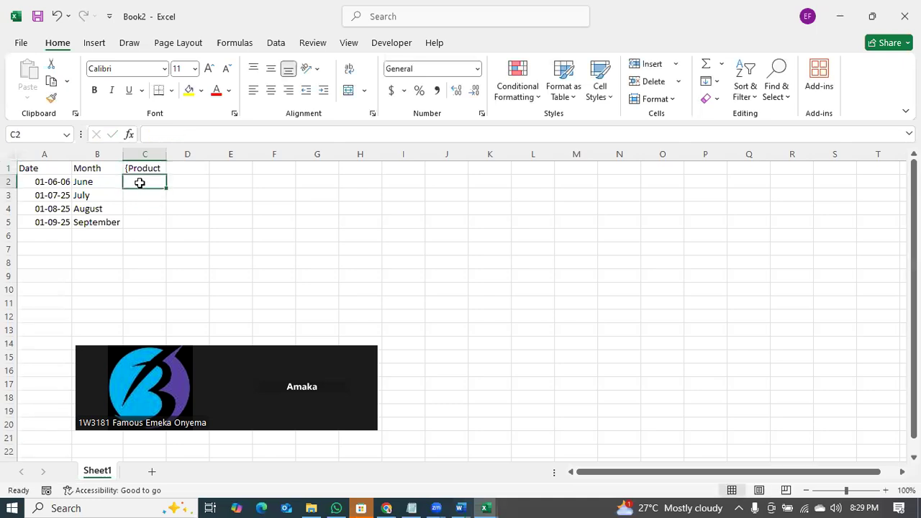
{"action": "type", "text": "Milk"}
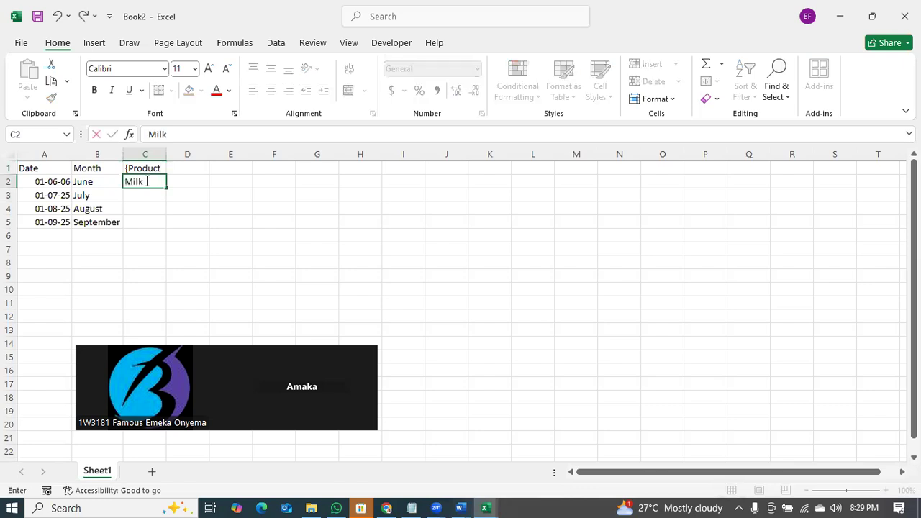
{"action": "key", "text": "Return"}
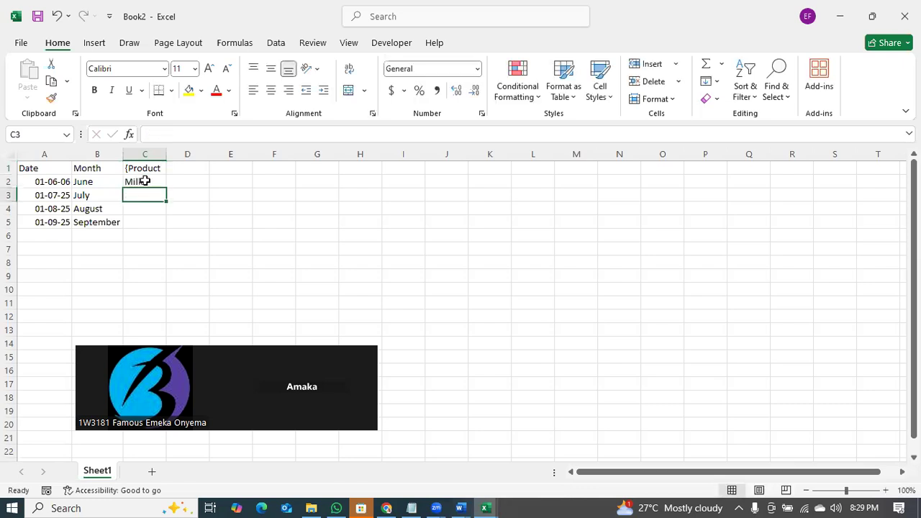
- Try Dr, Cr and Db as sample entries in C2 to C4, and clear them
{"action": "left_click", "coordinate": [145, 180]}
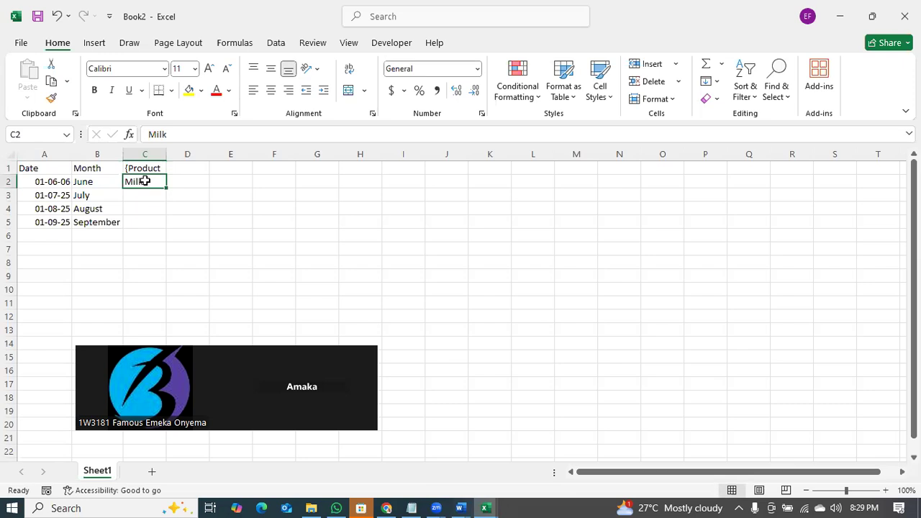
{"action": "type", "text": "Dr"}
{"action": "key", "text": "Return"}
{"action": "type", "text": "Cr"}
{"action": "key", "text": "Return"}
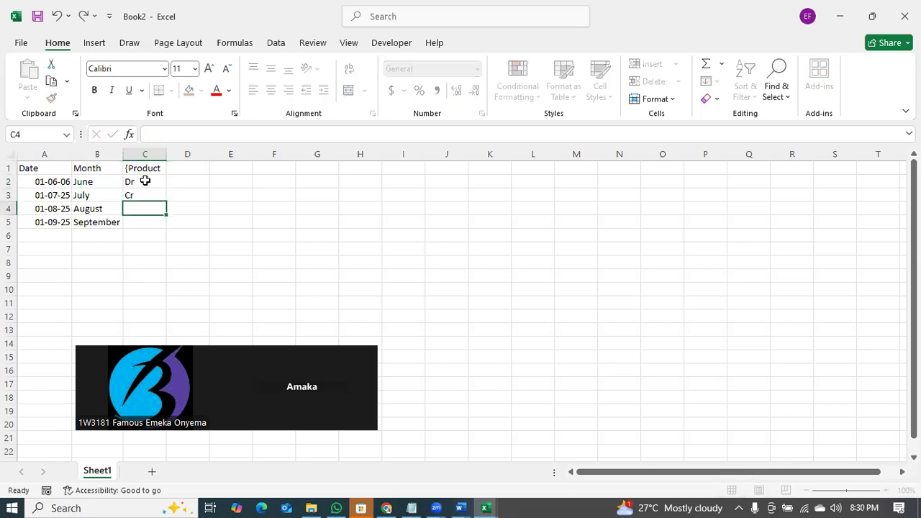
{"action": "type", "text": "Db"}
{"action": "key", "text": "Return"}
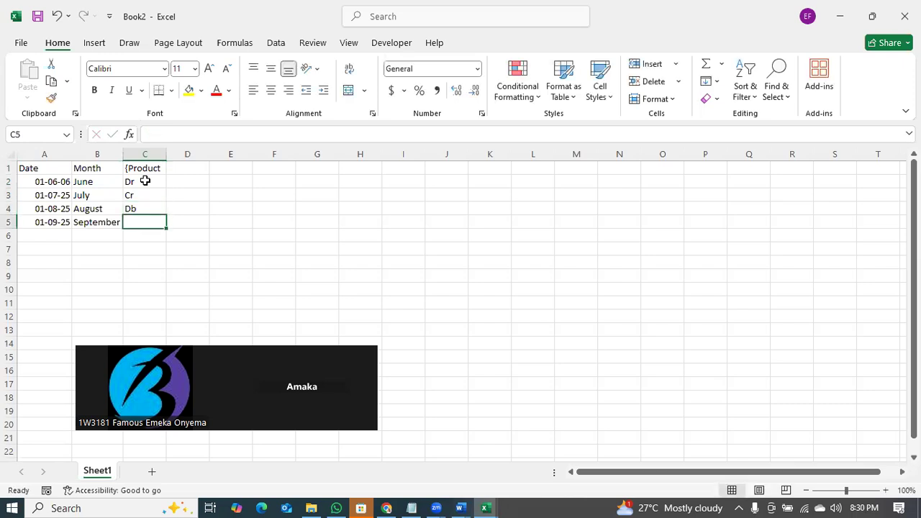
{"action": "left_click_drag", "start_coordinate": [145, 182], "coordinate": [144, 206]}
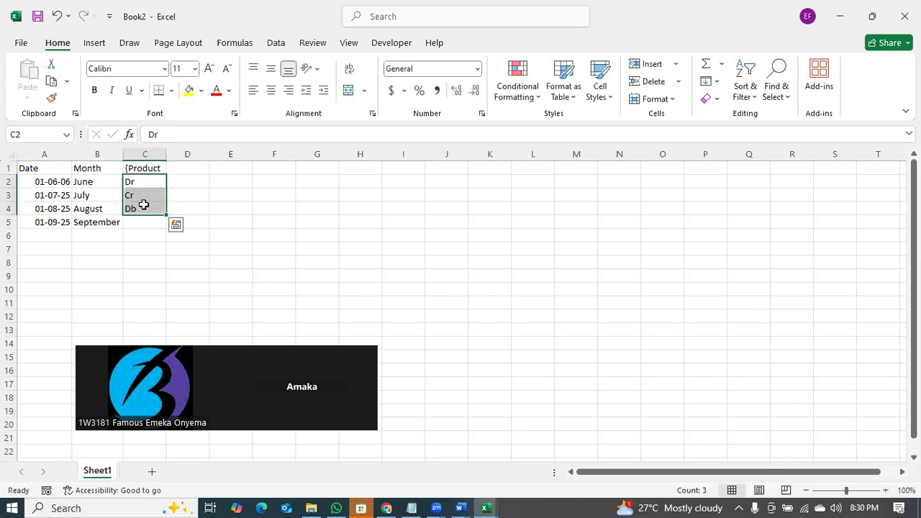
{"action": "key", "text": "Delete"}
- Add the heading "States Supied to" in D1 and auto-fit the width of column D
{"action": "left_click", "coordinate": [190, 166]}
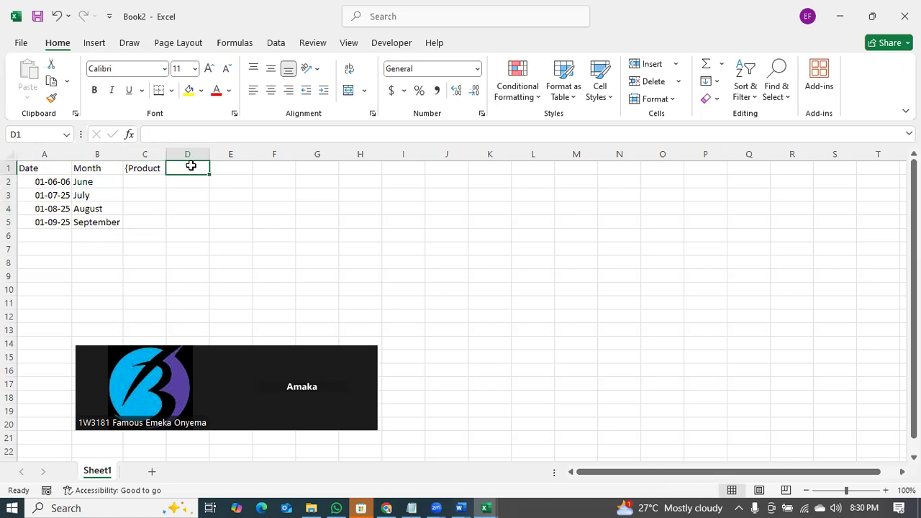
{"action": "type", "text": "States"}
{"action": "key", "text": "Return"}
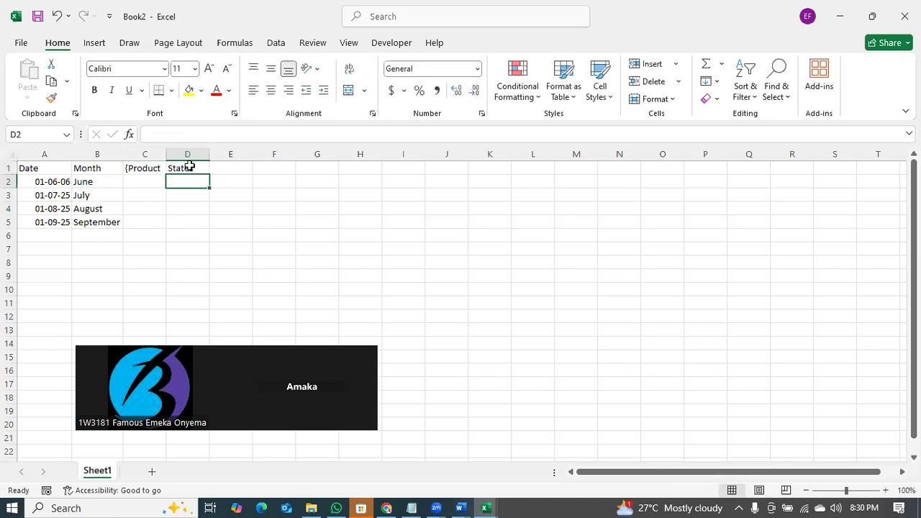
{"action": "left_click", "coordinate": [199, 167]}
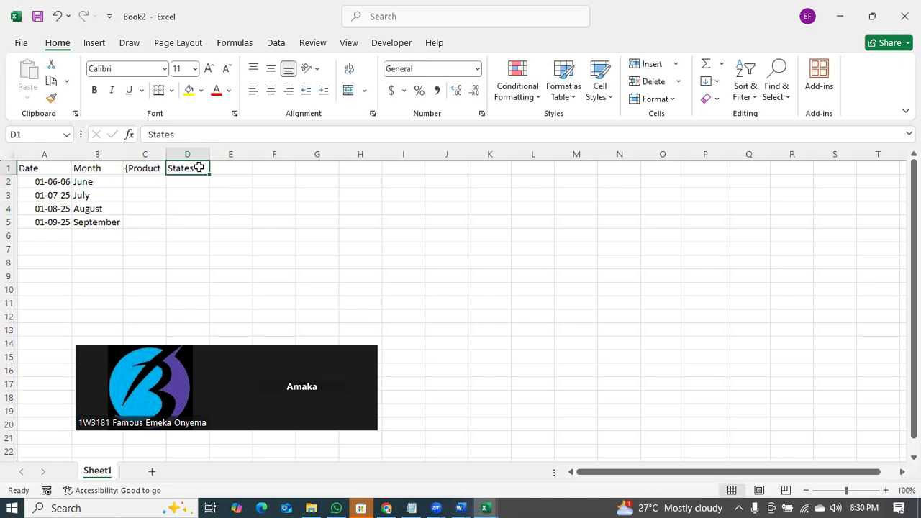
{"action": "double_click", "coordinate": [199, 168]}
{"action": "type", "text": "Supied to"}
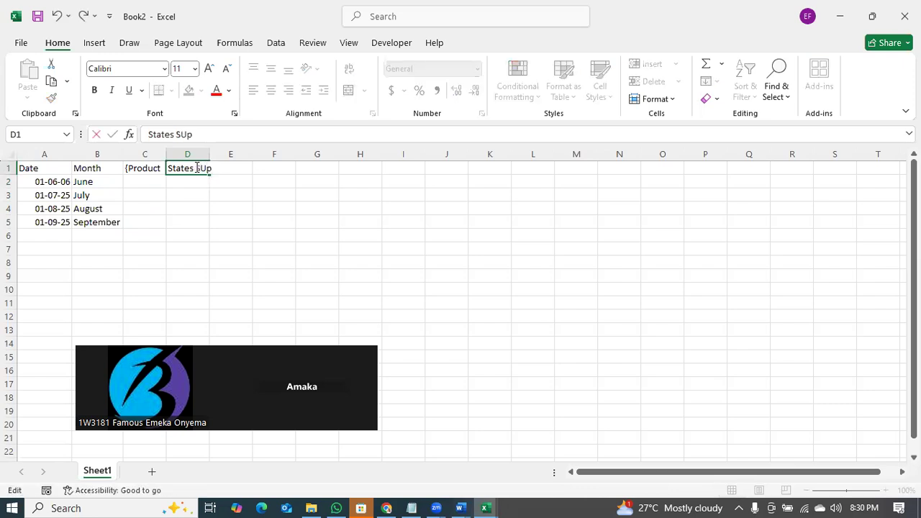
{"action": "left_click", "coordinate": [236, 207]}
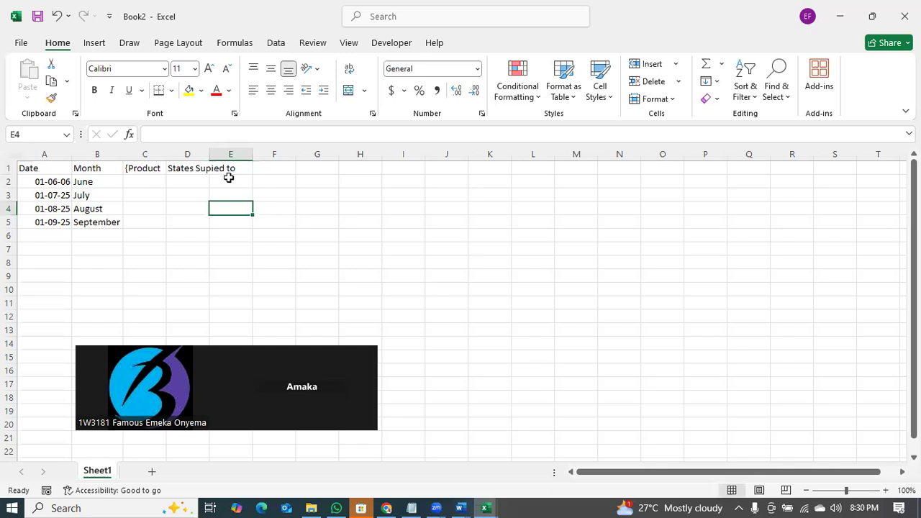
{"action": "double_click", "coordinate": [209, 154]}
- Remove the stray opening brace from the heading in C1 so it reads Product
{"action": "left_click", "coordinate": [139, 180]}
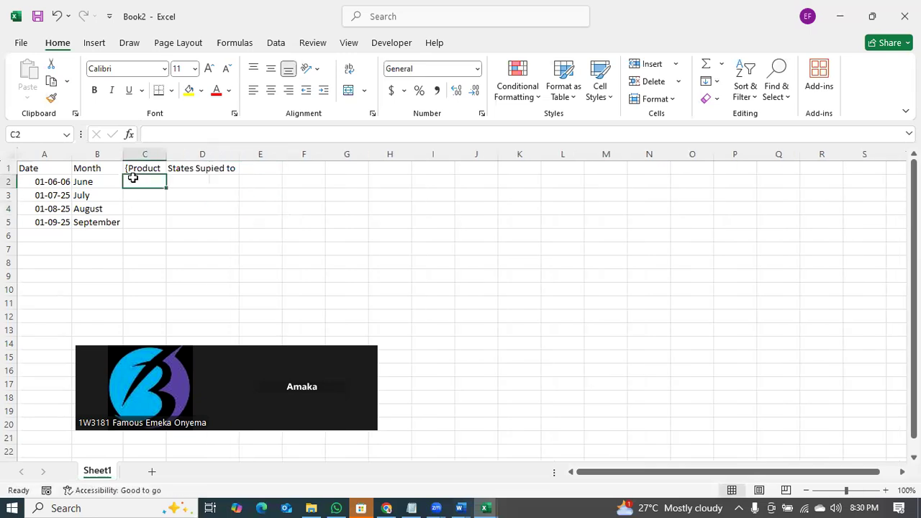
{"action": "double_click", "coordinate": [133, 167]}
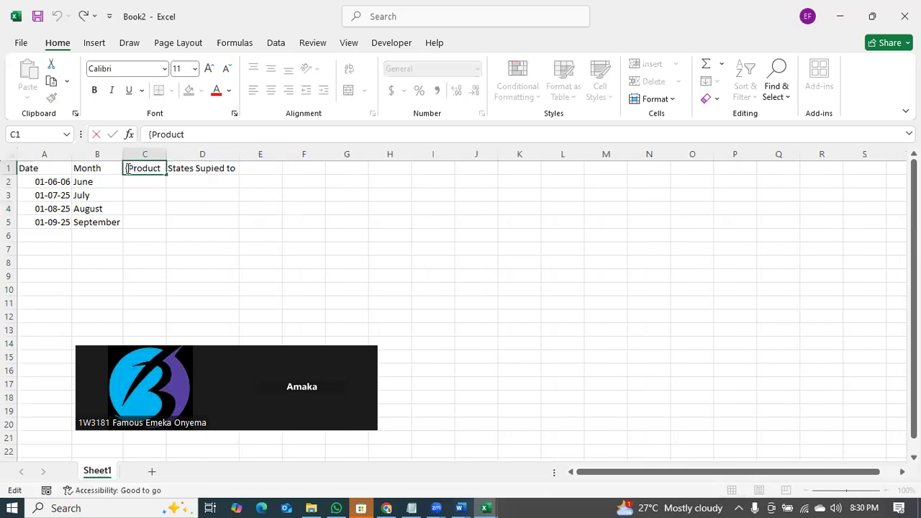
{"action": "left_click", "coordinate": [126, 168]}
{"action": "key", "text": "Delete"}
{"action": "left_click", "coordinate": [142, 183]}
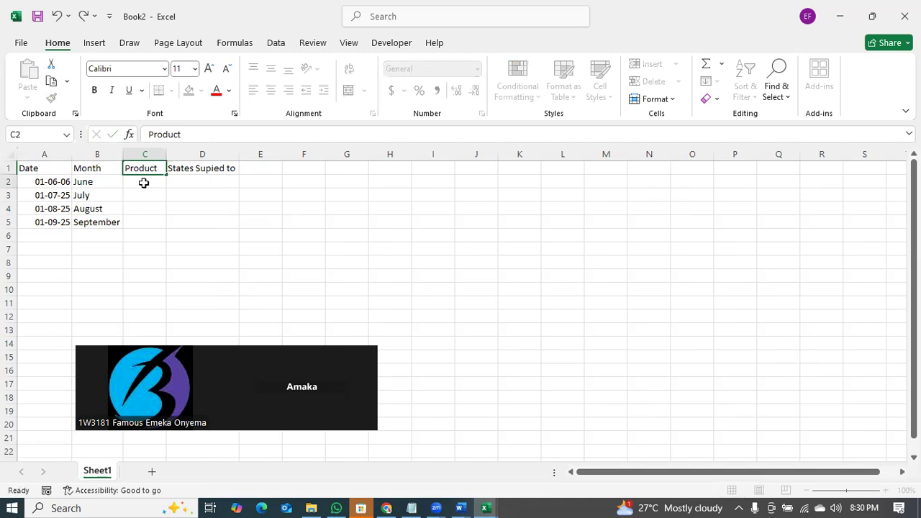
- Open data validation for the whole Product column C and set it to allow only values from a list
{"action": "left_click", "coordinate": [148, 155]}
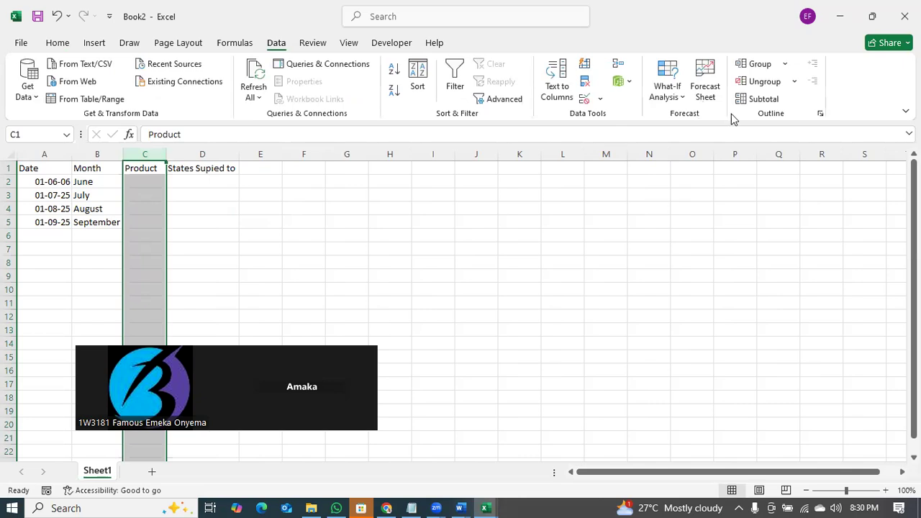
{"action": "left_click", "coordinate": [599, 99]}
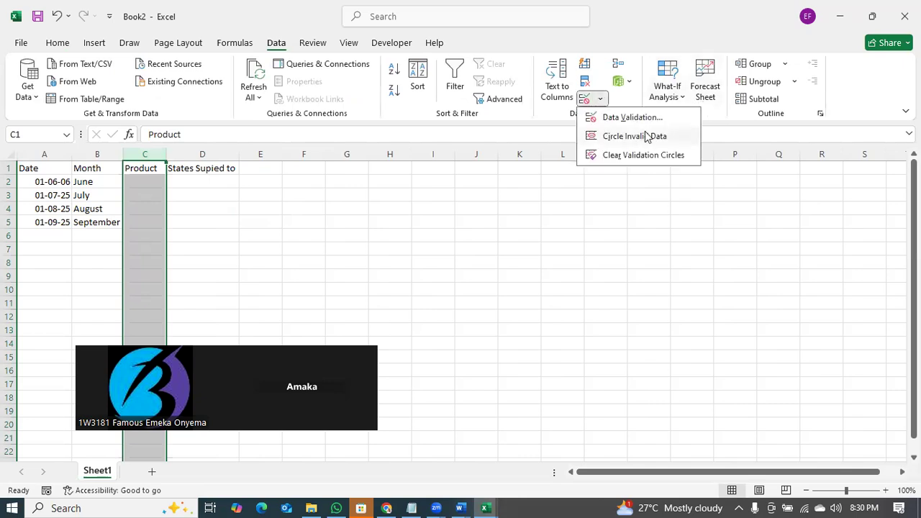
{"action": "left_click", "coordinate": [640, 117]}
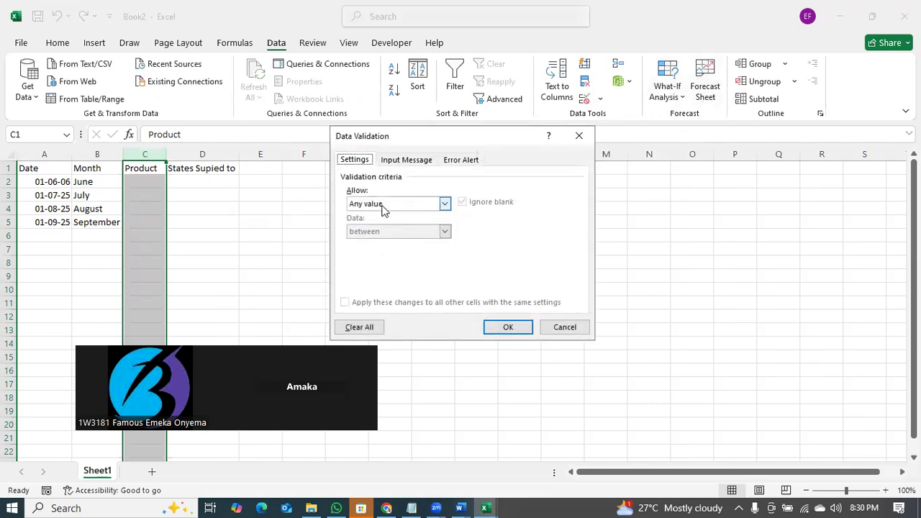
{"action": "left_click", "coordinate": [381, 205]}
{"action": "left_click", "coordinate": [381, 245]}
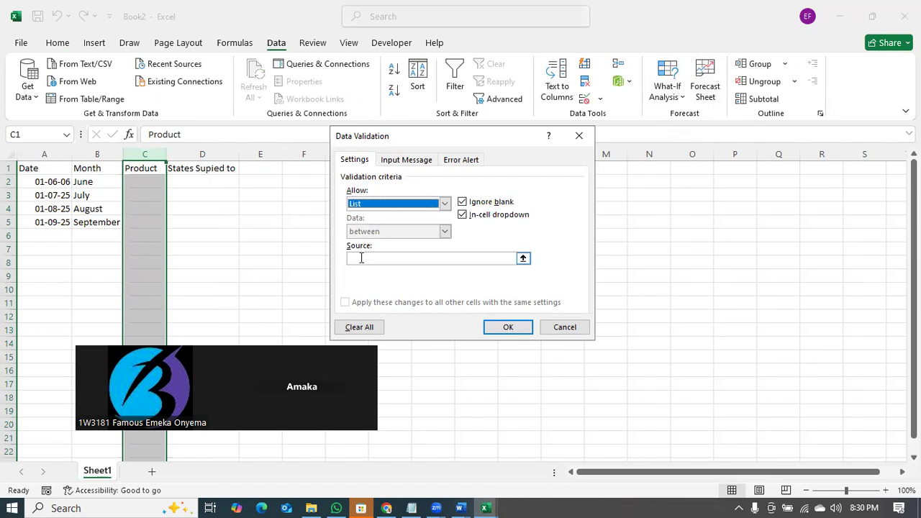
- Set the list source to Sugar,flour,Toothpaste,Body Lotion and apply the validation rule to column C
{"action": "left_click", "coordinate": [362, 258]}
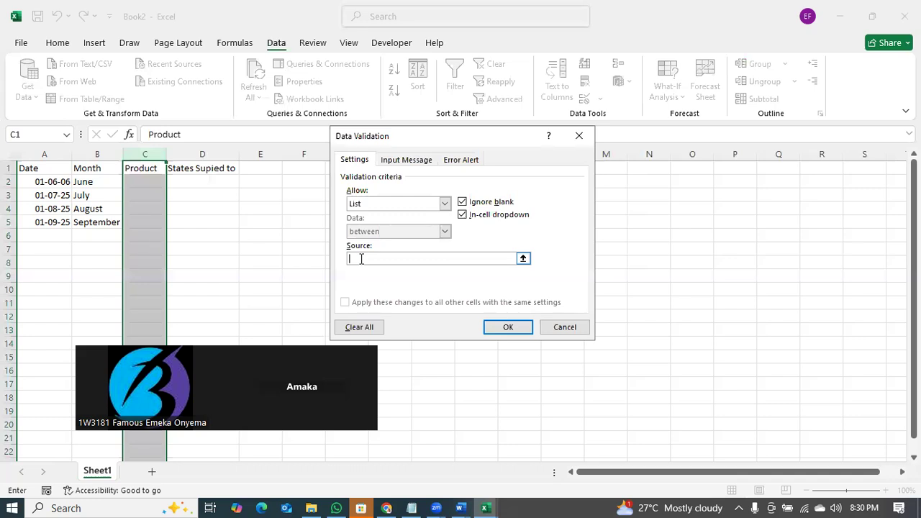
{"action": "type", "text": "Sugar,flour,Toothpaste,Milo"}
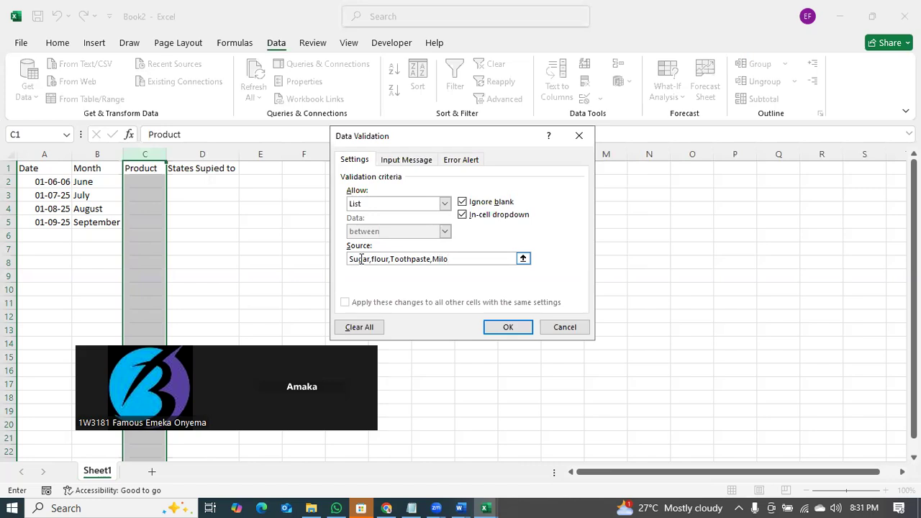
{"action": "key", "text": "BackSpace"}
{"action": "key", "text": "BackSpace"}
{"action": "key", "text": "BackSpace"}
{"action": "key", "text": "BackSpace"}
{"action": "type", "text": "Body Lotion"}
{"action": "left_click", "coordinate": [508, 328]}
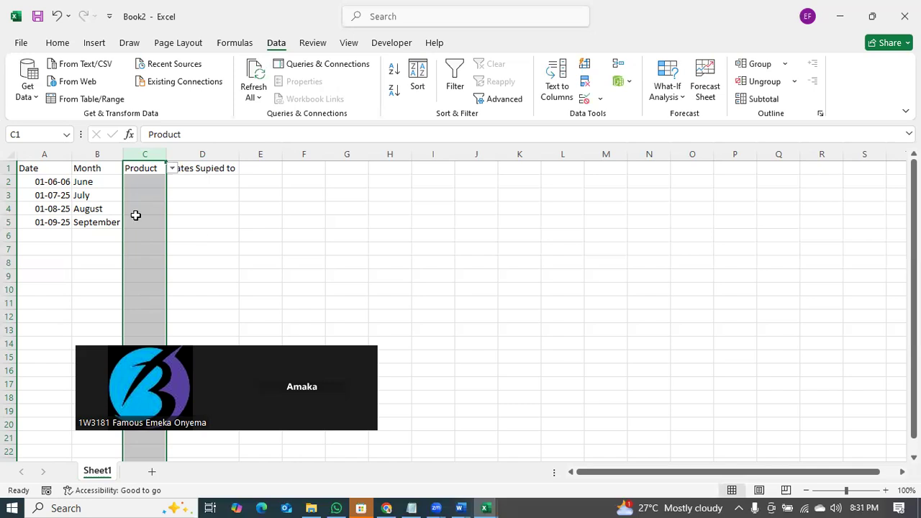
- Choose flour from the validation list as the product for June in C2
{"action": "left_click", "coordinate": [139, 185]}
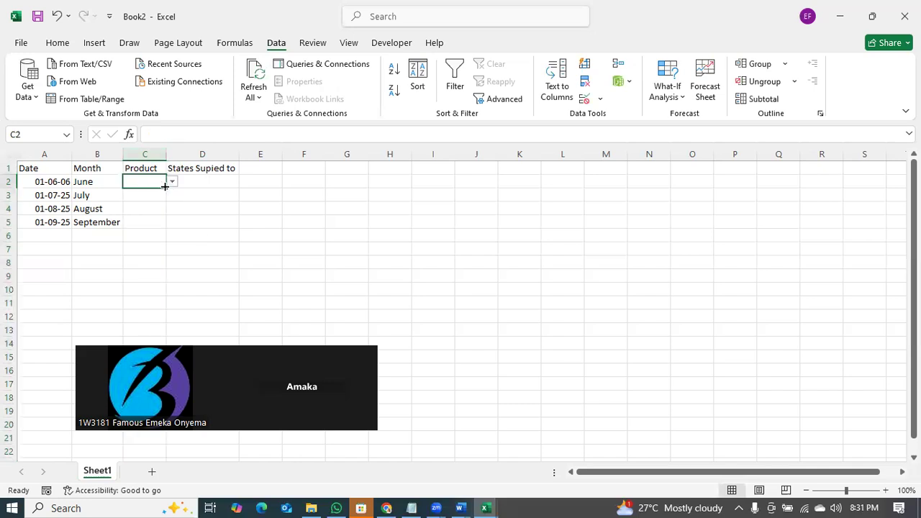
{"action": "left_click", "coordinate": [173, 181]}
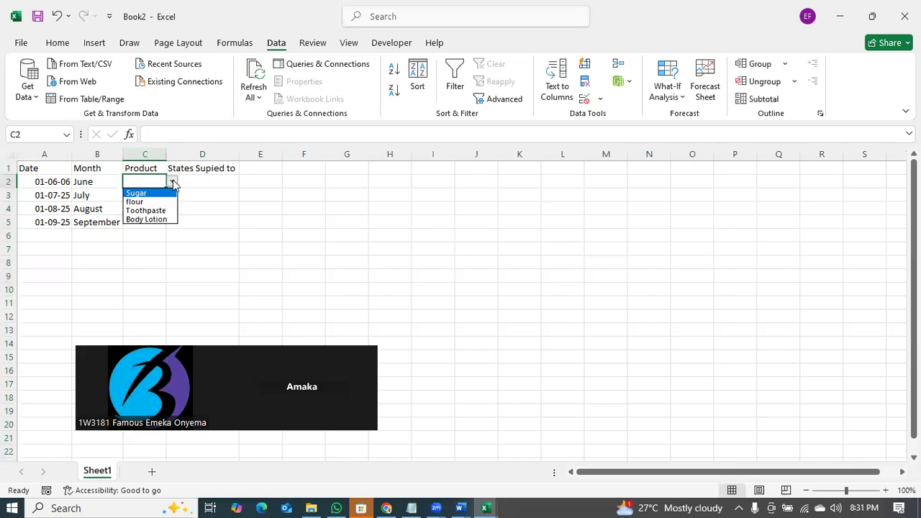
{"action": "left_click", "coordinate": [140, 202]}
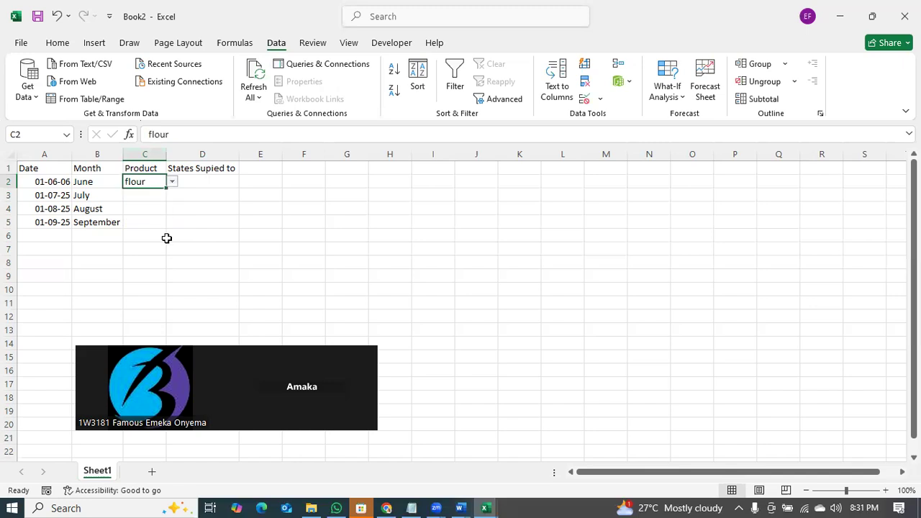
- Test the Product column's validation by entering the unlisted product Smoothie in C3
{"action": "left_click", "coordinate": [151, 200]}
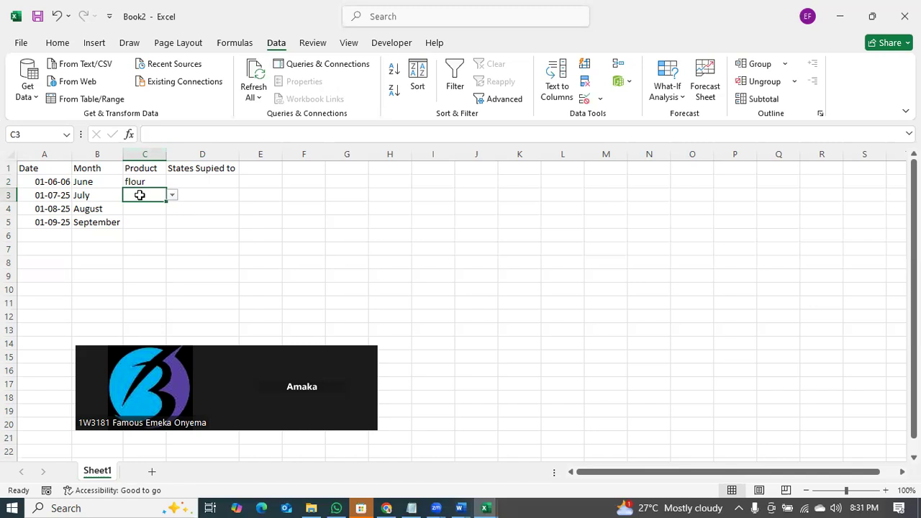
{"action": "type", "text": "Smoothie"}
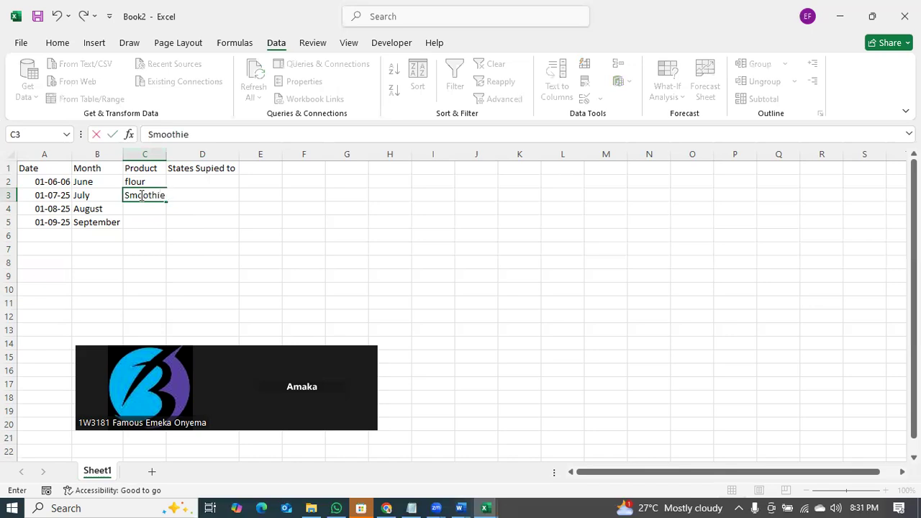
- Try to enter Smoothie as the July product in C3 and check the cell's list of allowed products
{"action": "key", "text": "Return"}
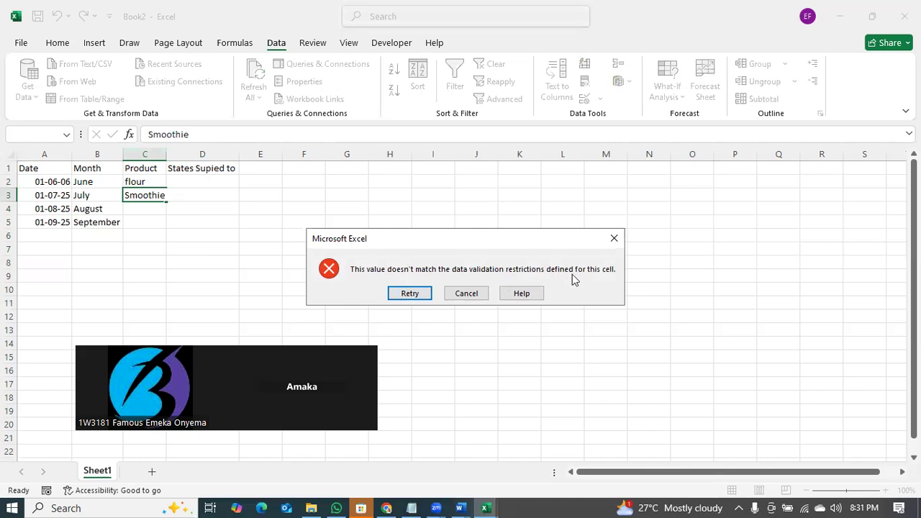
{"action": "left_click", "coordinate": [466, 293]}
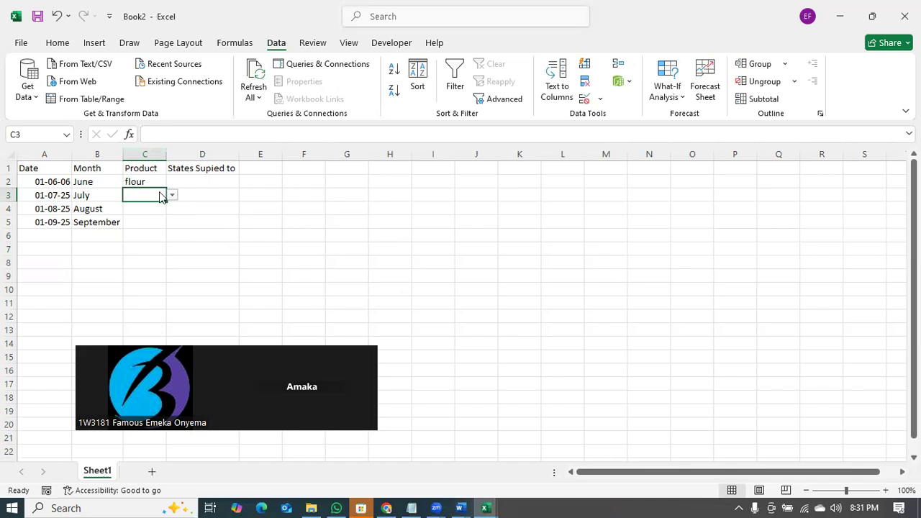
{"action": "left_click", "coordinate": [172, 195]}
{"action": "key", "text": "Escape"}
- Open the data validation rule of the Product column and clear its list source
{"action": "left_click", "coordinate": [157, 160]}
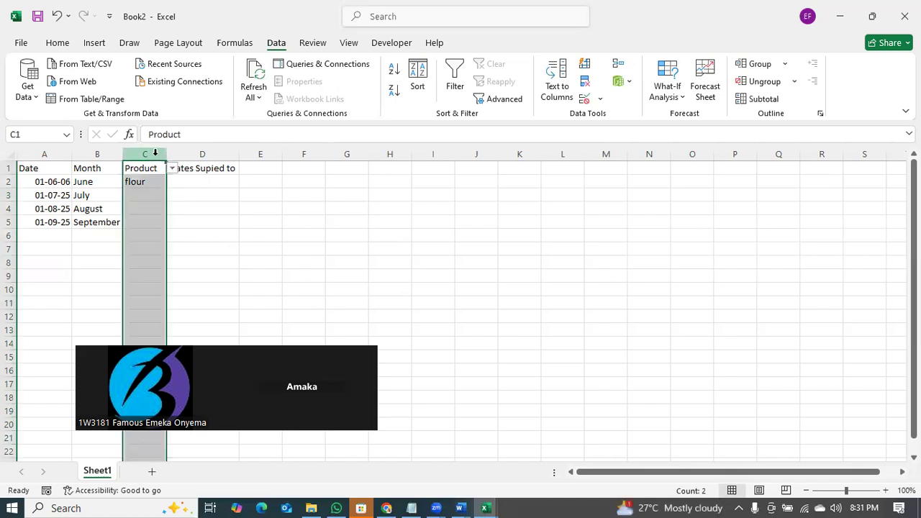
{"action": "left_click", "coordinate": [601, 100]}
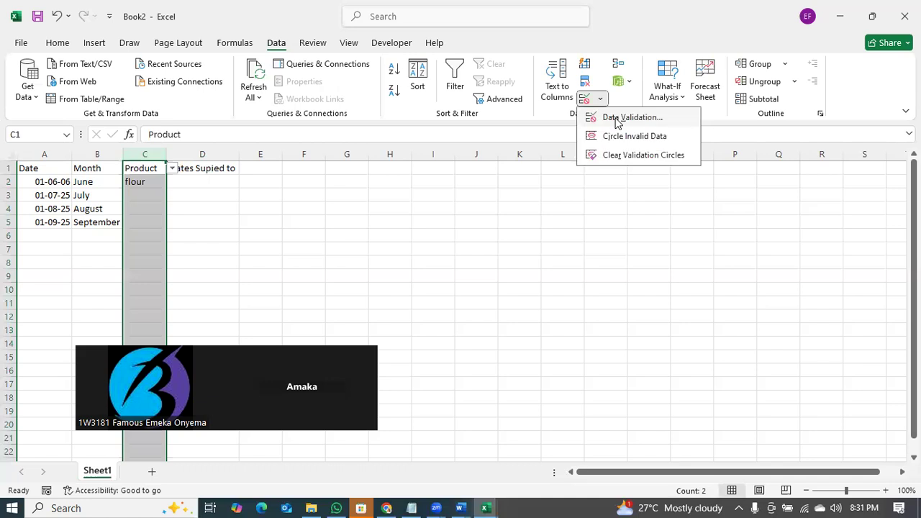
{"action": "left_click", "coordinate": [619, 118]}
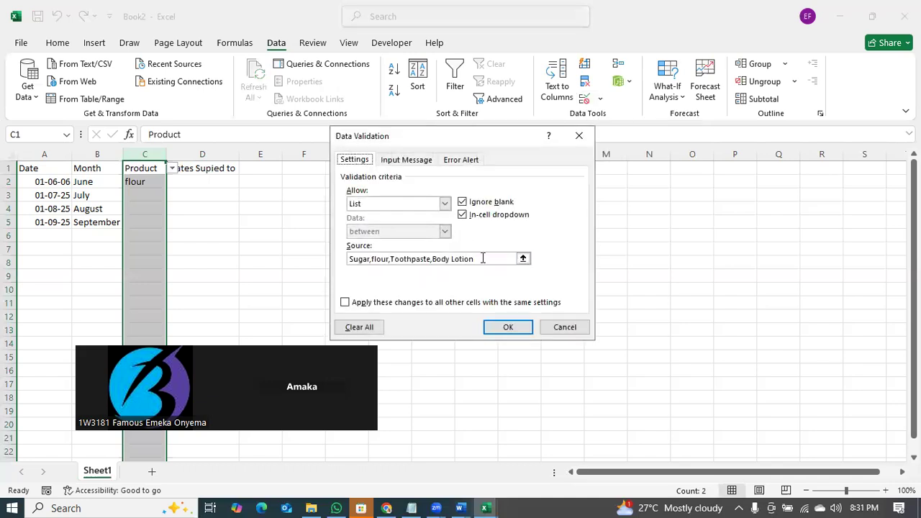
{"action": "left_click", "coordinate": [353, 259]}
{"action": "key", "text": "BackSpace"}
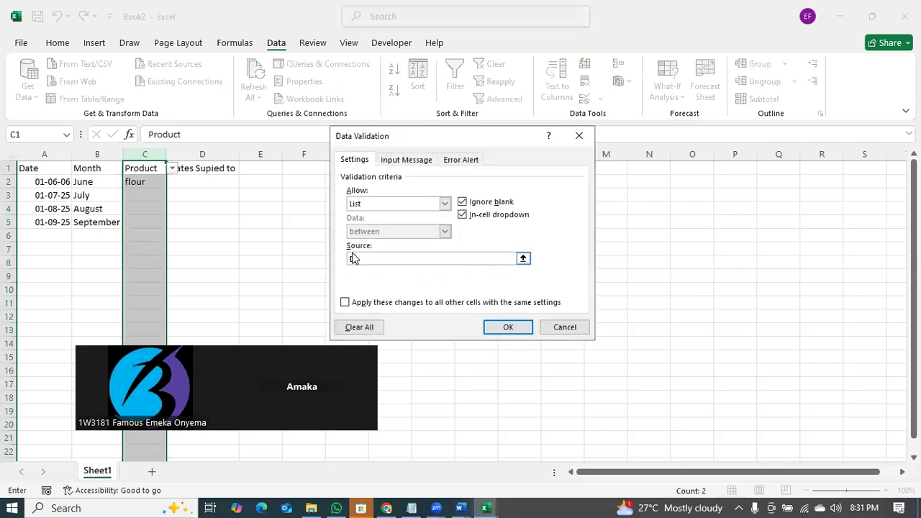
{"action": "type", "text": "Dr,Cr"}
{"action": "left_click_drag", "start_coordinate": [382, 261], "coordinate": [345, 259]}
{"action": "key", "text": "Left"}
- Set the Product column's validation list source to "Credit, Loan,Investment, Dibidends,ROI" and apply it
{"action": "type", "text": "Credit, Loan,Investment"}
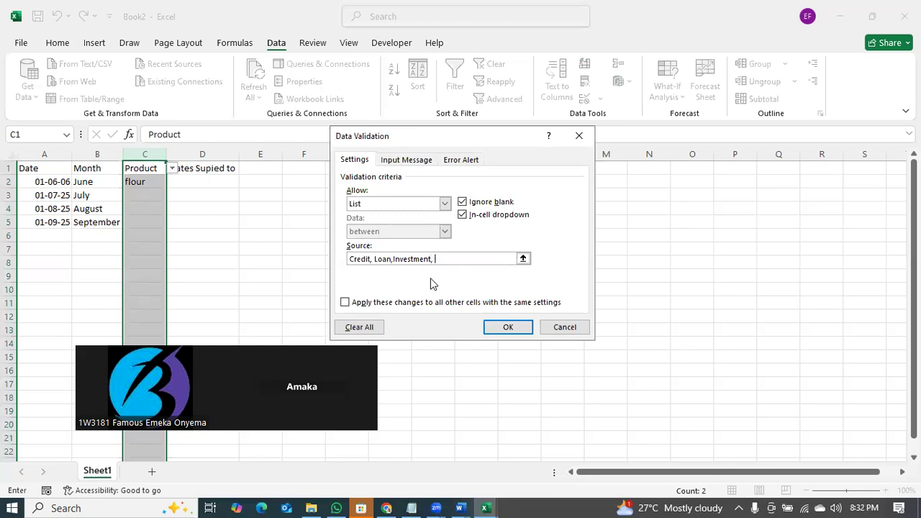
{"action": "type", "text": ", Dibi"}
{"action": "type", "text": "dends,"}
{"action": "type", "text": " Re"}
{"action": "key", "text": "BackSpace"}
{"action": "key", "text": "BackSpace"}
{"action": "key", "text": "BackSpace"}
{"action": "type", "text": "ROI"}
{"action": "left_click", "coordinate": [515, 326]}
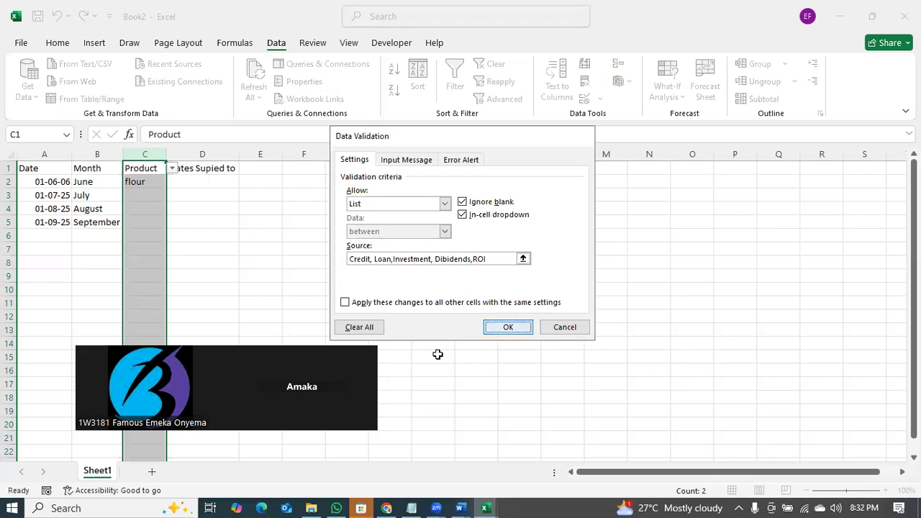
- Choose Credit as the June product and Dibidends as the July product from the cells' validation lists
{"action": "left_click", "coordinate": [154, 184]}
{"action": "left_click", "coordinate": [173, 182]}
{"action": "left_click", "coordinate": [138, 193]}
{"action": "left_click", "coordinate": [154, 196]}
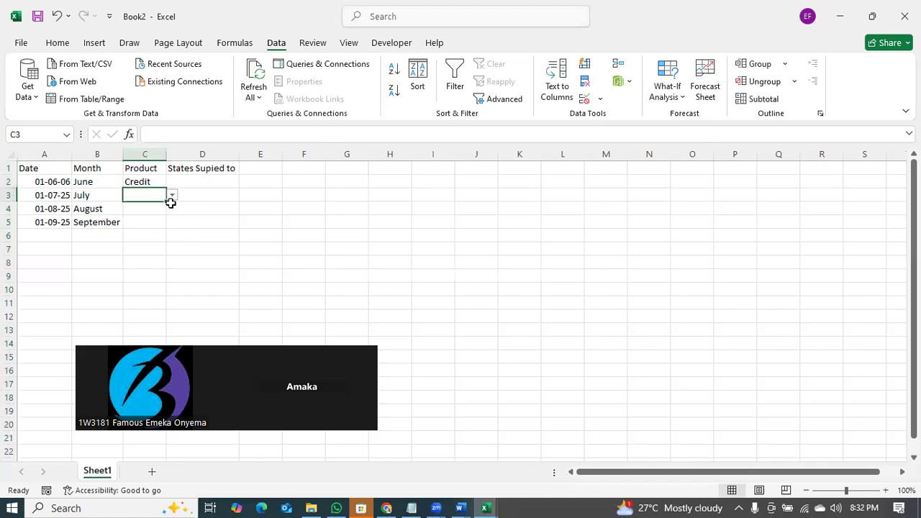
{"action": "left_click", "coordinate": [173, 197]}
{"action": "left_click", "coordinate": [154, 233]}
{"action": "left_click", "coordinate": [164, 210]}
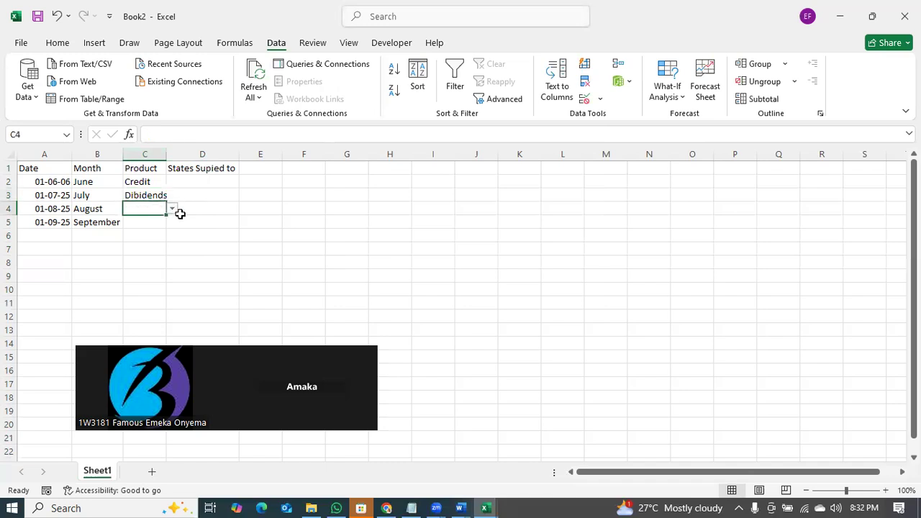
{"action": "left_click", "coordinate": [149, 250]}
{"action": "left_click", "coordinate": [149, 264]}
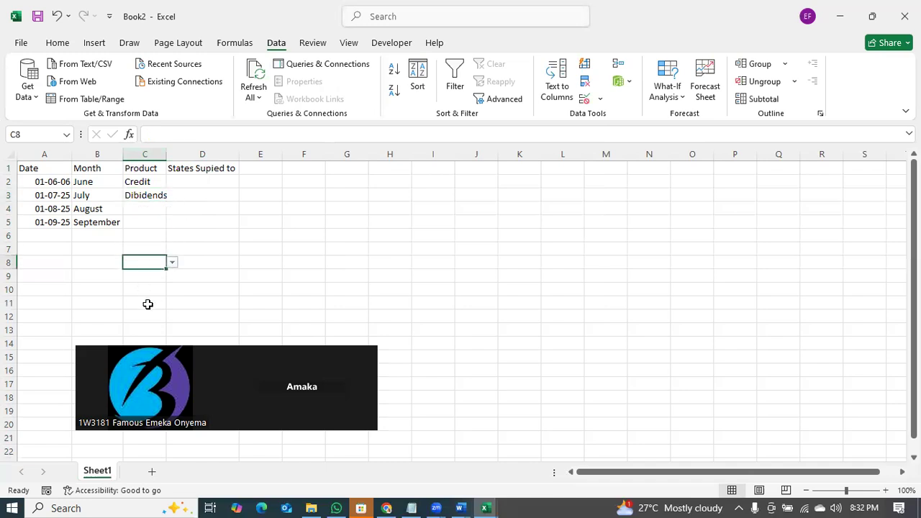
{"action": "left_click", "coordinate": [149, 207]}
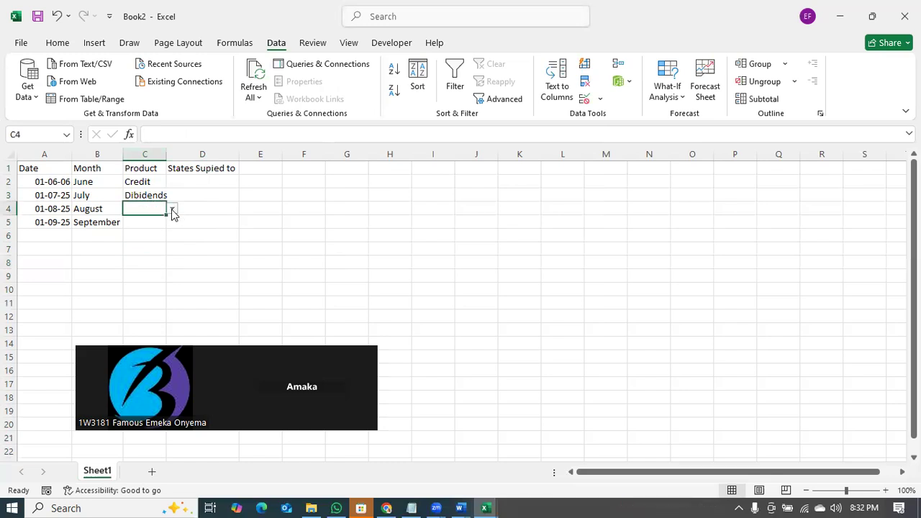
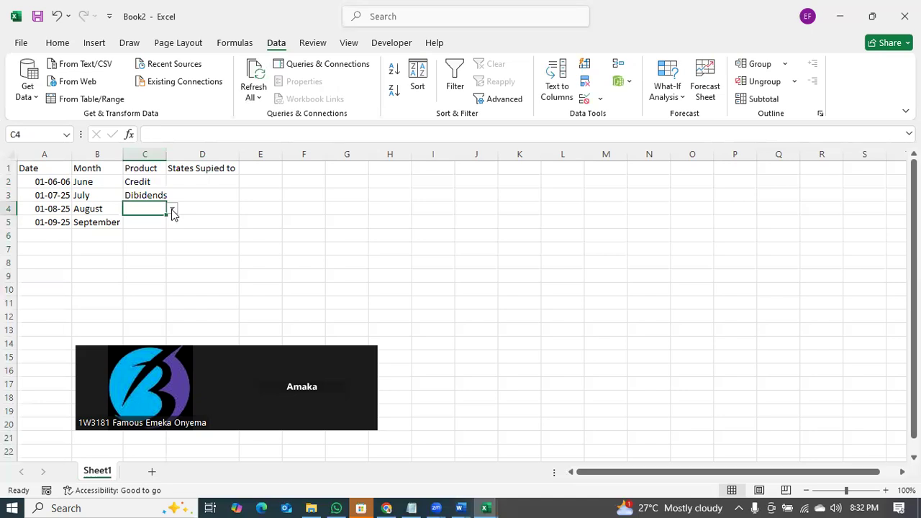
- Try entering Eko in D2 under the States Supied to heading, and clear the cell again
{"action": "left_click", "coordinate": [213, 171]}
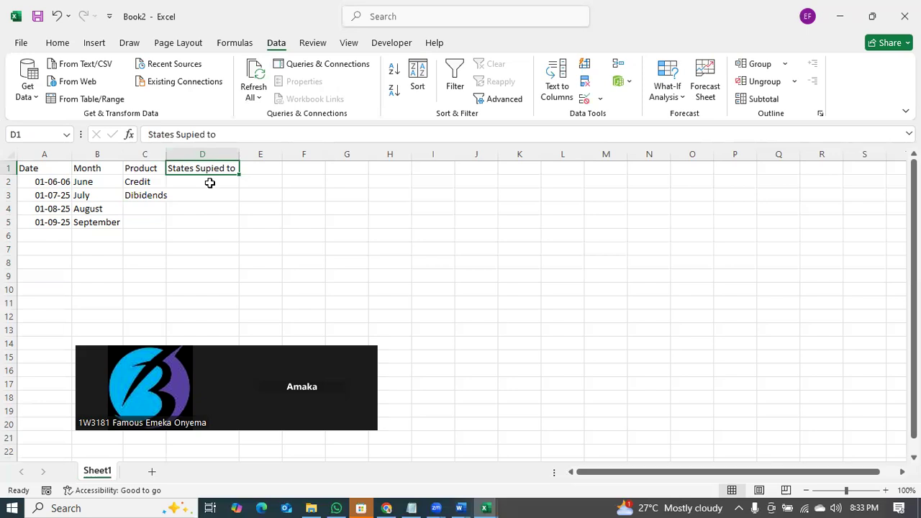
{"action": "left_click", "coordinate": [209, 183]}
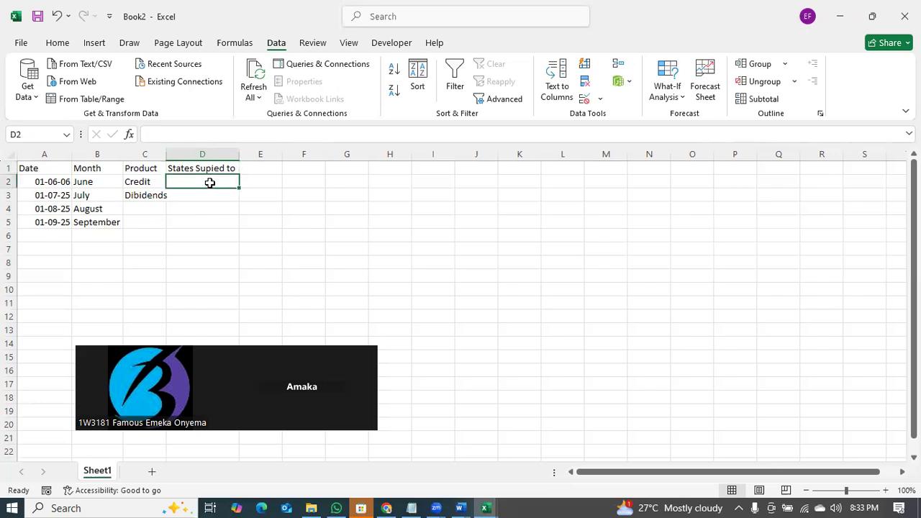
{"action": "type", "text": "Eko"}
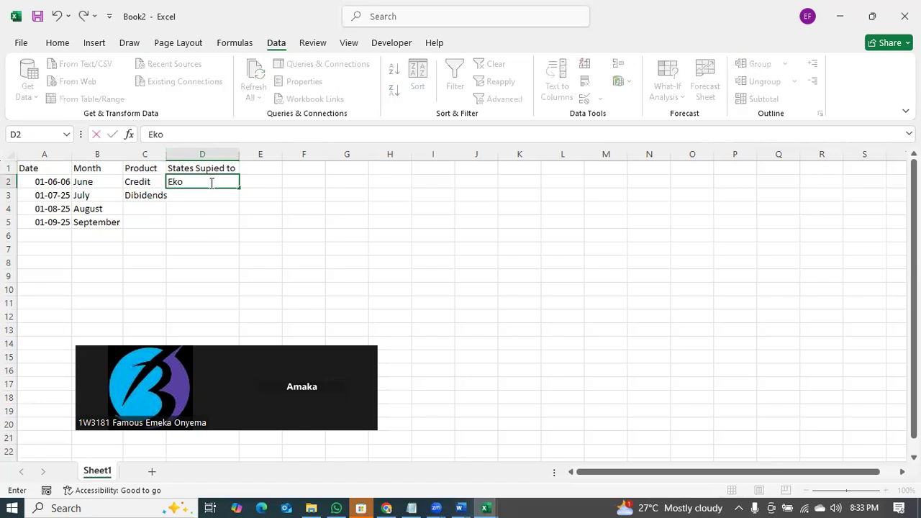
{"action": "key", "text": "Return"}
{"action": "left_click", "coordinate": [209, 185]}
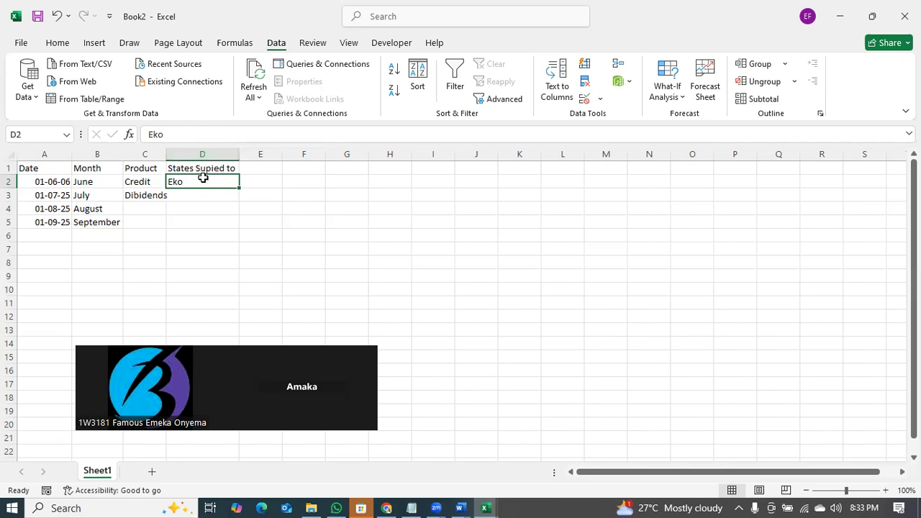
{"action": "key", "text": "Delete"}
{"action": "left_click", "coordinate": [203, 153]}
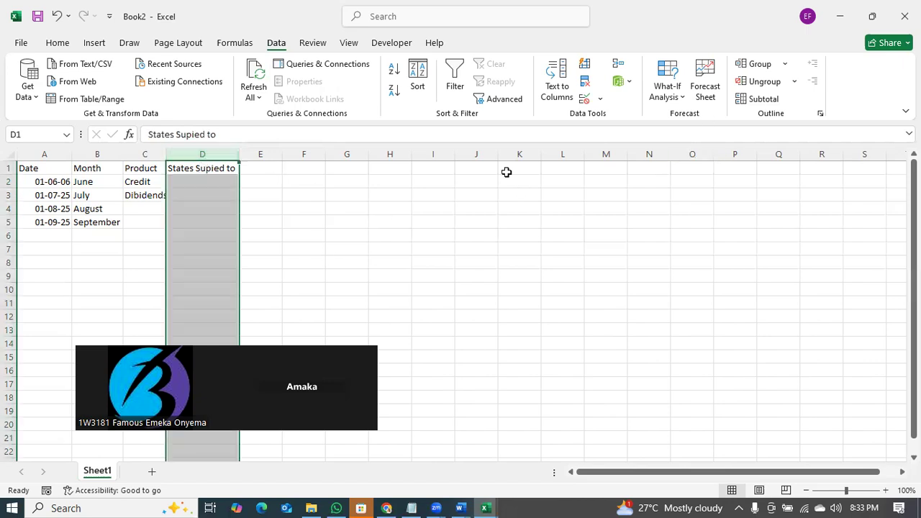
{"action": "mouse_move", "coordinate": [44, 154]}
{"action": "left_mouse_down"}
{"action": "mouse_move", "coordinate": [83, 154]}
{"action": "mouse_move", "coordinate": [45, 154]}
{"action": "left_mouse_up"}
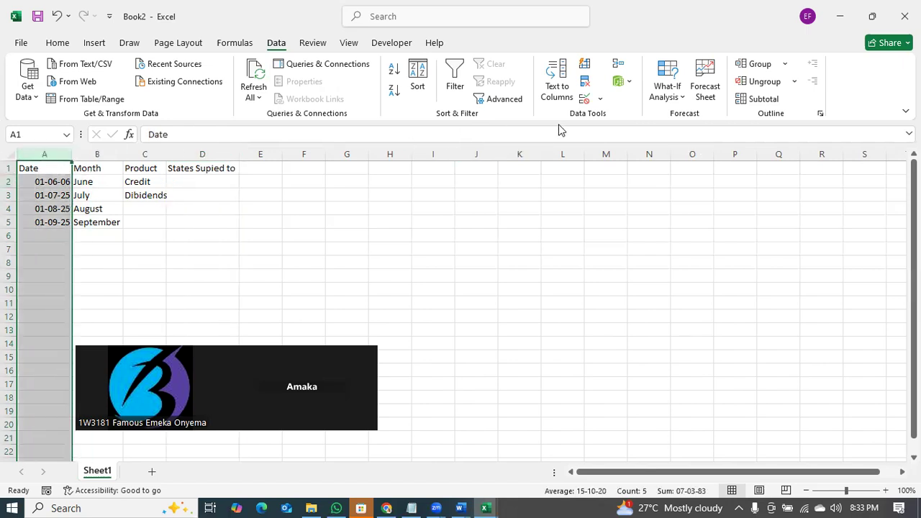
{"action": "left_click", "coordinate": [601, 101]}
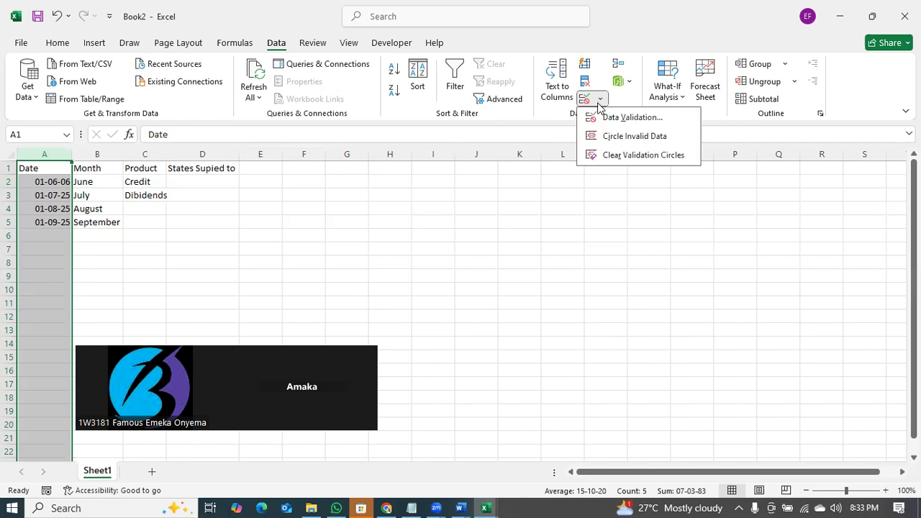
{"action": "left_click", "coordinate": [610, 117]}
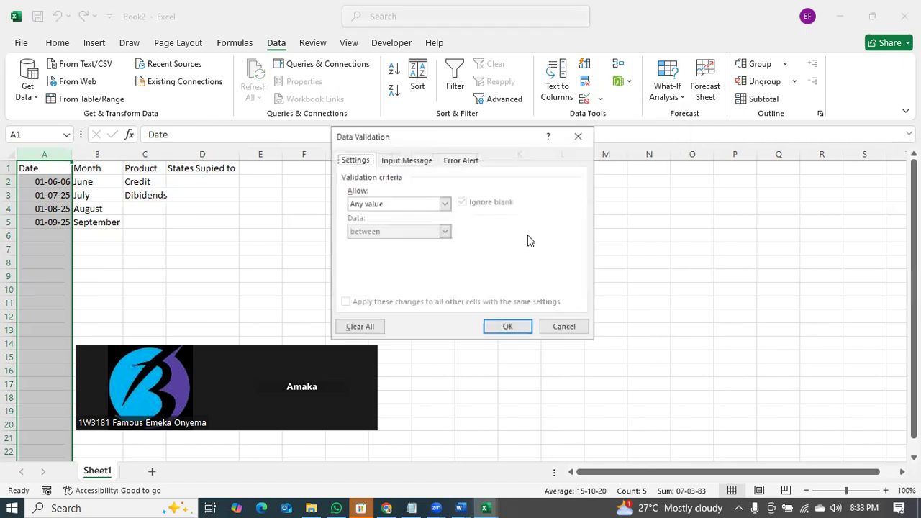
{"action": "left_click", "coordinate": [444, 204]}
{"action": "left_click", "coordinate": [393, 252]}
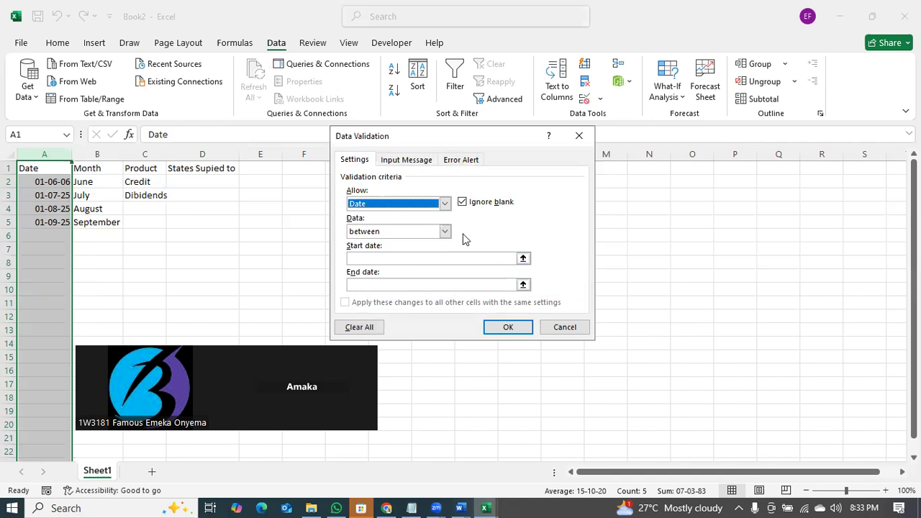
{"action": "left_click", "coordinate": [445, 231]}
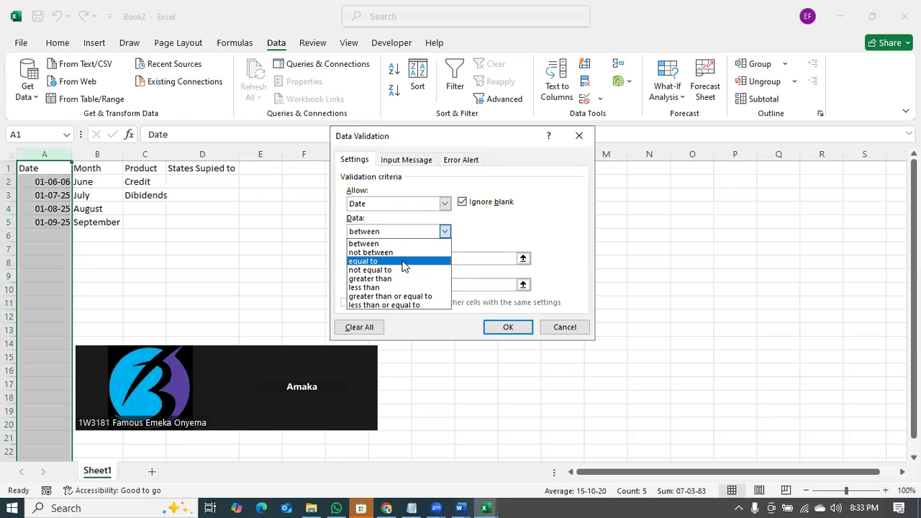
{"action": "left_click", "coordinate": [398, 296]}
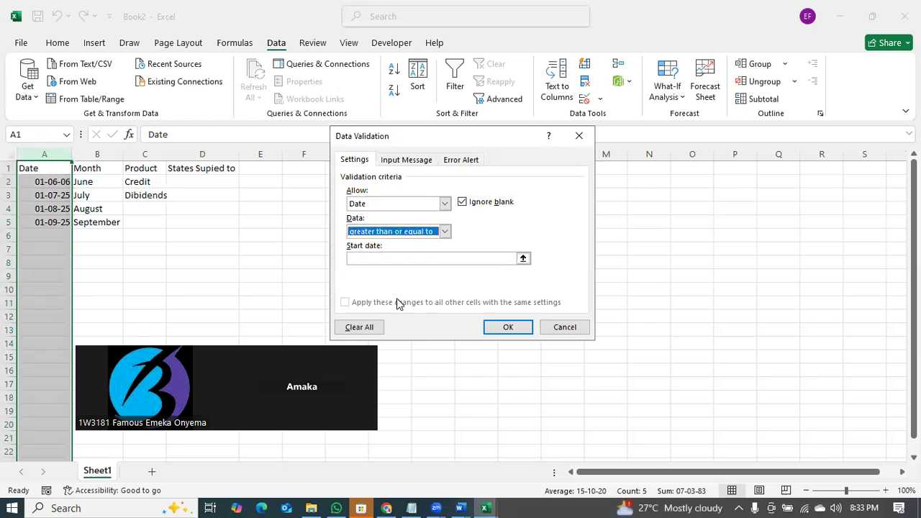
{"action": "left_click", "coordinate": [523, 259]}
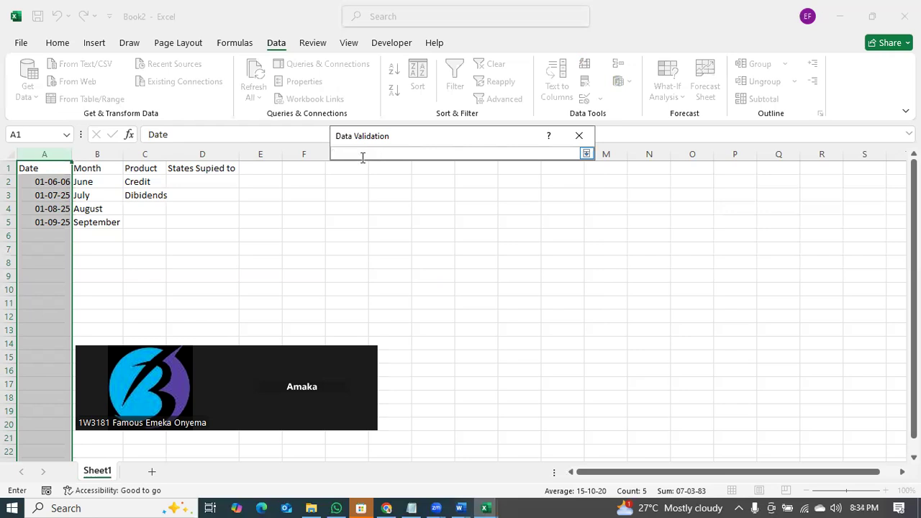
{"action": "key", "text": "Escape"}
{"action": "key", "text": "Escape"}
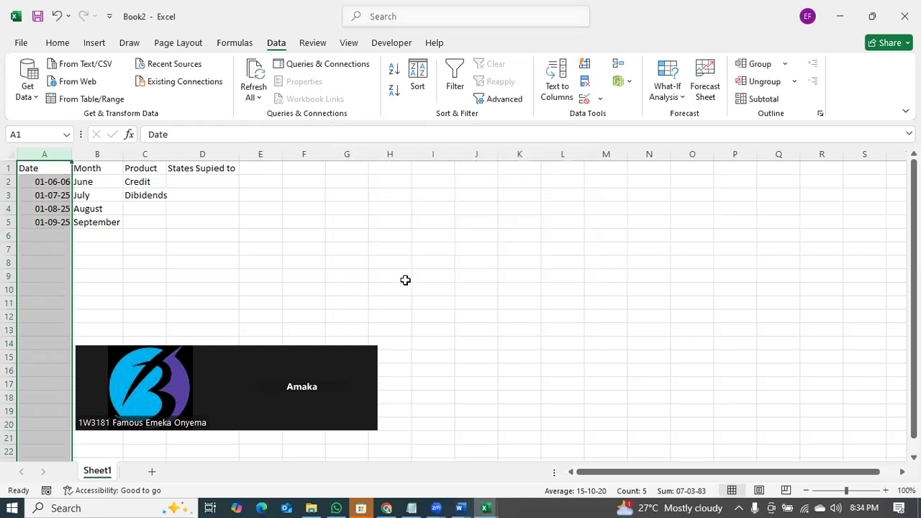
- Add a new worksheet and enter the TODAY function in its cell A1
{"action": "left_click", "coordinate": [152, 472]}
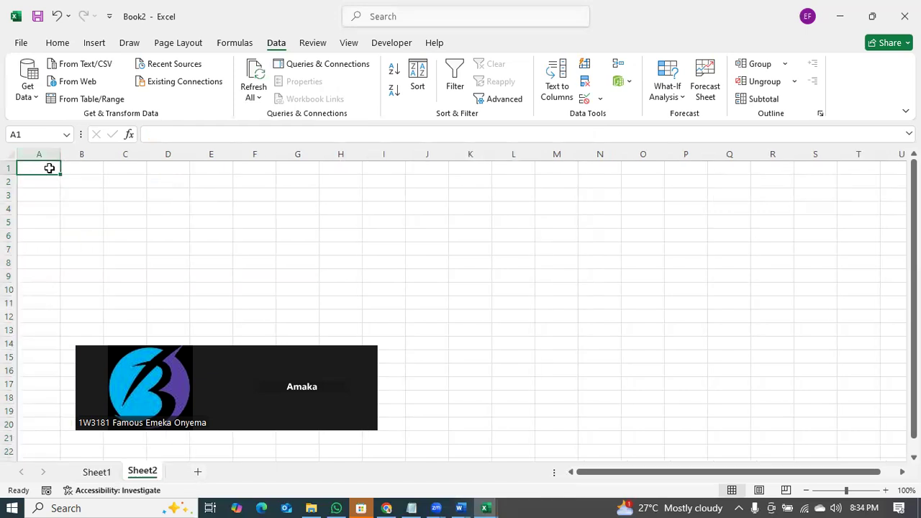
{"action": "type", "text": "=n"}
{"action": "key", "text": "BackSpace"}
{"action": "type", "text": "toda"}
{"action": "key", "text": "Tab"}
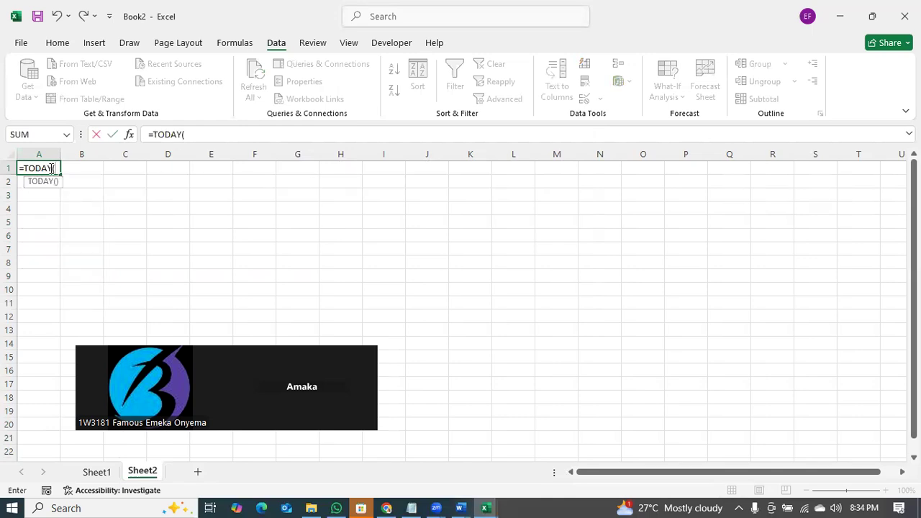
{"action": "key", "text": "Return"}
{"action": "left_click", "coordinate": [56, 168]}
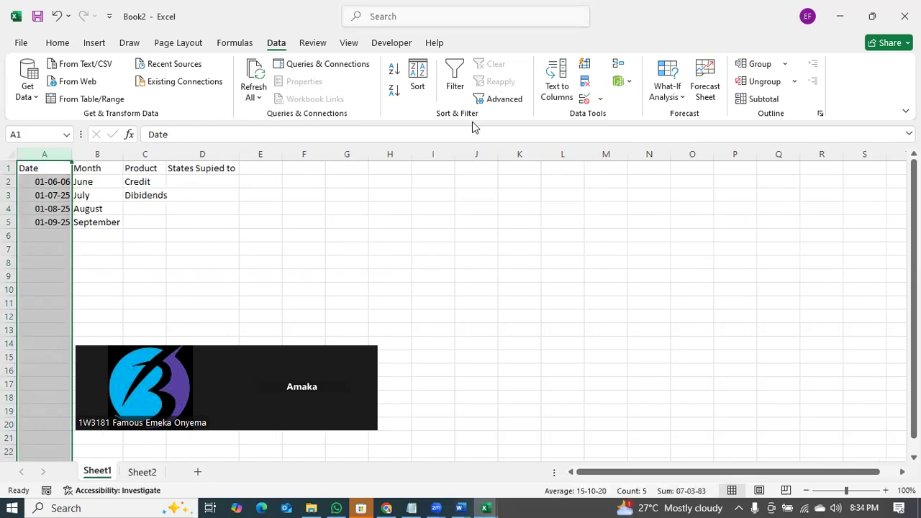
- Set the Date column's validation criteria to allow Date values greater than or equal to a start date
{"action": "left_click", "coordinate": [601, 100]}
{"action": "left_click", "coordinate": [604, 121]}
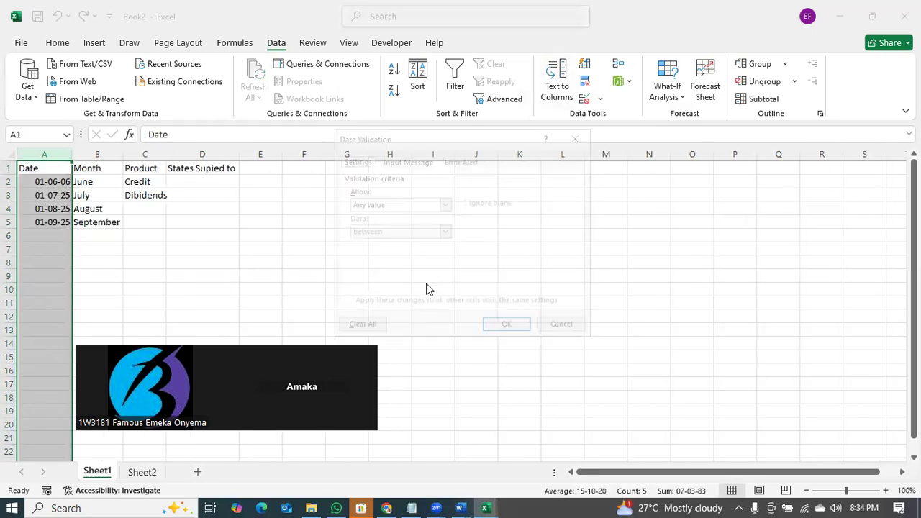
{"action": "left_click", "coordinate": [444, 204]}
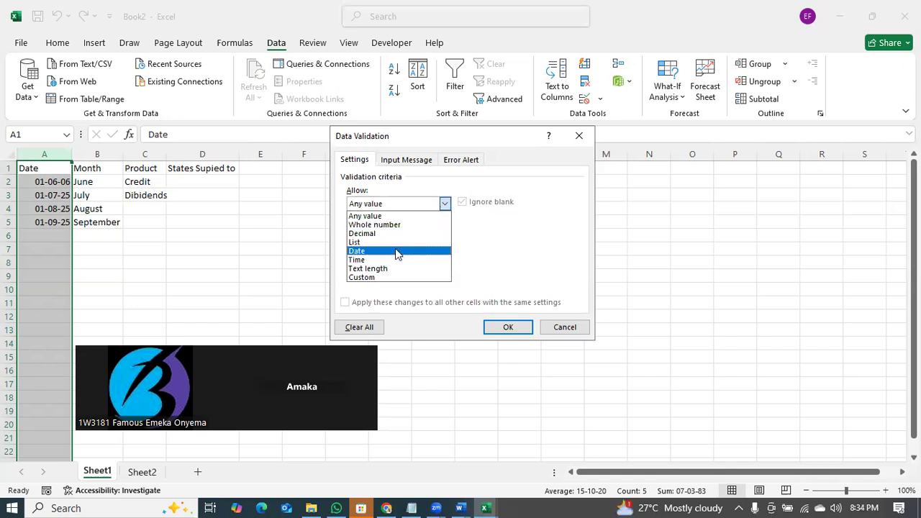
{"action": "left_click", "coordinate": [400, 251]}
{"action": "left_click", "coordinate": [444, 231]}
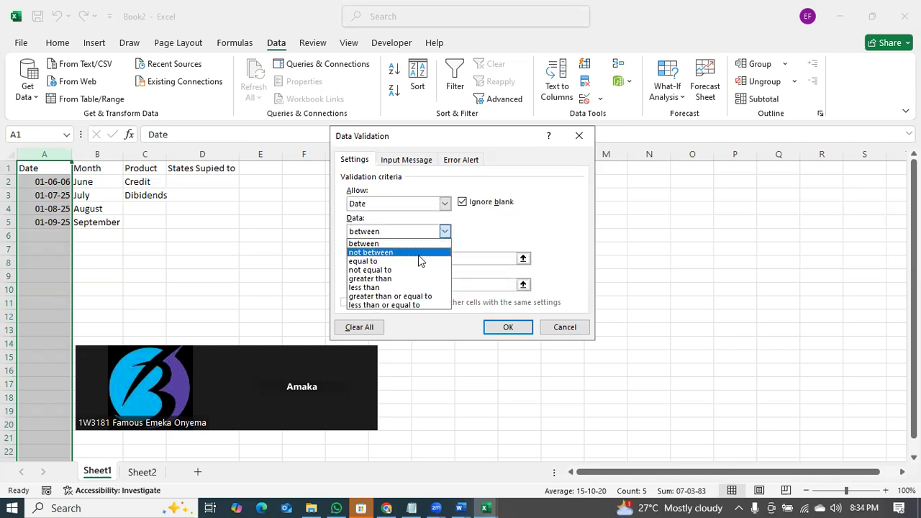
{"action": "left_click", "coordinate": [407, 296]}
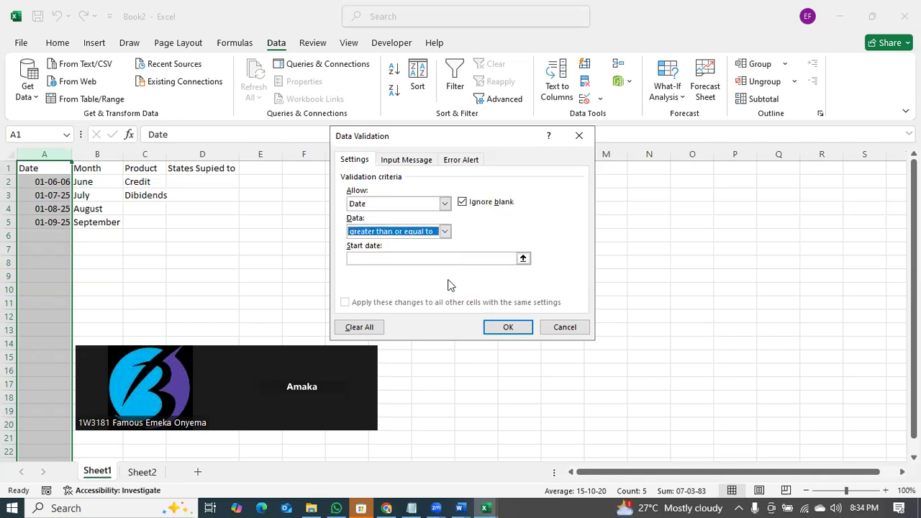
- Use cell A1 of Sheet2 as the validation's start date and apply the rule to the Date column
{"action": "left_click", "coordinate": [523, 258]}
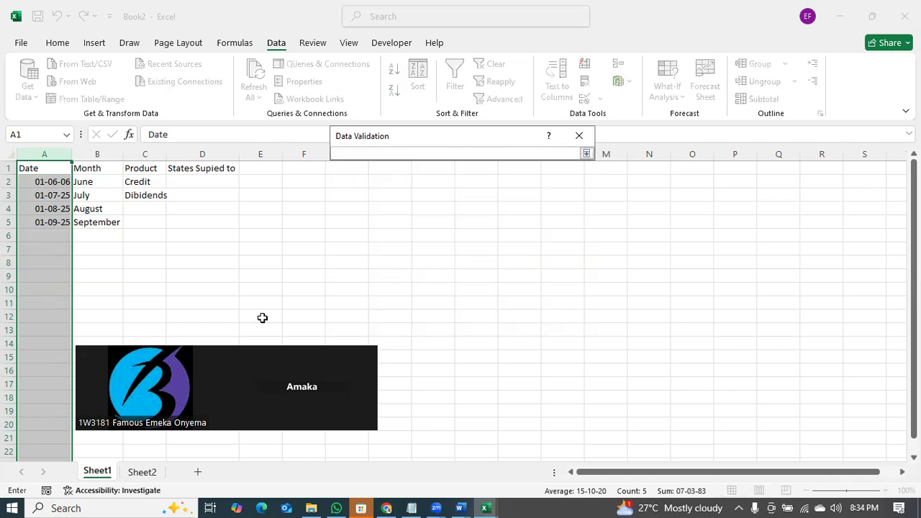
{"action": "left_click", "coordinate": [147, 475]}
{"action": "left_click", "coordinate": [40, 169]}
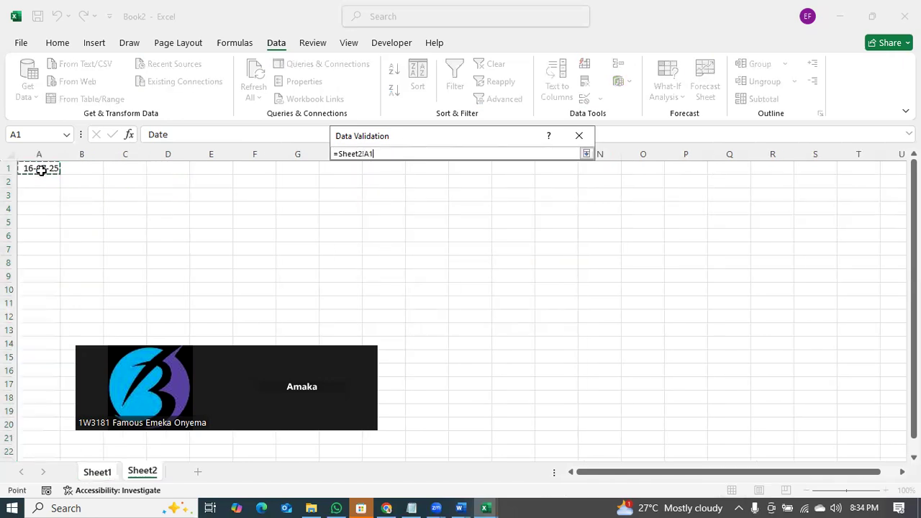
{"action": "key", "text": "Return"}
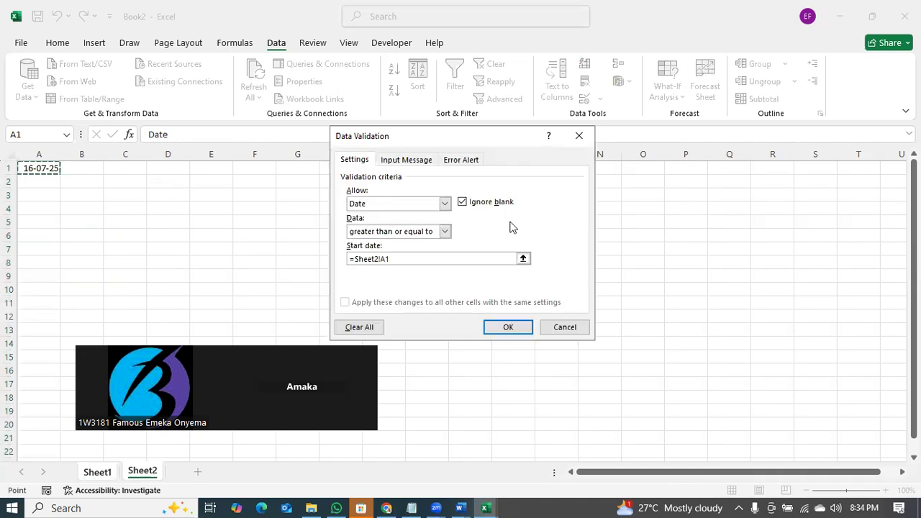
{"action": "left_click", "coordinate": [101, 472]}
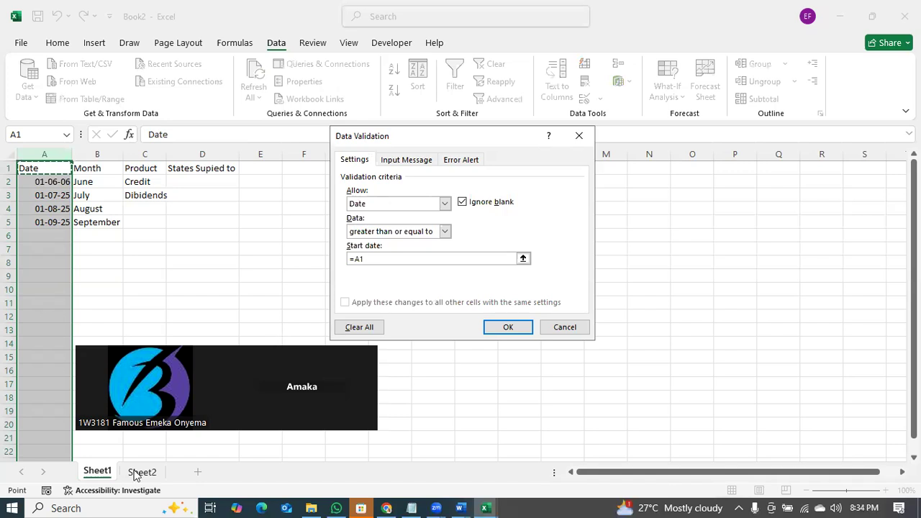
{"action": "left_click", "coordinate": [508, 327]}
- Test the date rule by entering 01-06-25 in cell A6
{"action": "left_click", "coordinate": [230, 242]}
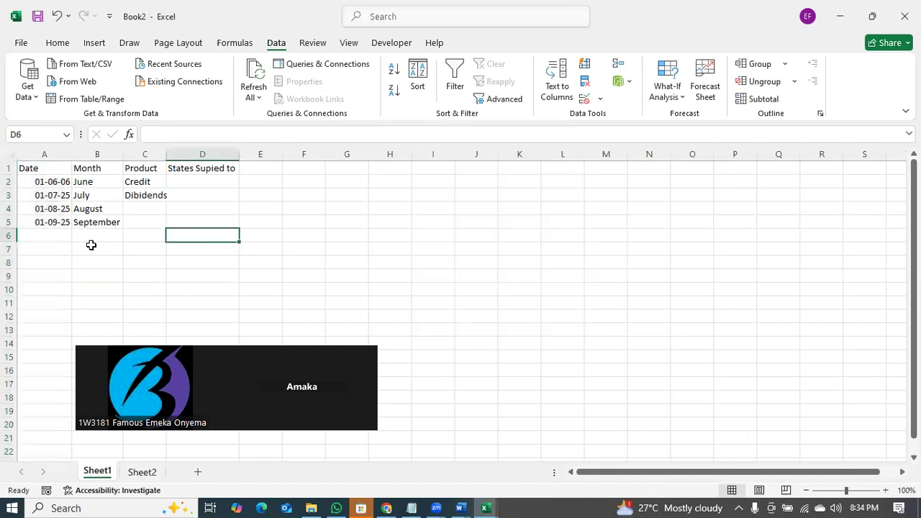
{"action": "left_click", "coordinate": [46, 233]}
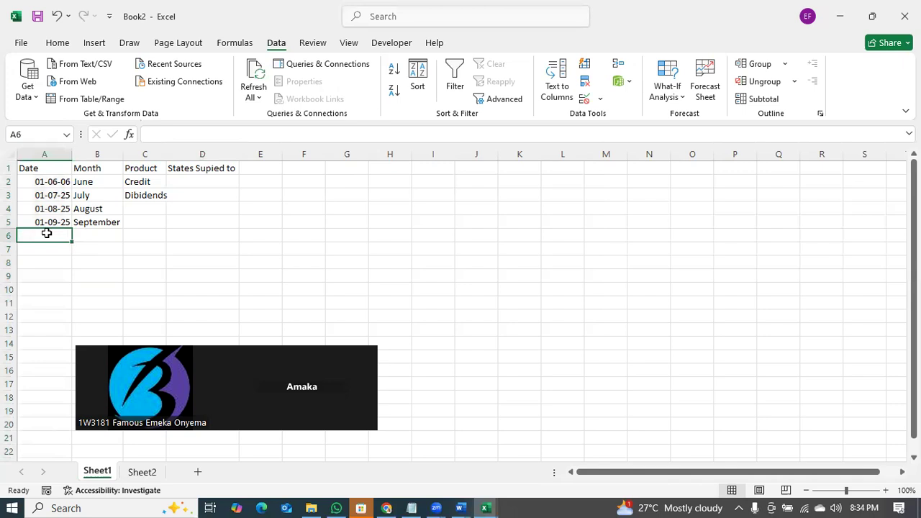
{"action": "type", "text": "01-06"}
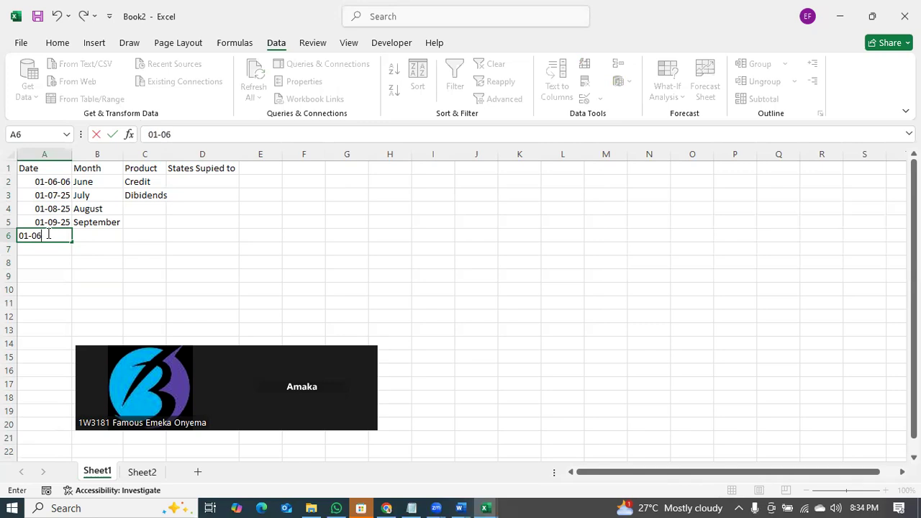
{"action": "type", "text": "-25"}
{"action": "key", "text": "Return"}
{"action": "left_click", "coordinate": [64, 236]}
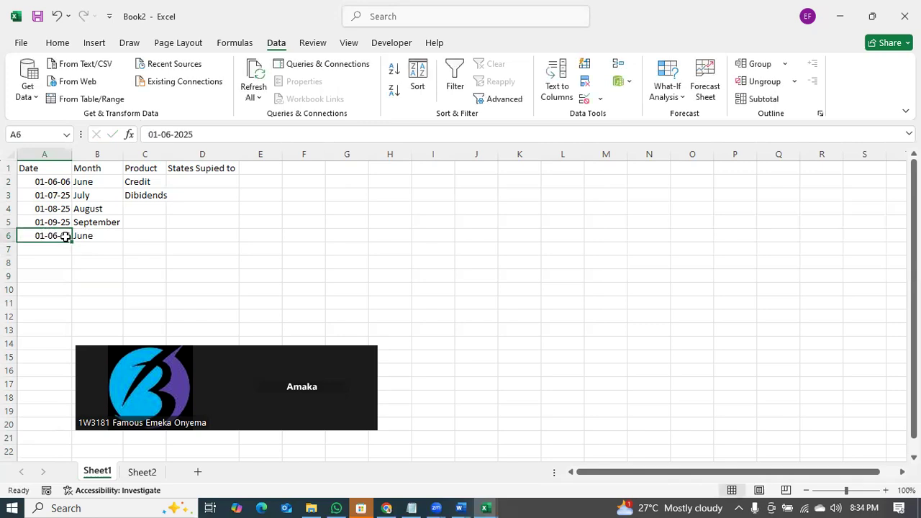
- Reselect Sheet2's cell A1 as the Date column's validation start date and apply it to all cells with the same settings
{"action": "left_click", "coordinate": [59, 148]}
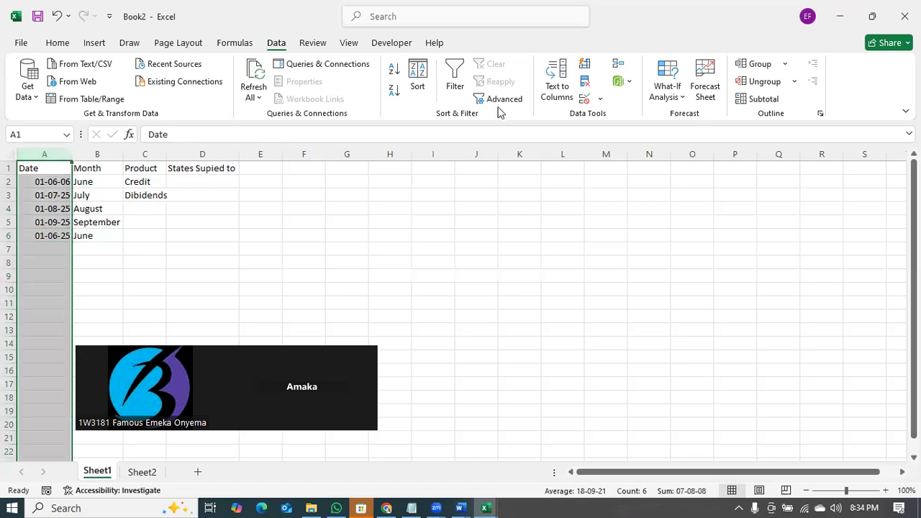
{"action": "left_click", "coordinate": [601, 98]}
{"action": "left_click", "coordinate": [606, 142]}
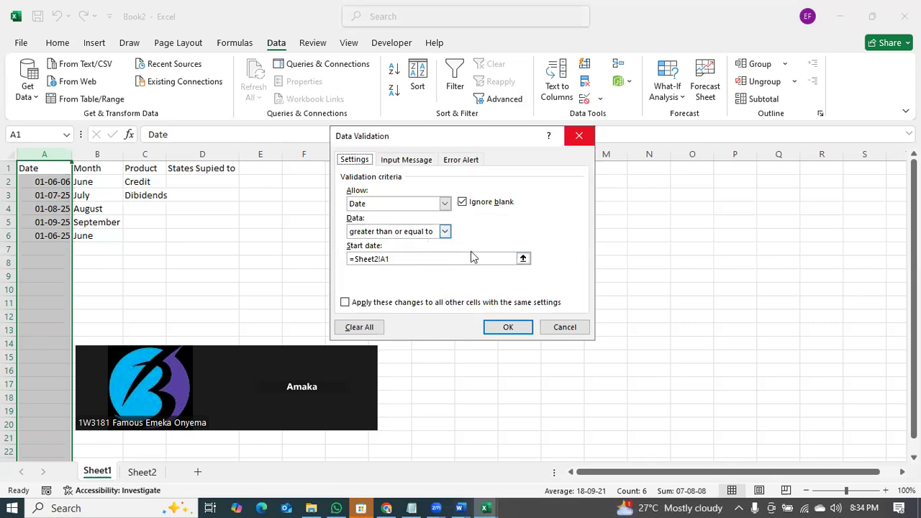
{"action": "left_click", "coordinate": [524, 258]}
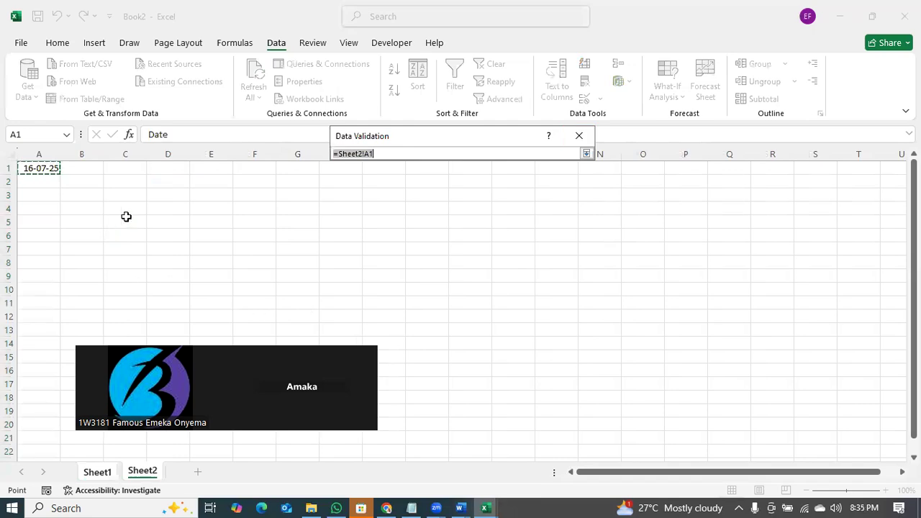
{"action": "left_click", "coordinate": [57, 43]}
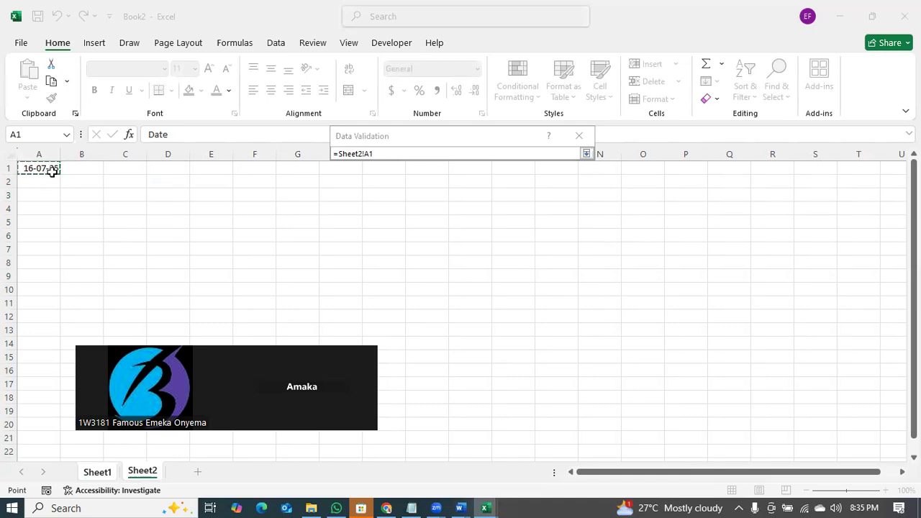
{"action": "left_click", "coordinate": [384, 153]}
{"action": "double_click", "coordinate": [354, 157]}
{"action": "key", "text": "BackSpace"}
{"action": "left_click", "coordinate": [44, 167]}
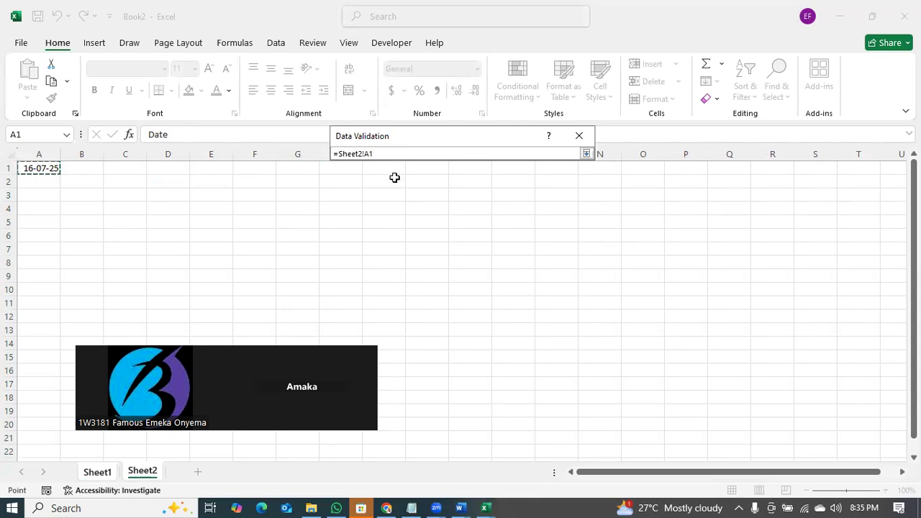
{"action": "key", "text": "Return"}
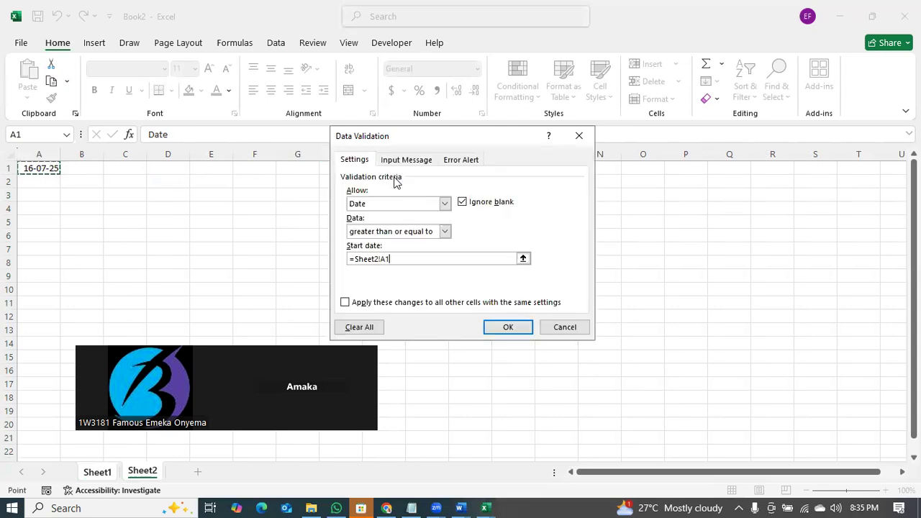
{"action": "left_click", "coordinate": [346, 303]}
{"action": "left_click", "coordinate": [502, 328]}
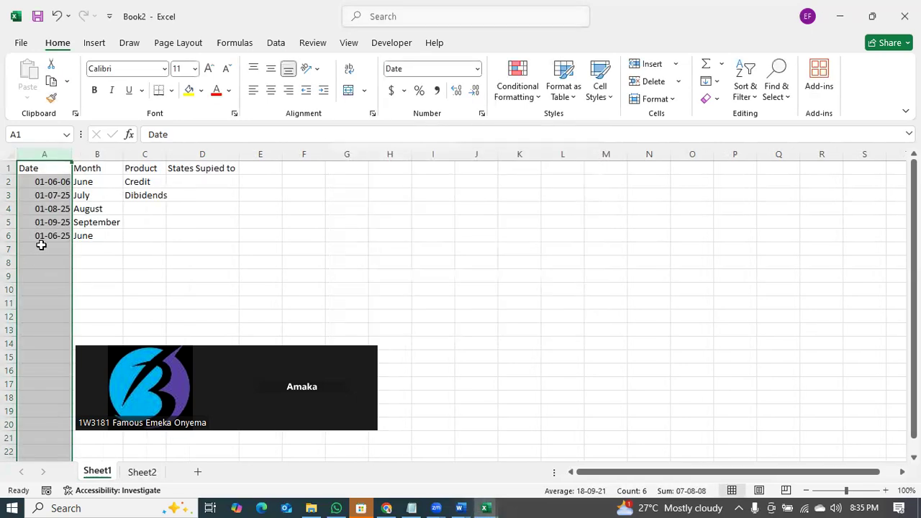
- Test the reapplied date rule by entering 01-03-25 in cell A7
{"action": "left_click", "coordinate": [41, 245]}
{"action": "type", "text": "01-03-25"}
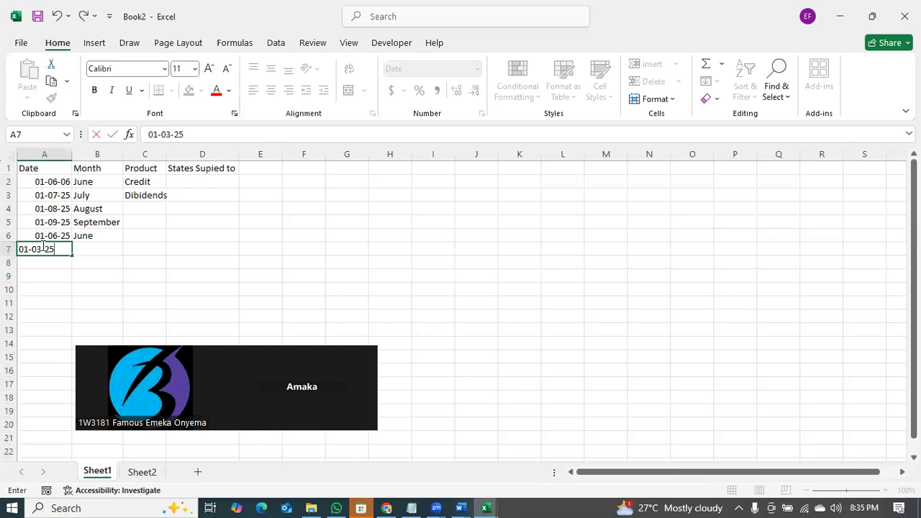
{"action": "key", "text": "Return"}
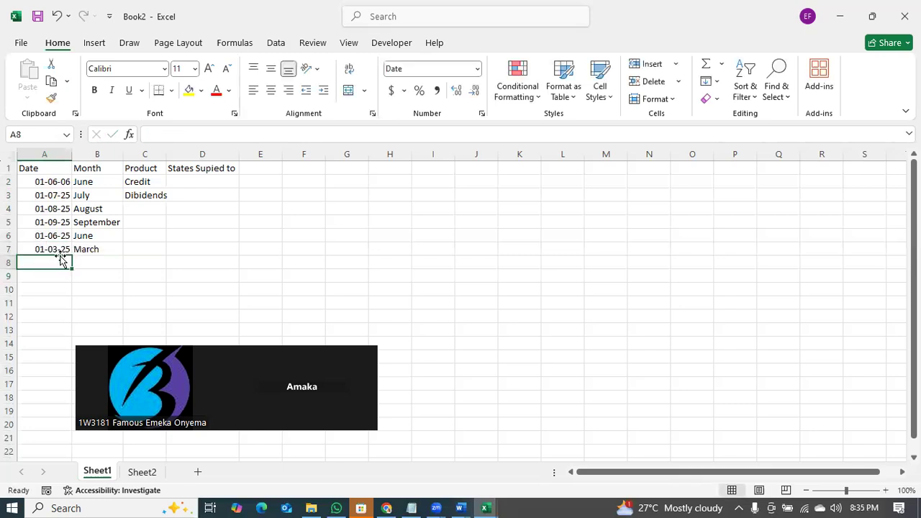
{"action": "left_click", "coordinate": [67, 250]}
- Change the Date column's validation condition to equal to Sheet2's cell A1 and apply it to all cells with the same settings
{"action": "left_click", "coordinate": [54, 153]}
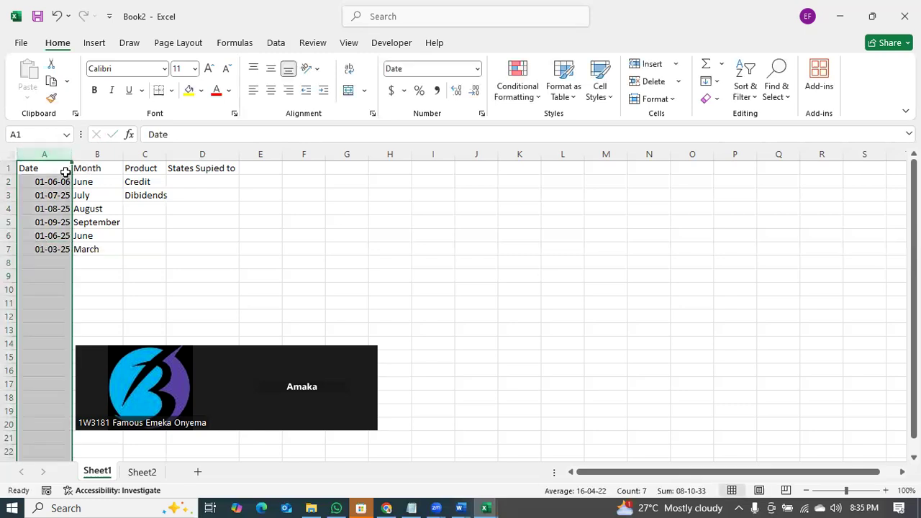
{"action": "left_click", "coordinate": [276, 42]}
{"action": "left_click", "coordinate": [599, 98]}
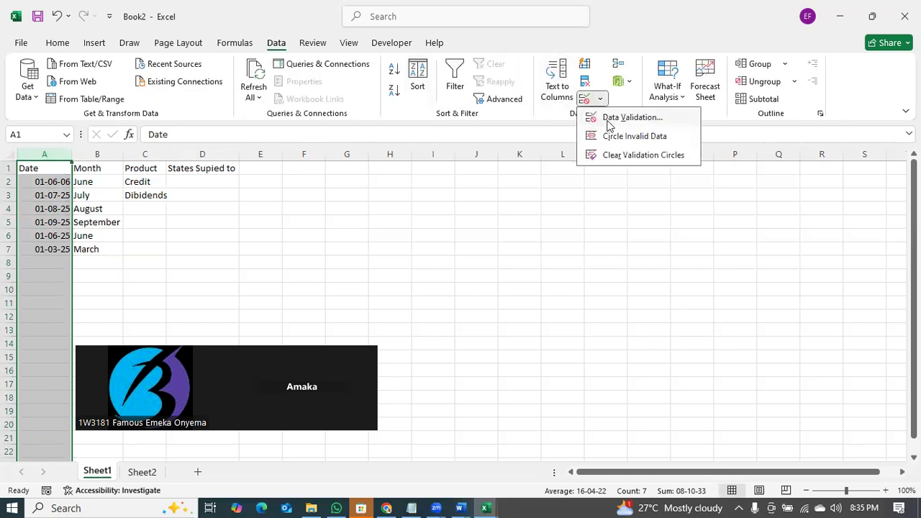
{"action": "left_click", "coordinate": [609, 119]}
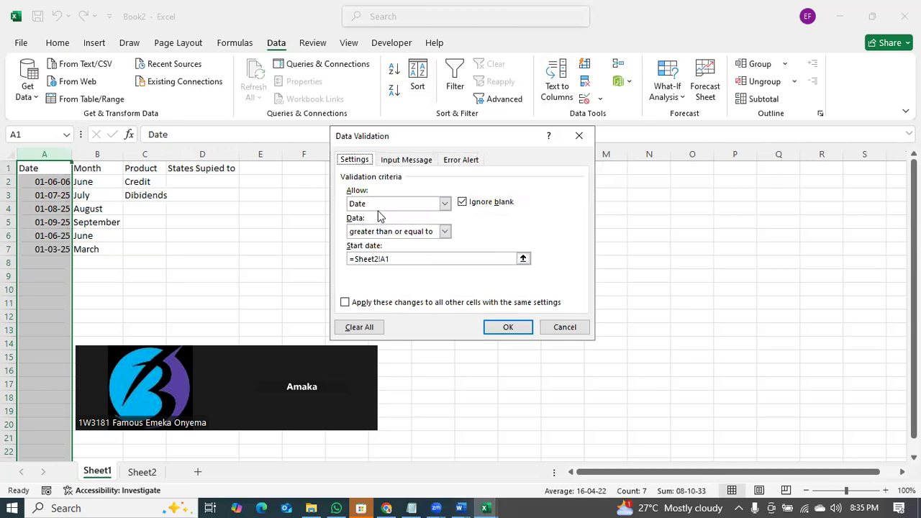
{"action": "left_click", "coordinate": [381, 233]}
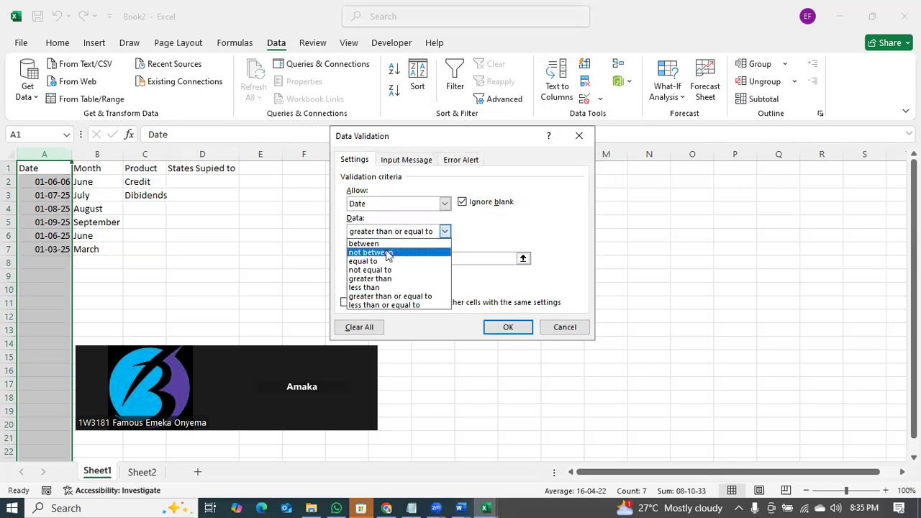
{"action": "left_click", "coordinate": [367, 262]}
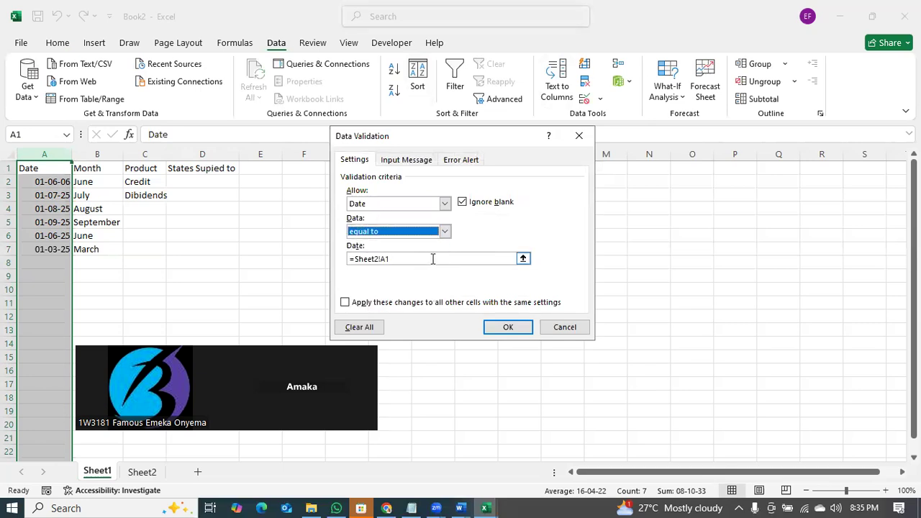
{"action": "left_click", "coordinate": [345, 302]}
{"action": "left_click", "coordinate": [506, 328]}
- Clear all the dates in cells A2 to A7, keeping the Date heading
{"action": "left_click", "coordinate": [64, 182]}
{"action": "left_click_drag", "start_coordinate": [63, 182], "coordinate": [54, 249]}
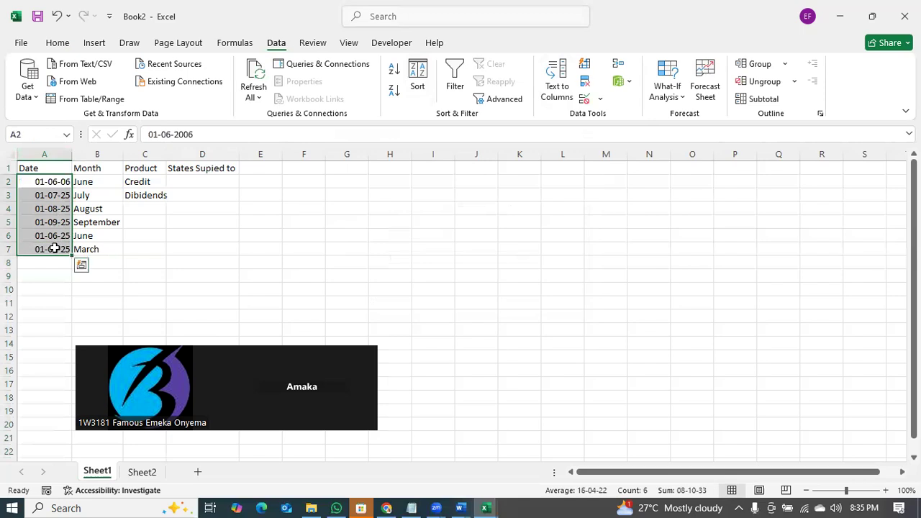
{"action": "key", "text": "Delete"}
{"action": "left_click", "coordinate": [56, 181]}
- Review the Date column's data validation settings and close them without changes
{"action": "left_click", "coordinate": [43, 154]}
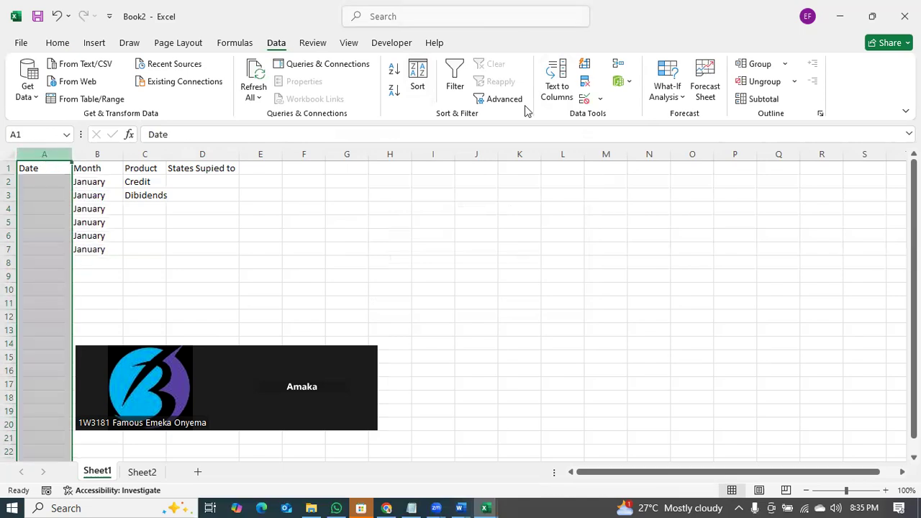
{"action": "left_click", "coordinate": [598, 98]}
{"action": "left_click", "coordinate": [619, 117]}
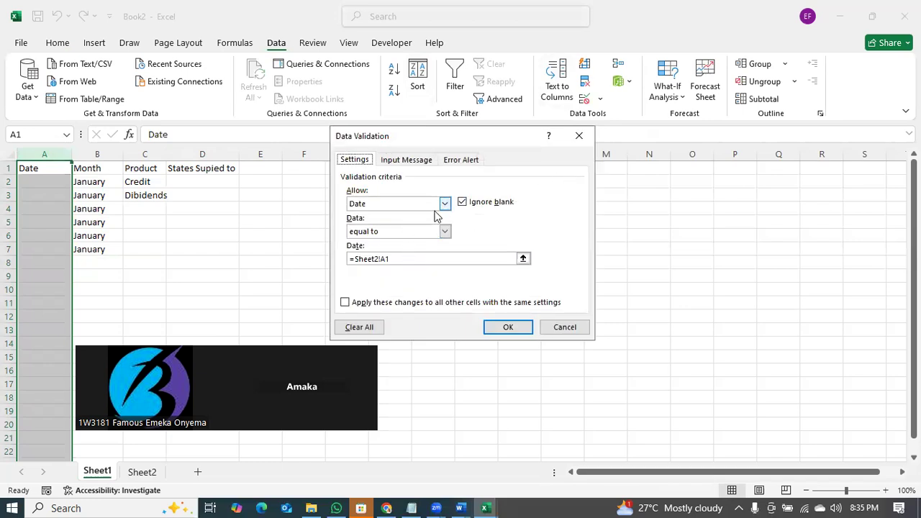
{"action": "left_click", "coordinate": [508, 329]}
- Test the equal-to date rule by entering 01-01-25 in cell A2
{"action": "left_click", "coordinate": [59, 181]}
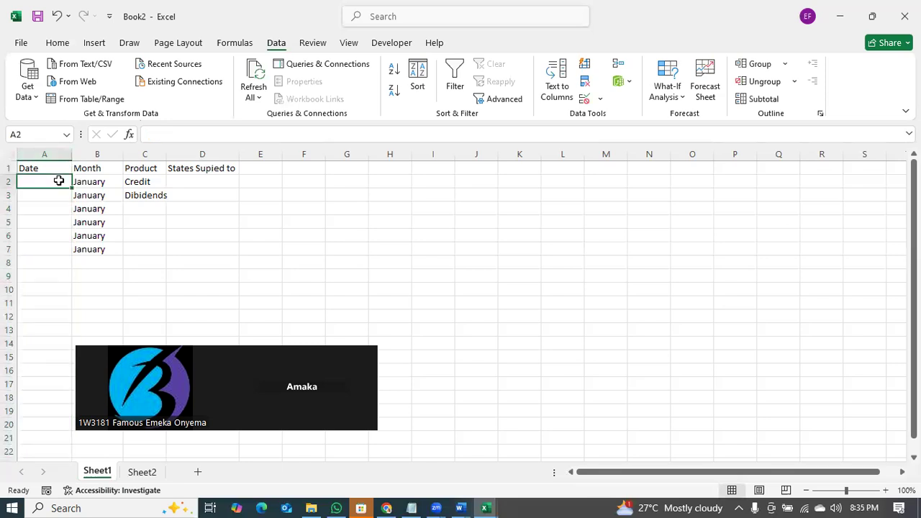
{"action": "type", "text": "01-01-"}
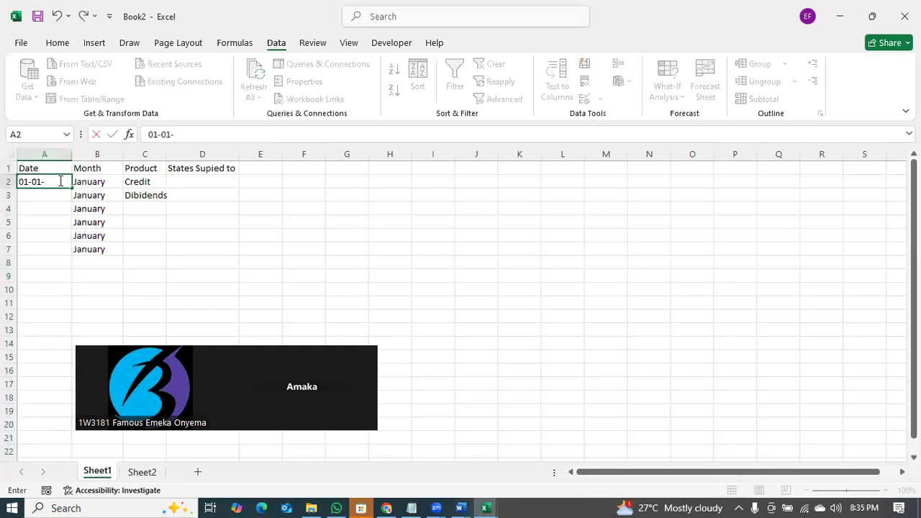
{"action": "type", "text": "25"}
{"action": "key", "text": "Return"}
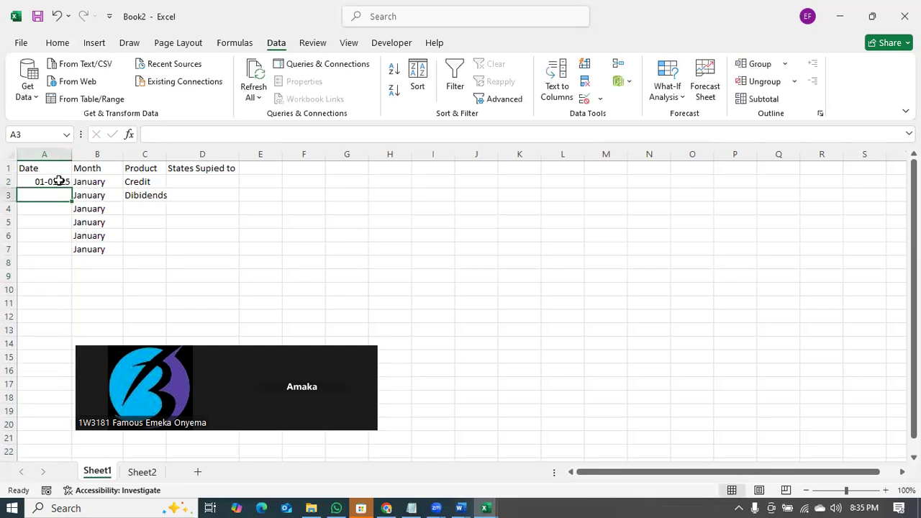
- Check the number formats available for the Date column without changing its format
{"action": "left_click", "coordinate": [51, 154]}
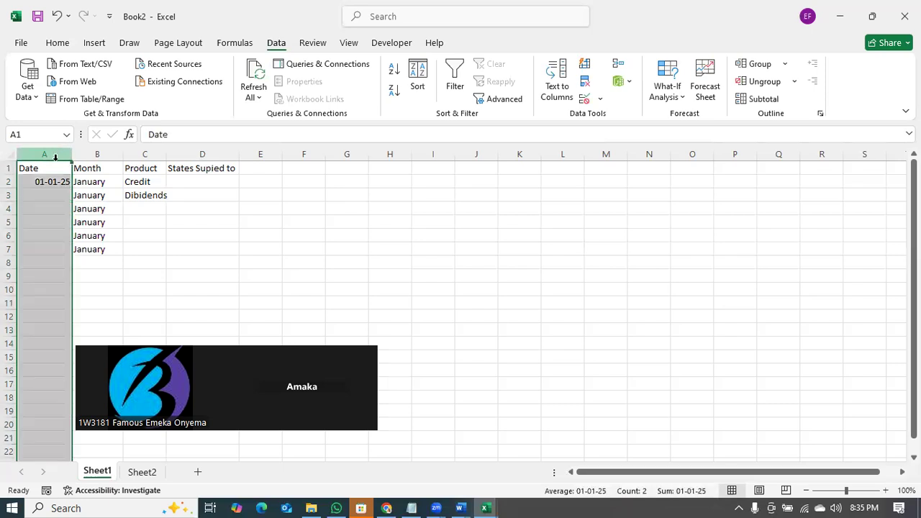
{"action": "left_click", "coordinate": [57, 43]}
{"action": "left_click", "coordinate": [475, 70]}
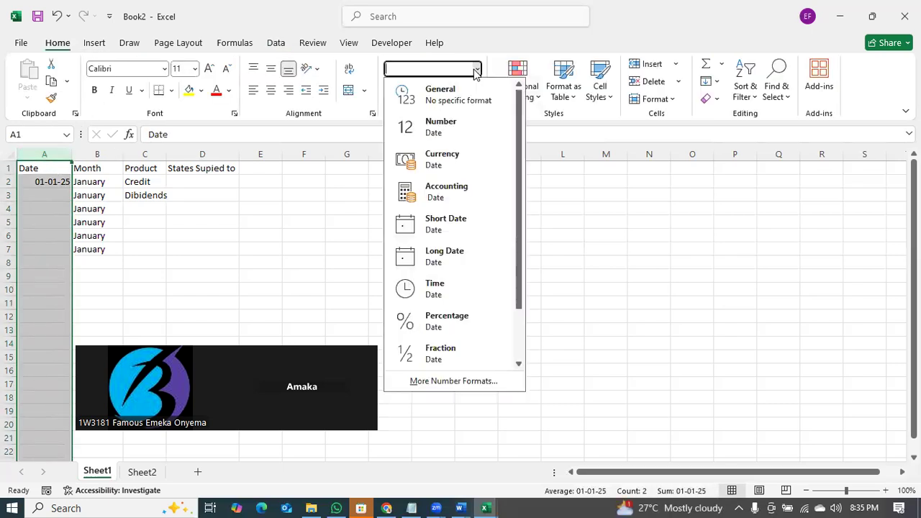
{"action": "left_click", "coordinate": [127, 254]}
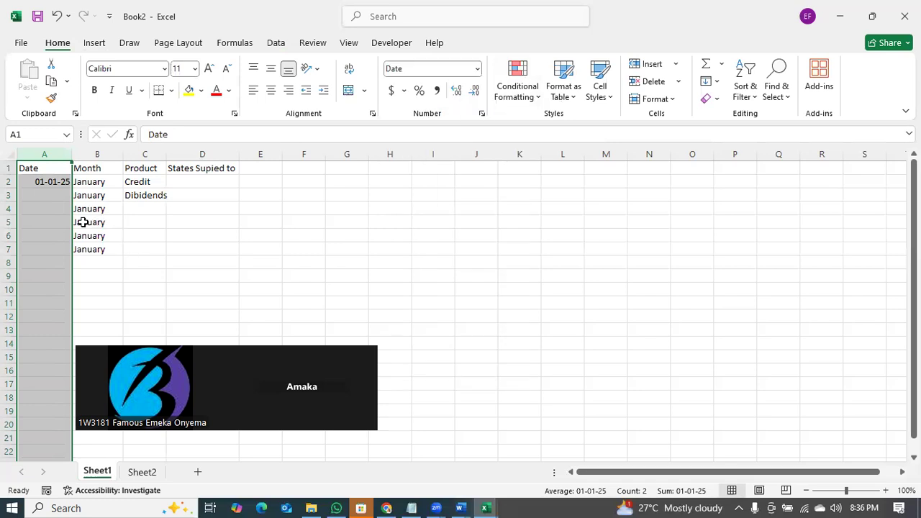
- Set cell A2's data validation to allow only a date equal to 01-05-2025
{"action": "left_click", "coordinate": [82, 222]}
{"action": "left_click", "coordinate": [46, 181]}
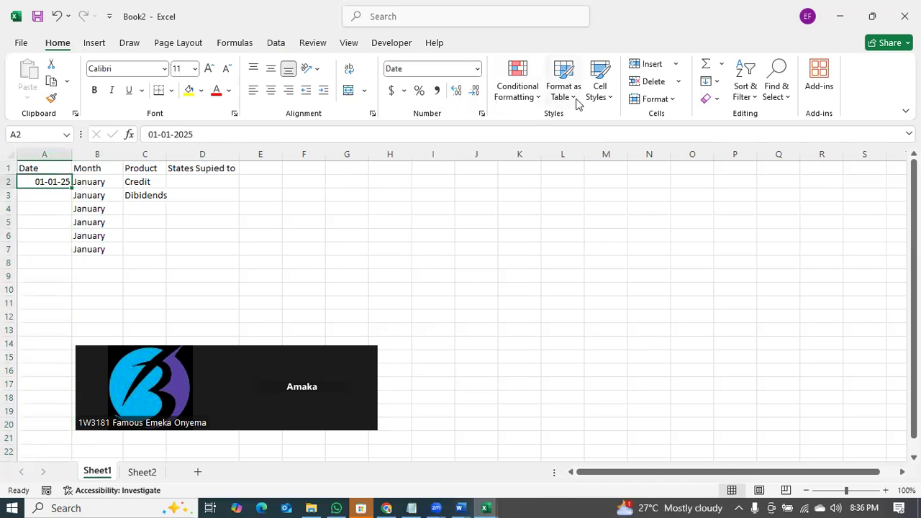
{"action": "left_click", "coordinate": [274, 43]}
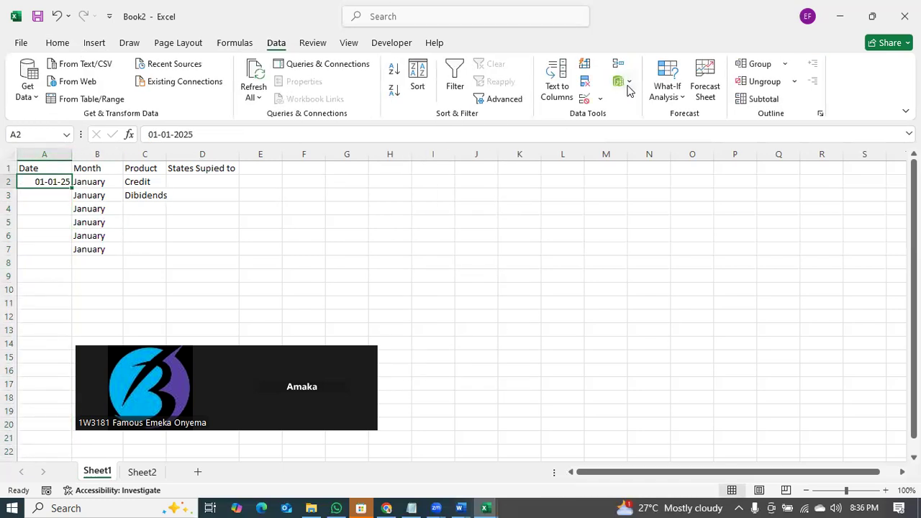
{"action": "left_click", "coordinate": [599, 99]}
{"action": "left_click", "coordinate": [631, 119]}
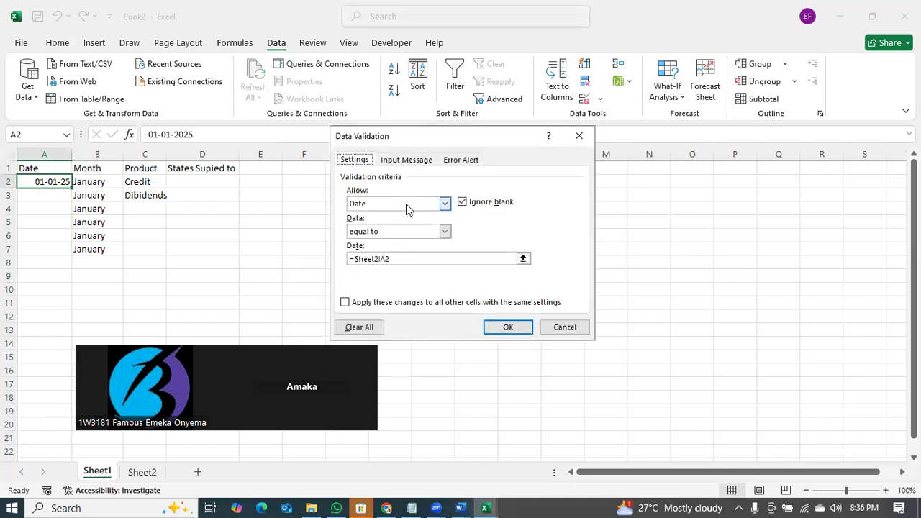
{"action": "left_click", "coordinate": [400, 258]}
{"action": "key", "text": "BackSpace"}
{"action": "key", "text": "BackSpace"}
{"action": "key", "text": "BackSpace"}
{"action": "key", "text": "BackSpace"}
{"action": "key", "text": "BackSpace"}
{"action": "key", "text": "BackSpace"}
{"action": "key", "text": "BackSpace"}
{"action": "key", "text": "BackSpace"}
{"action": "key", "text": "BackSpace"}
{"action": "key", "text": "BackSpace"}
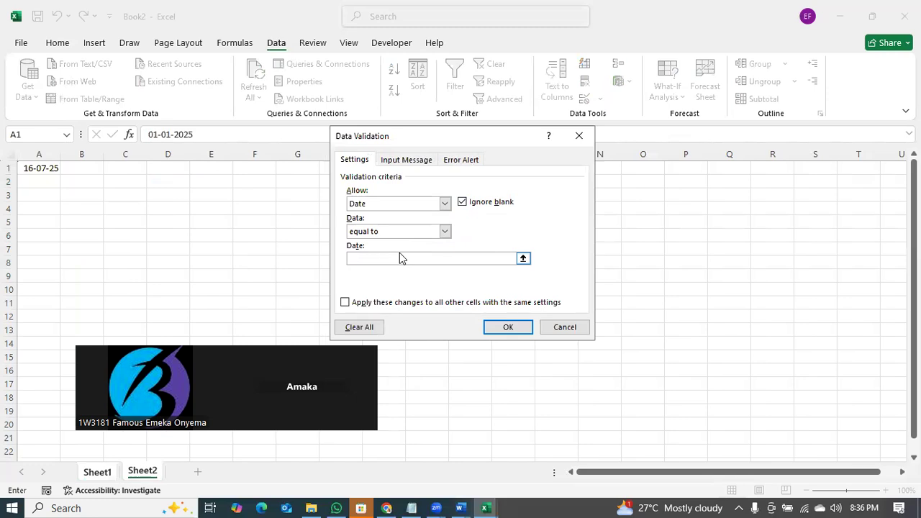
{"action": "type", "text": "01-05-2025"}
{"action": "left_click", "coordinate": [508, 328]}
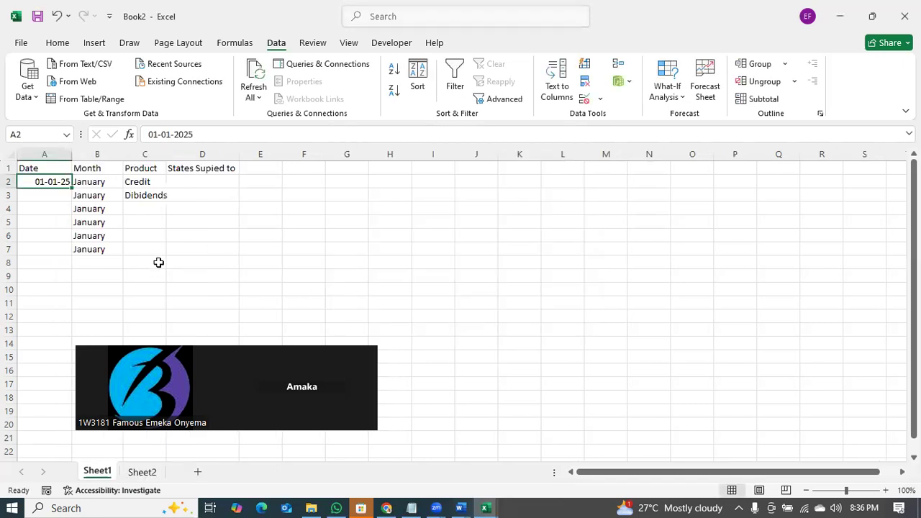
- Enter the date 01-09-25 in cell A3
{"action": "left_click", "coordinate": [57, 196]}
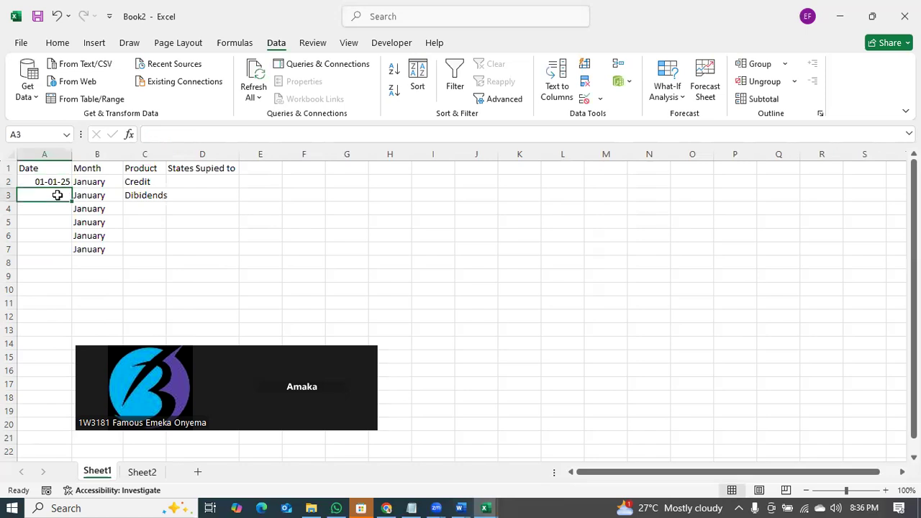
{"action": "type", "text": "01"}
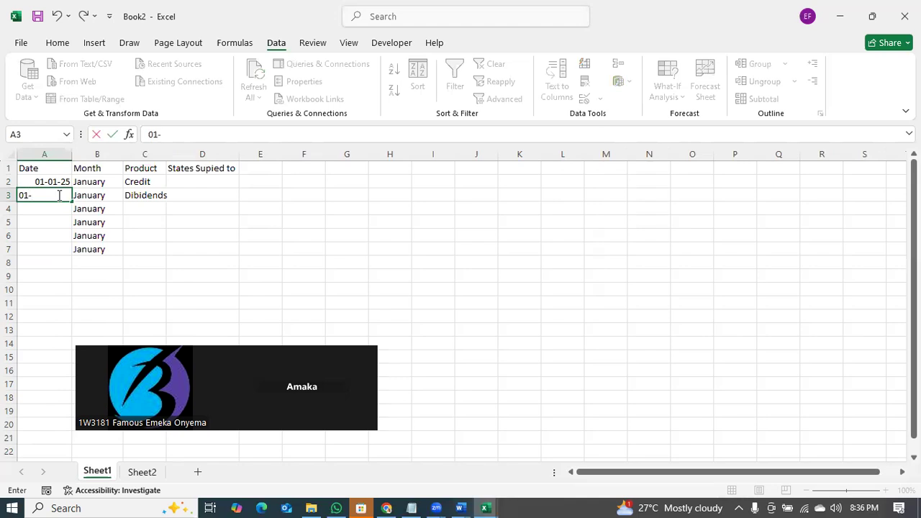
{"action": "type", "text": "-09-25"}
{"action": "key", "text": "Return"}
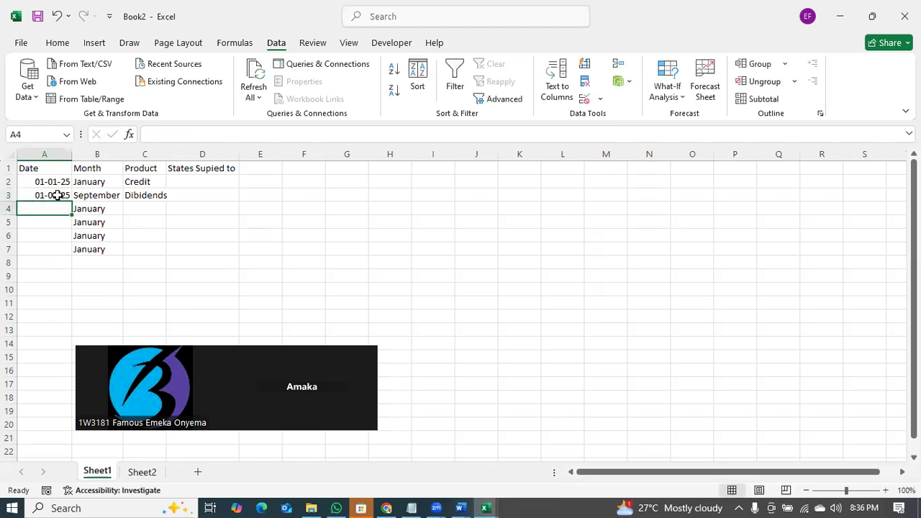
- Erase the Date column's mixed validation settings and apply an equal-to date rule using a date beginning 01-05
{"action": "left_click", "coordinate": [65, 154]}
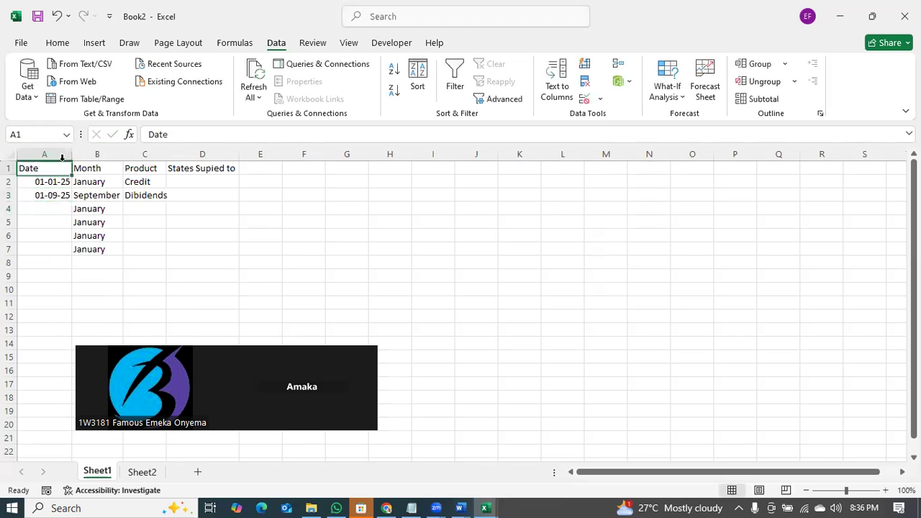
{"action": "left_click", "coordinate": [601, 98]}
{"action": "left_click", "coordinate": [619, 117]}
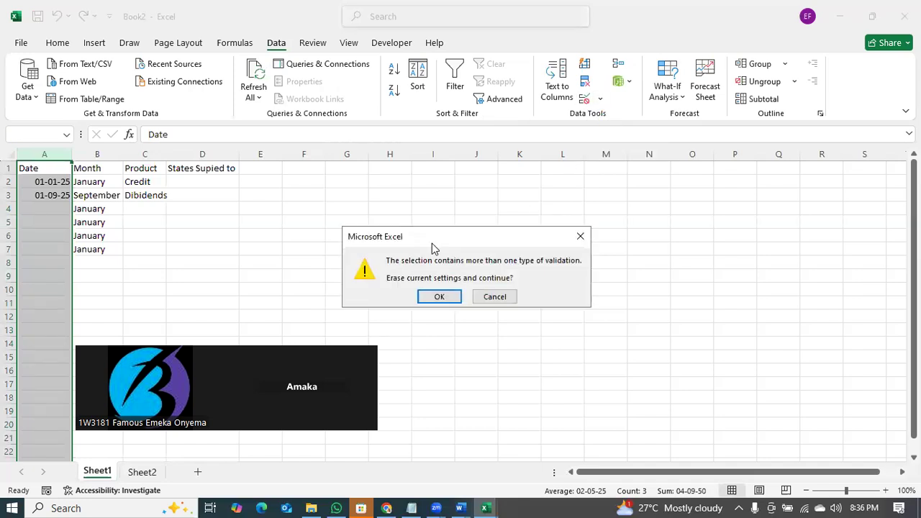
{"action": "left_click", "coordinate": [439, 297]}
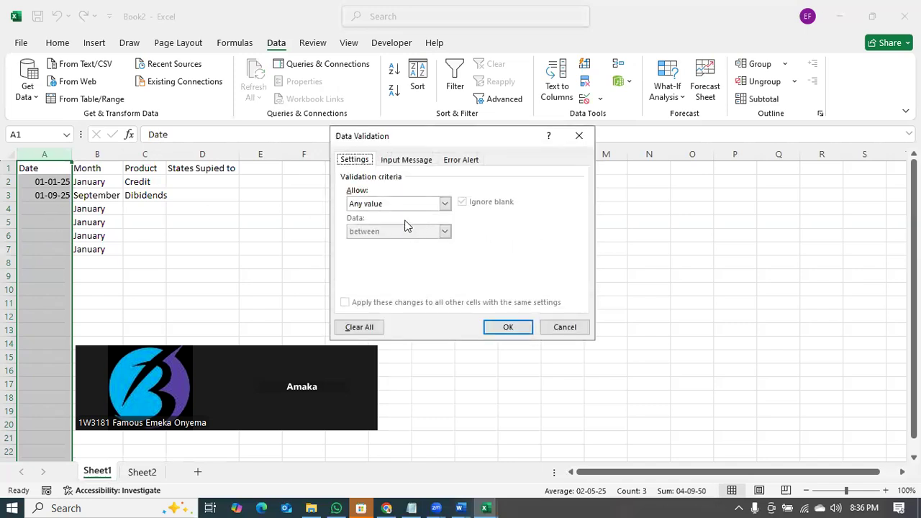
{"action": "left_click", "coordinate": [400, 203]}
{"action": "left_click", "coordinate": [385, 252]}
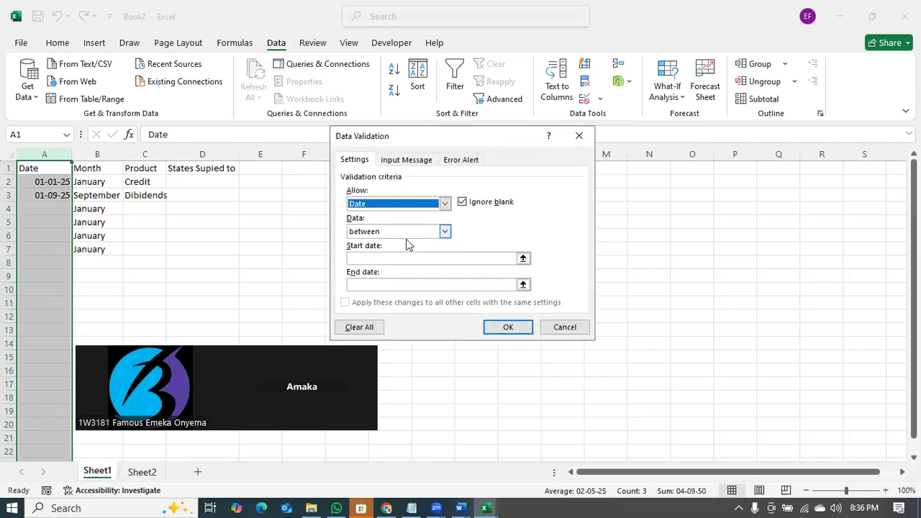
{"action": "left_click", "coordinate": [393, 231]}
{"action": "left_click", "coordinate": [393, 258]}
{"action": "left_click", "coordinate": [386, 258]}
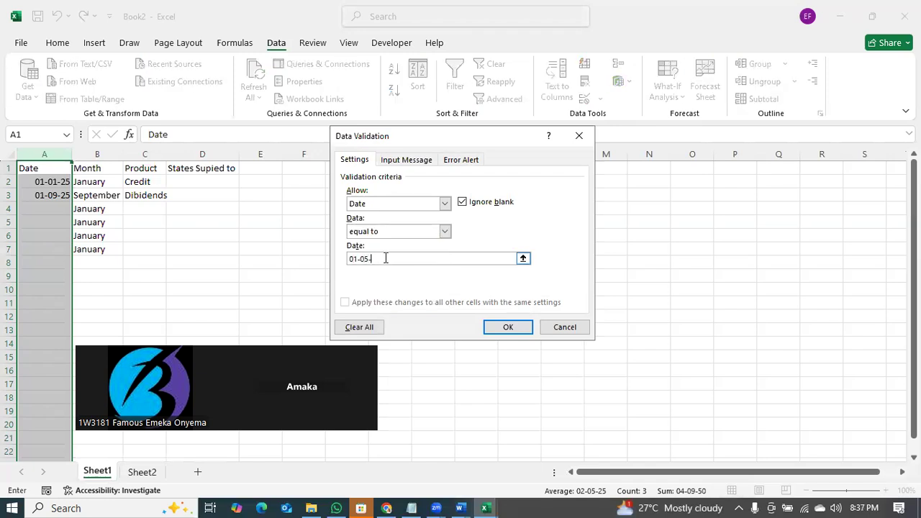
{"action": "left_click", "coordinate": [507, 327]}
- Test the column's equal-to date rule by entering 01-09-2025 in cell A4, and dismiss the alert
{"action": "left_click", "coordinate": [56, 209]}
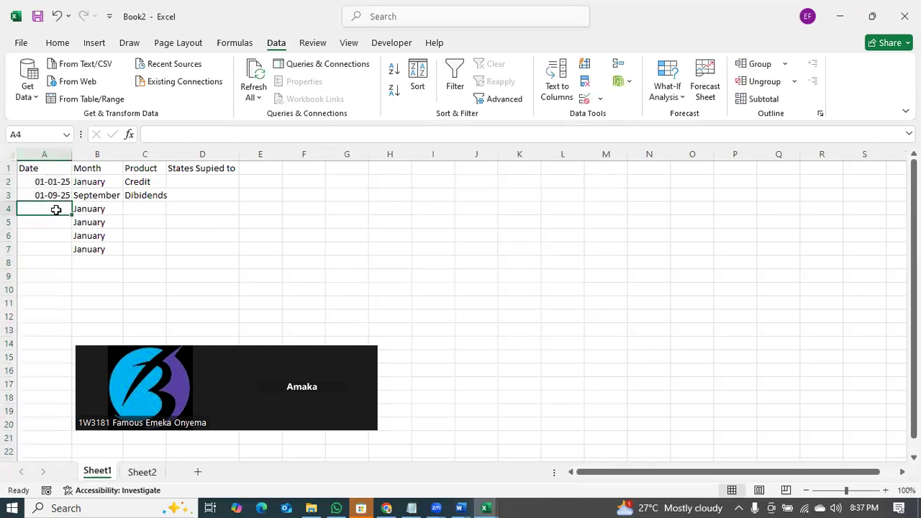
{"action": "type", "text": "01-09"}
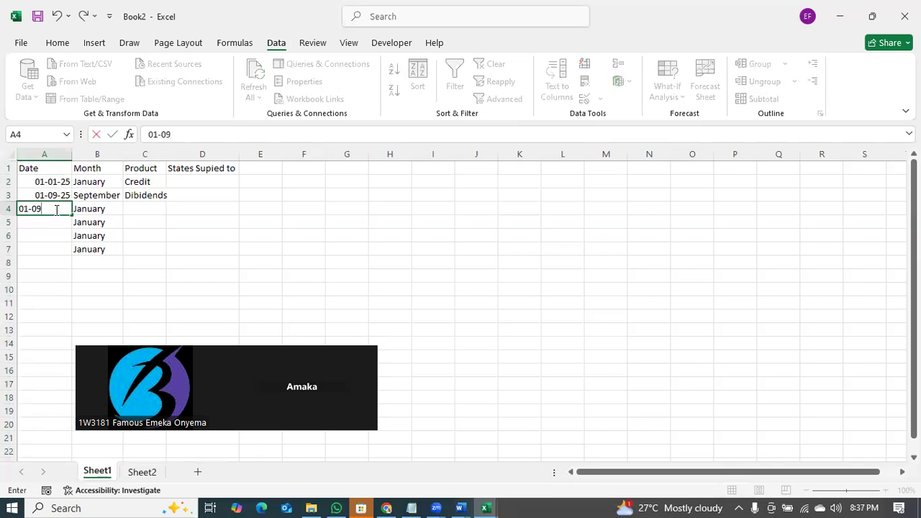
{"action": "key", "text": "Return"}
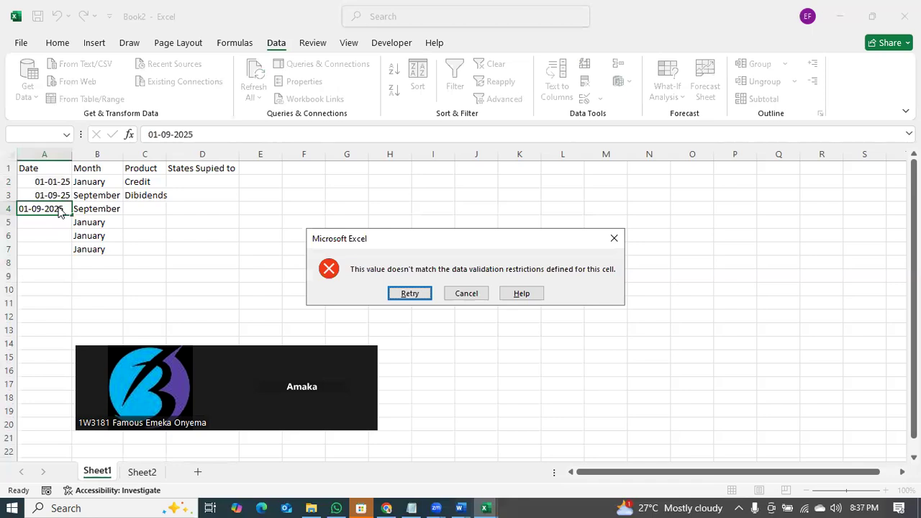
{"action": "left_click", "coordinate": [614, 239]}
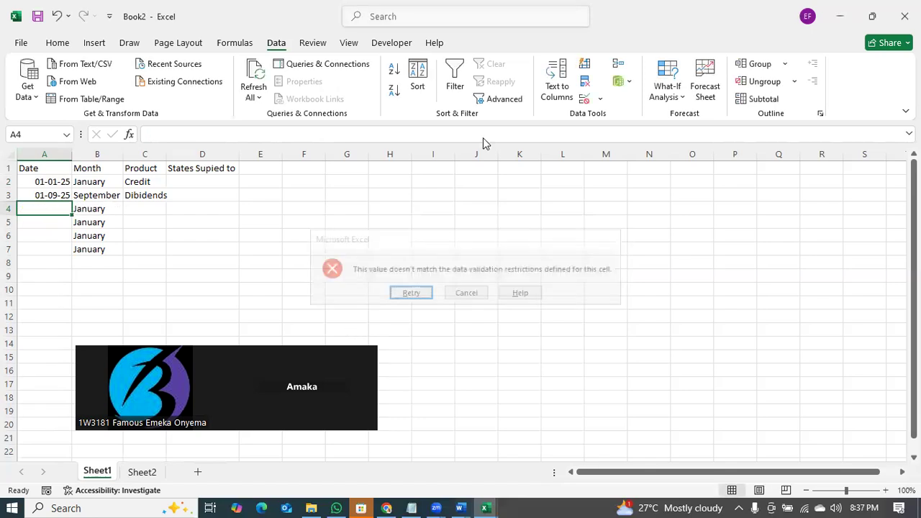
{"action": "right_click", "coordinate": [104, 467]}
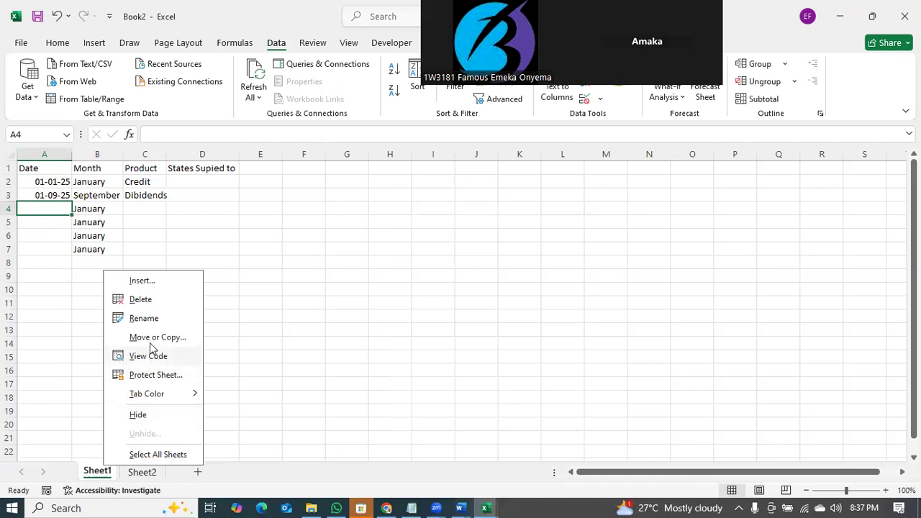
{"action": "left_click", "coordinate": [160, 280]}
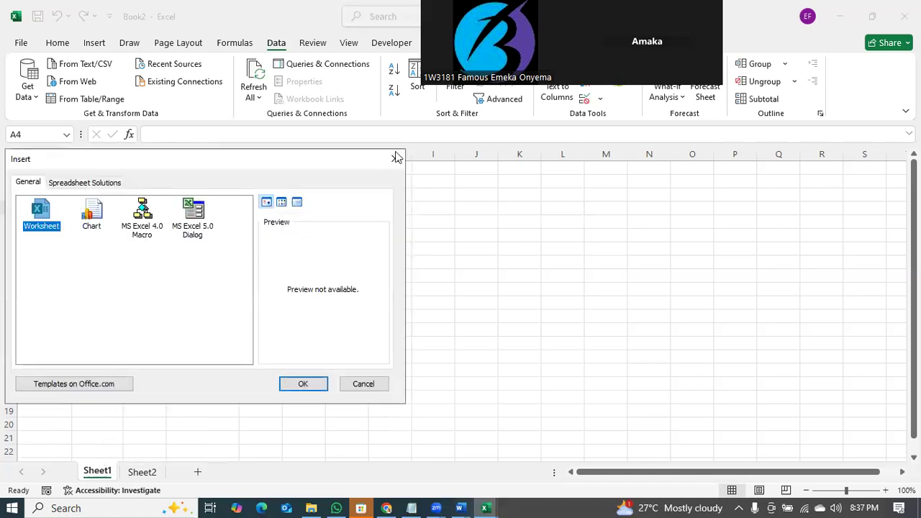
{"action": "left_click", "coordinate": [396, 158]}
- Start protecting Sheet1 by entering an unprotect password and disallowing selection of locked and unlocked cells
{"action": "right_click", "coordinate": [97, 471]}
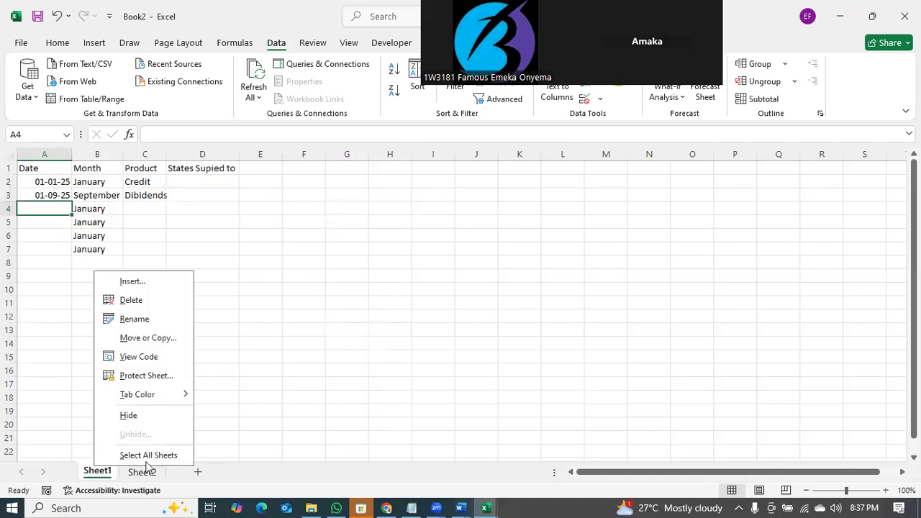
{"action": "left_click", "coordinate": [148, 376]}
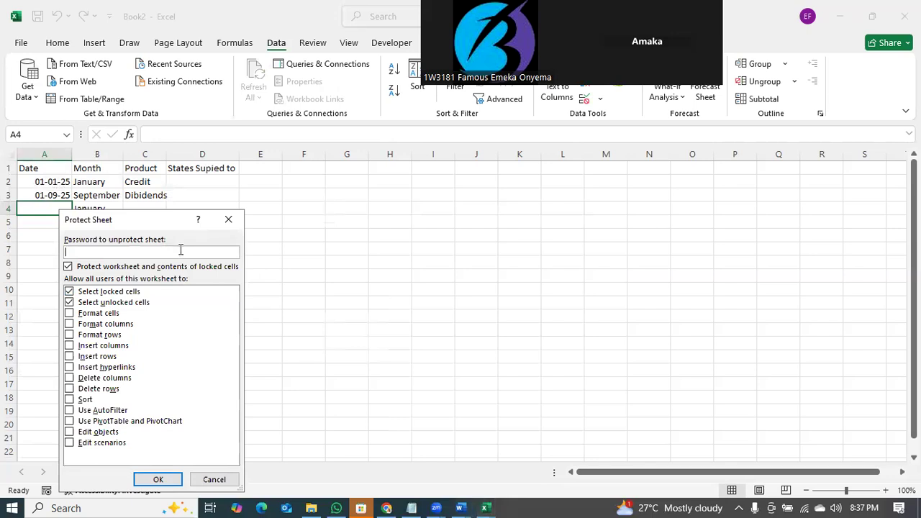
{"action": "type", "text": "•••••"}
{"action": "left_click", "coordinate": [68, 301]}
{"action": "left_click", "coordinate": [69, 303]}
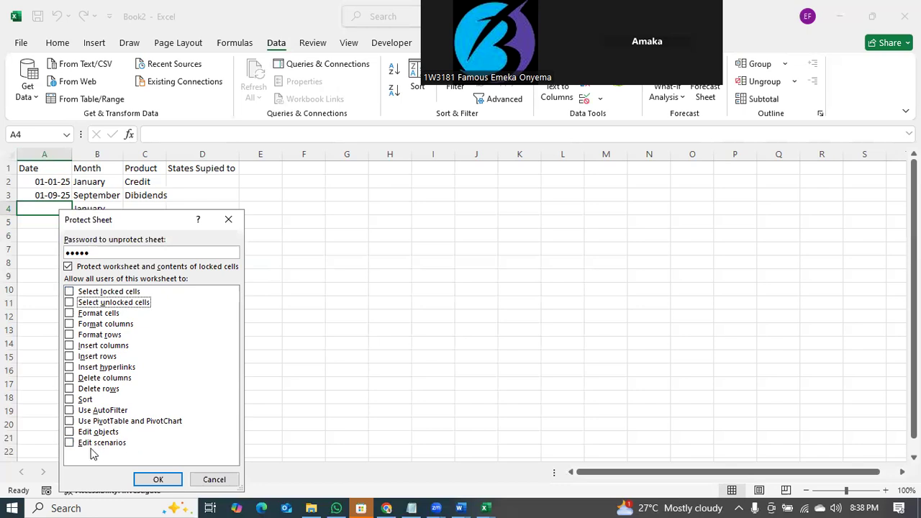
{"action": "left_click", "coordinate": [69, 443]}
{"action": "left_click", "coordinate": [69, 313]}
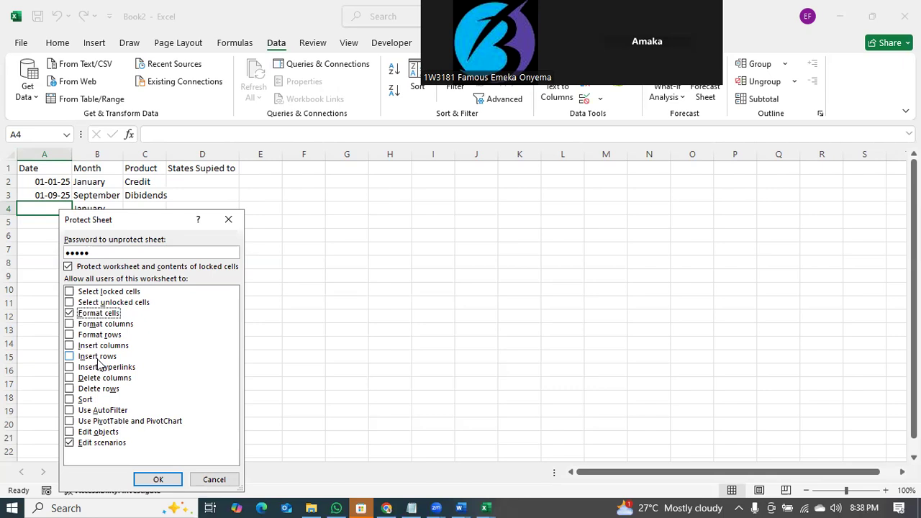
{"action": "left_click", "coordinate": [69, 313]}
{"action": "left_click", "coordinate": [69, 443]}
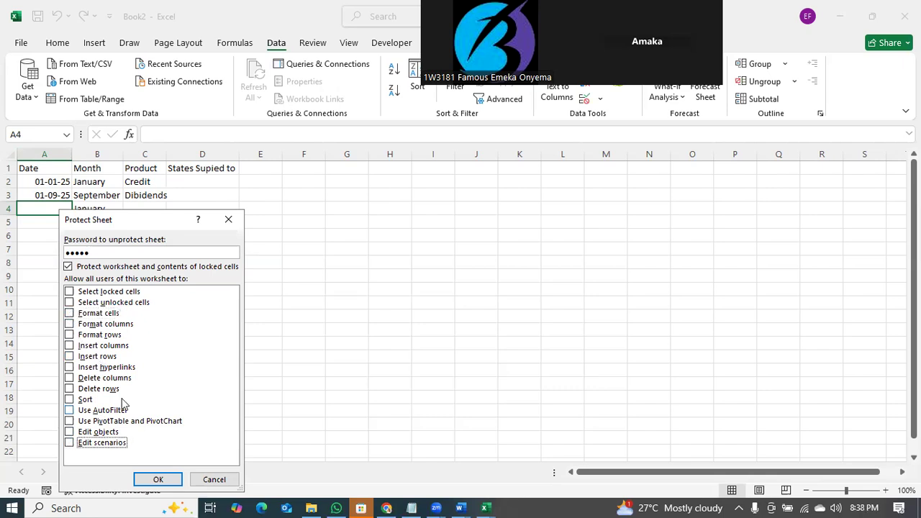
- Allow users of the protected sheet to delete columns, delete rows, and select locked and unlocked cells
{"action": "left_click", "coordinate": [70, 378]}
{"action": "left_click", "coordinate": [69, 389]}
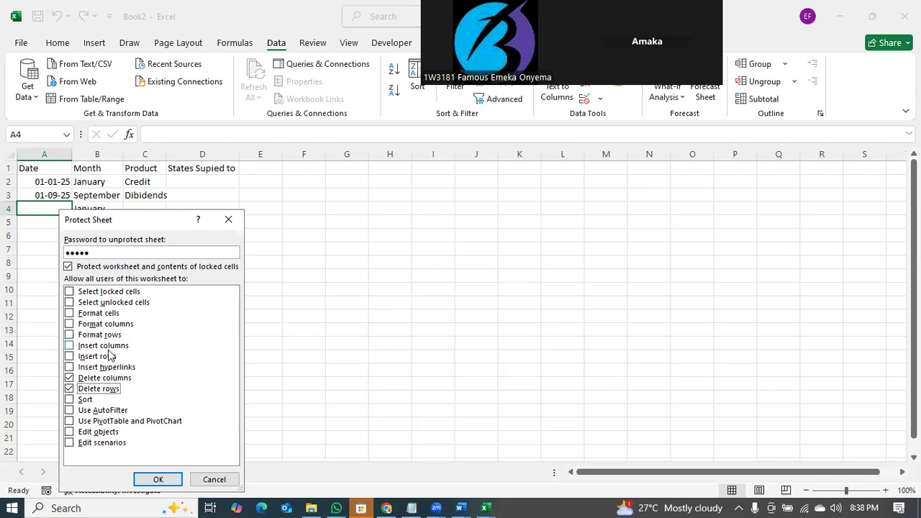
{"action": "left_click", "coordinate": [74, 293]}
- Try to confirm the sheet protection by re-entering the password, and close the protection settings
{"action": "left_click", "coordinate": [158, 479]}
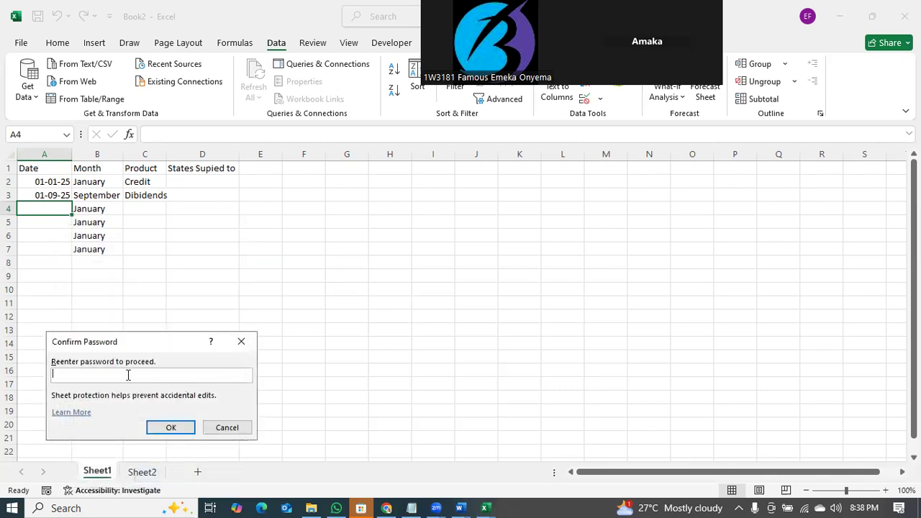
{"action": "type", "text": "••••"}
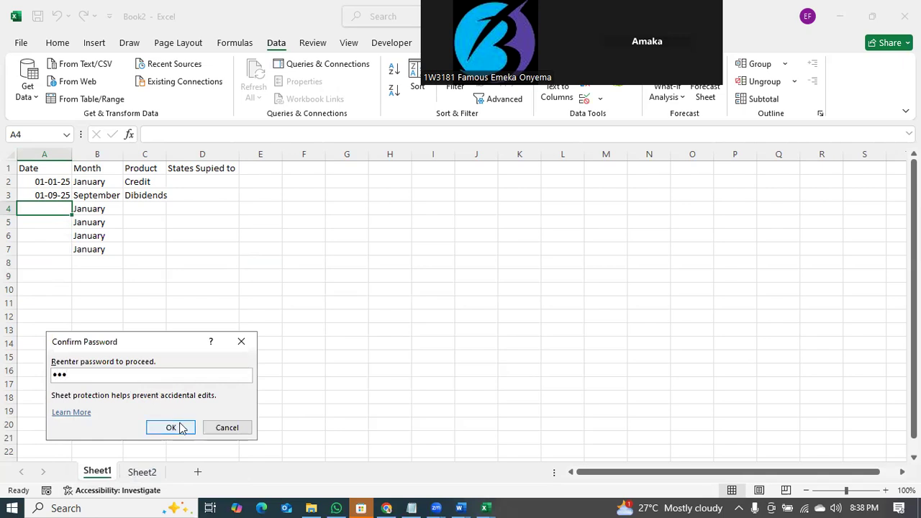
{"action": "left_click", "coordinate": [177, 427]}
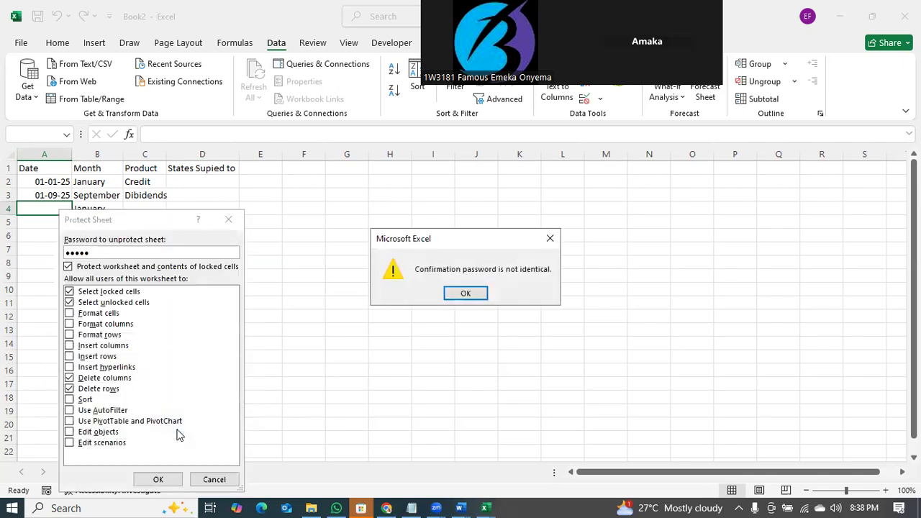
{"action": "left_click", "coordinate": [465, 293]}
{"action": "left_click", "coordinate": [229, 221]}
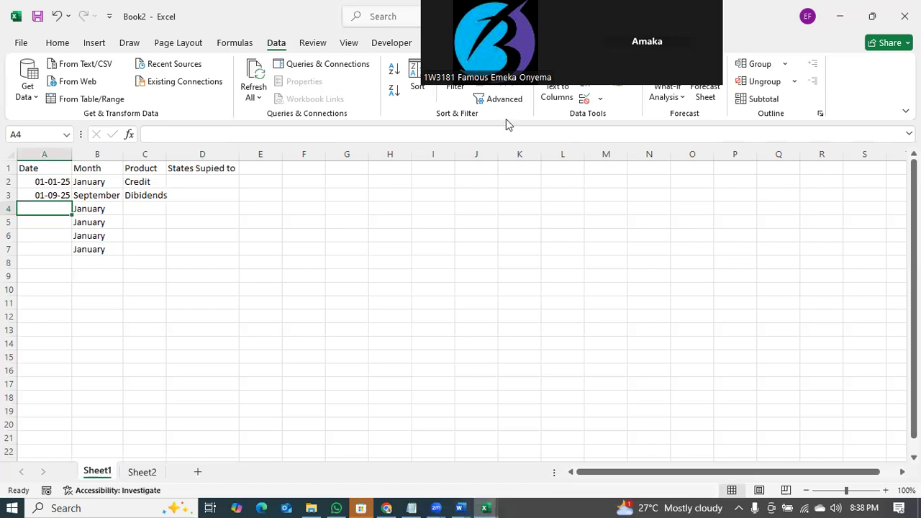
- Review the criteria types available for cell A4's data validation and close the settings without changes
{"action": "left_click", "coordinate": [600, 99]}
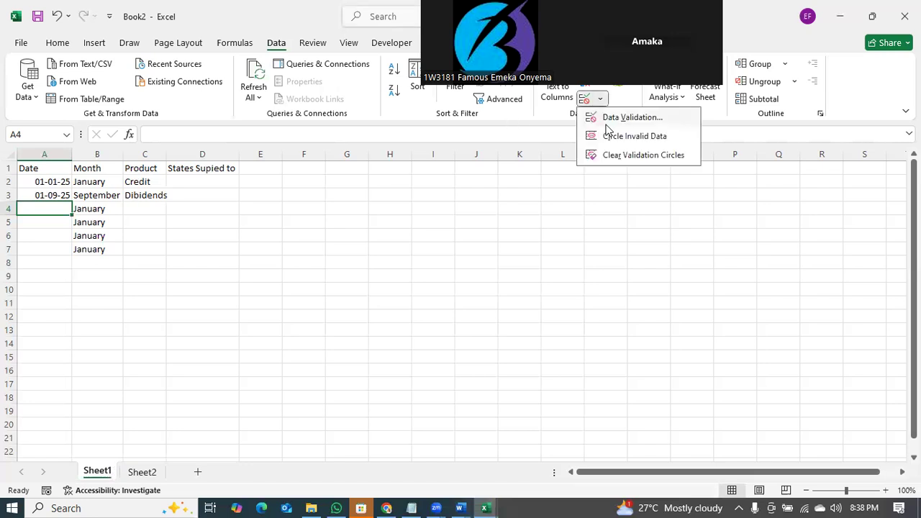
{"action": "left_click", "coordinate": [608, 119]}
{"action": "left_click", "coordinate": [403, 205]}
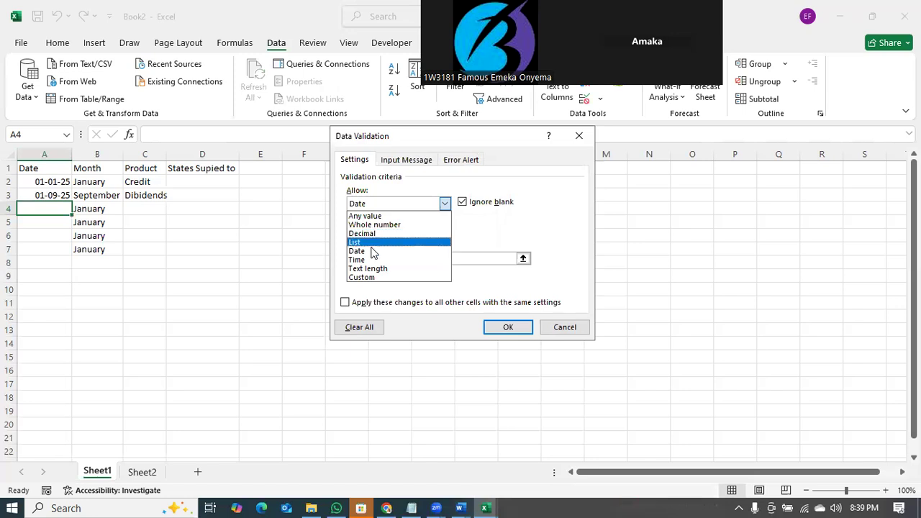
{"action": "key", "text": "Escape"}
{"action": "key", "text": "Escape"}
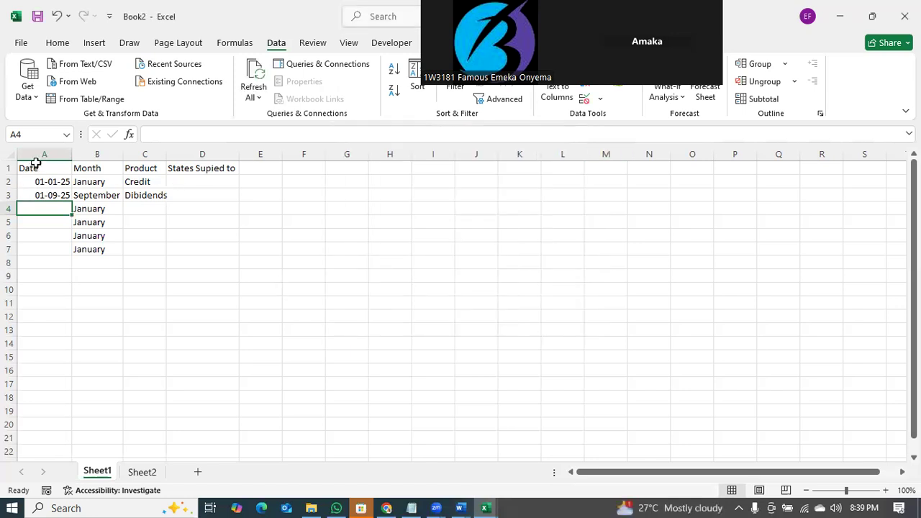
- Format the Date column with the custom number format dd-mm-yyyy
{"action": "left_click", "coordinate": [39, 158]}
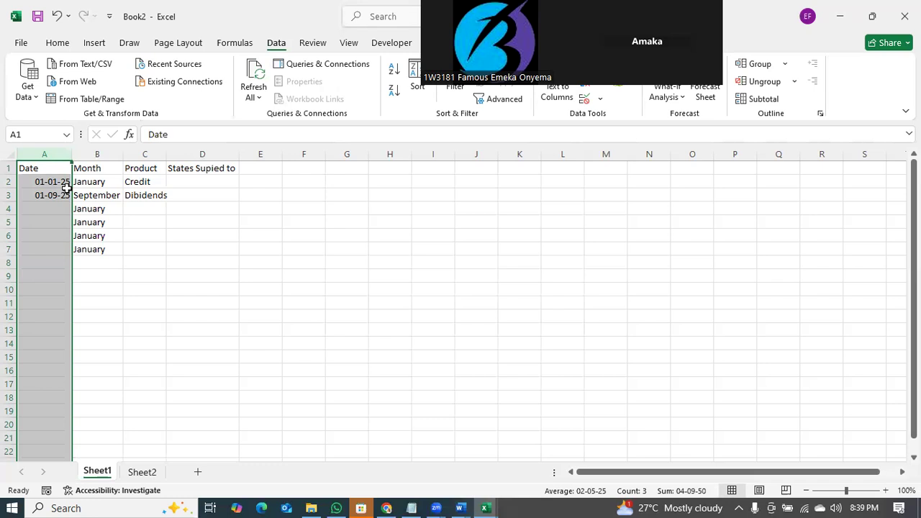
{"action": "right_click", "coordinate": [57, 151]}
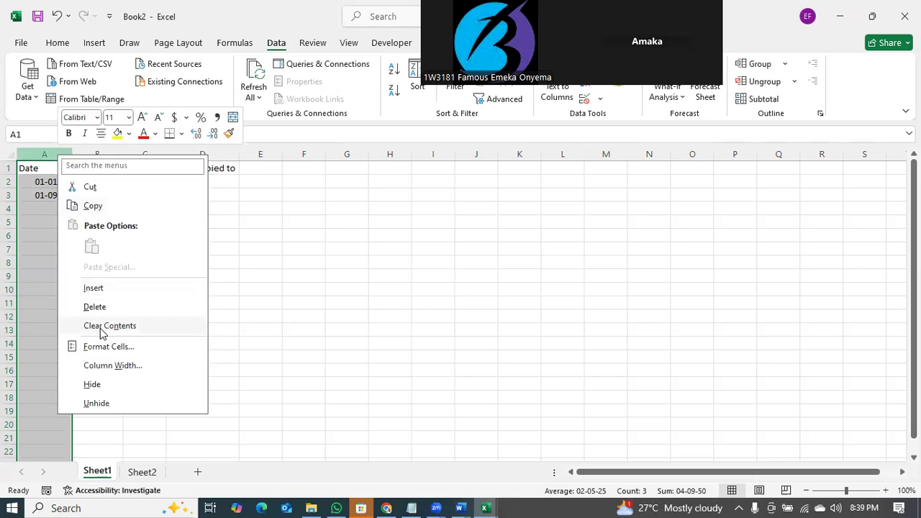
{"action": "left_click", "coordinate": [106, 348]}
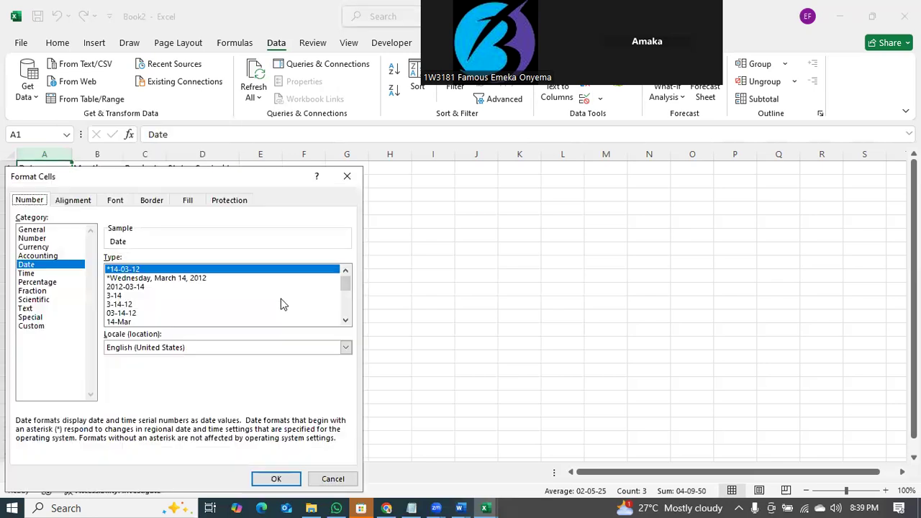
{"action": "left_click", "coordinate": [43, 329]}
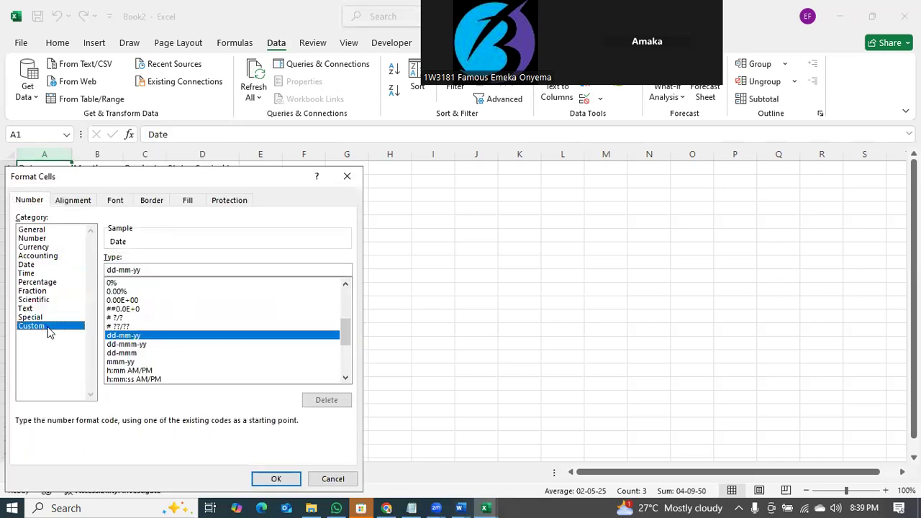
{"action": "left_click", "coordinate": [157, 269]}
{"action": "type", "text": "yy"}
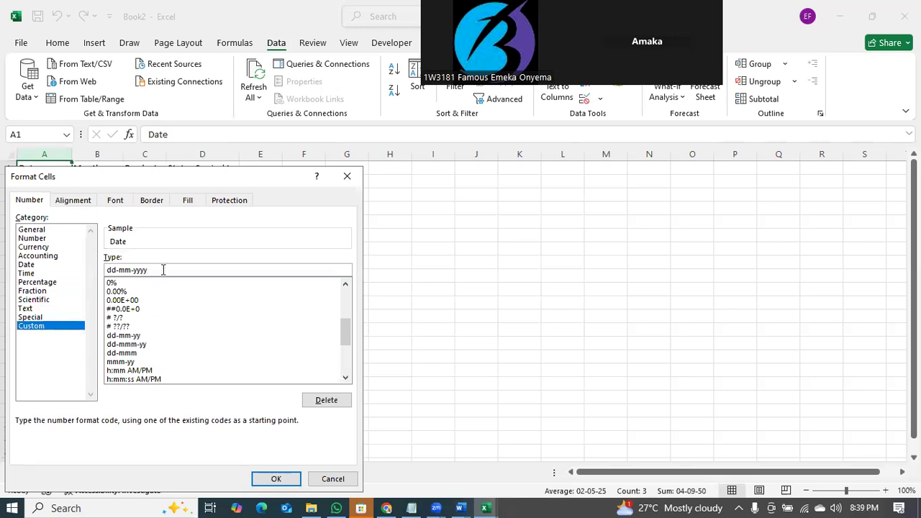
{"action": "left_click", "coordinate": [276, 479]}
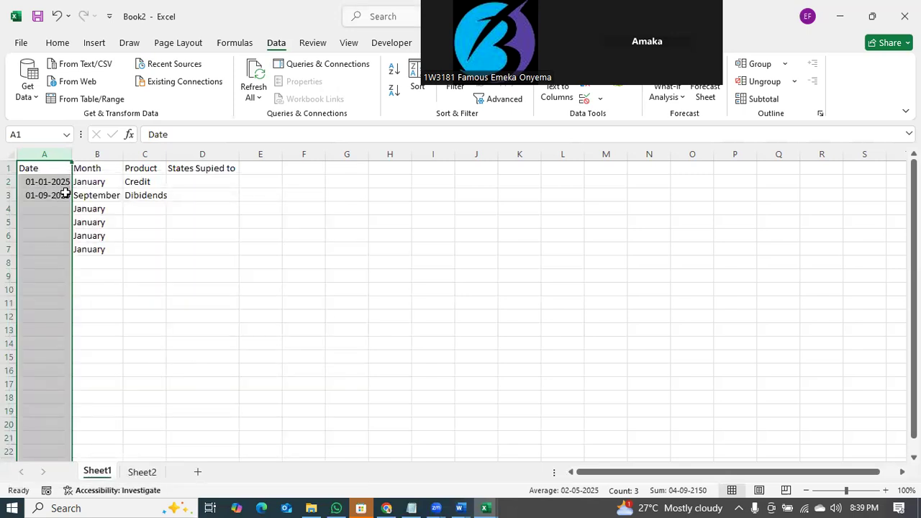
- Insert a new column before the Product column and head it Year
{"action": "left_click", "coordinate": [142, 154]}
{"action": "right_click", "coordinate": [141, 154]}
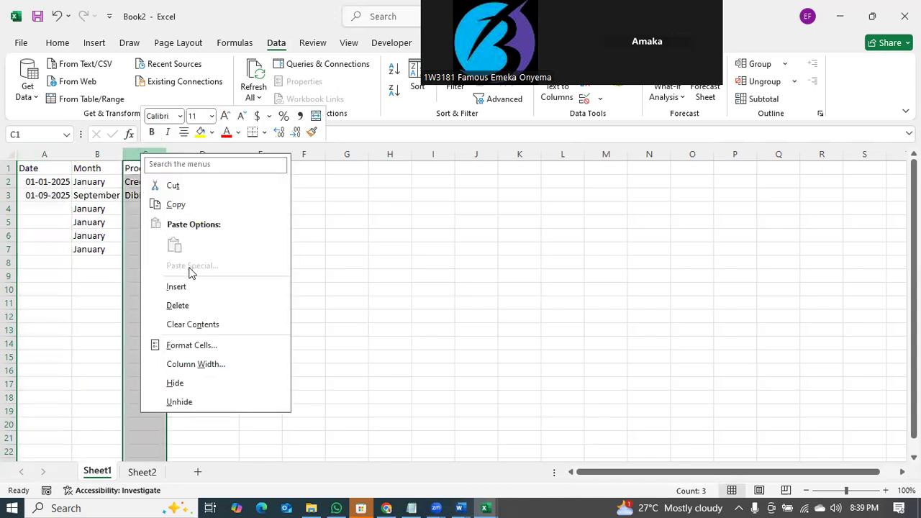
{"action": "left_click", "coordinate": [175, 286]}
{"action": "left_click", "coordinate": [141, 167]}
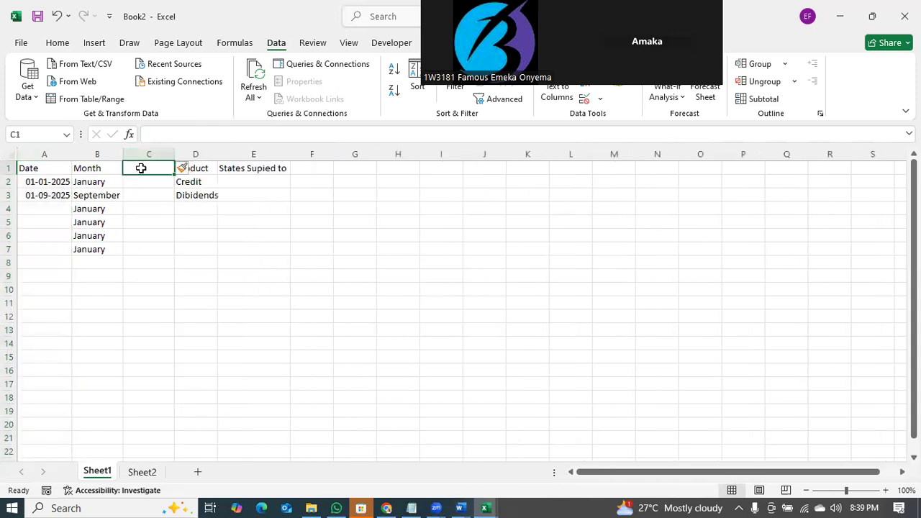
{"action": "type", "text": "Yea"}
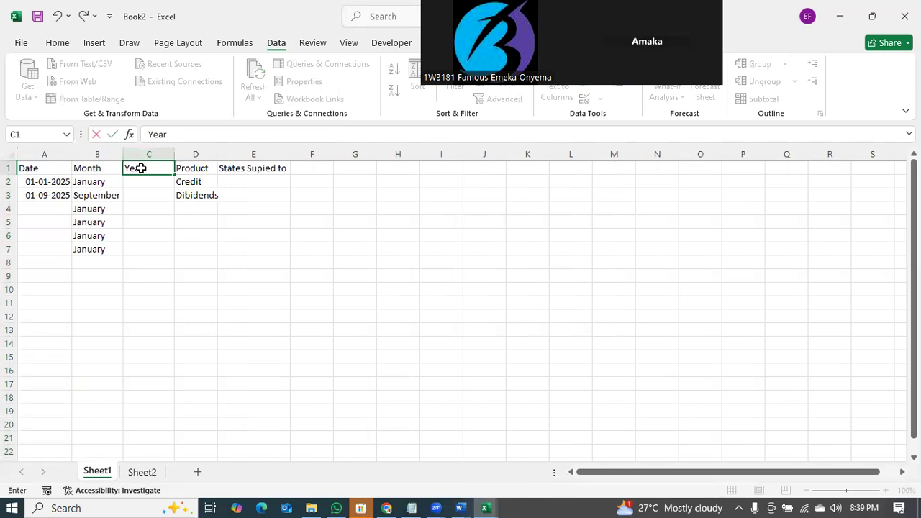
{"action": "type", "text": "r"}
{"action": "key", "text": "Return"}
- Enter =TEXT(A2,"yyyy") in C2 to extract the year, and fill the formula down to C7
{"action": "type", "text": "=-"}
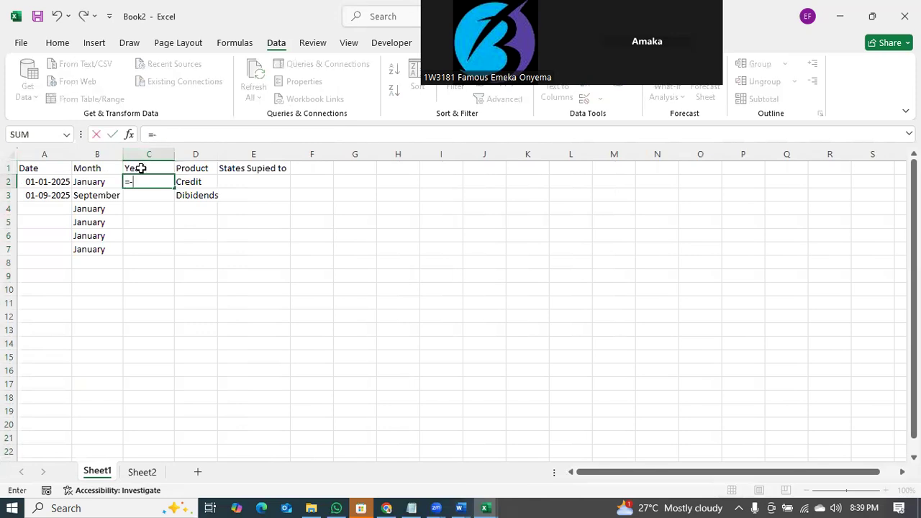
{"action": "type", "text": "text"}
{"action": "key", "text": "Tab"}
{"action": "left_click", "coordinate": [63, 187]}
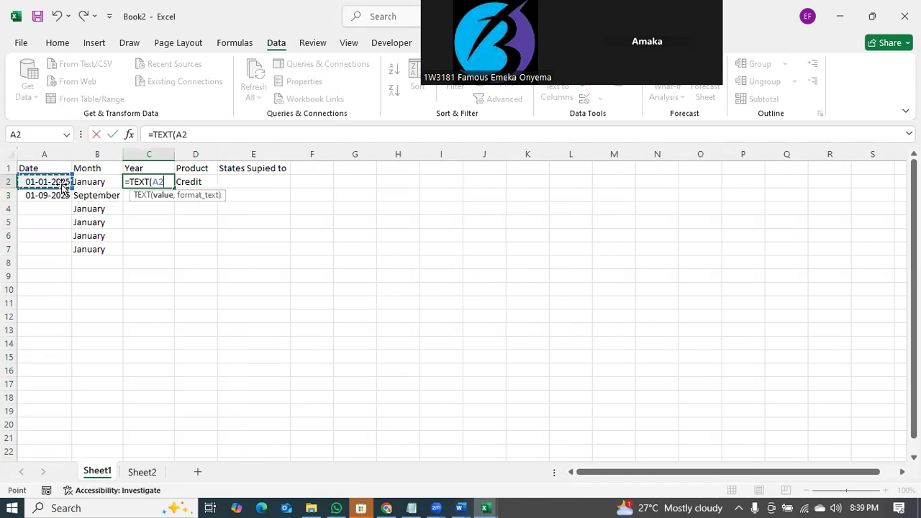
{"action": "type", "text": ",\"yyy"}
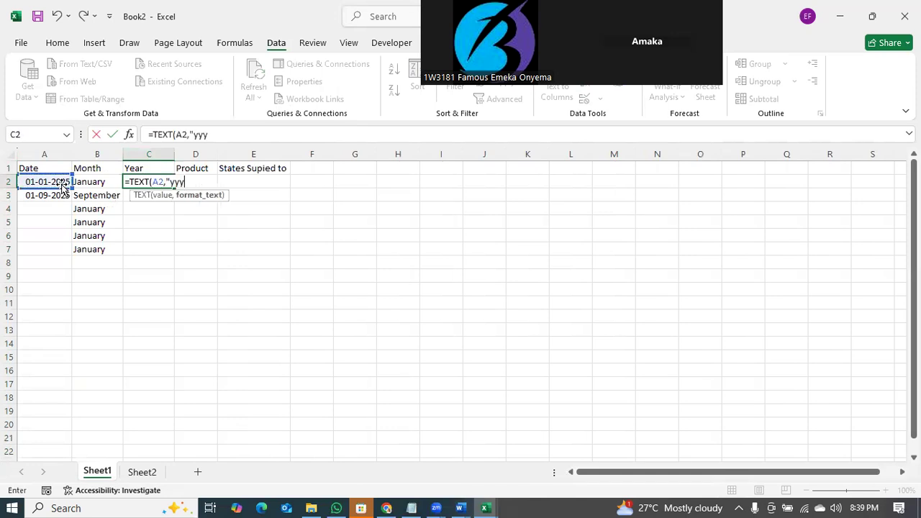
{"action": "type", "text": "y\")"}
{"action": "key", "text": "Return"}
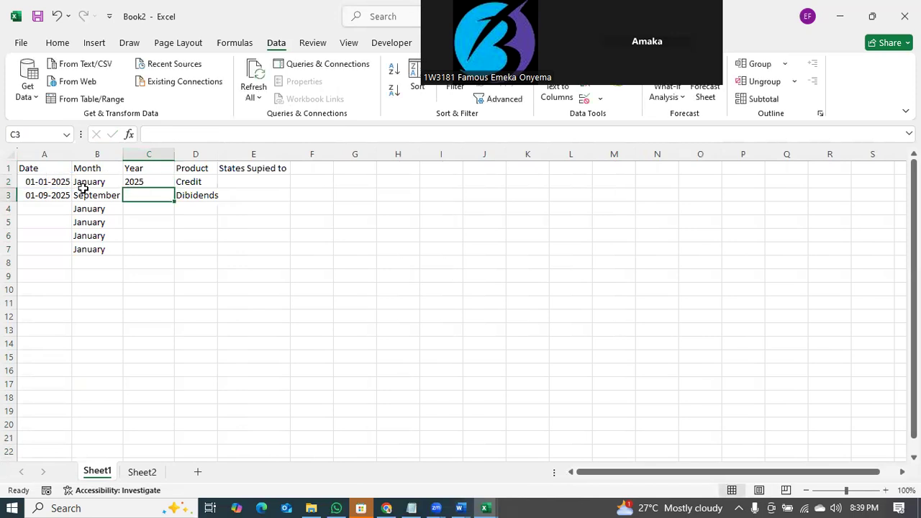
{"action": "left_click", "coordinate": [152, 188]}
{"action": "left_click_drag", "start_coordinate": [174, 188], "coordinate": [175, 252]}
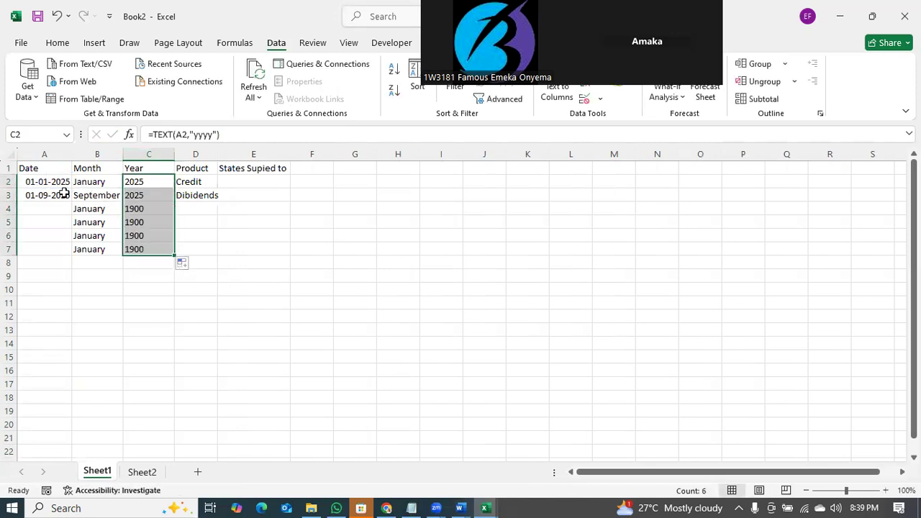
{"action": "left_click", "coordinate": [262, 253]}
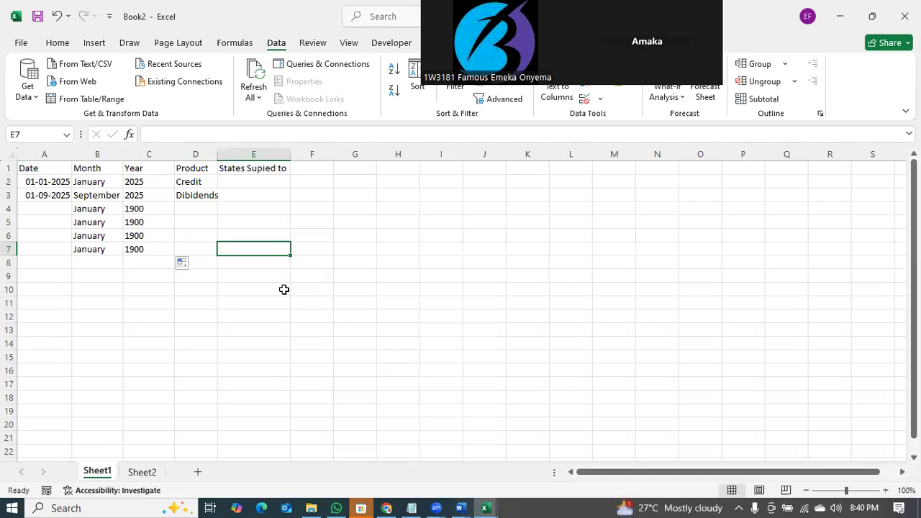
{"action": "left_click_drag", "start_coordinate": [388, 303], "coordinate": [236, 221]}
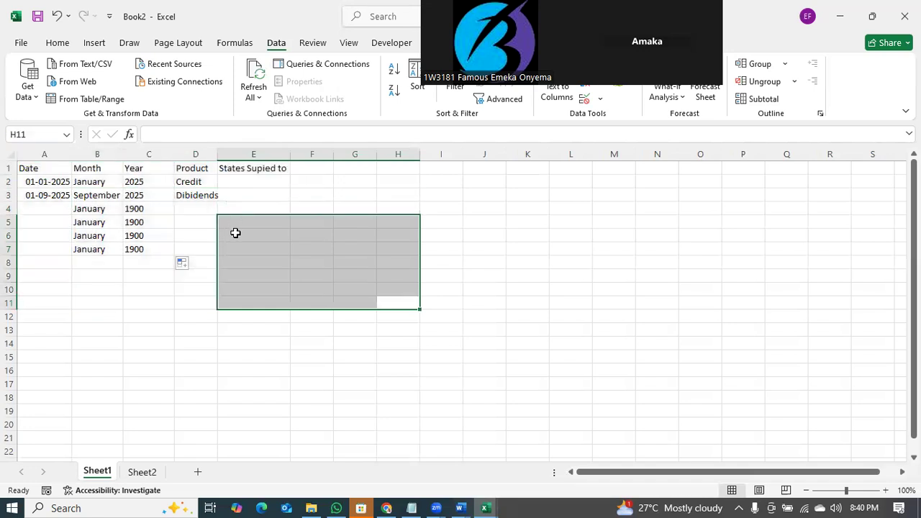
{"action": "left_click", "coordinate": [234, 234]}
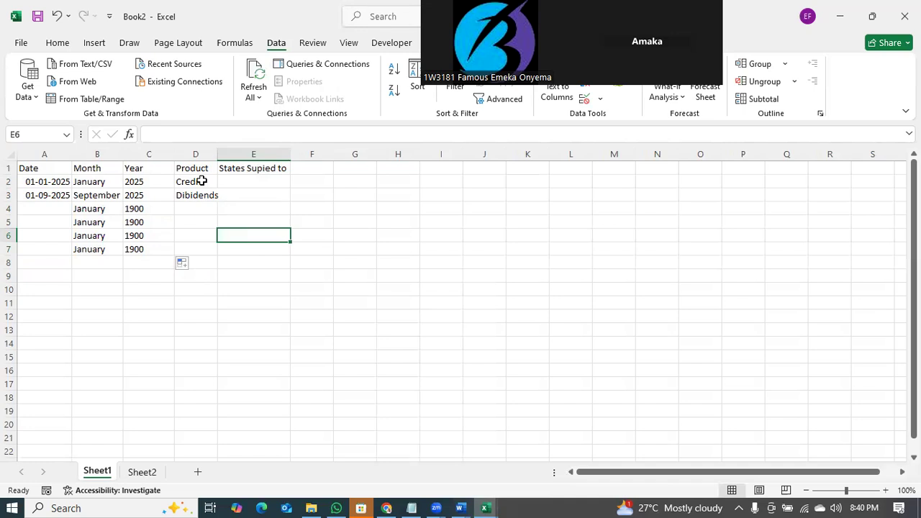
- Rename Sheet2 as Keys
{"action": "left_click", "coordinate": [142, 472]}
{"action": "right_click", "coordinate": [142, 471]}
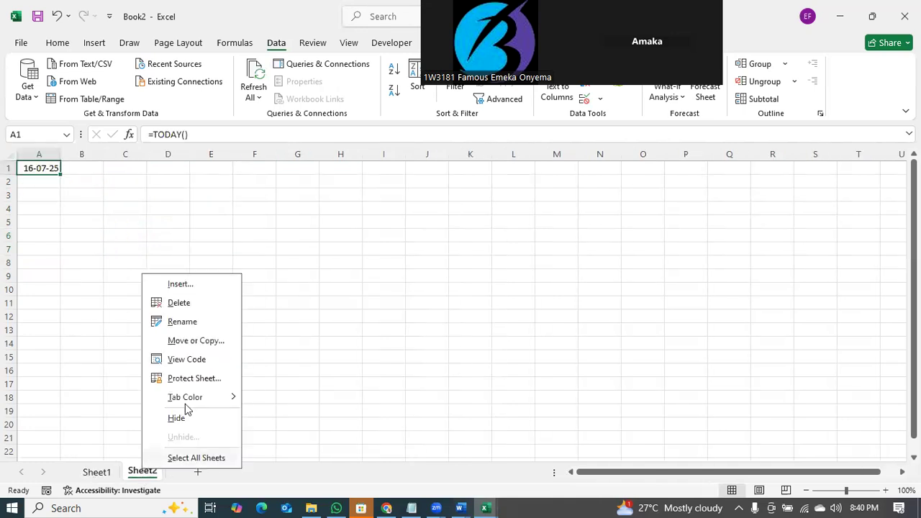
{"action": "left_click", "coordinate": [197, 321]}
{"action": "type", "text": "Keys"}
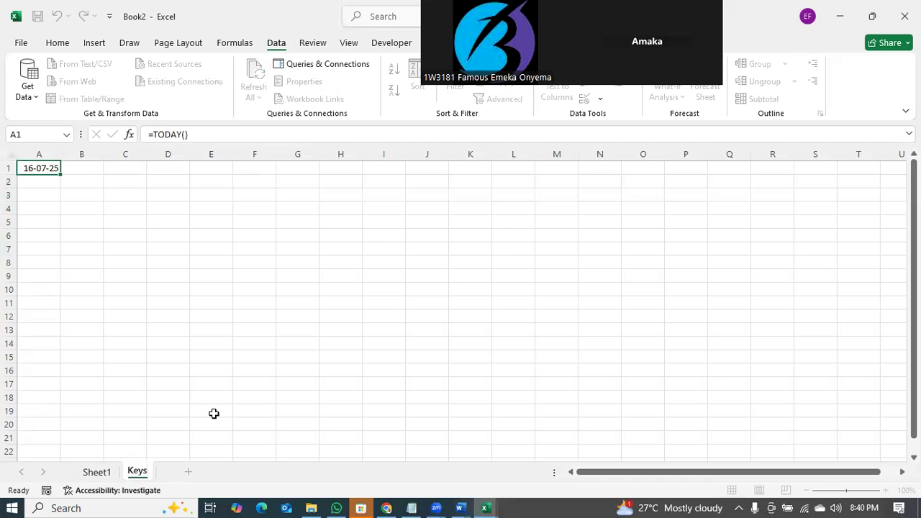
{"action": "key", "text": "Return"}
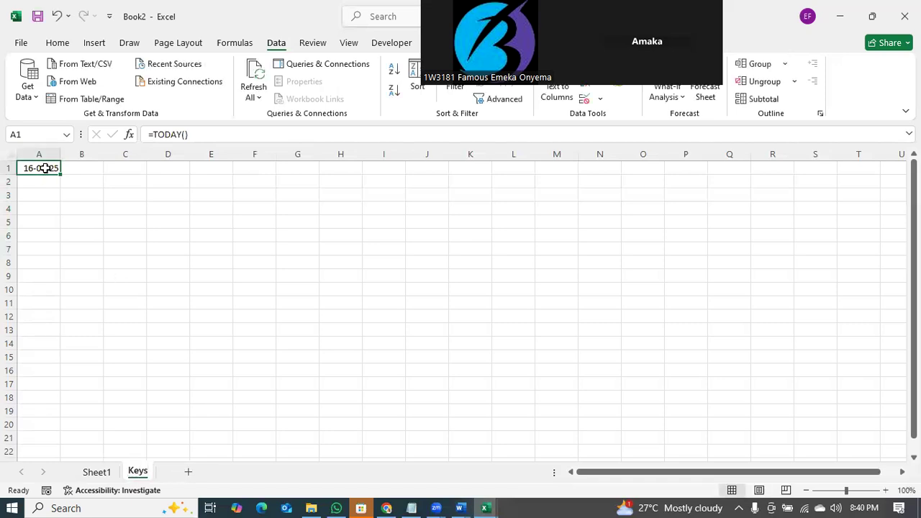
- List Milk, Sugar, Flour, Soap and Mayo in cells A1 to A5 of the Keys sheet, and return to Sheet1
{"action": "type", "text": "Milkl"}
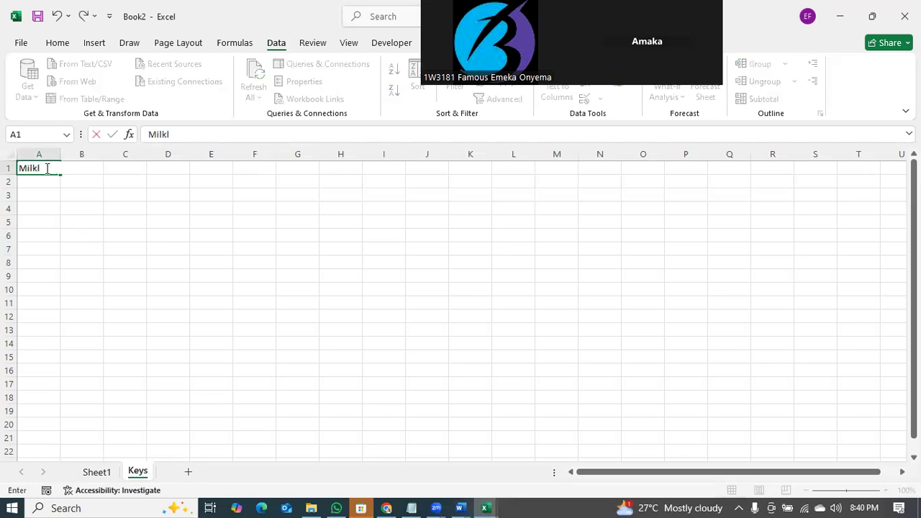
{"action": "key", "text": "Return"}
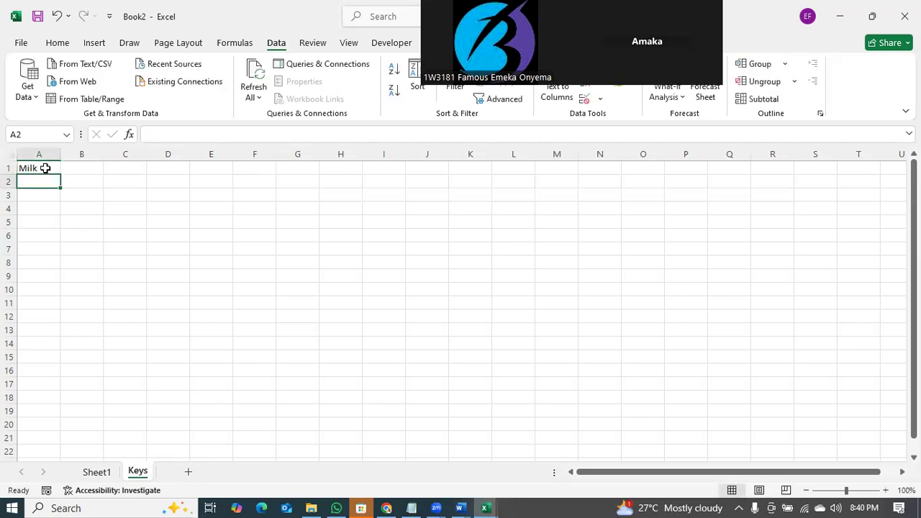
{"action": "type", "text": "Sugar"}
{"action": "key", "text": "Return"}
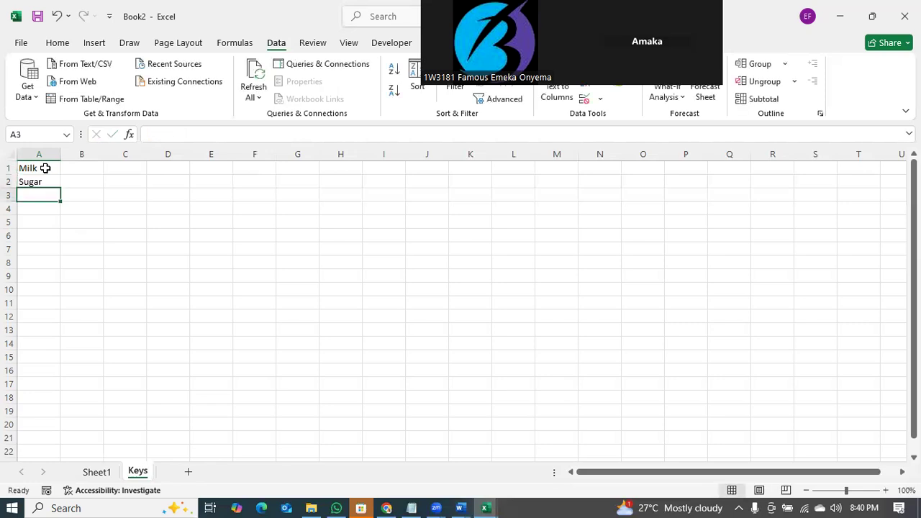
{"action": "type", "text": "Flour"}
{"action": "key", "text": "Return"}
{"action": "type", "text": "Soap"}
{"action": "key", "text": "Return"}
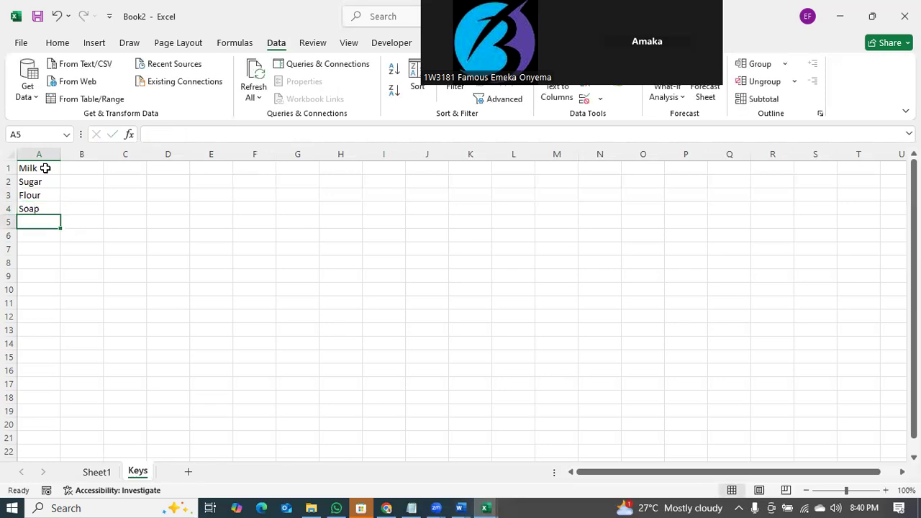
{"action": "type", "text": "Mayo"}
{"action": "key", "text": "Return"}
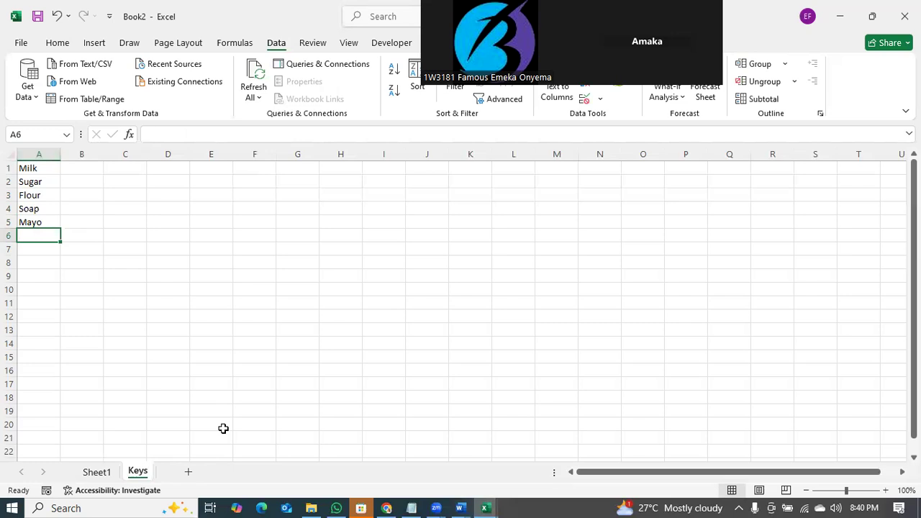
{"action": "left_click", "coordinate": [97, 472]}
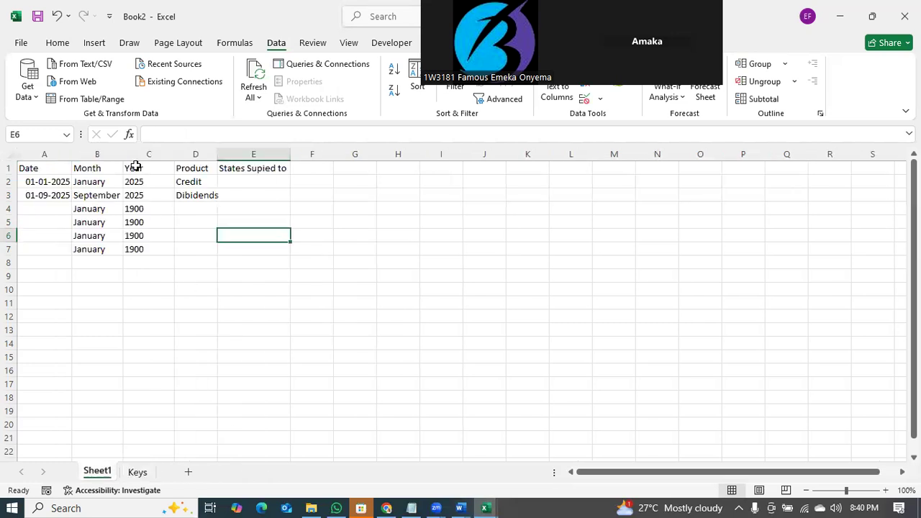
- Try to replace the typed list source in cell D2's data validation with a reference to column D
{"action": "left_click", "coordinate": [205, 186]}
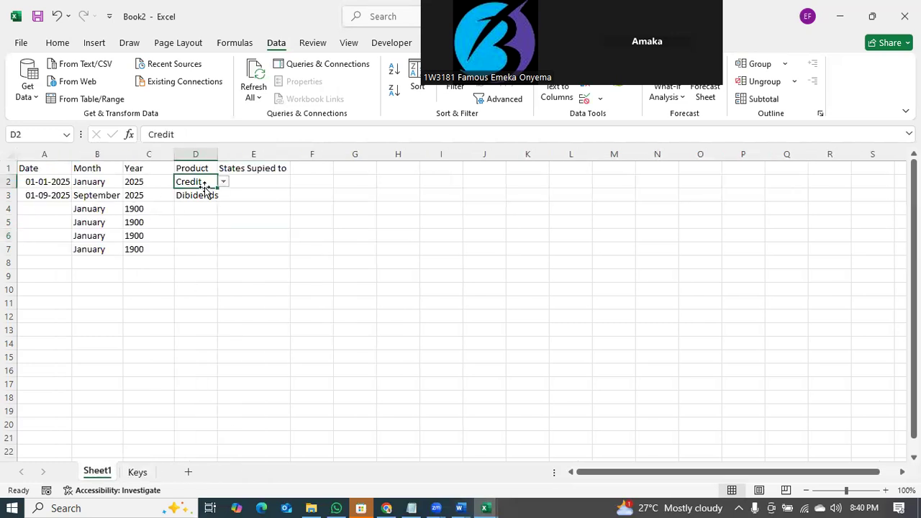
{"action": "left_click", "coordinate": [602, 99]}
{"action": "left_click", "coordinate": [614, 119]}
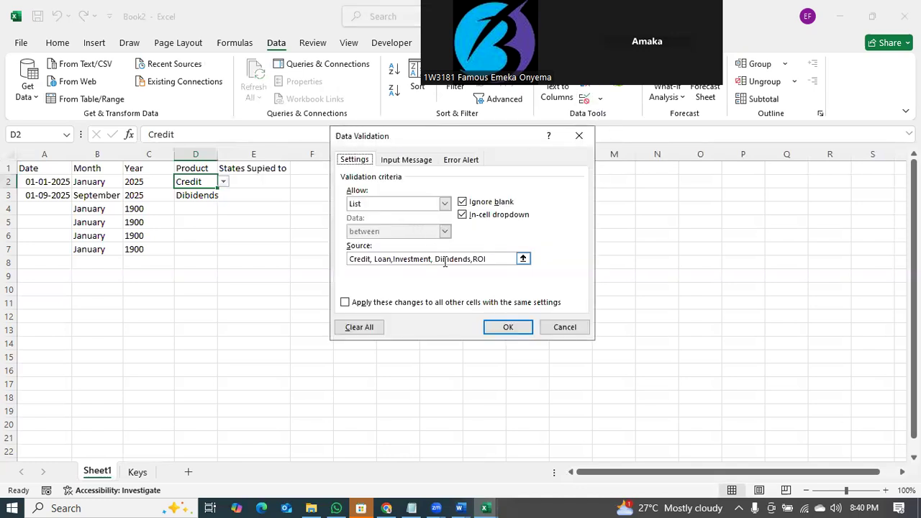
{"action": "left_click", "coordinate": [488, 259]}
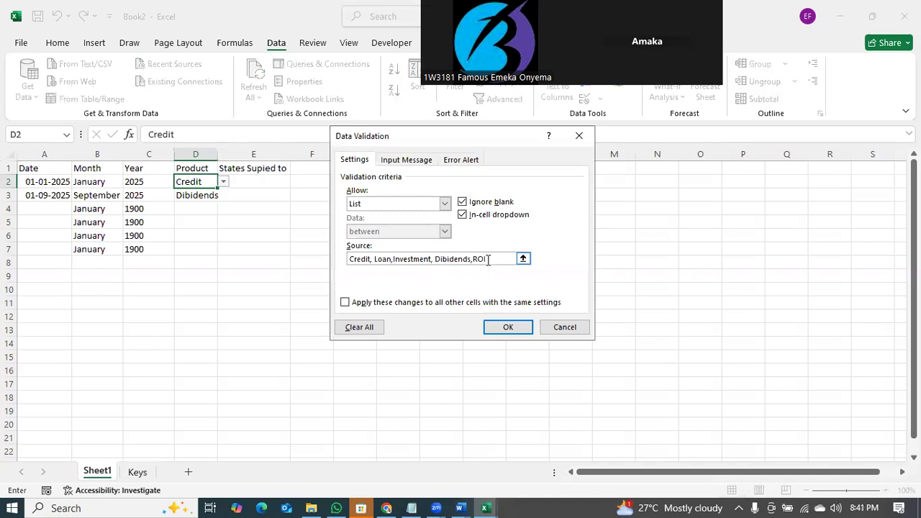
{"action": "left_click_drag", "start_coordinate": [487, 259], "coordinate": [330, 255]}
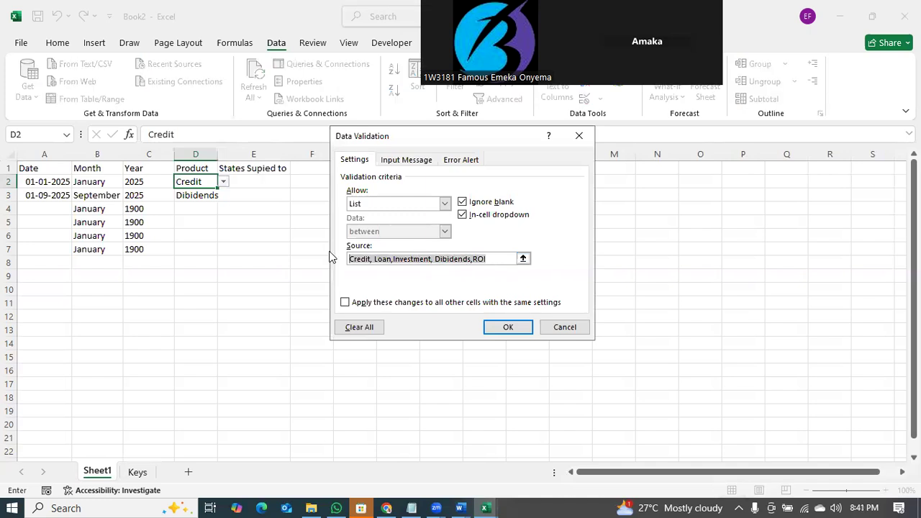
{"action": "key", "text": "BackSpace"}
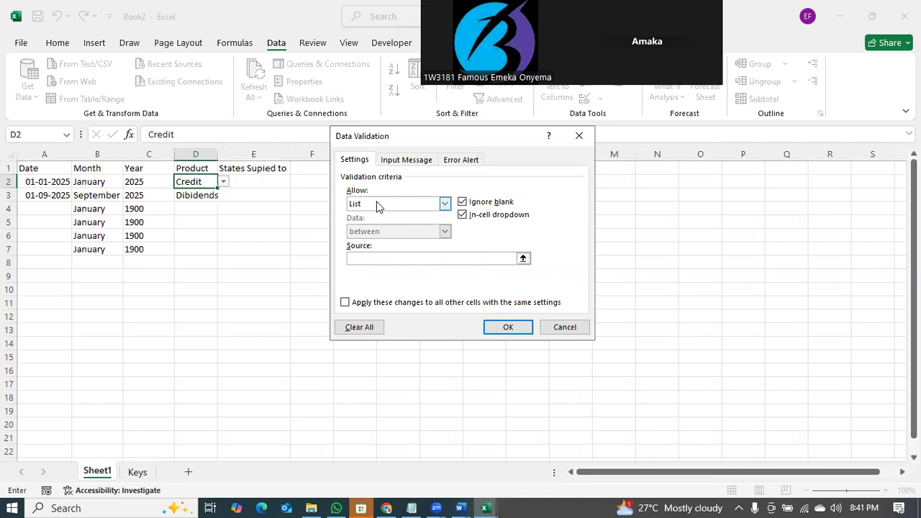
{"action": "left_click", "coordinate": [208, 153]}
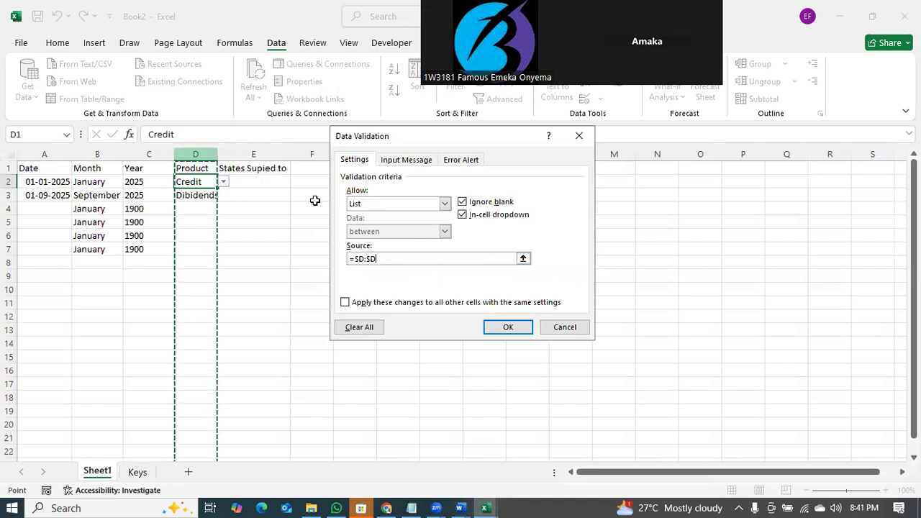
{"action": "key", "text": "Return"}
- Set the list source of the data validation on the whole of column D to =Keys!$A:$A
{"action": "left_click", "coordinate": [200, 154]}
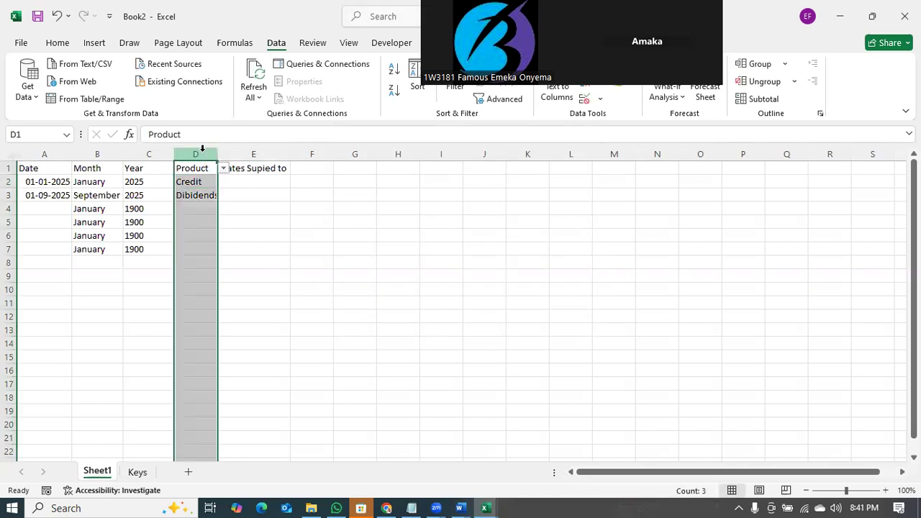
{"action": "left_click", "coordinate": [600, 99]}
{"action": "left_click", "coordinate": [621, 119]}
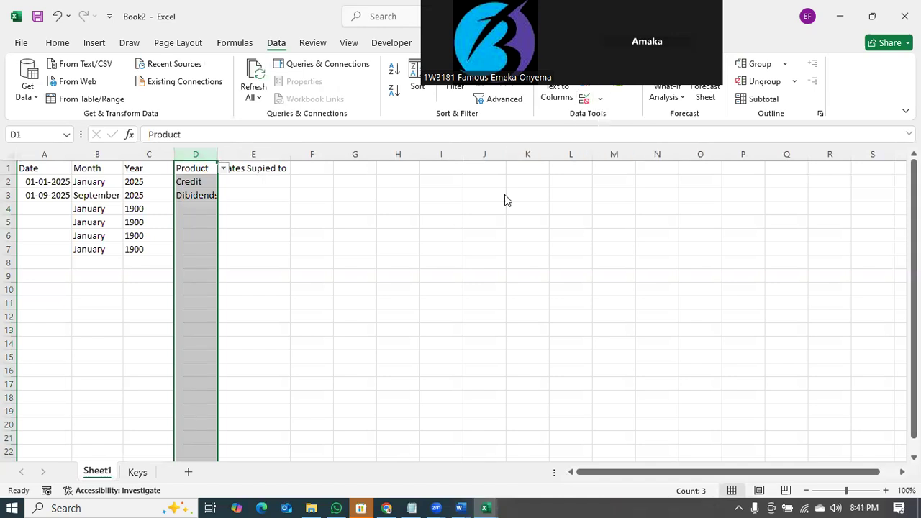
{"action": "left_click_drag", "start_coordinate": [494, 259], "coordinate": [334, 261]}
{"action": "key", "text": "Delete"}
{"action": "left_click", "coordinate": [523, 258]}
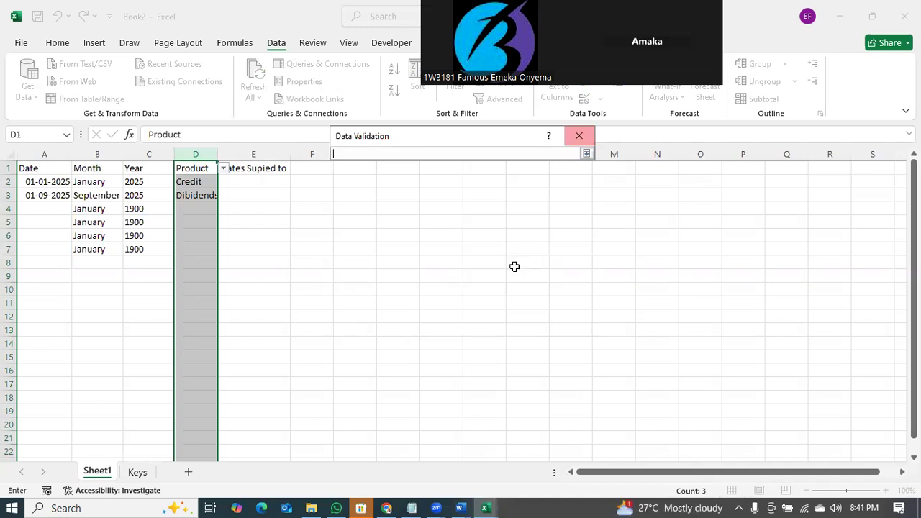
{"action": "left_click", "coordinate": [147, 474]}
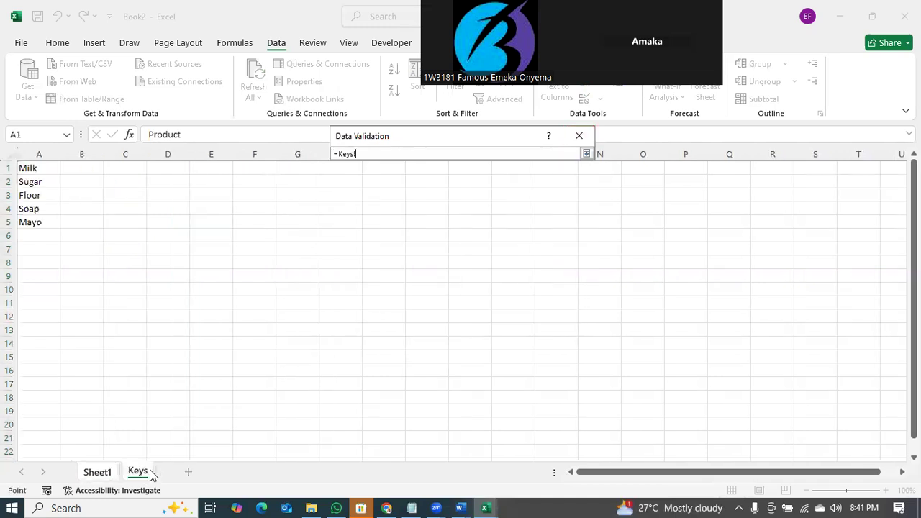
{"action": "left_click", "coordinate": [39, 156]}
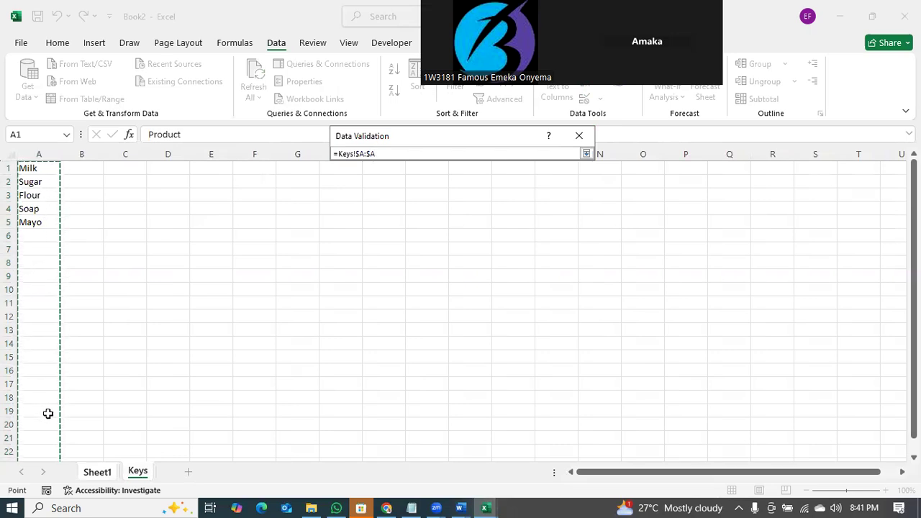
{"action": "key", "text": "Return"}
{"action": "left_click", "coordinate": [507, 327]}
{"action": "left_click", "coordinate": [256, 245]}
- Check the options offered by the Product dropdowns in cells D2 and D3
{"action": "left_click", "coordinate": [211, 186]}
{"action": "left_click", "coordinate": [224, 183]}
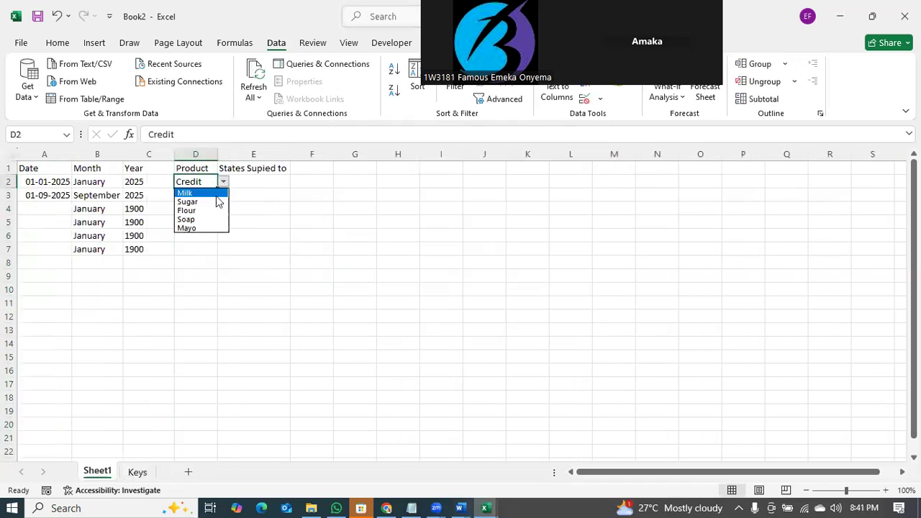
{"action": "left_click", "coordinate": [268, 207]}
{"action": "left_click", "coordinate": [206, 195]}
{"action": "left_click", "coordinate": [224, 196]}
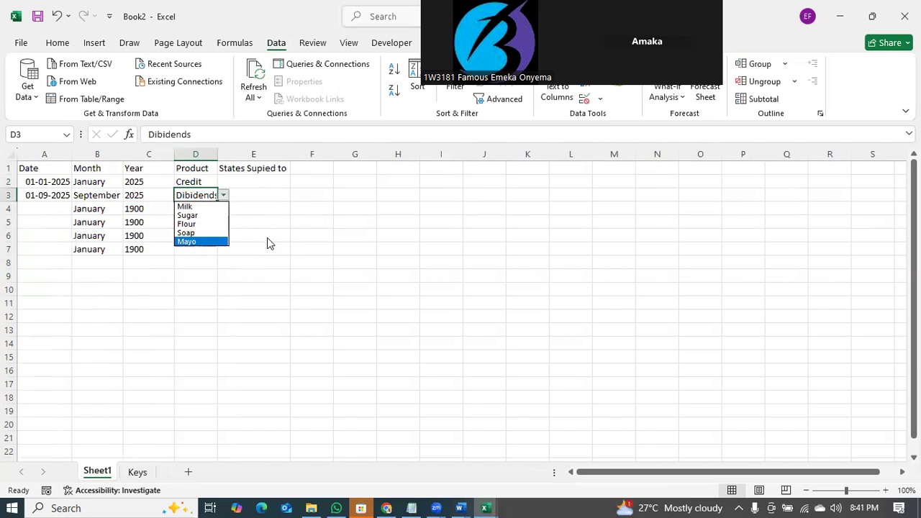
- Add Salt and Noodle in cells A6 and A7 of the Keys sheet, and check the dropdown in Sheet1's cell D3
{"action": "left_click", "coordinate": [134, 476]}
{"action": "left_click", "coordinate": [136, 472]}
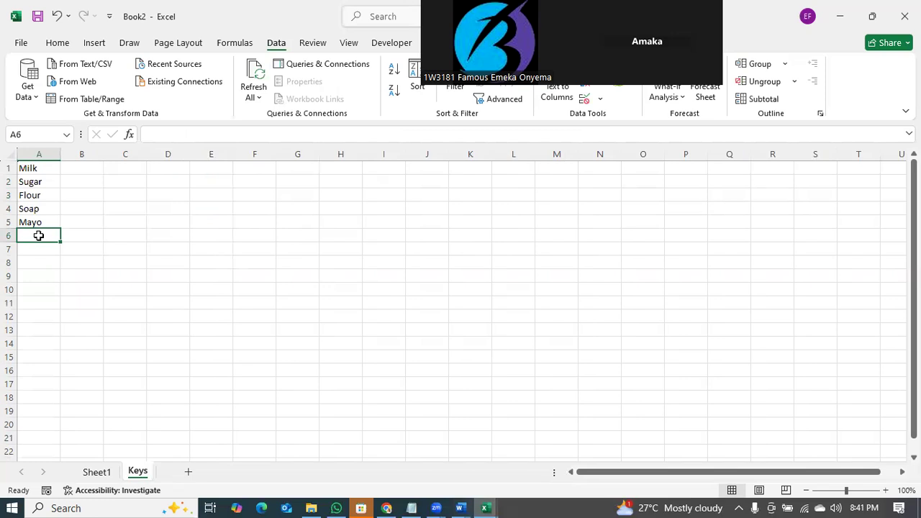
{"action": "type", "text": "Salt"}
{"action": "key", "text": "Return"}
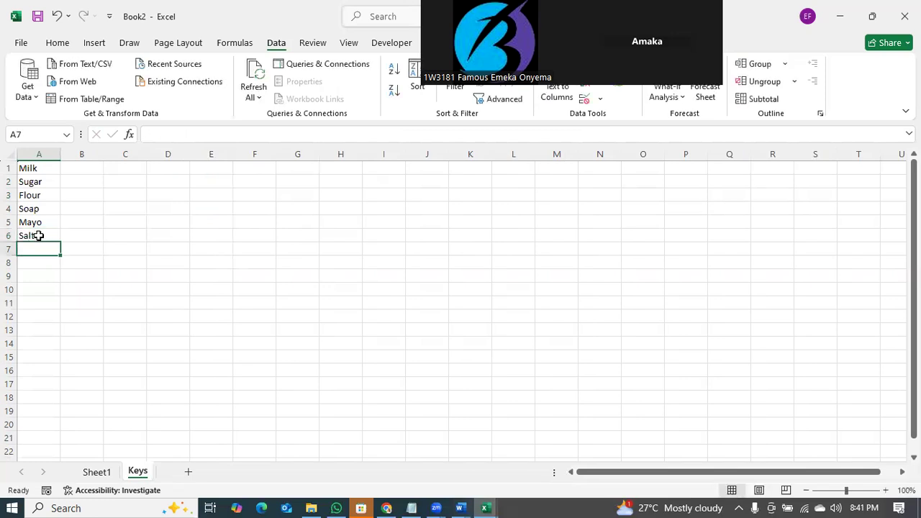
{"action": "type", "text": "Noodle"}
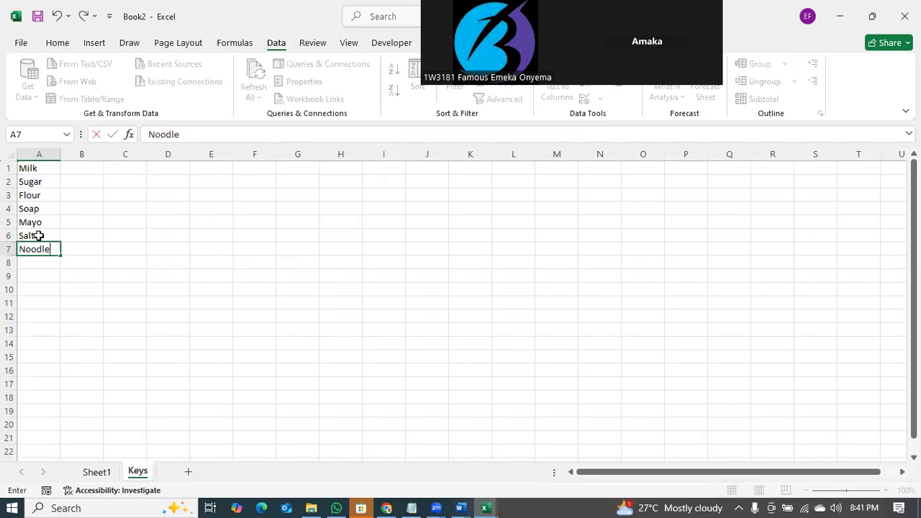
{"action": "left_click", "coordinate": [97, 473]}
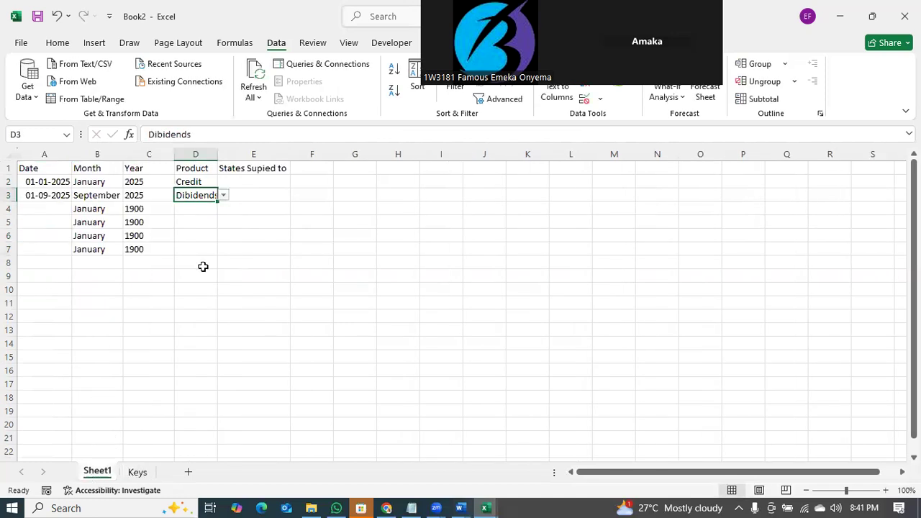
{"action": "left_click", "coordinate": [224, 196]}
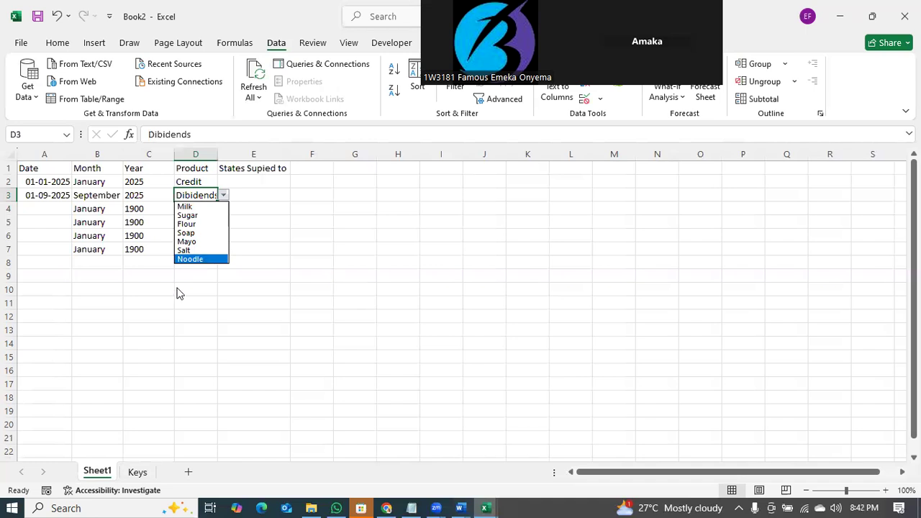
- Rename the Keys sheet as Models or Keys
{"action": "left_click", "coordinate": [136, 473]}
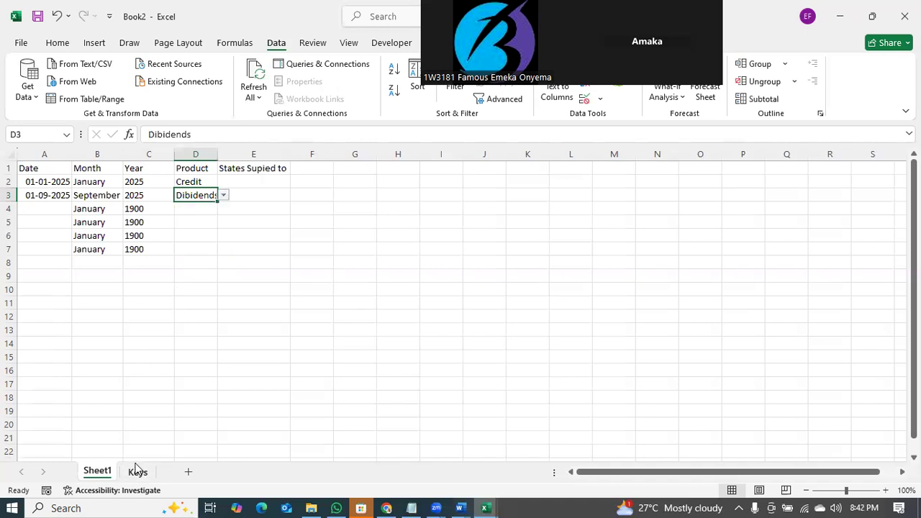
{"action": "left_click", "coordinate": [137, 472]}
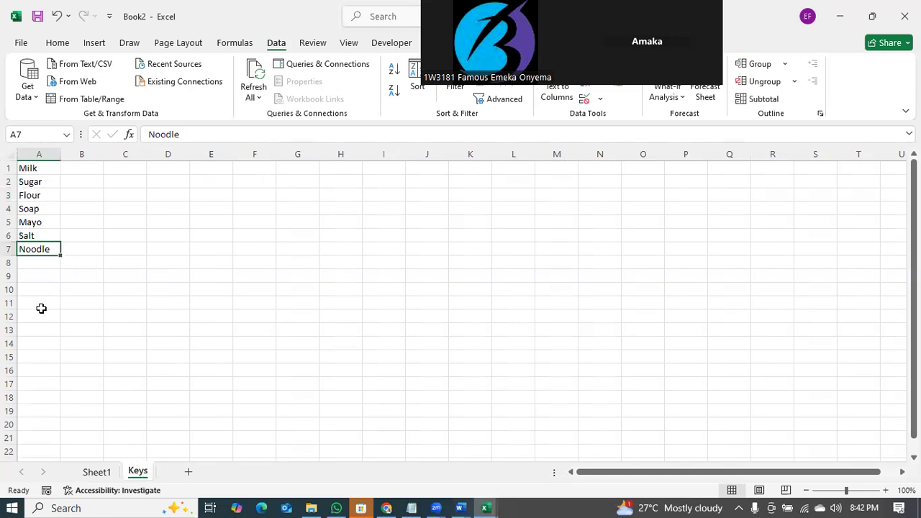
{"action": "right_click", "coordinate": [133, 475]}
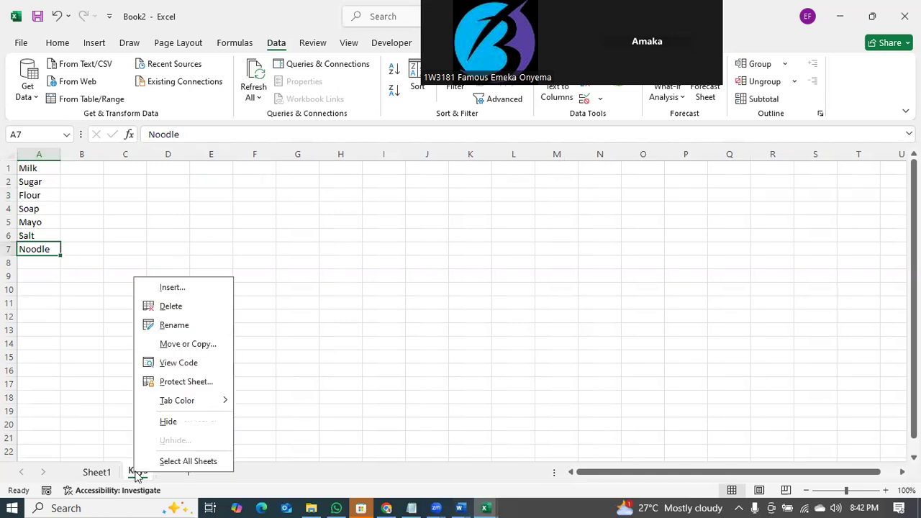
{"action": "left_click", "coordinate": [179, 325]}
{"action": "type", "text": "M"}
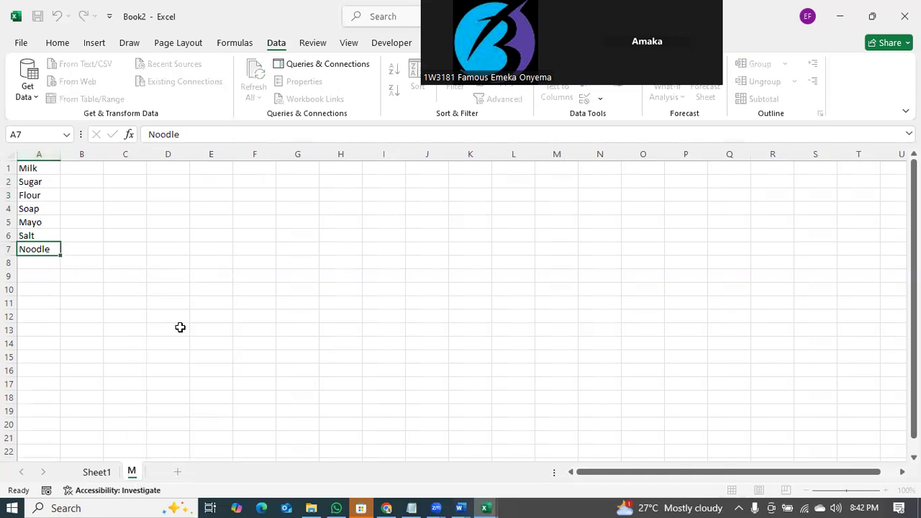
{"action": "type", "text": "odels or Keys"}
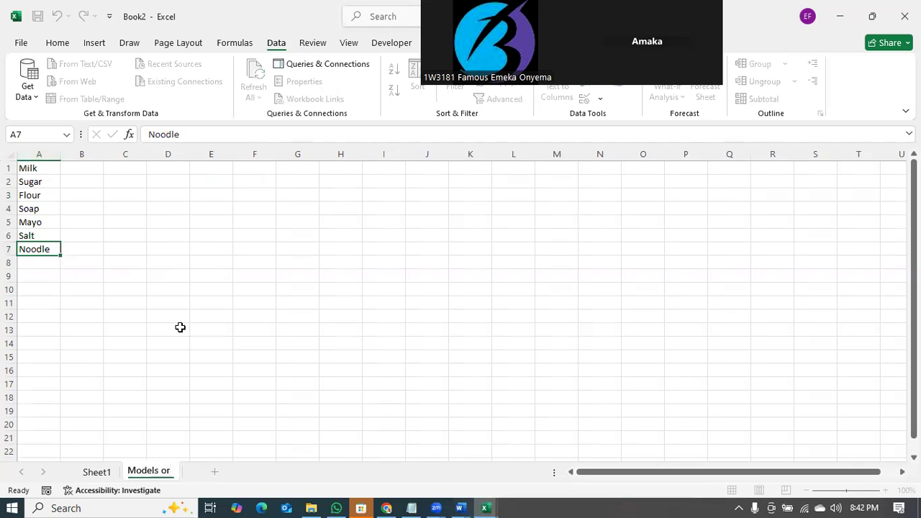
{"action": "key", "text": "Return"}
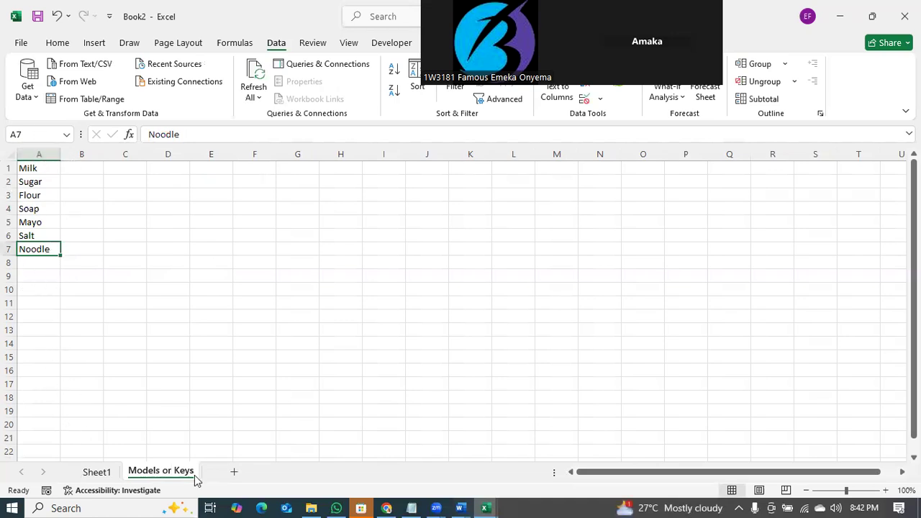
{"action": "left_click", "coordinate": [101, 475]}
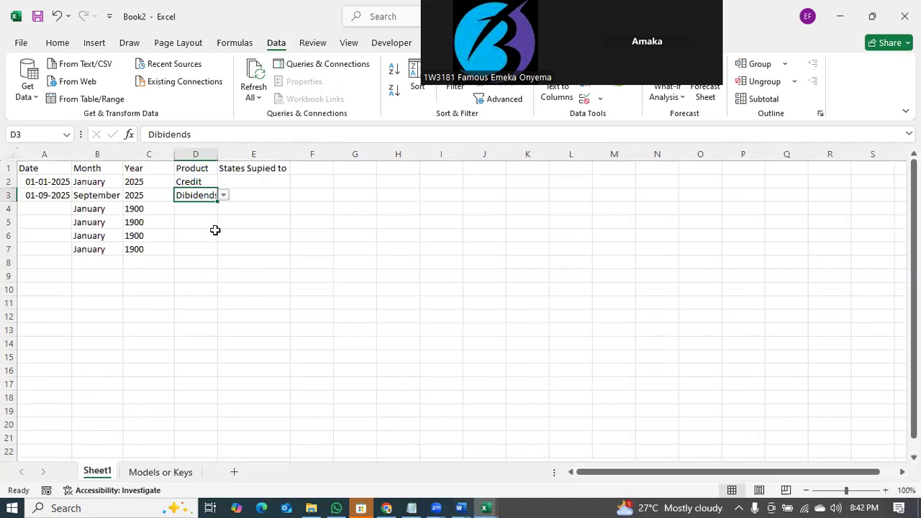
{"action": "left_click", "coordinate": [157, 472]}
{"action": "left_click", "coordinate": [39, 153]}
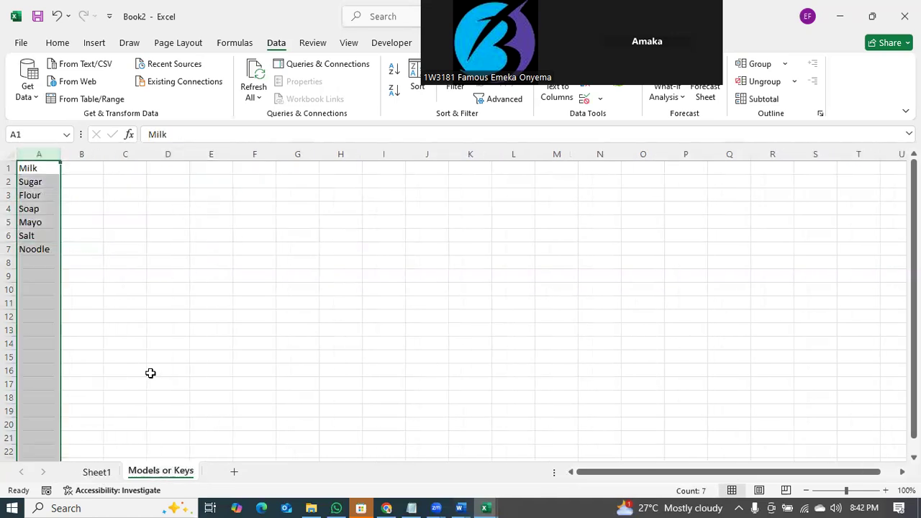
{"action": "right_click", "coordinate": [161, 472]}
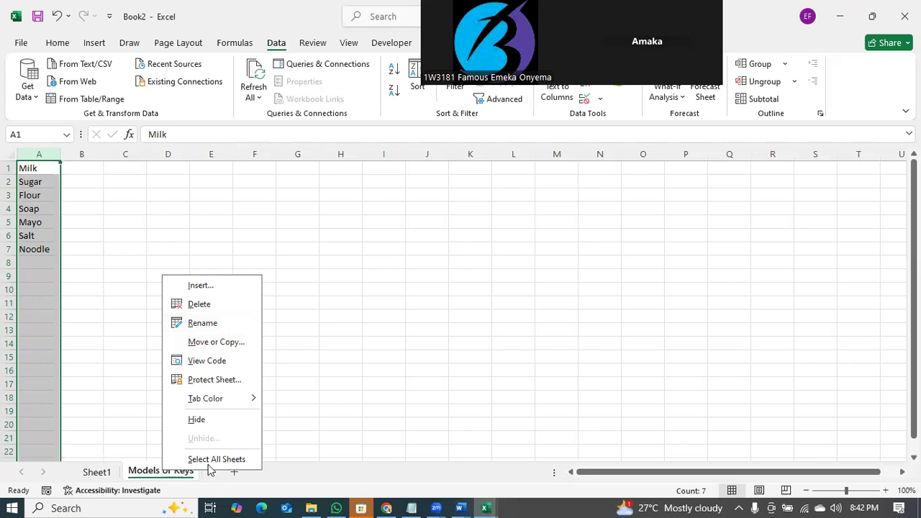
- Replace the header in cell E1 of Sheet1 with Cost
{"action": "left_click", "coordinate": [99, 474]}
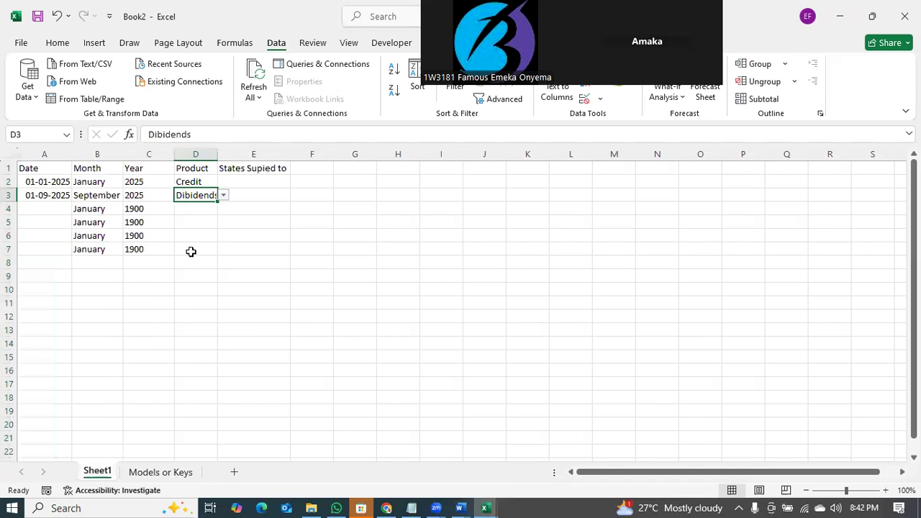
{"action": "left_click", "coordinate": [247, 169]}
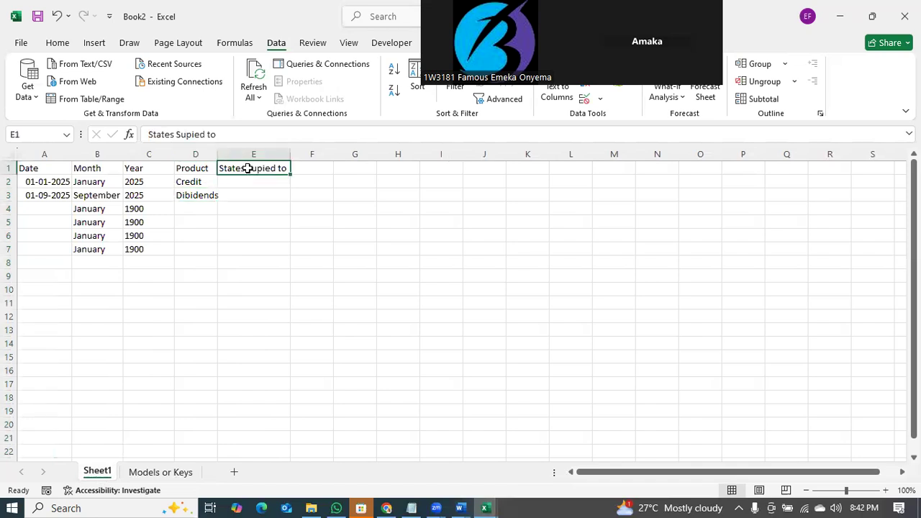
{"action": "type", "text": "AMount Paid"}
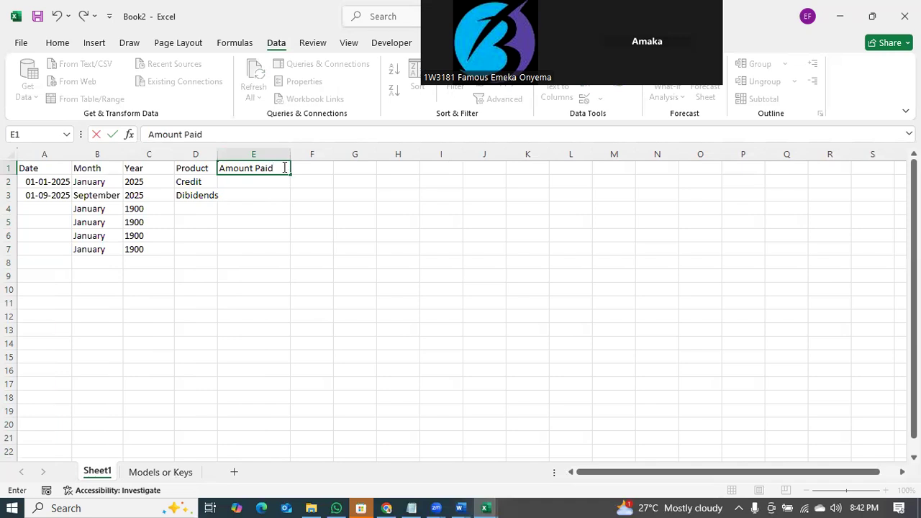
{"action": "left_click_drag", "start_coordinate": [285, 166], "coordinate": [212, 166]}
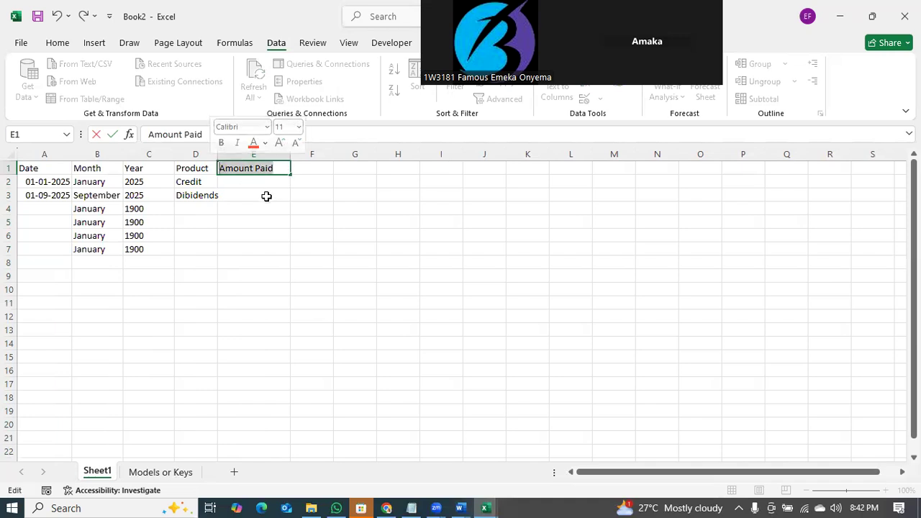
{"action": "type", "text": "ACpstst"}
{"action": "key", "text": "Tab"}
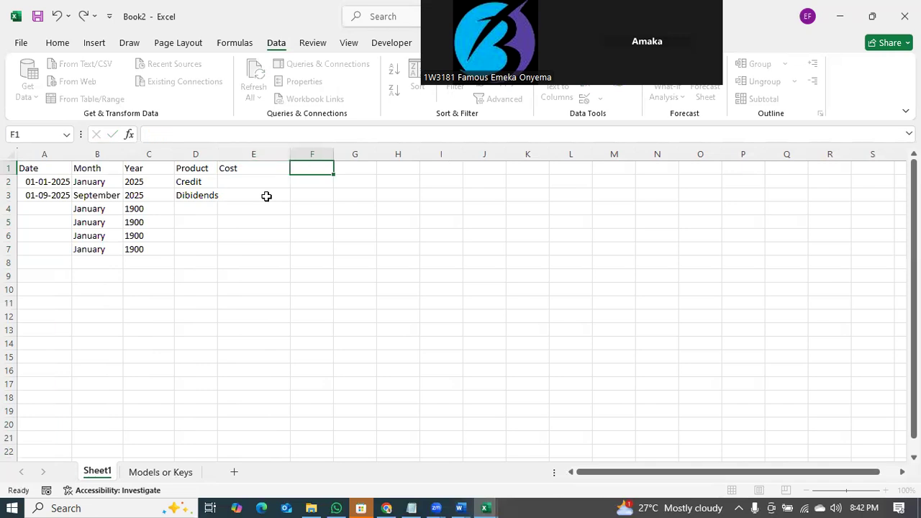
- Enter the headers Amt Paid, Amt P12 and Amt in cells F1 to H1
{"action": "type", "text": "Amt Paid"}
{"action": "key", "text": "Tab"}
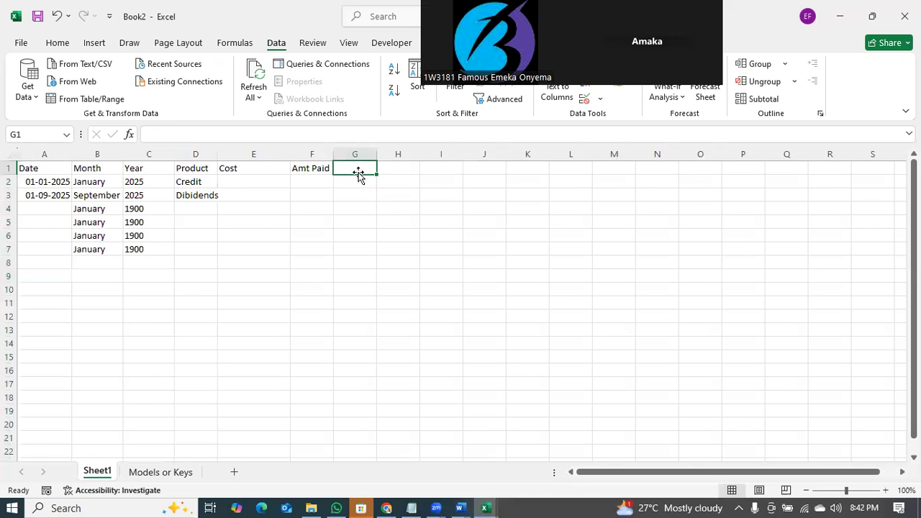
{"action": "type", "text": "AMt"}
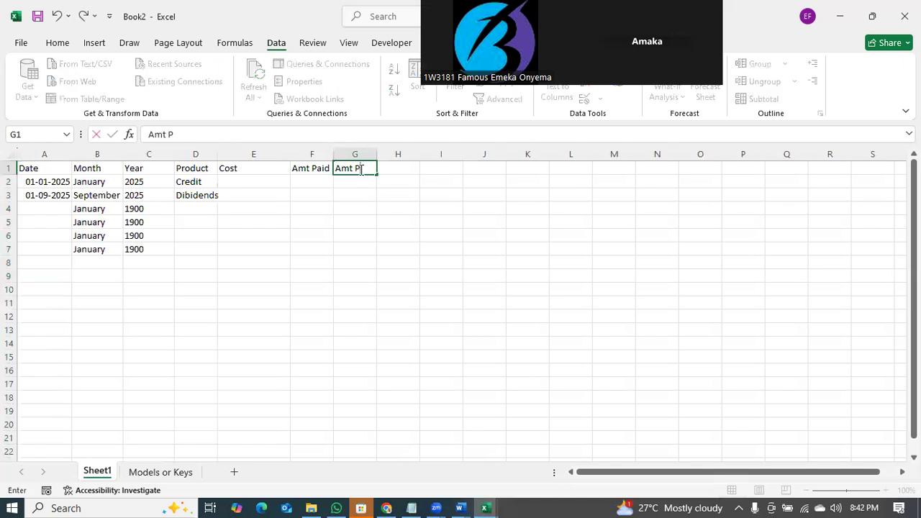
{"action": "type", "text": " P12"}
{"action": "key", "text": "Tab"}
{"action": "type", "text": "Ma"}
{"action": "key", "text": "BackSpace"}
{"action": "key", "text": "BackSpace"}
{"action": "type", "text": "Amt"}
- Enter the month headers Jan, Feb, March, Apr, May, Jun, July, Aug, Sept, Oct, Nov and Dec in cells F1 to Q1
{"action": "mouse_move", "coordinate": [305, 167]}
{"action": "left_mouse_down"}
{"action": "mouse_move", "coordinate": [339, 167]}
{"action": "mouse_move", "coordinate": [311, 170]}
{"action": "left_mouse_up"}
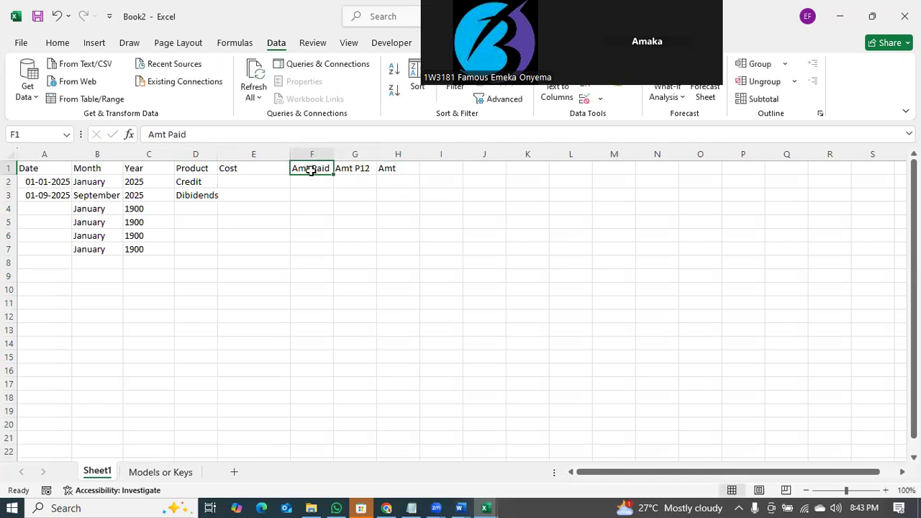
{"action": "type", "text": "Jan"}
{"action": "key", "text": "Tab"}
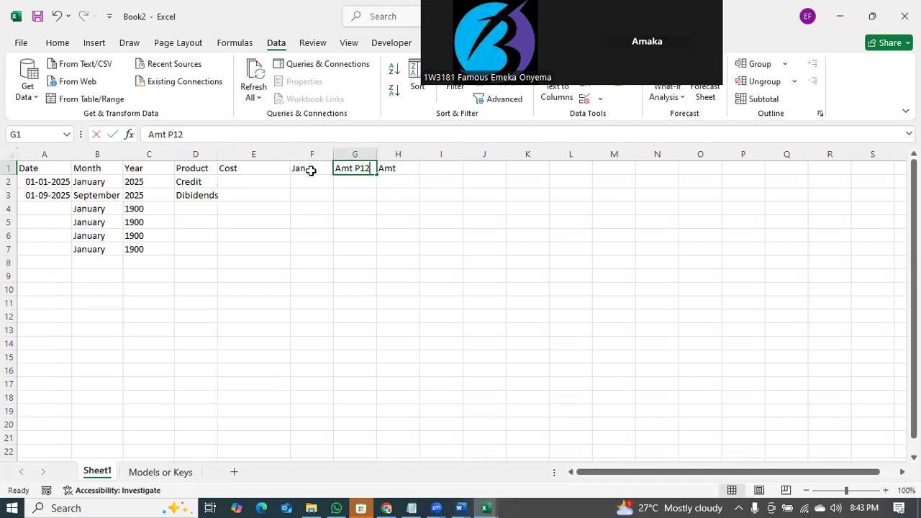
{"action": "type", "text": "Feb"}
{"action": "key", "text": "Tab"}
{"action": "type", "text": "March"}
{"action": "key", "text": "Tab"}
{"action": "type", "text": "Apr"}
{"action": "key", "text": "Tab"}
{"action": "type", "text": "May"}
{"action": "key", "text": "Tab"}
{"action": "type", "text": "Jun"}
{"action": "key", "text": "Tab"}
{"action": "type", "text": "July"}
{"action": "key", "text": "Tab"}
{"action": "type", "text": "AY"}
{"action": "type", "text": "ug"}
{"action": "key", "text": "Tab"}
{"action": "type", "text": "Sept"}
{"action": "key", "text": "Tab"}
{"action": "type", "text": "Oct"}
{"action": "key", "text": "Tab"}
{"action": "type", "text": "Nov"}
{"action": "key", "text": "Tab"}
{"action": "type", "text": "Dec"}
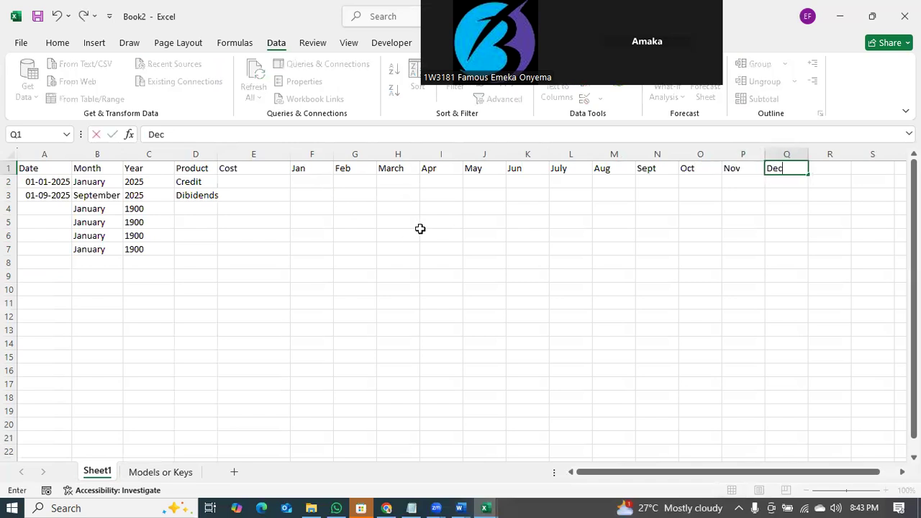
{"action": "left_click", "coordinate": [421, 229]}
{"action": "left_click_drag", "start_coordinate": [295, 180], "coordinate": [523, 183]}
- Add the header Total in R1, and use SUM in R2 to add up cells F2 to Q2
{"action": "left_click", "coordinate": [822, 167]}
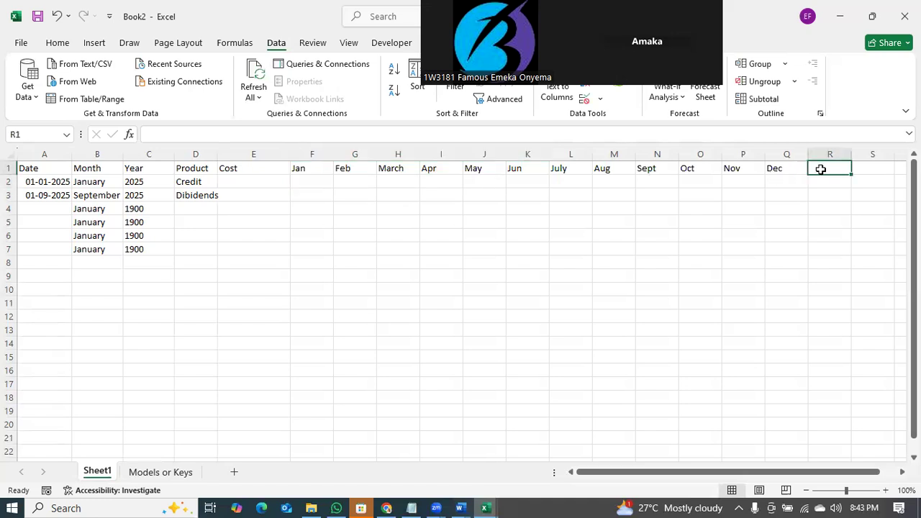
{"action": "type", "text": "Total"}
{"action": "left_click", "coordinate": [818, 184]}
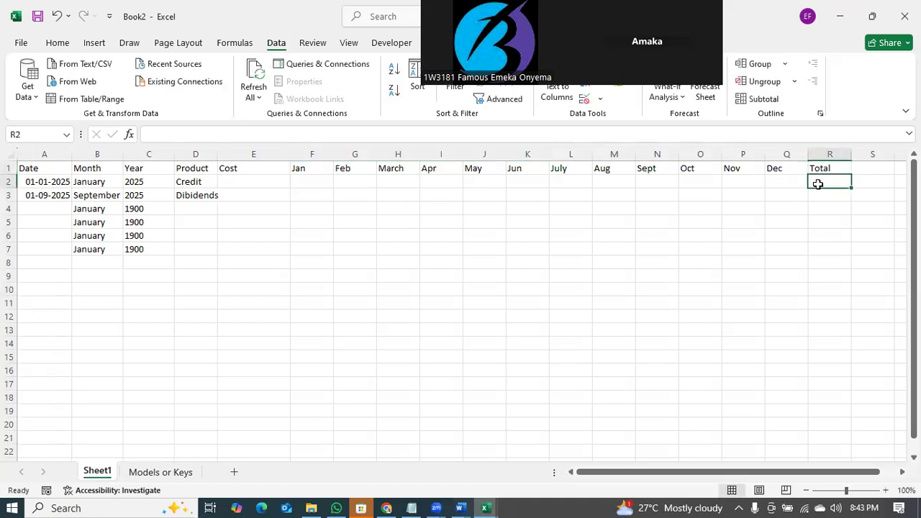
{"action": "type", "text": "=sum"}
{"action": "key", "text": "Tab"}
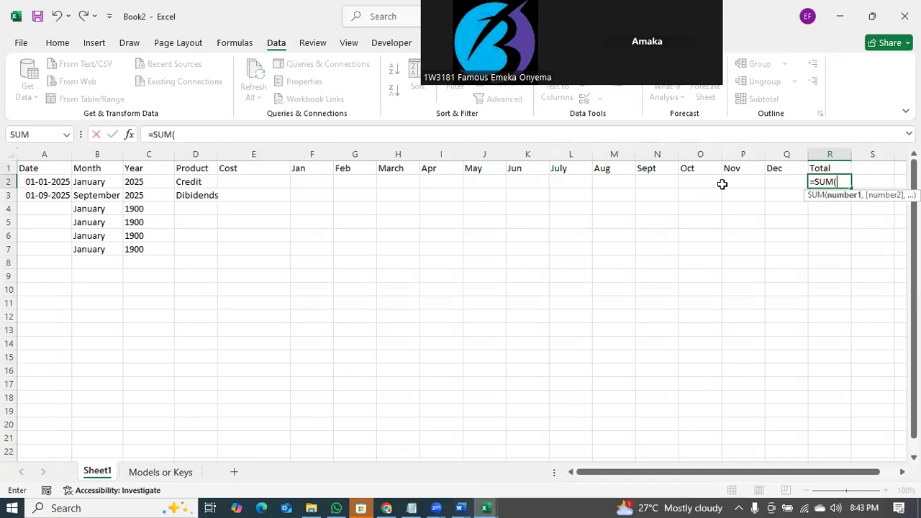
{"action": "left_click_drag", "start_coordinate": [298, 182], "coordinate": [782, 182]}
{"action": "key", "text": "Return"}
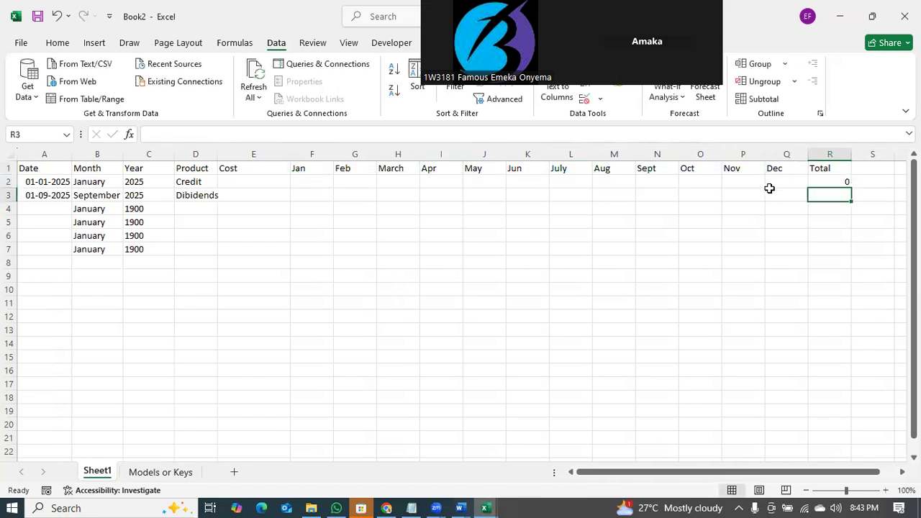
- Copy the SUM formula from R2 down to R7, and enter 4000 as the Jan amount in F2
{"action": "left_click", "coordinate": [831, 181]}
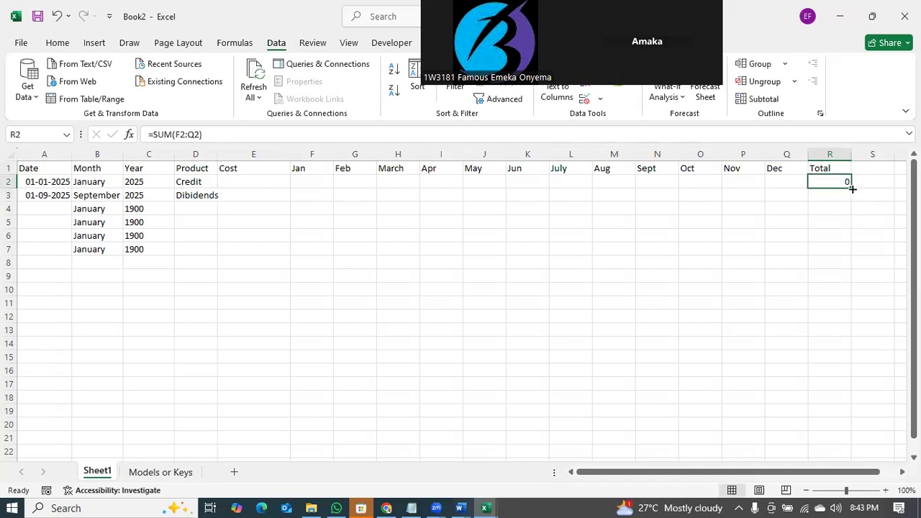
{"action": "double_click", "coordinate": [852, 188]}
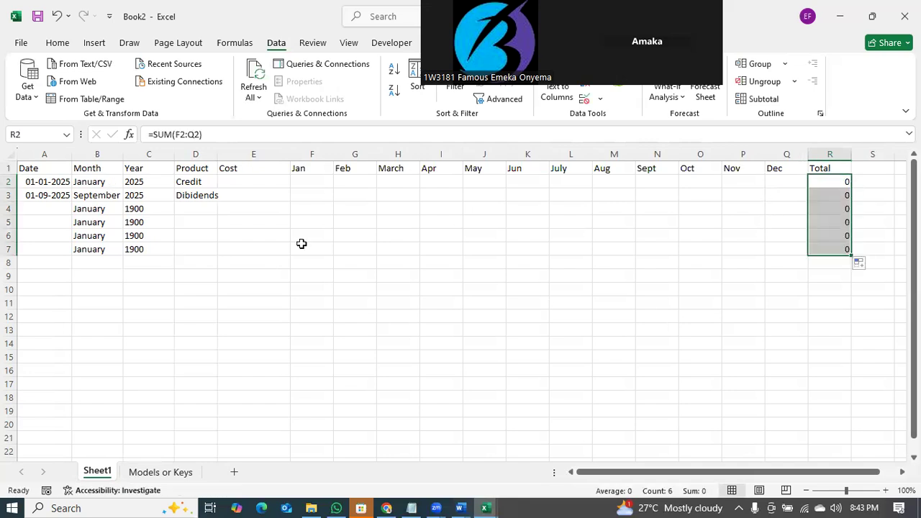
{"action": "left_click", "coordinate": [305, 185]}
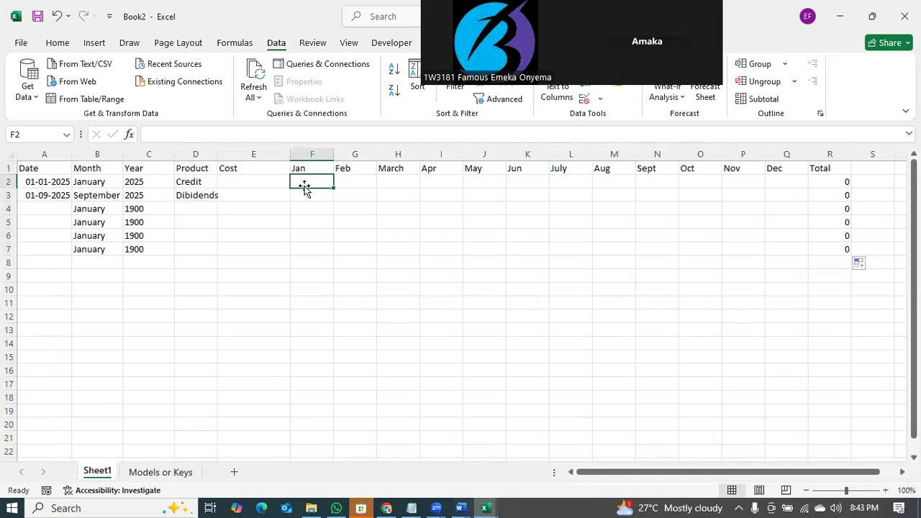
{"action": "type", "text": "4000"}
{"action": "left_click", "coordinate": [328, 211]}
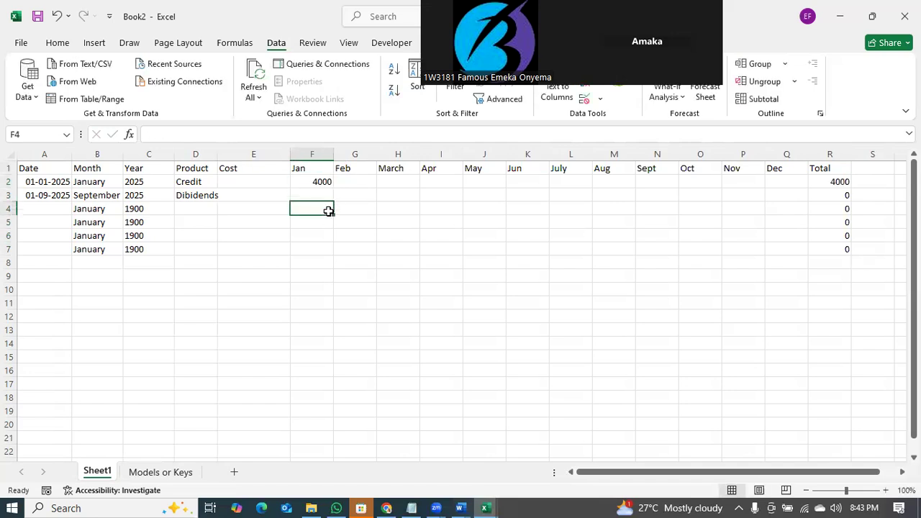
- Enter the Feb to May amounts 3000, 2000, 1000 and 5000 in cells G2 to J2
{"action": "left_click", "coordinate": [613, 181]}
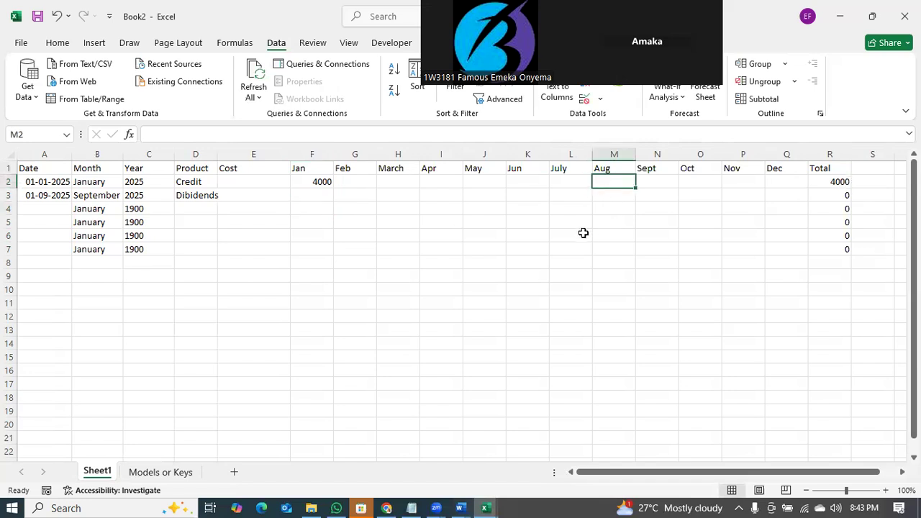
{"action": "left_click", "coordinate": [353, 183]}
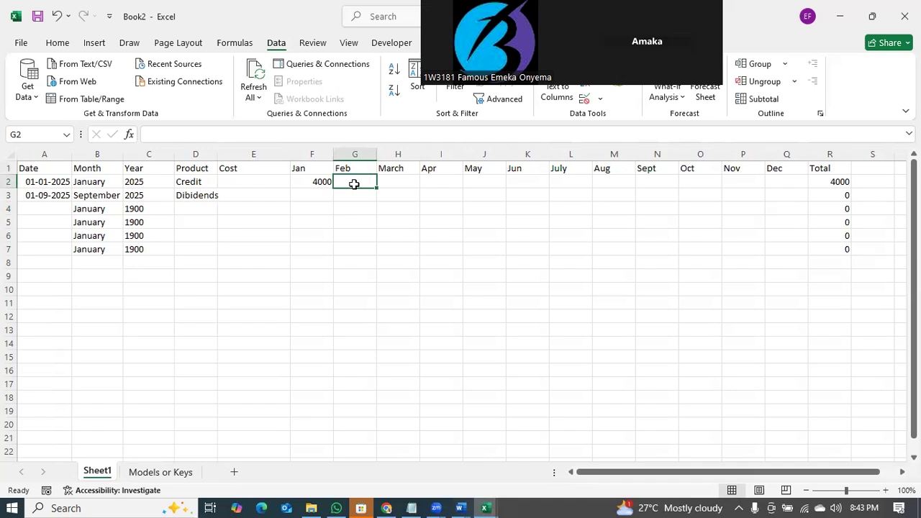
{"action": "type", "text": "3000"}
{"action": "key", "text": "Return"}
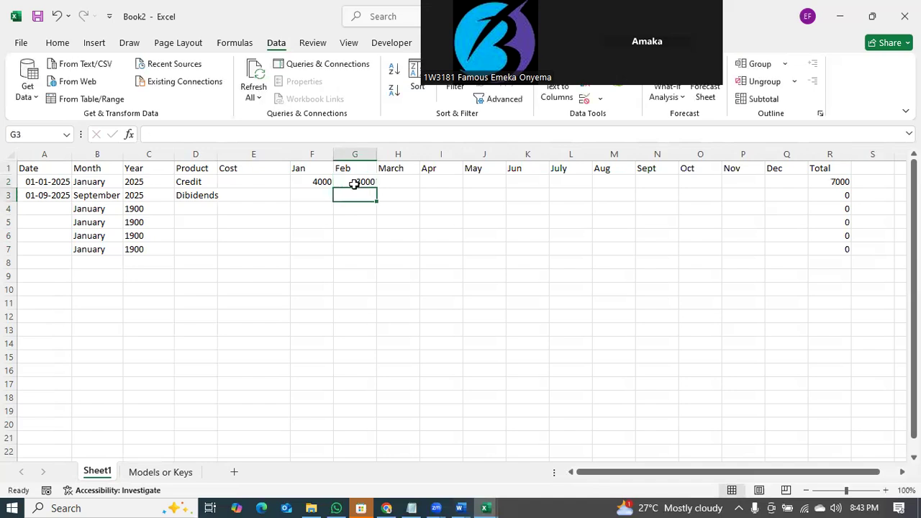
{"action": "left_click", "coordinate": [405, 182]}
{"action": "type", "text": "2000"}
{"action": "key", "text": "Return"}
{"action": "left_click", "coordinate": [449, 181]}
{"action": "type", "text": "1000"}
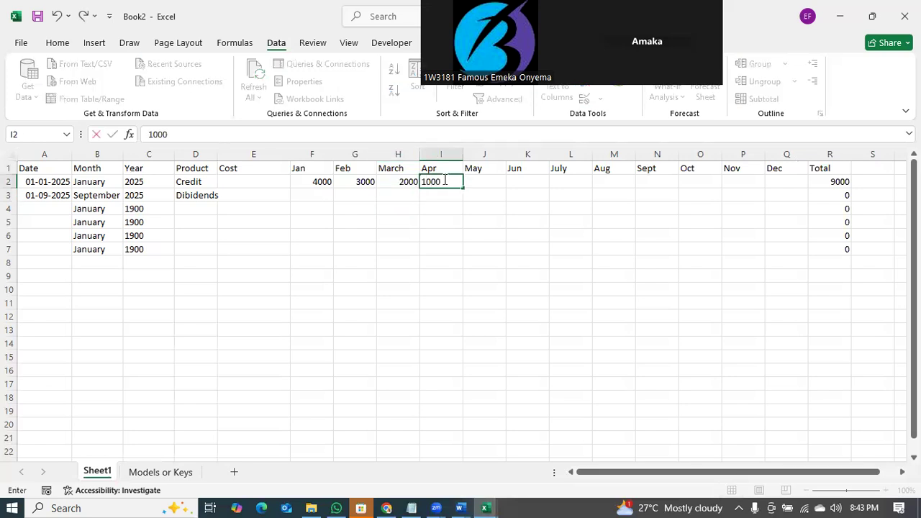
{"action": "key", "text": "Return"}
{"action": "left_click", "coordinate": [481, 179]}
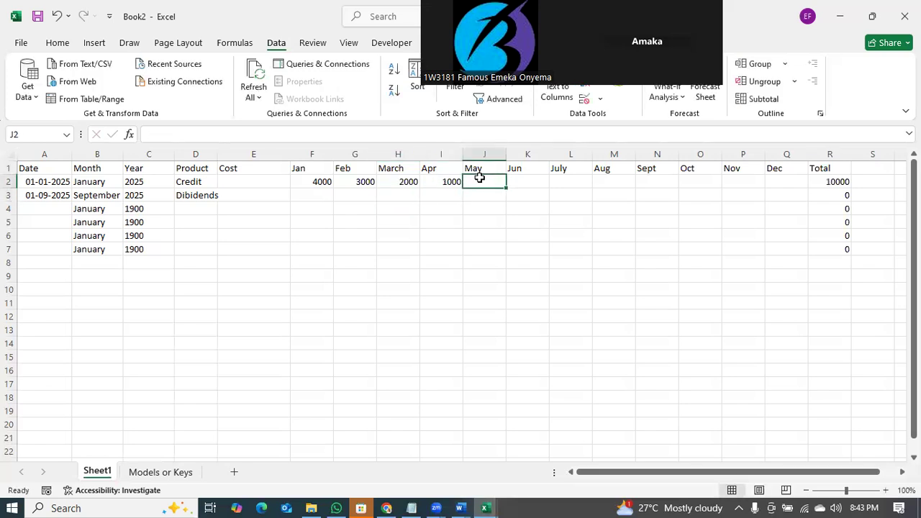
{"action": "type", "text": "500"}
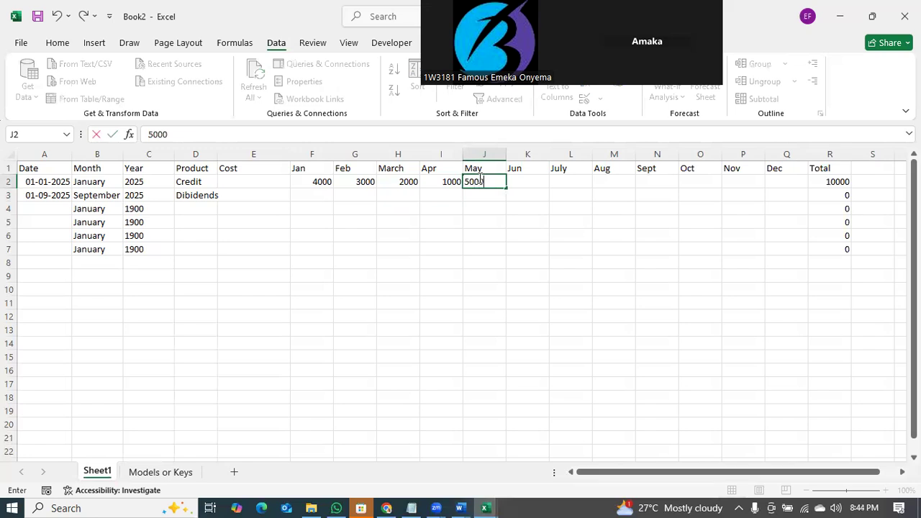
{"action": "type", "text": "0"}
{"action": "key", "text": "Return"}
{"action": "left_click", "coordinate": [841, 182]}
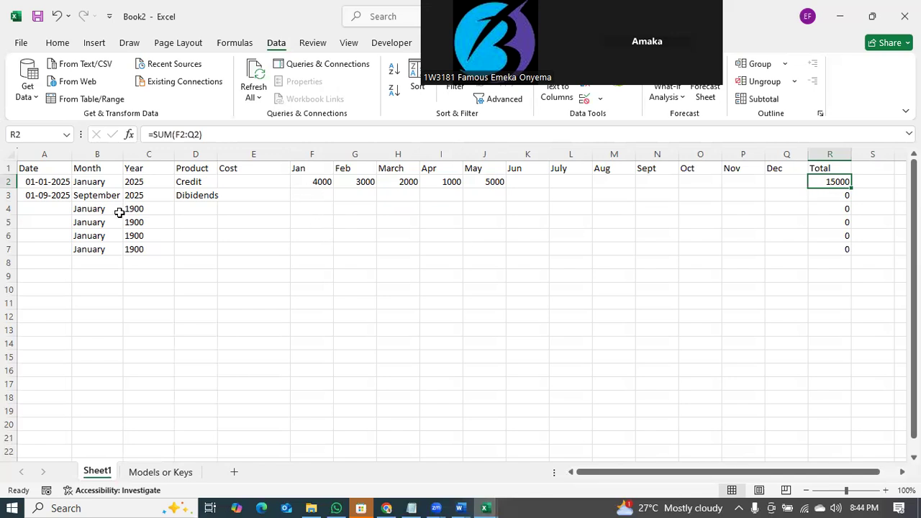
- Enter three people's first names in cells E2 to E4, overwriting the first entry made in E4
{"action": "left_click", "coordinate": [245, 185]}
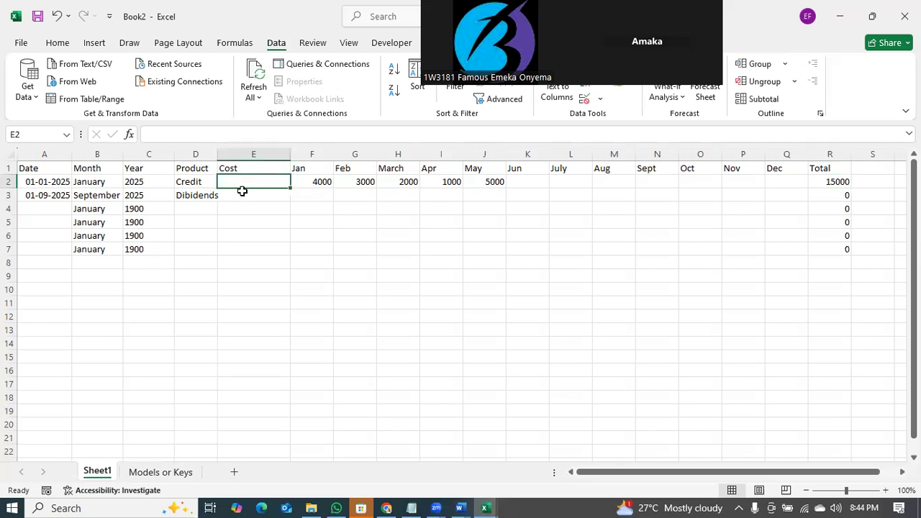
{"action": "type", "text": "Amaka"}
{"action": "key", "text": "Return"}
{"action": "type", "text": "Grace"}
{"action": "key", "text": "Return"}
{"action": "type", "text": "Ide"}
{"action": "key", "text": "Return"}
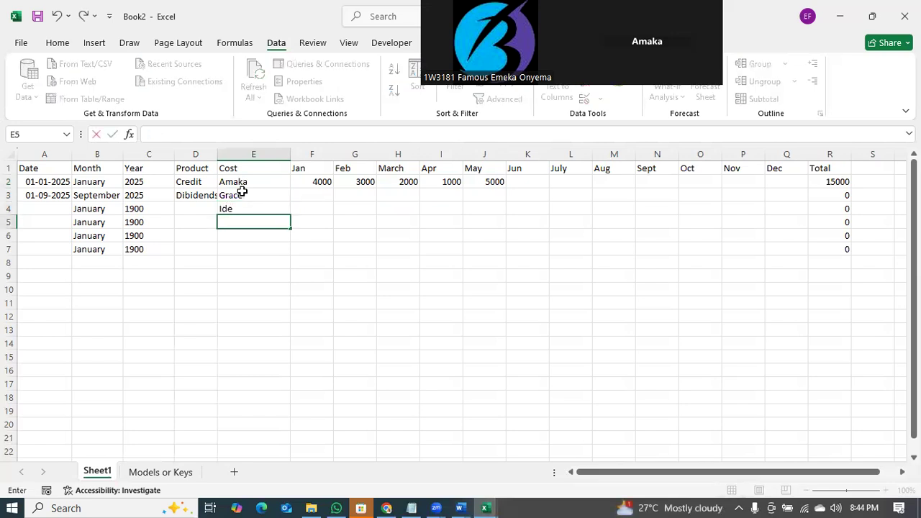
{"action": "key", "text": "Up"}
{"action": "type", "text": "Famoys"}
{"action": "key", "text": "Return"}
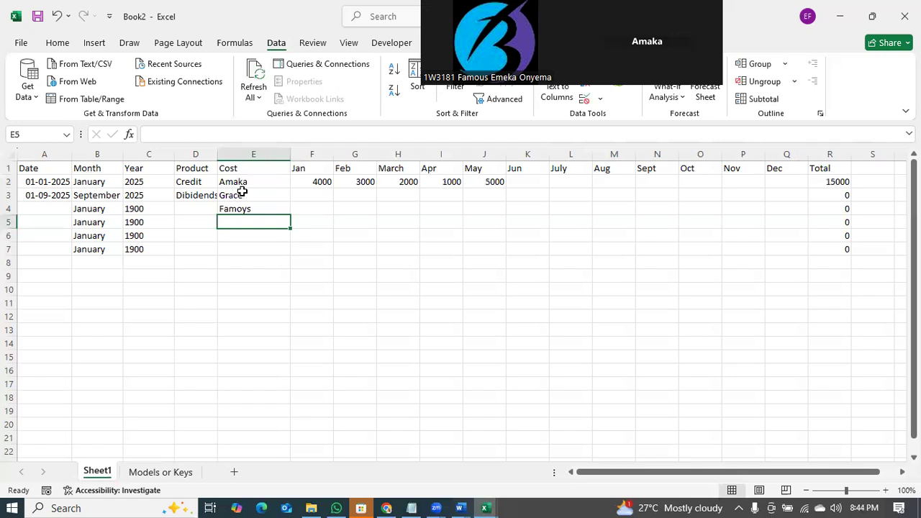
- Enter two more people's first names in cells E5 and E6
{"action": "type", "text": "Chiamaka"}
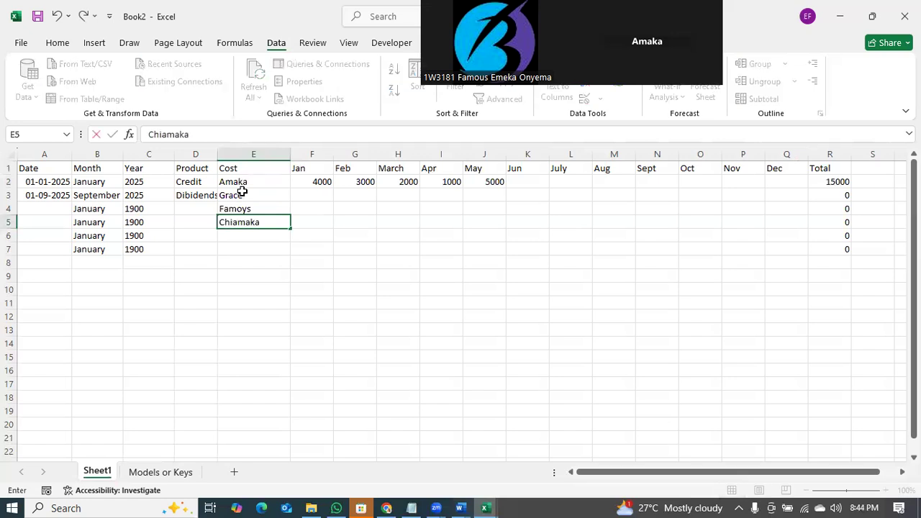
{"action": "key", "text": "Return"}
{"action": "type", "text": "Blessinng"}
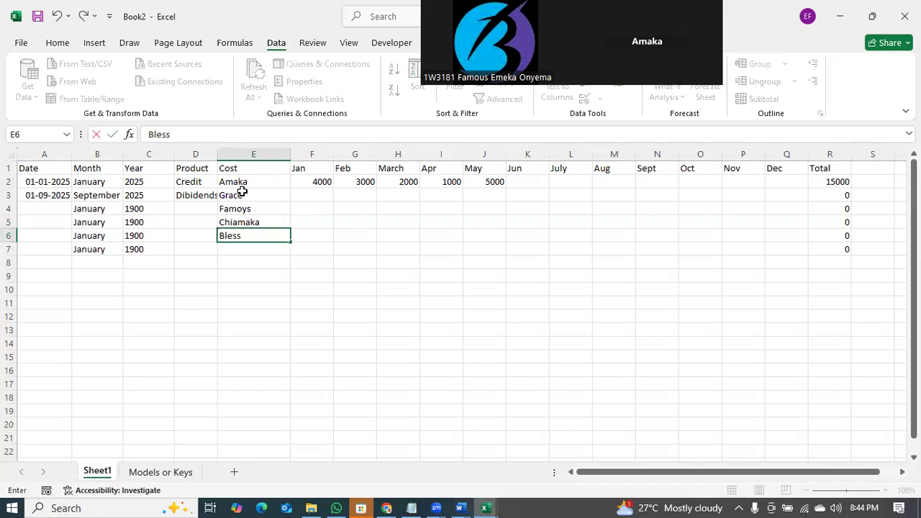
{"action": "key", "text": "BackSpace"}
{"action": "key", "text": "BackSpace"}
{"action": "type", "text": "g"}
{"action": "key", "text": "Return"}
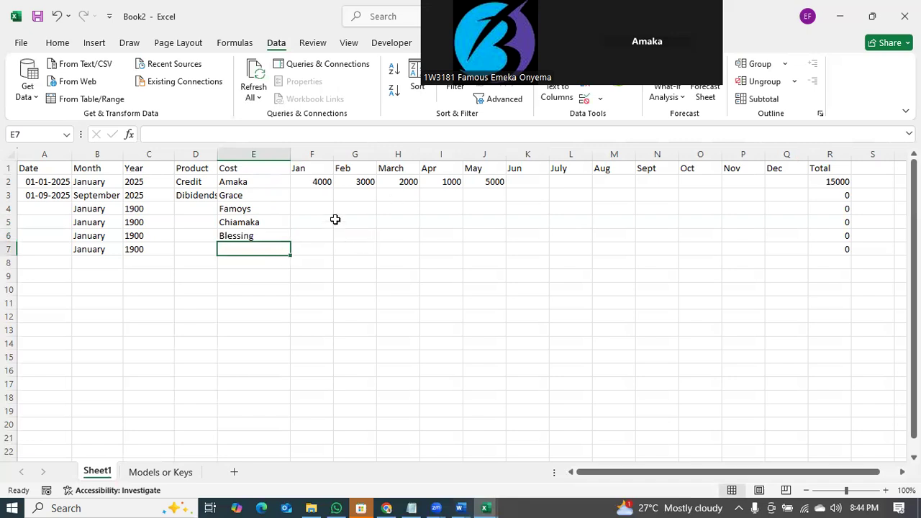
- Enter 1500 as the Jan amount in F3, and correct the misspelled first name in E4
{"action": "left_click", "coordinate": [326, 194]}
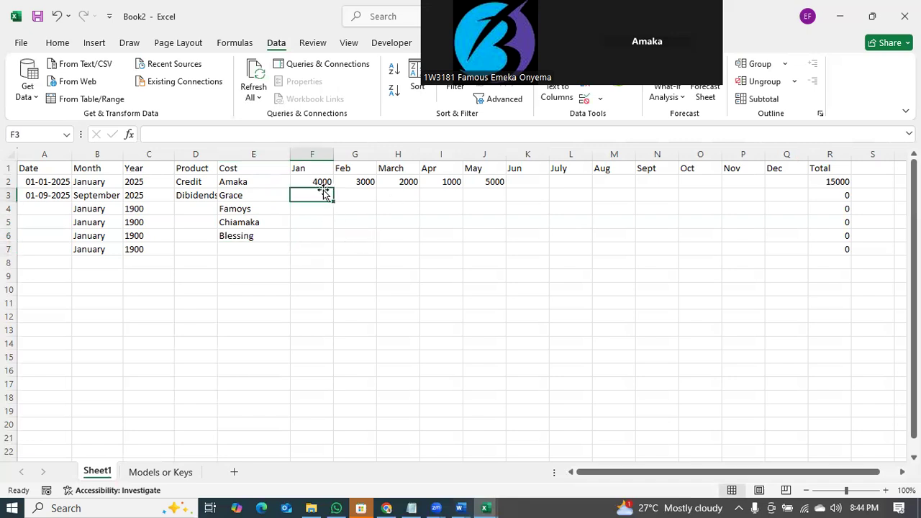
{"action": "type", "text": "1500"}
{"action": "key", "text": "Return"}
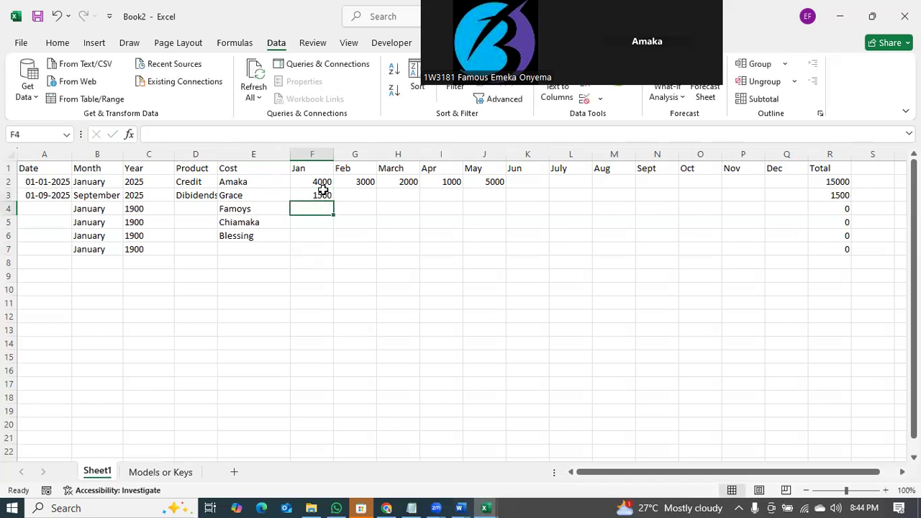
{"action": "left_click", "coordinate": [270, 210]}
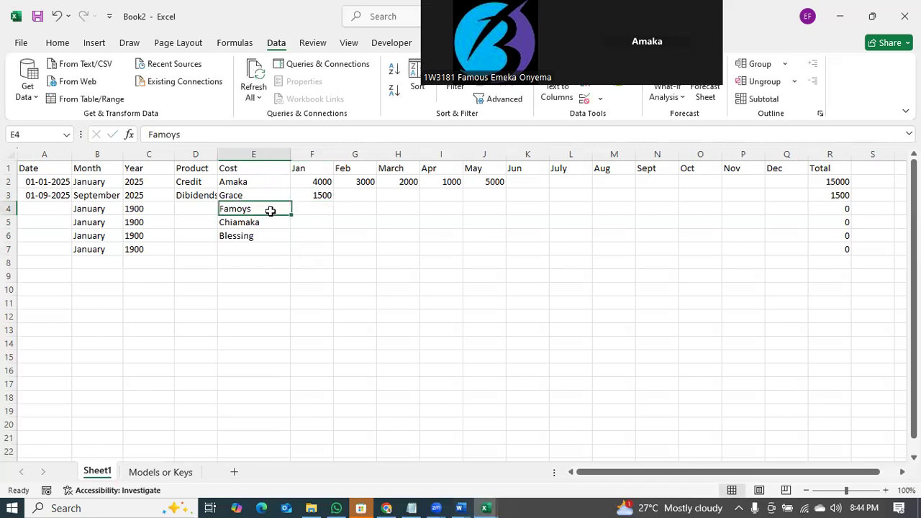
{"action": "type", "text": "Famous"}
{"action": "key", "text": "Return"}
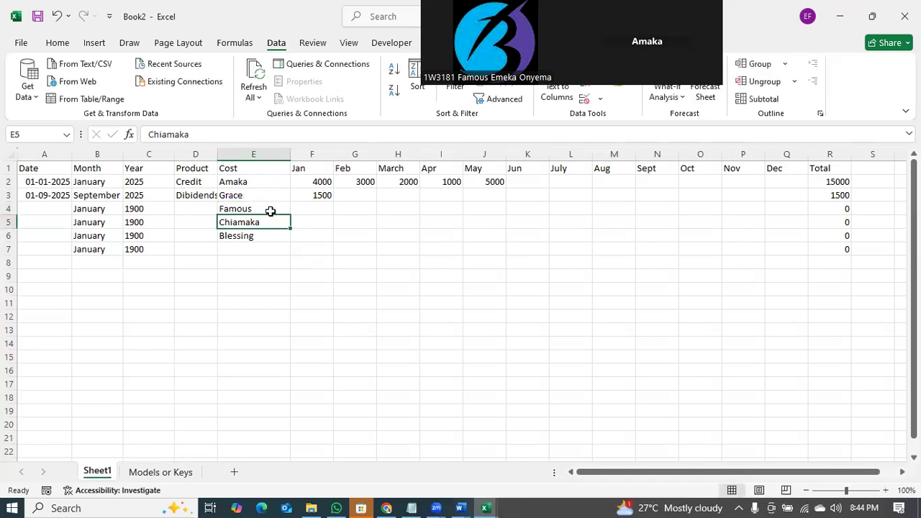
- Enter 800 for Jan in F4 and -400 for Feb in G4, and check the row's total in R4
{"action": "left_click", "coordinate": [318, 208]}
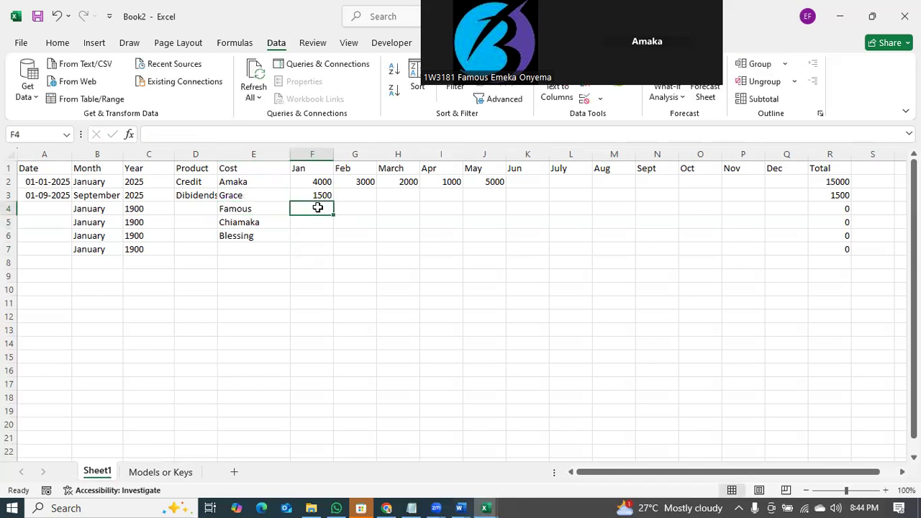
{"action": "type", "text": "800"}
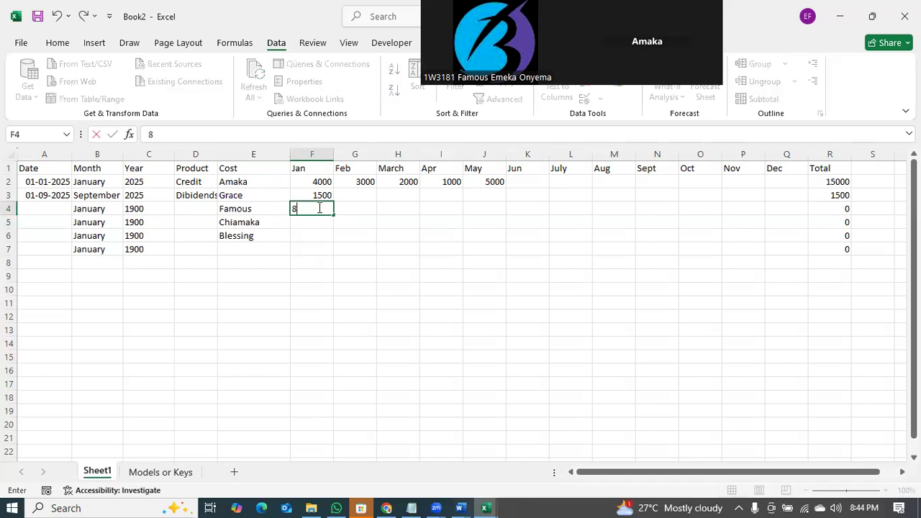
{"action": "left_click", "coordinate": [311, 225]}
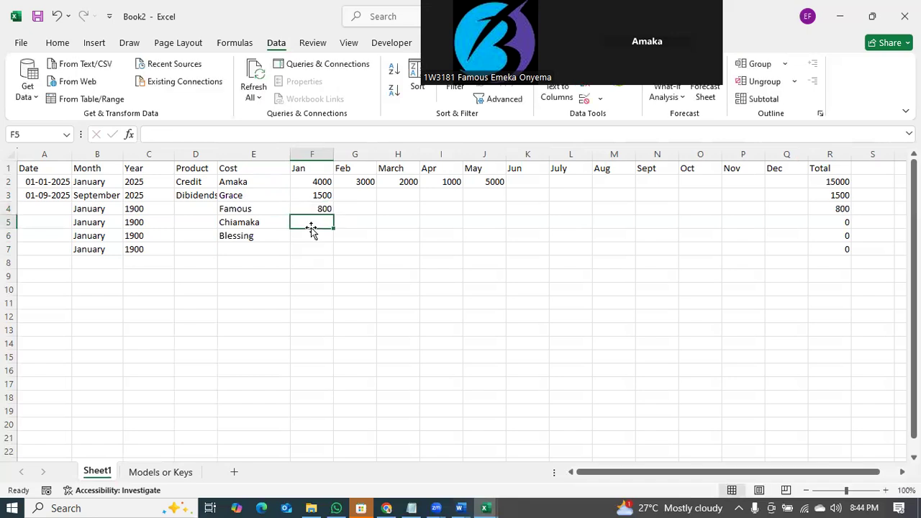
{"action": "left_click", "coordinate": [361, 209]}
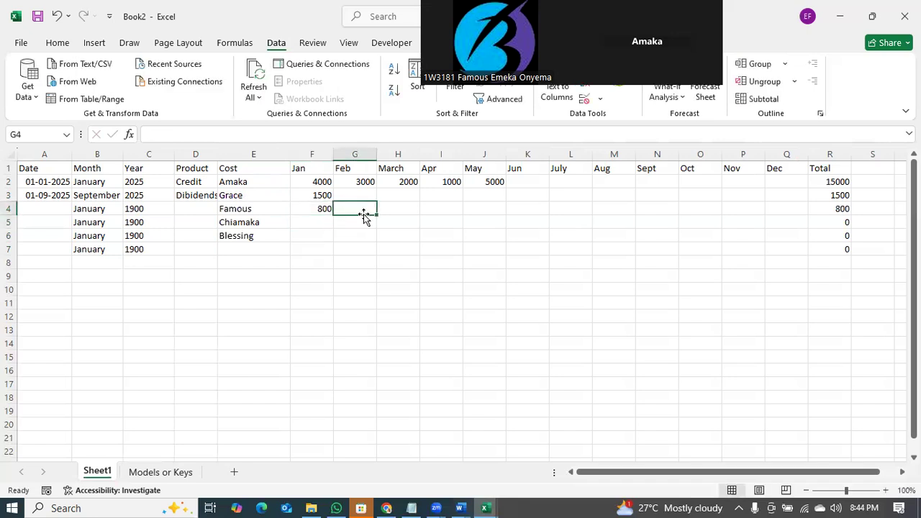
{"action": "type", "text": "-40"}
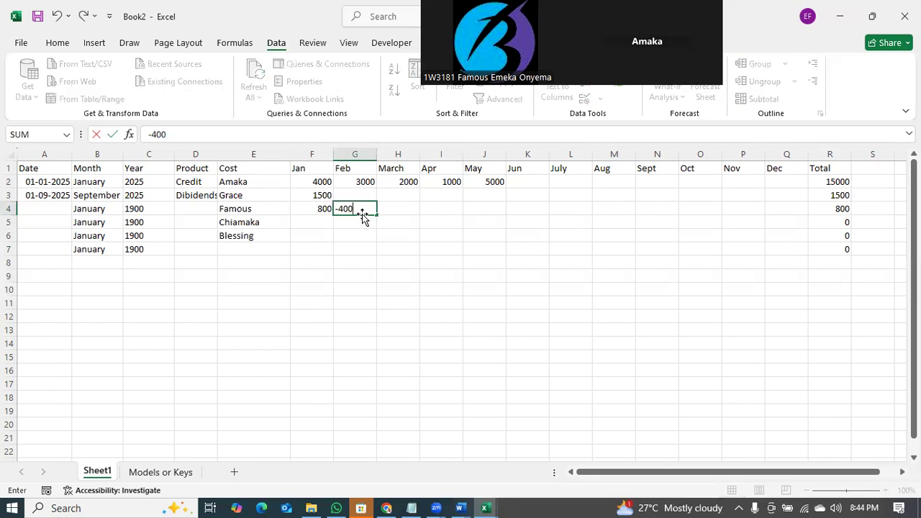
{"action": "type", "text": "0"}
{"action": "key", "text": "Return"}
{"action": "left_click", "coordinate": [360, 210]}
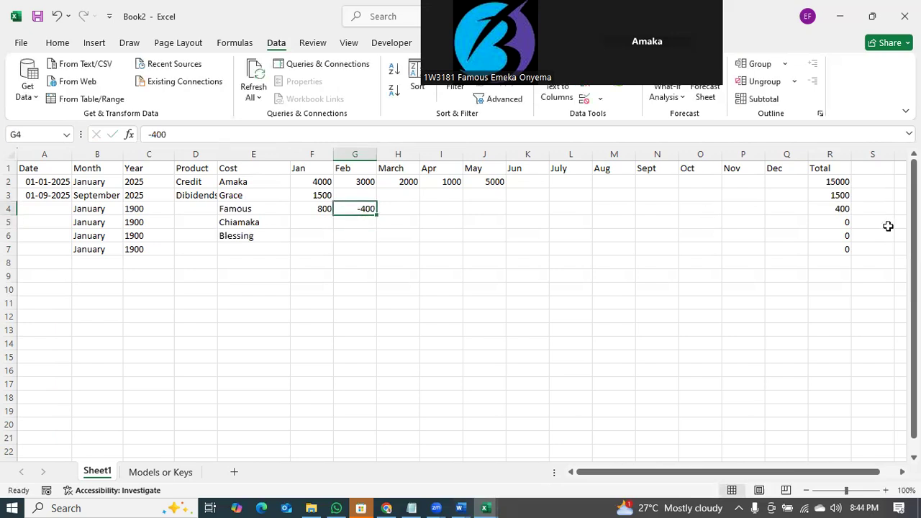
{"action": "left_click", "coordinate": [844, 208]}
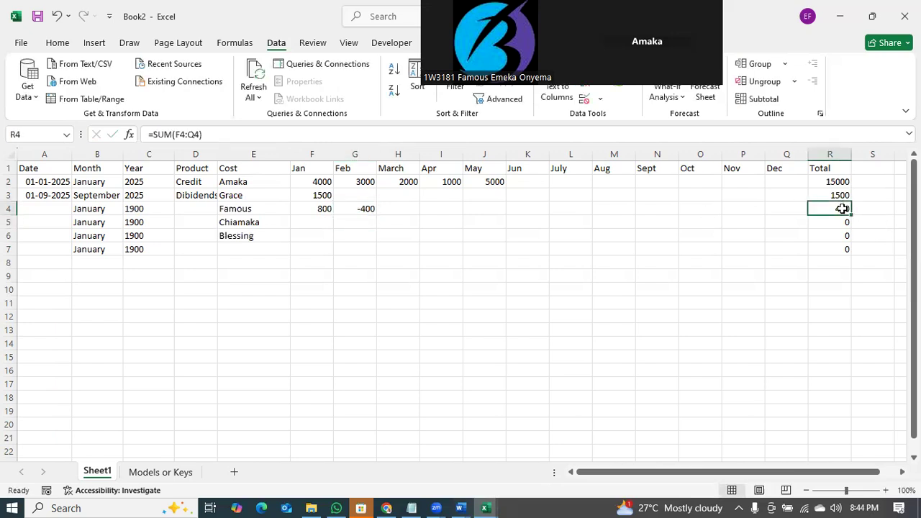
- Replace the header in cell R1 with Balance
{"action": "left_click", "coordinate": [830, 169]}
{"action": "type", "text": "Balance"}
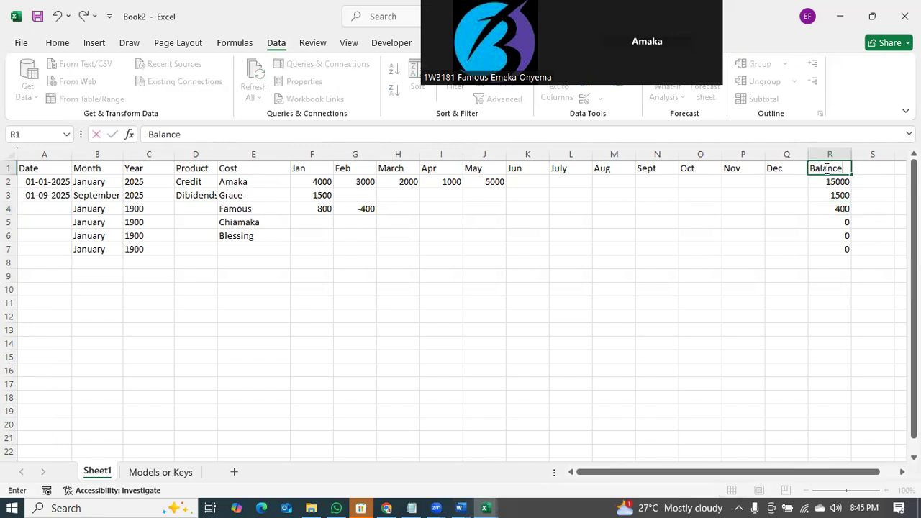
{"action": "key", "text": "Return"}
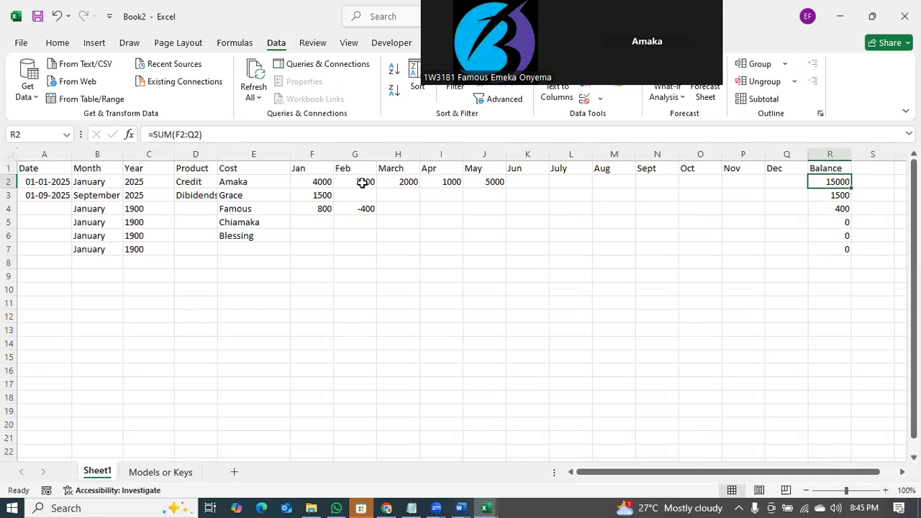
- Enter 9000 as the Sept amount in cell N2
{"action": "left_click", "coordinate": [647, 178]}
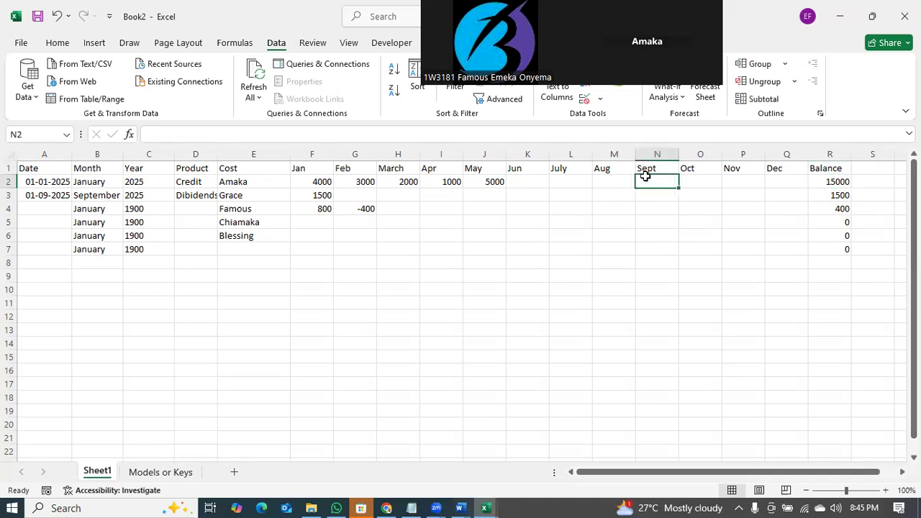
{"action": "type", "text": "9000"}
{"action": "key", "text": "Return"}
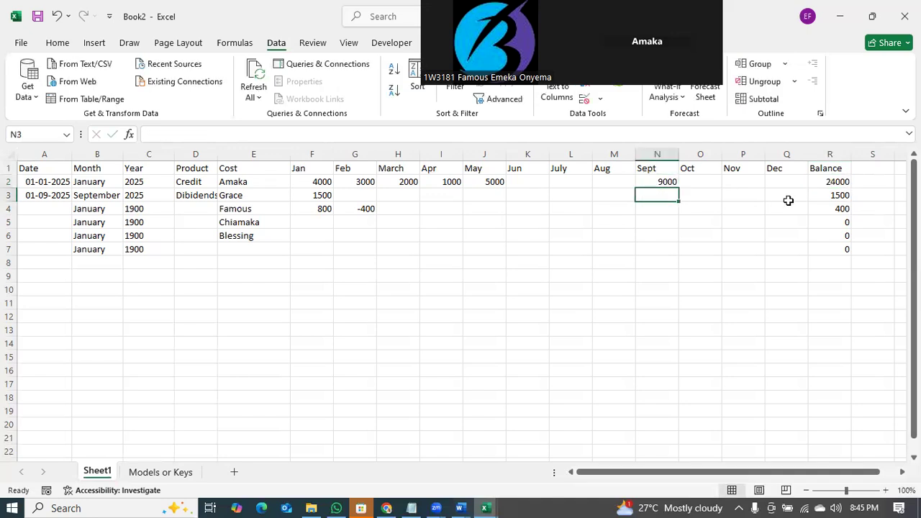
- Calculate 5% of the R2 balance in cell S2 with the formula =5%*R2
{"action": "left_click", "coordinate": [873, 171]}
{"action": "left_click", "coordinate": [871, 179]}
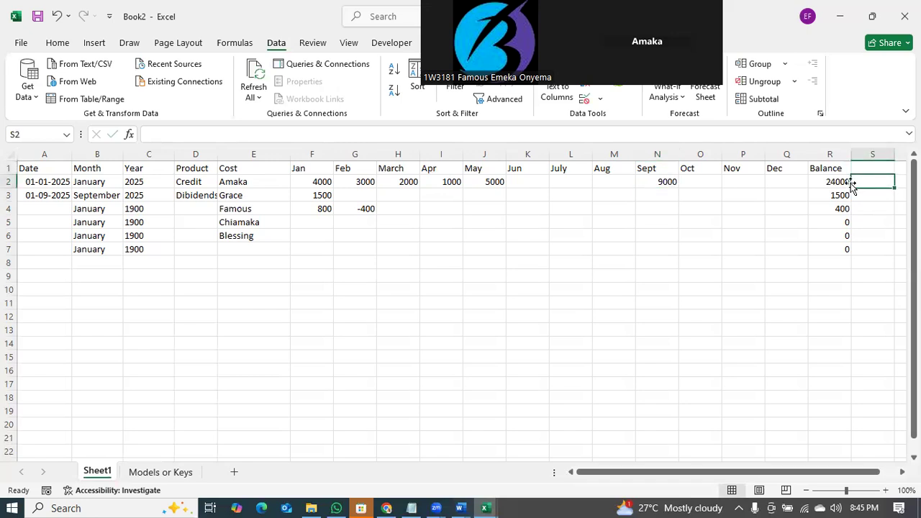
{"action": "type", "text": "="}
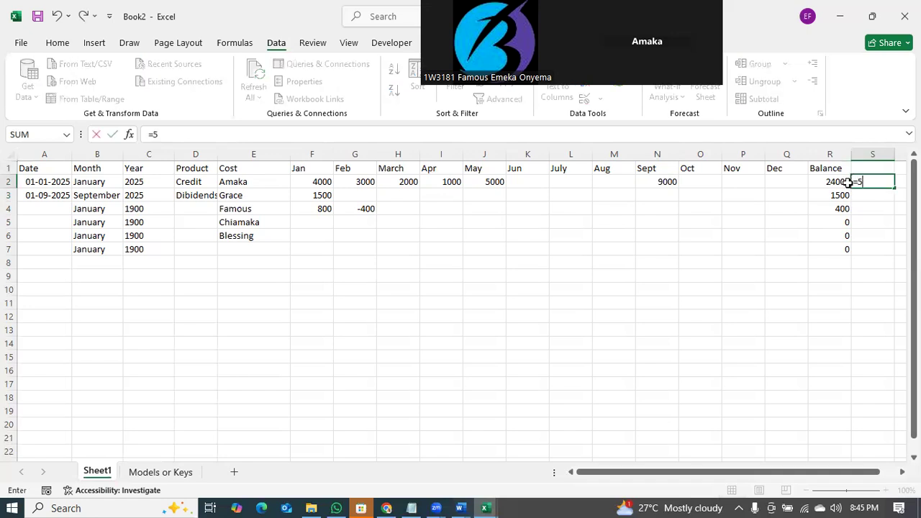
{"action": "type", "text": "5%*"}
{"action": "left_click", "coordinate": [847, 182]}
{"action": "key", "text": "Return"}
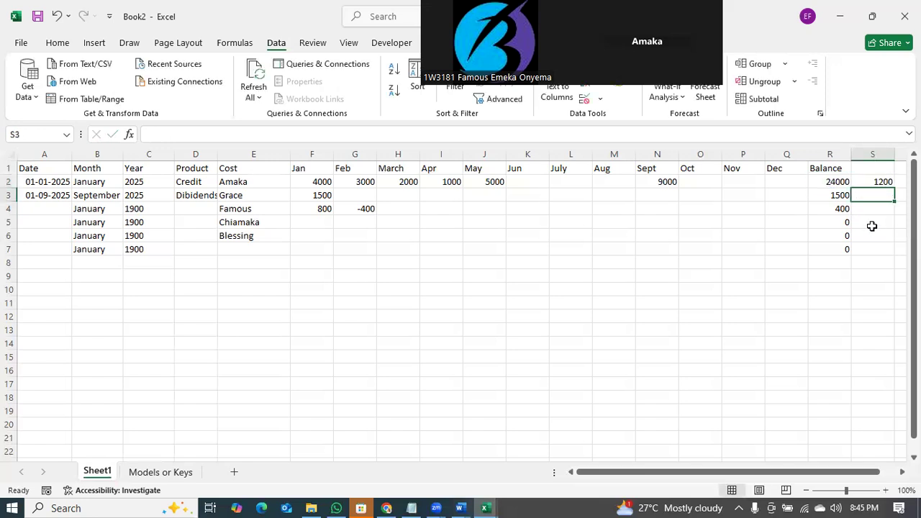
- Fill the 5% formula from S2 down through S7 for the remaining rows
{"action": "left_click", "coordinate": [882, 182]}
{"action": "double_click", "coordinate": [895, 187]}
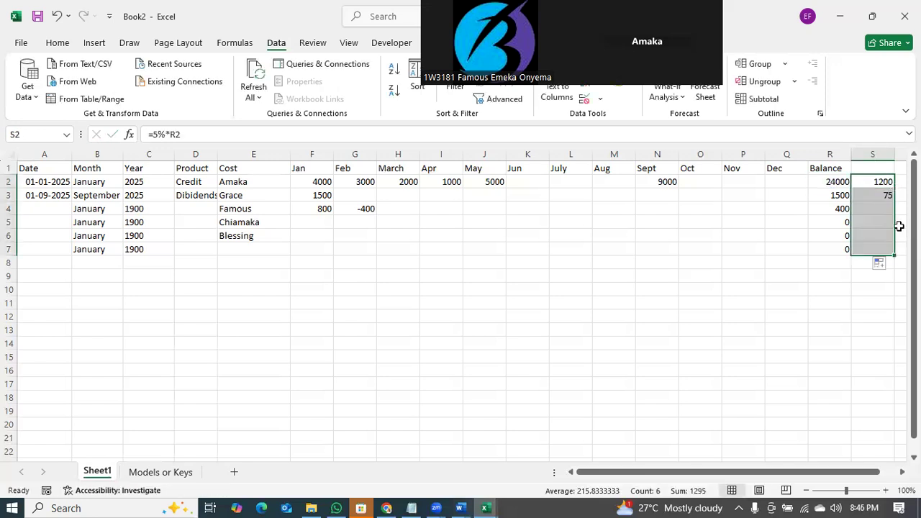
{"action": "left_click", "coordinate": [891, 304]}
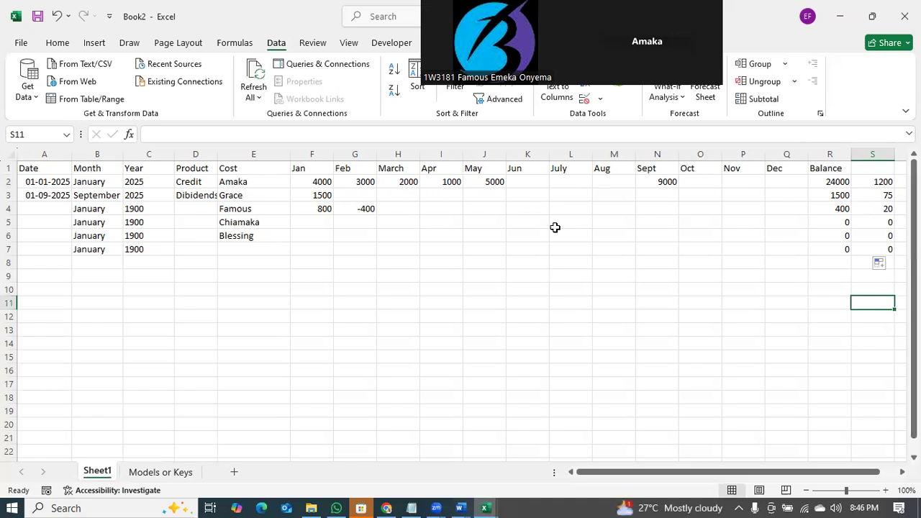
- Enter 5000 for July in L2 and 6000 for Nov in P2, and check the 5% result in S2
{"action": "left_click", "coordinate": [559, 182]}
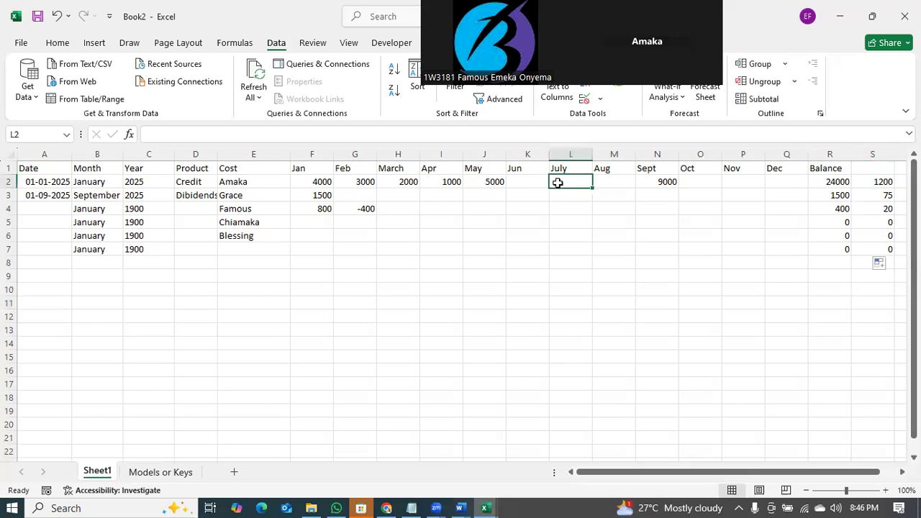
{"action": "type", "text": "5000"}
{"action": "key", "text": "Return"}
{"action": "left_click", "coordinate": [750, 180]}
{"action": "type", "text": "6000"}
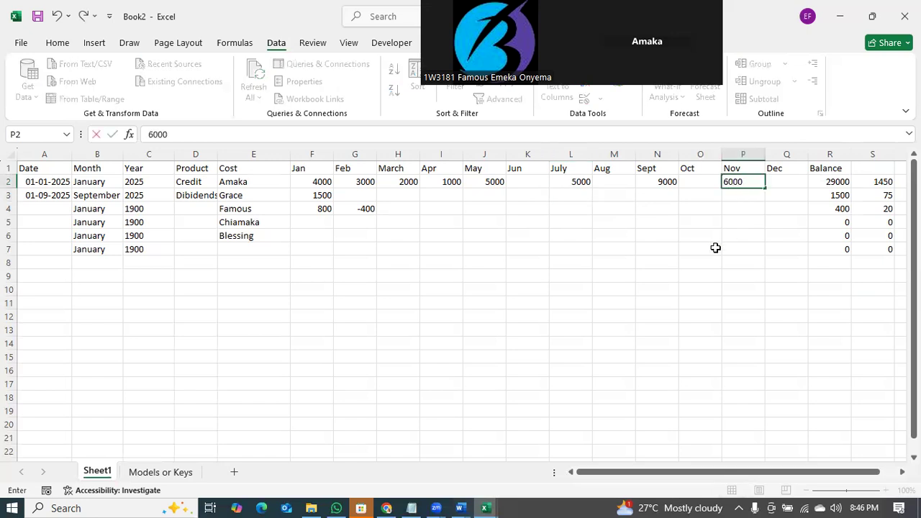
{"action": "key", "text": "Return"}
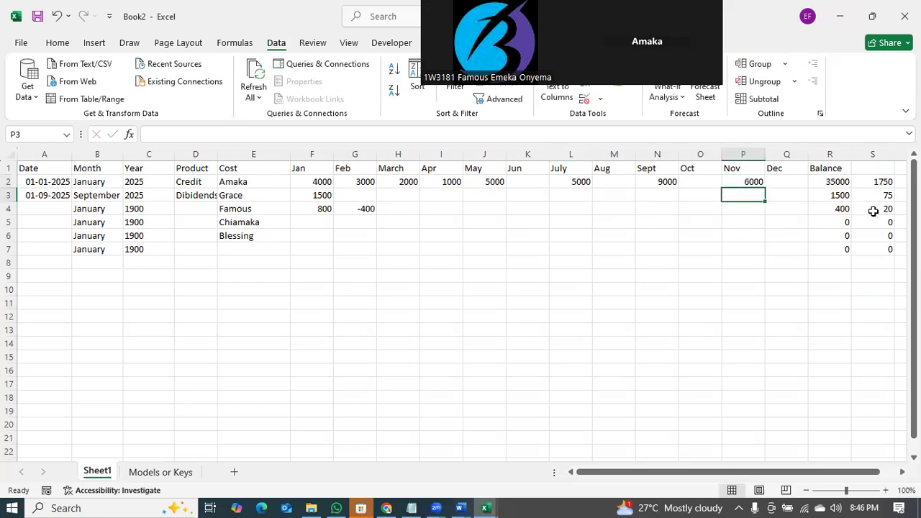
{"action": "left_click", "coordinate": [886, 181]}
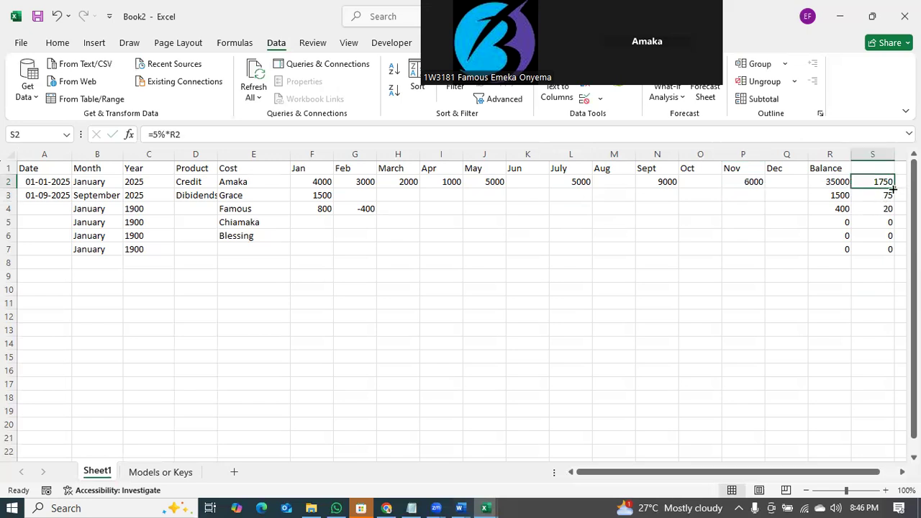
- Add the header Dividends in cell S1 above the 5% results
{"action": "left_click", "coordinate": [880, 170]}
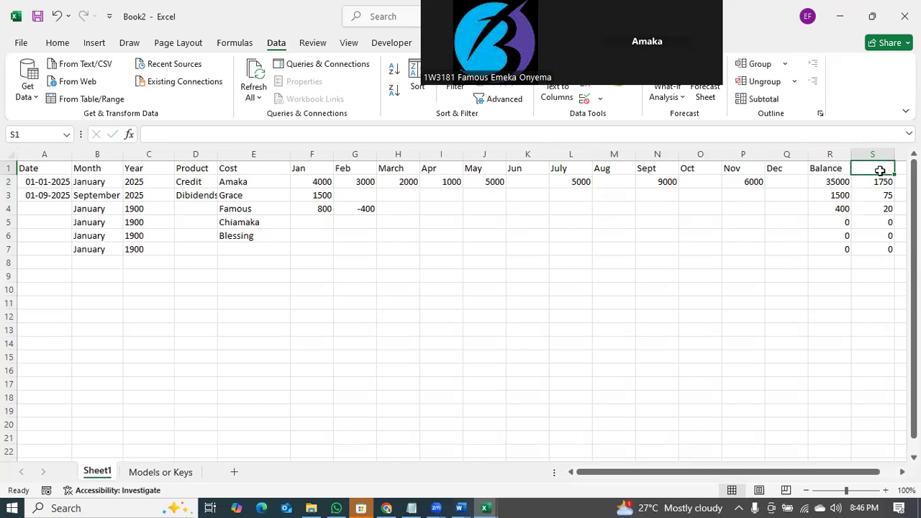
{"action": "type", "text": "Diov"}
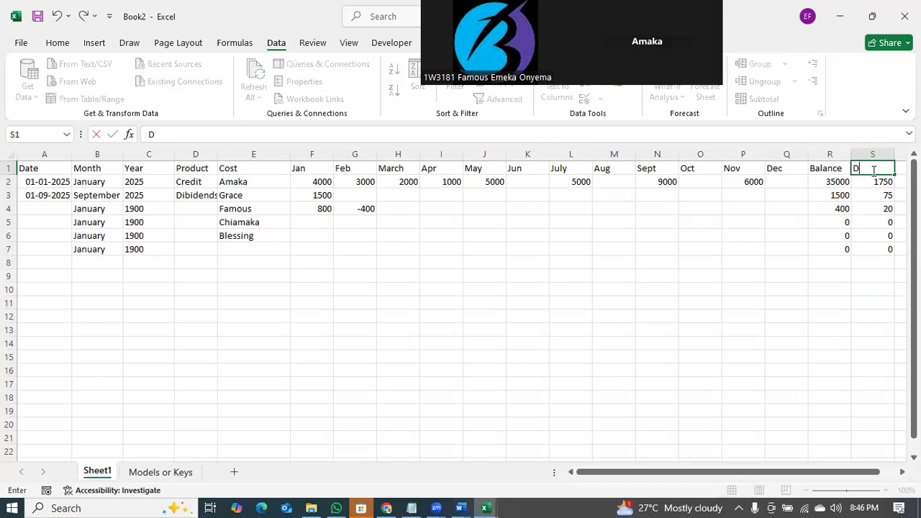
{"action": "key", "text": "BackSpace"}
{"action": "type", "text": "vidends"}
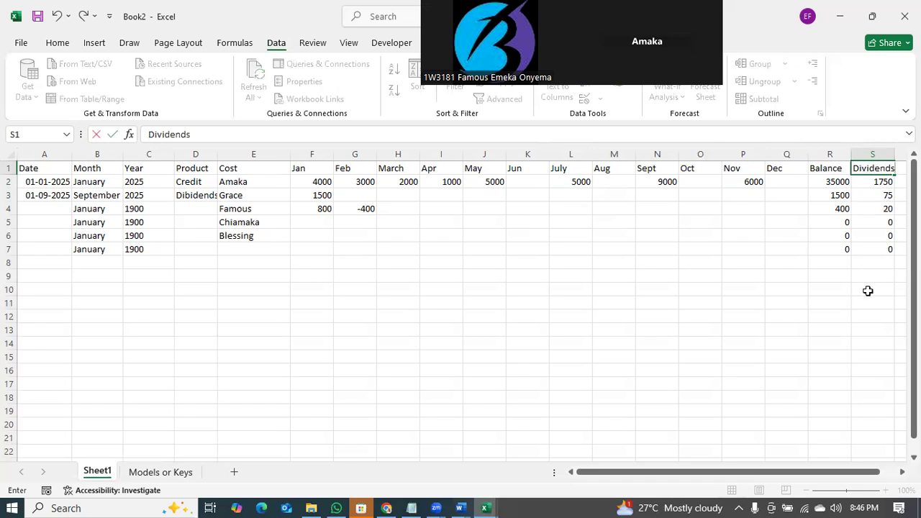
{"action": "left_click", "coordinate": [868, 290]}
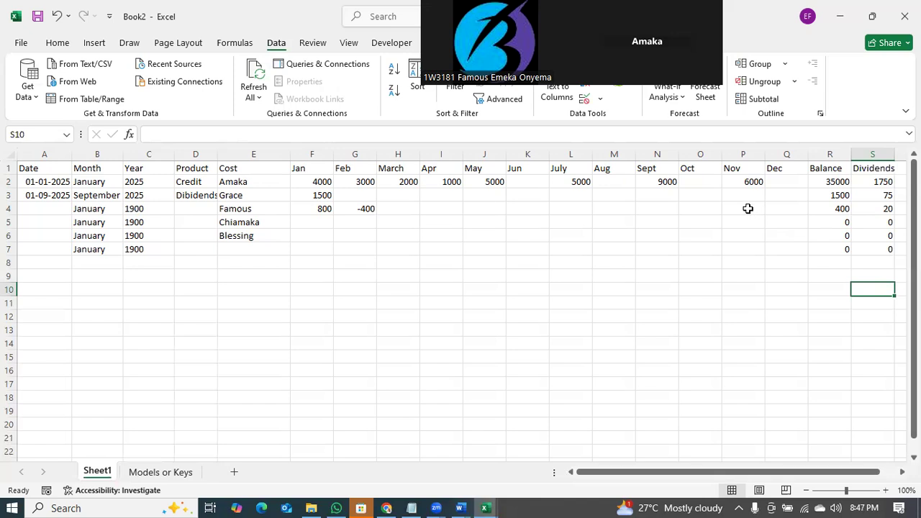
- Enter 9000 as the Jun amount in cell K4, and check the balance in R2 and the dividend formula in S2
{"action": "left_click", "coordinate": [535, 185]}
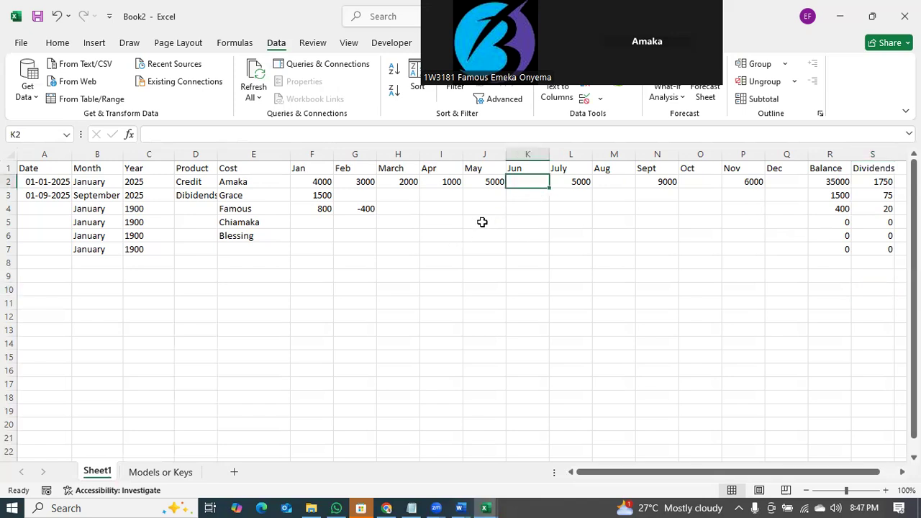
{"action": "left_click", "coordinate": [527, 211]}
{"action": "type", "text": "9000"}
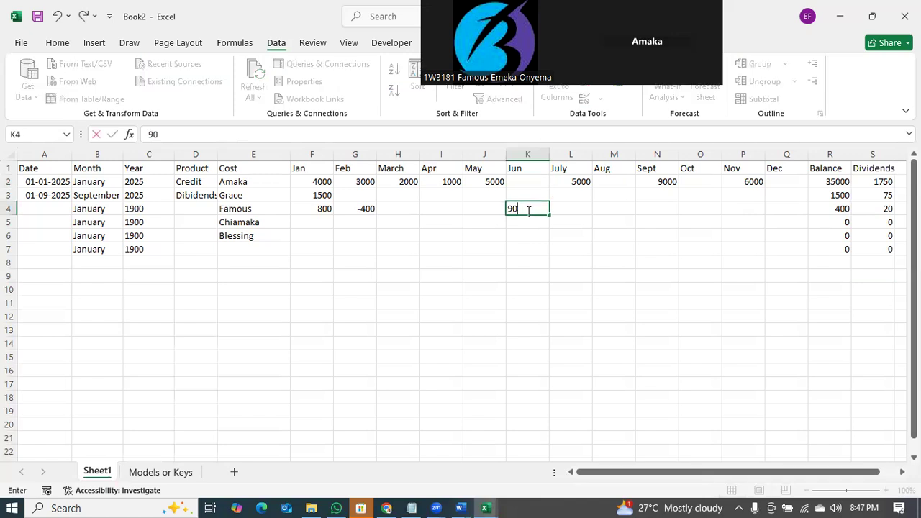
{"action": "key", "text": "Return"}
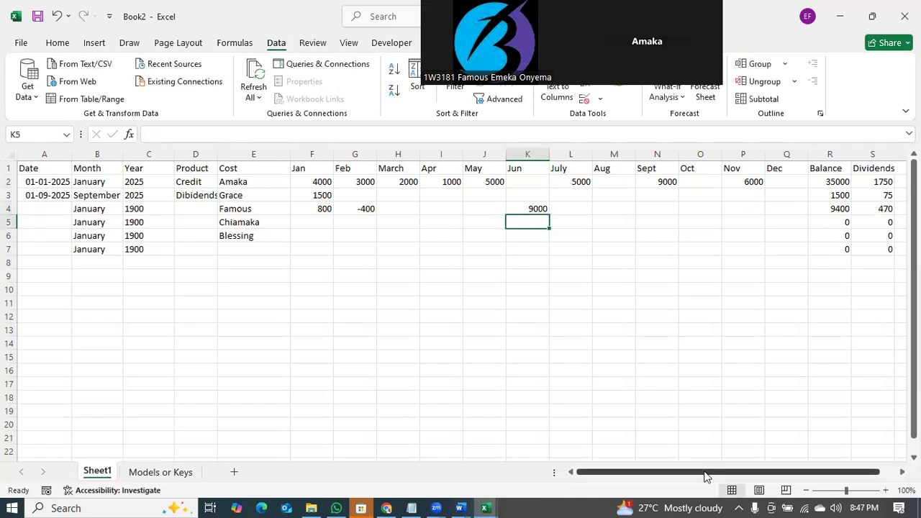
{"action": "left_click_drag", "start_coordinate": [703, 471], "coordinate": [722, 471]}
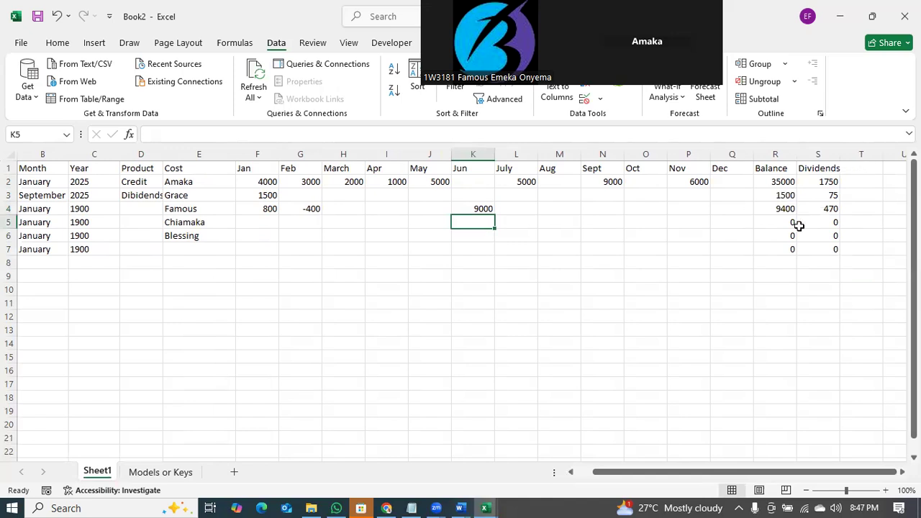
{"action": "left_click", "coordinate": [783, 185]}
{"action": "left_click", "coordinate": [820, 184]}
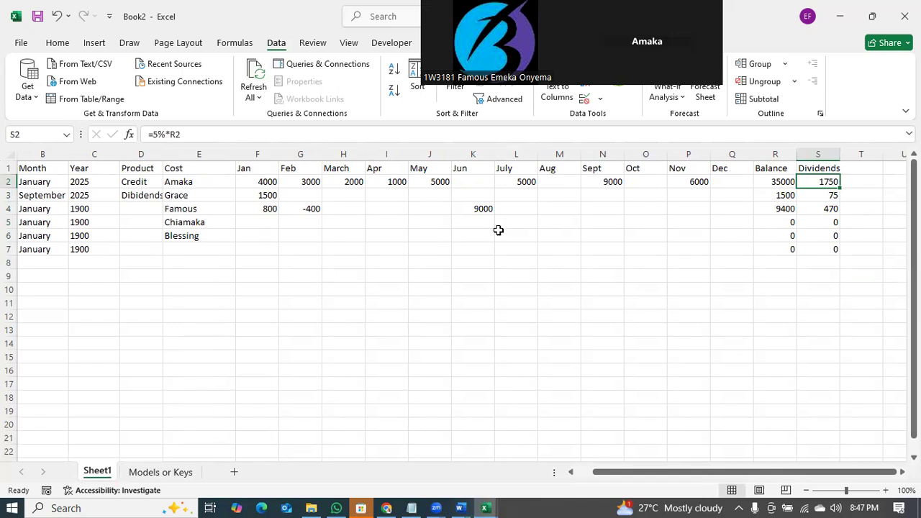
- Select the whole payment table, covering the range A1:T9
{"action": "left_click_drag", "start_coordinate": [872, 269], "coordinate": [9, 127]}
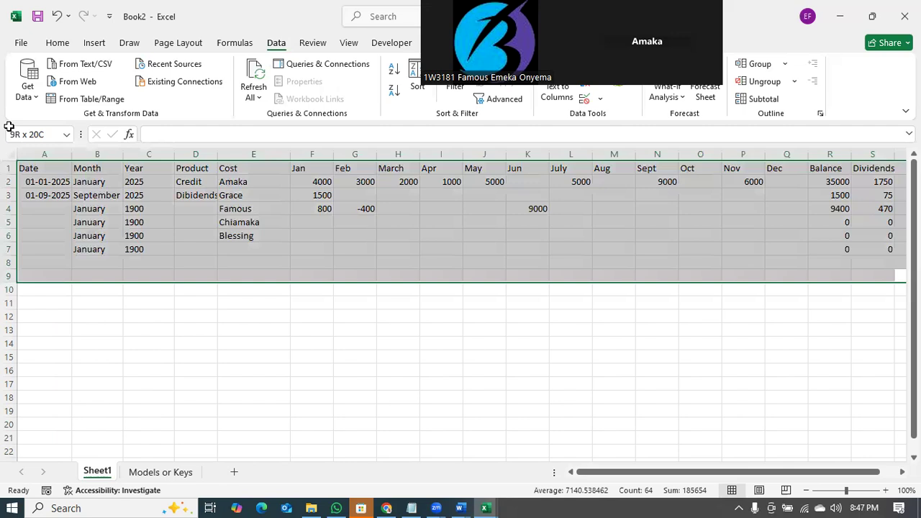
{"action": "left_click_drag", "start_coordinate": [9, 127], "coordinate": [11, 127]}
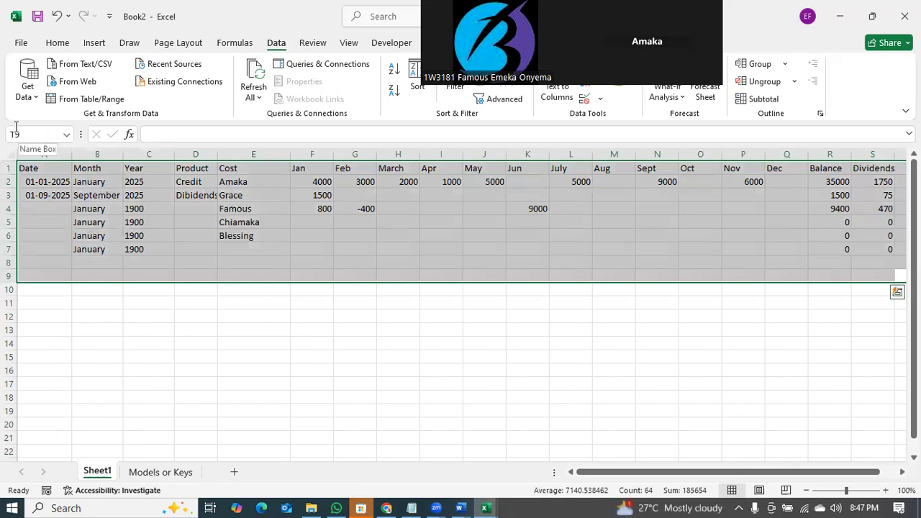